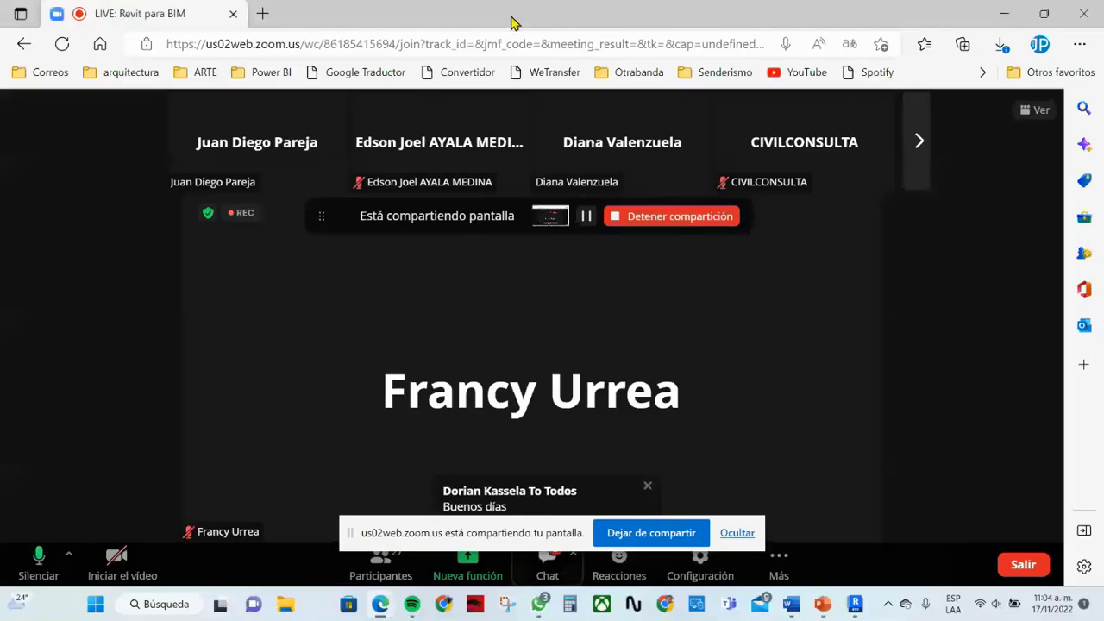
Restore and re-maximize the Zoom meeting window in Edge, and hide the screen-sharing notice
drag(513, 20, 423, 104)
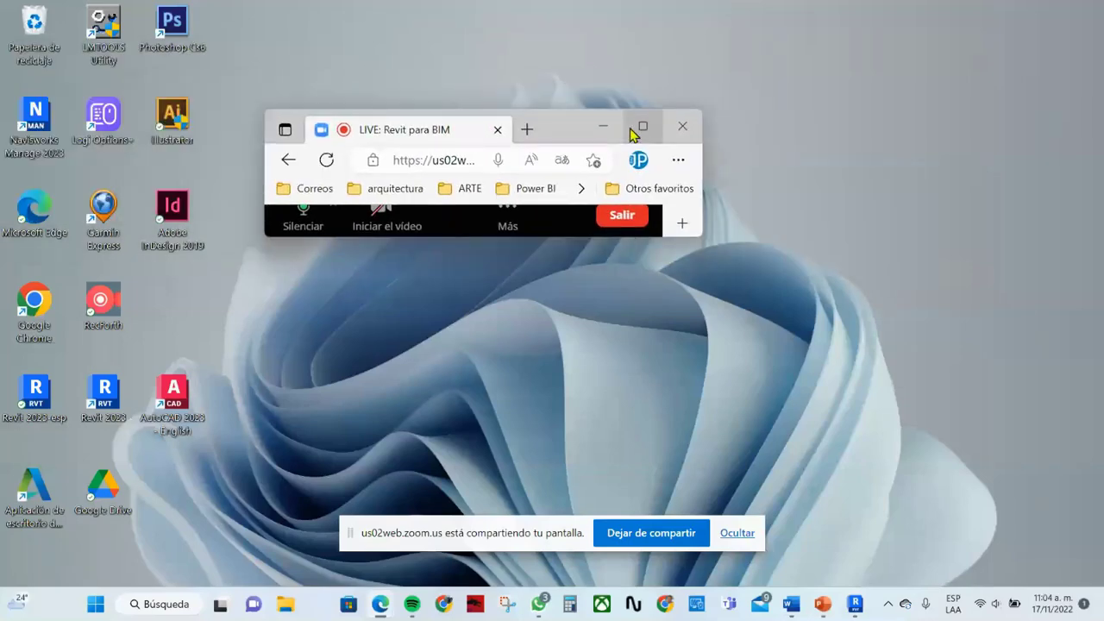
click(642, 126)
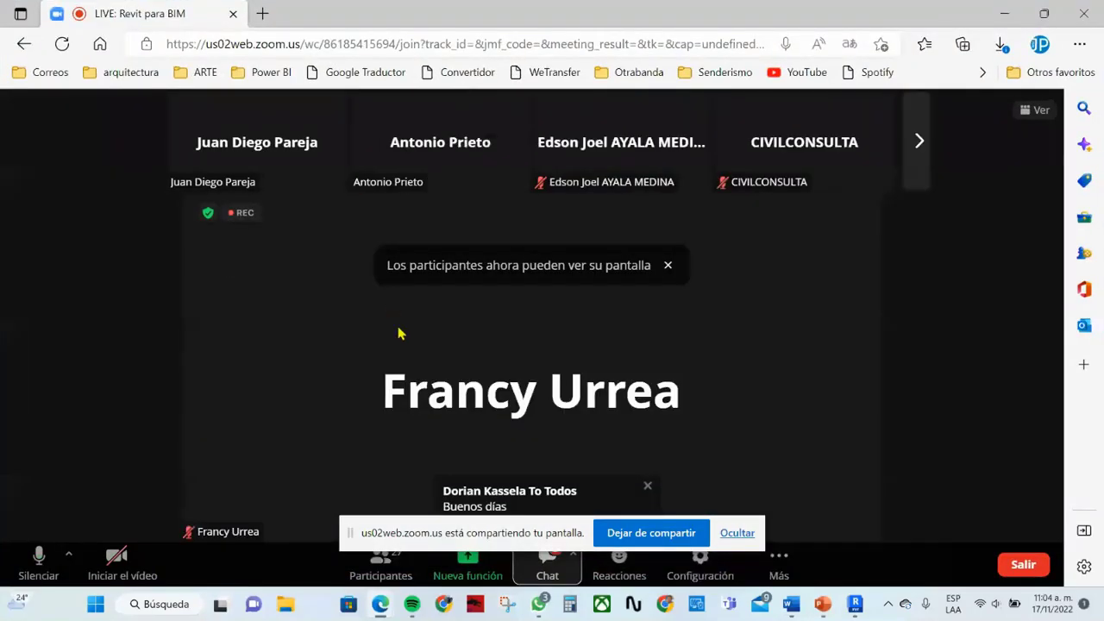
click(737, 533)
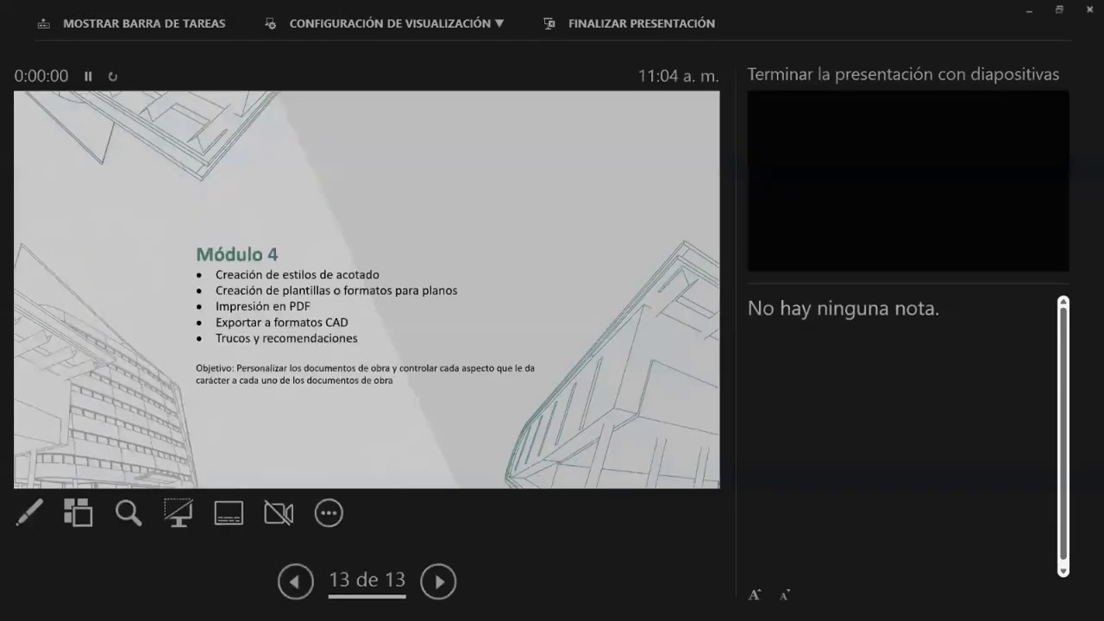
Return Presenter View to slide 1, then advance to slide 2, the course title slide
scroll(647, 147, up, 3)
scroll(305, 187, up, 9)
scroll(298, 301, down, 2)
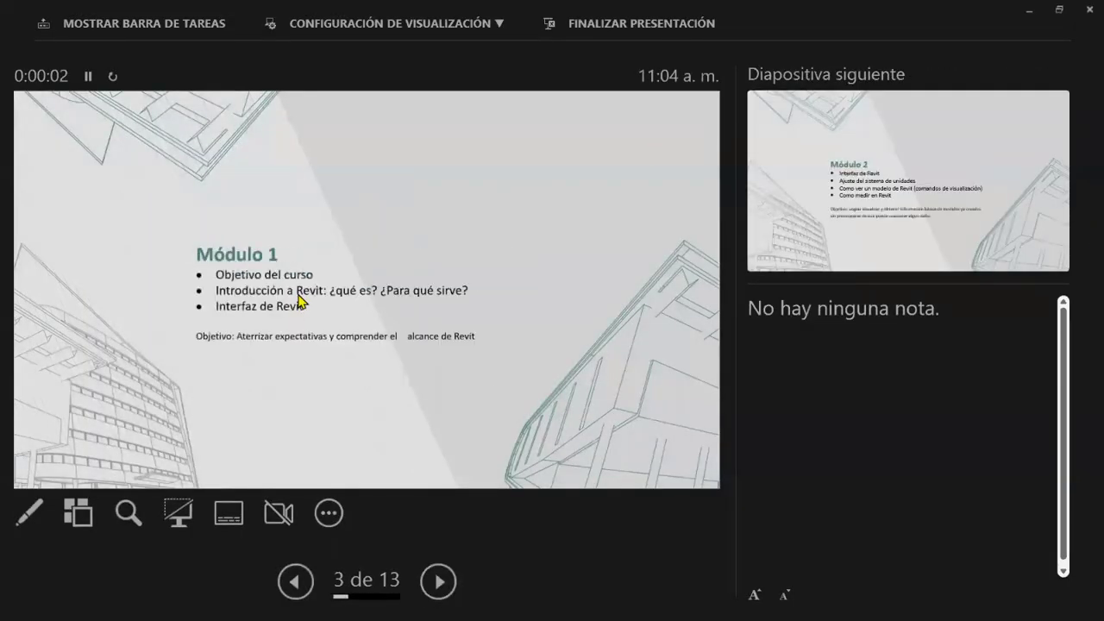
scroll(301, 301, up, 2)
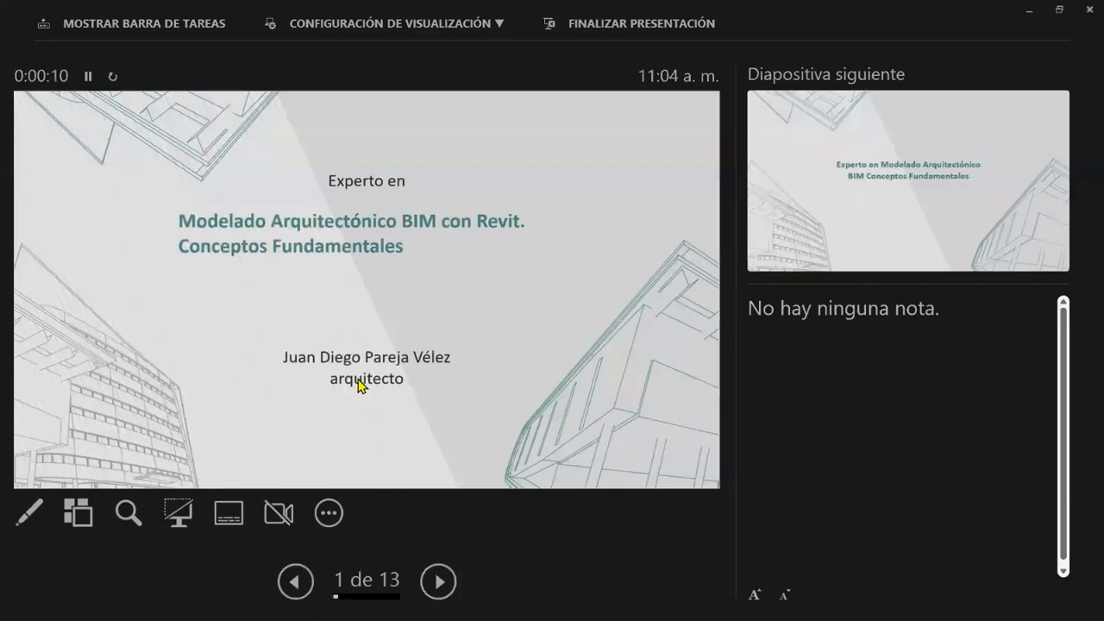
click(360, 384)
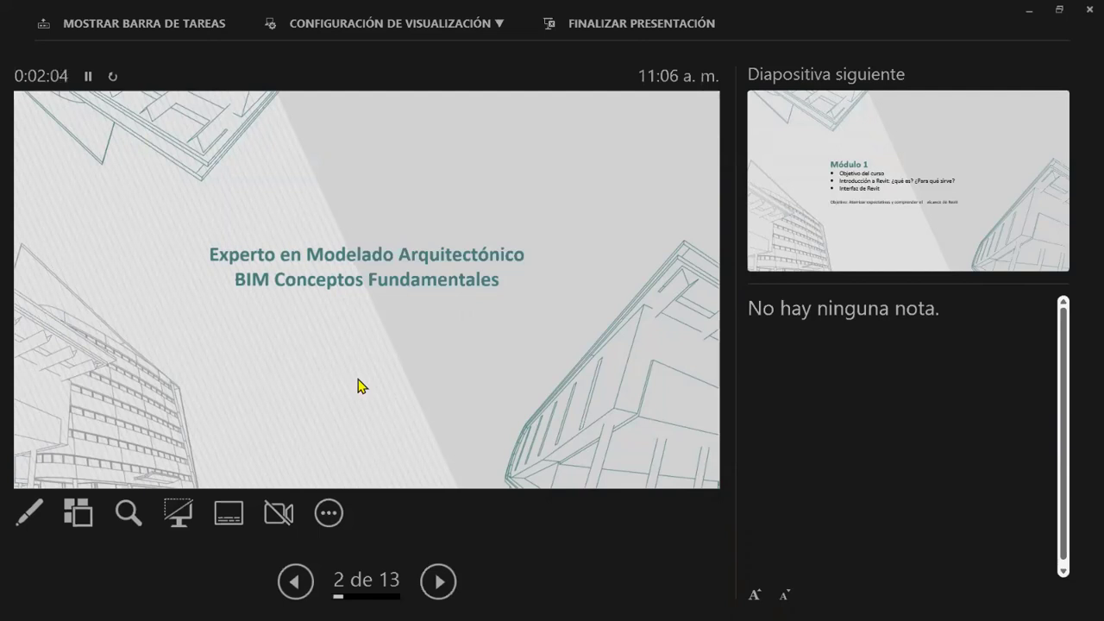
Advance the slideshow to slide 3, Módulo 1, and switch to the Zoom meeting
click(360, 385)
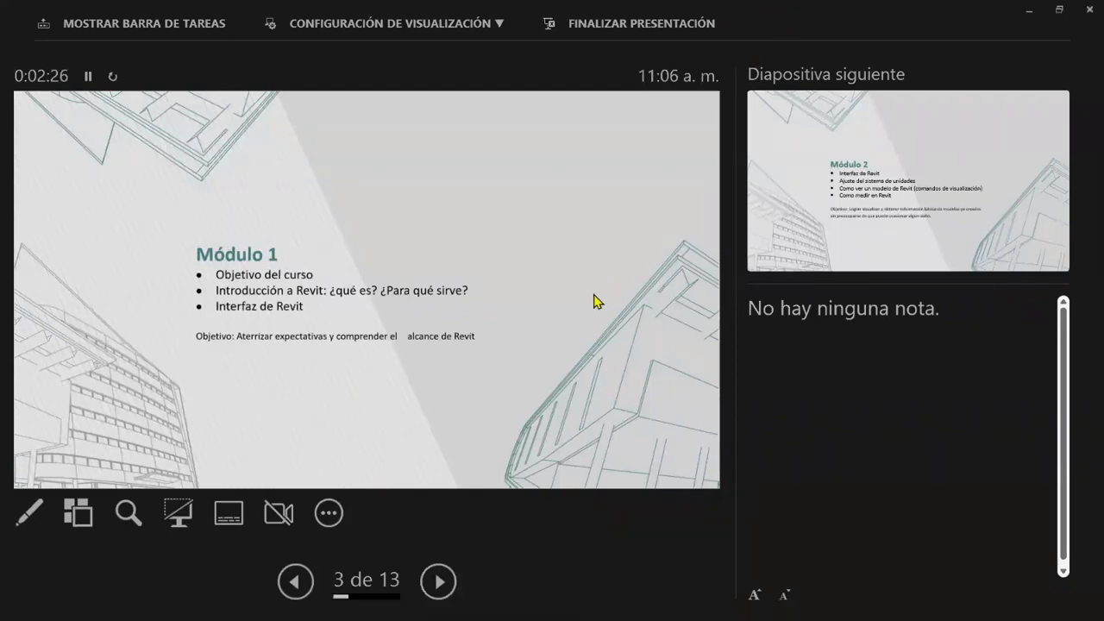
key(alt+Tab)
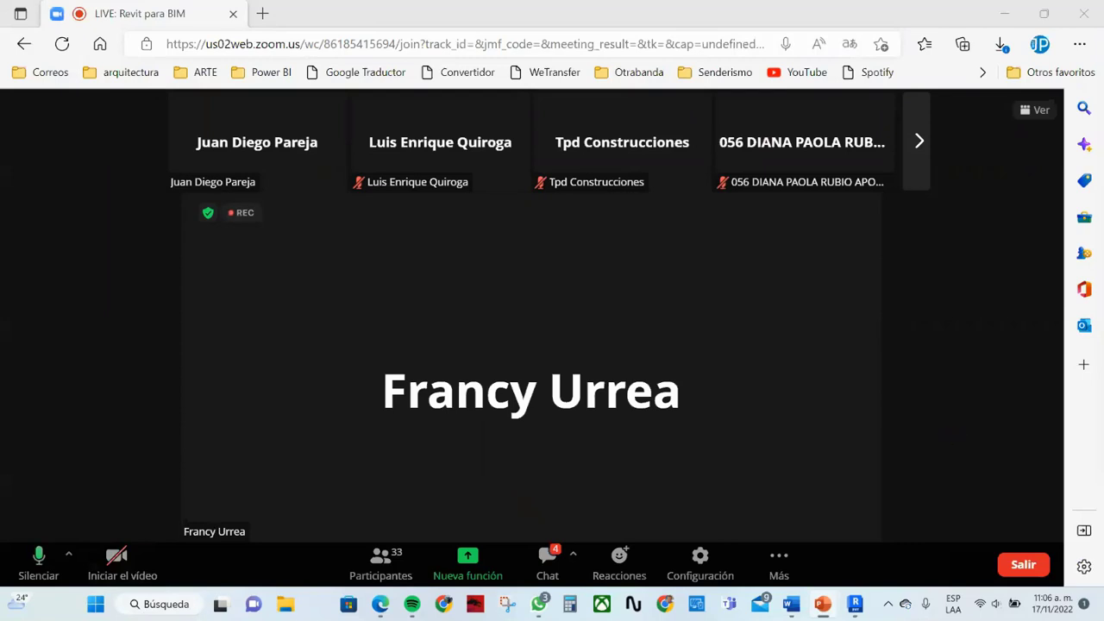
Go back to Presenter View and advance the slideshow to slide 4, Módulo 2
key(alt+Tab)
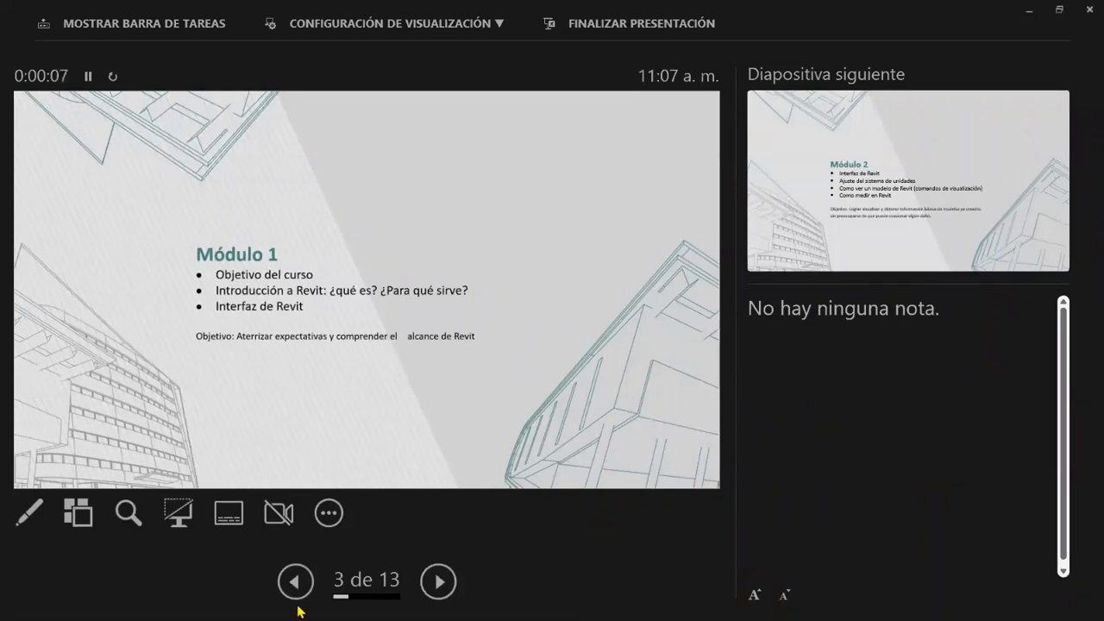
click(1027, 10)
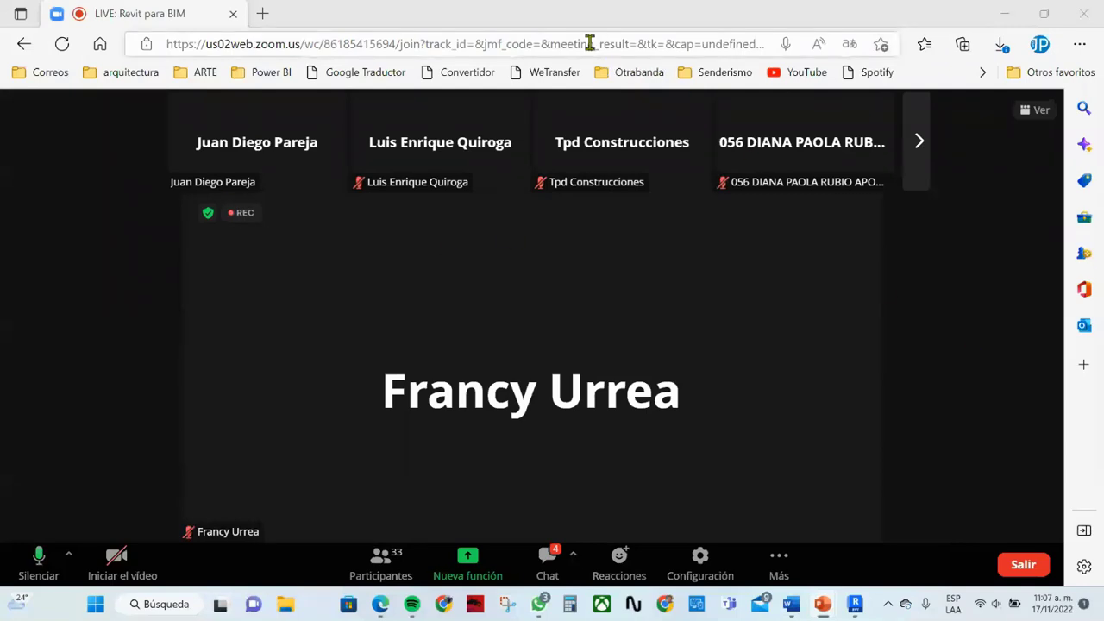
key(super+d)
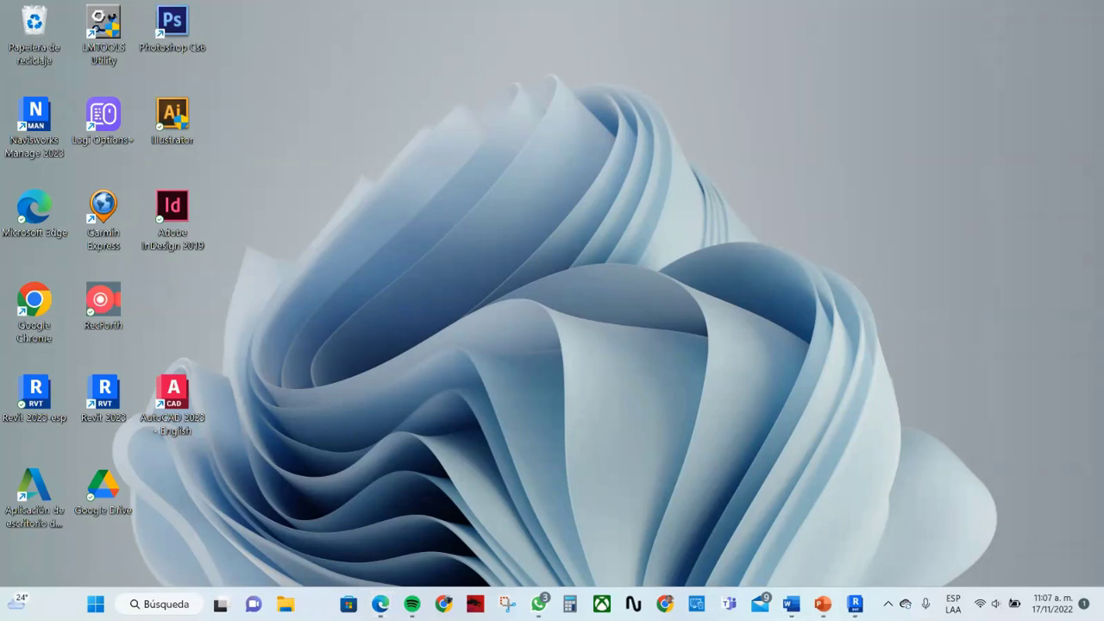
key(alt+Tab)
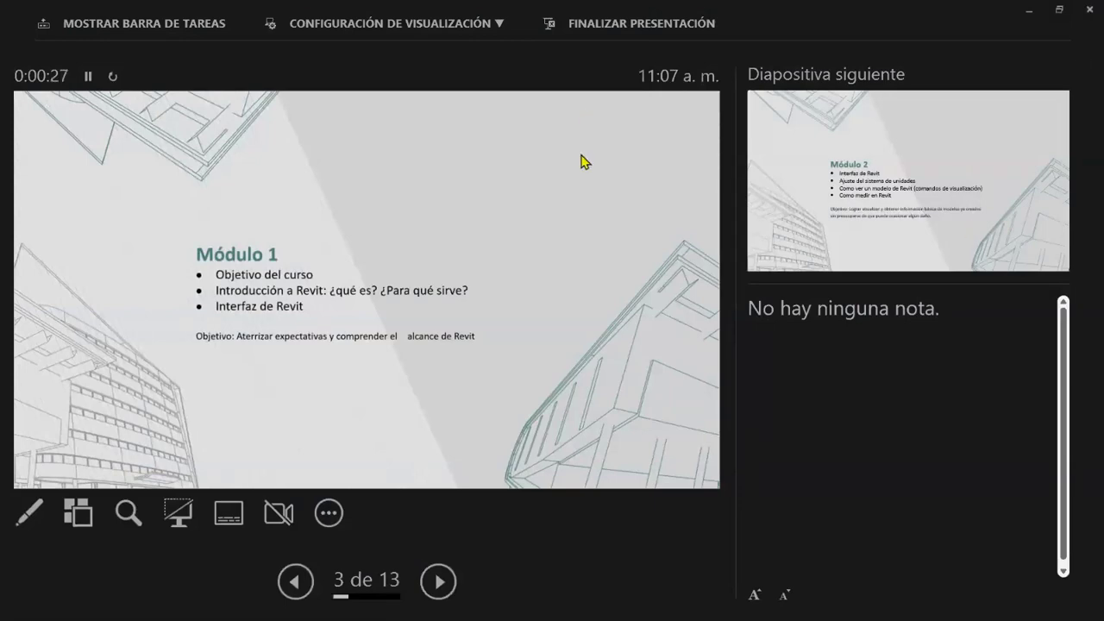
click(313, 165)
Minimize Presenter View and move the PowerPoint editing window onto the desktop
key(alt+Tab)
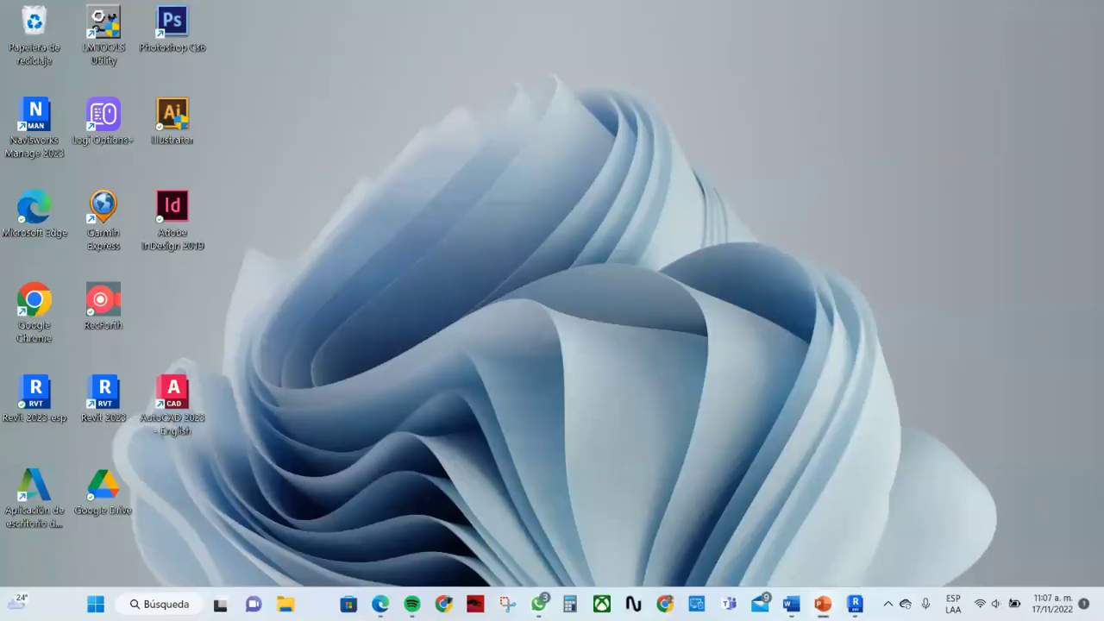
key(alt+Tab)
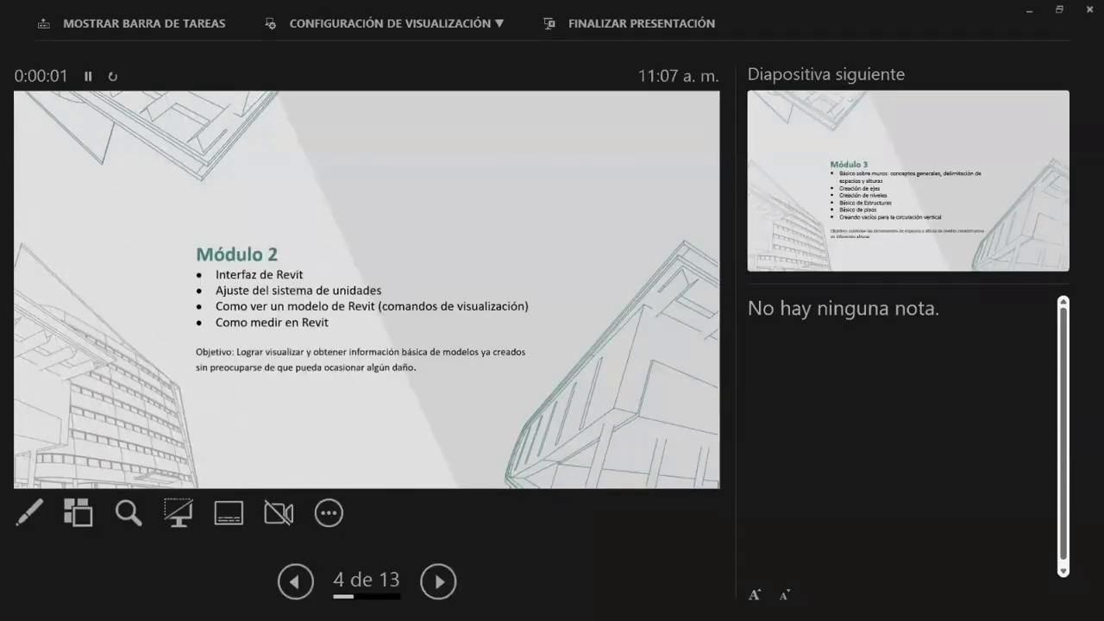
click(1022, 17)
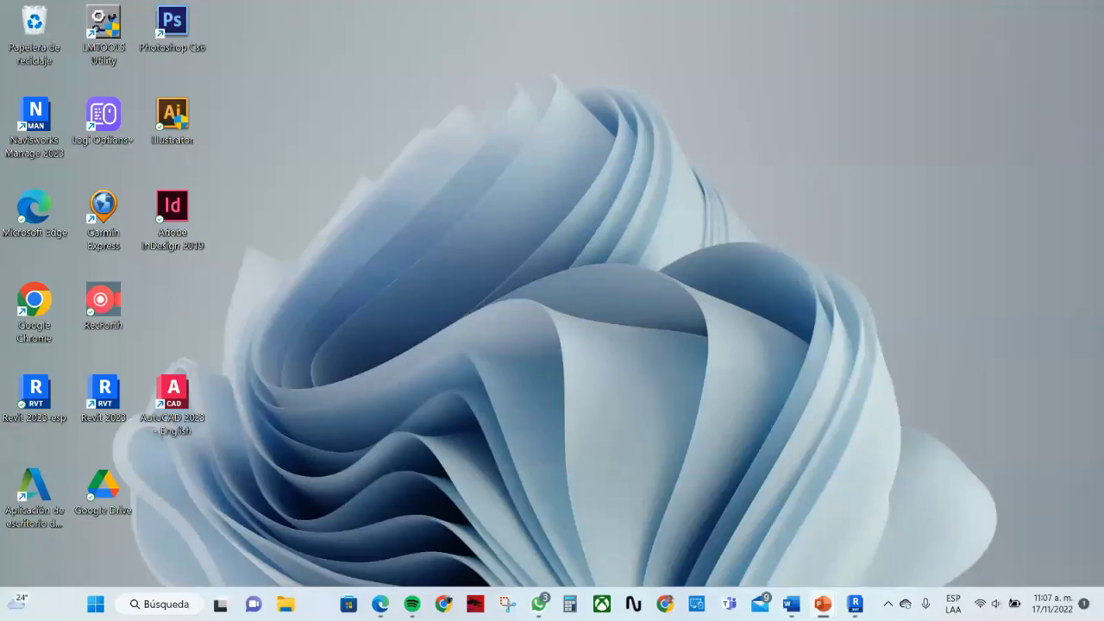
drag(966, 31, 427, 108)
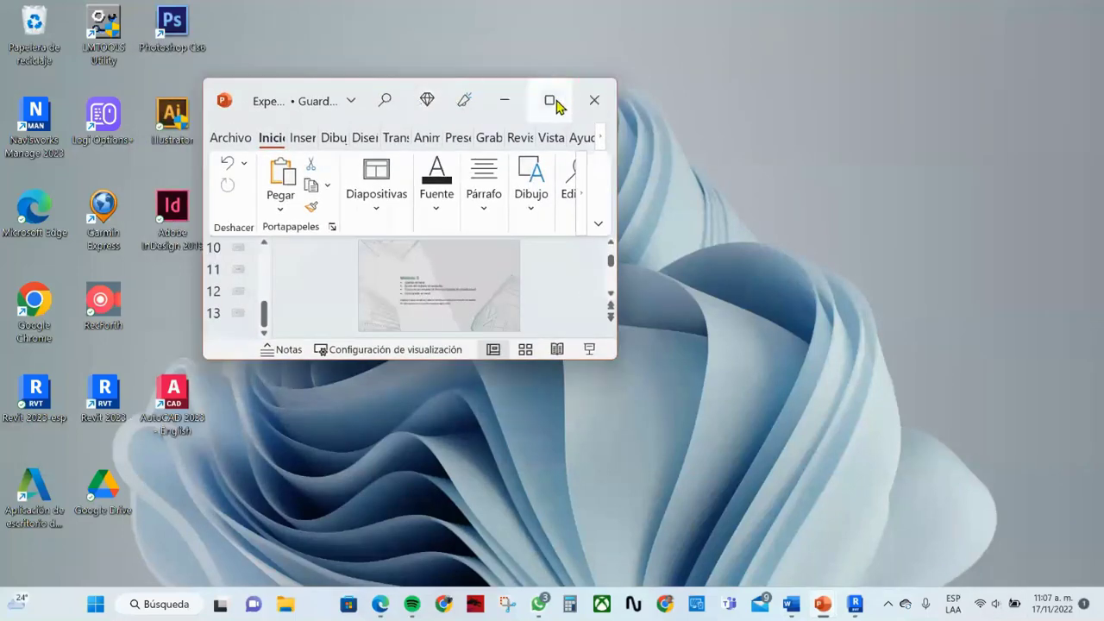
Maximize the PowerPoint editor, select slide 10 and zoom the slide view to 105%
click(551, 101)
scroll(112, 285, up, 1)
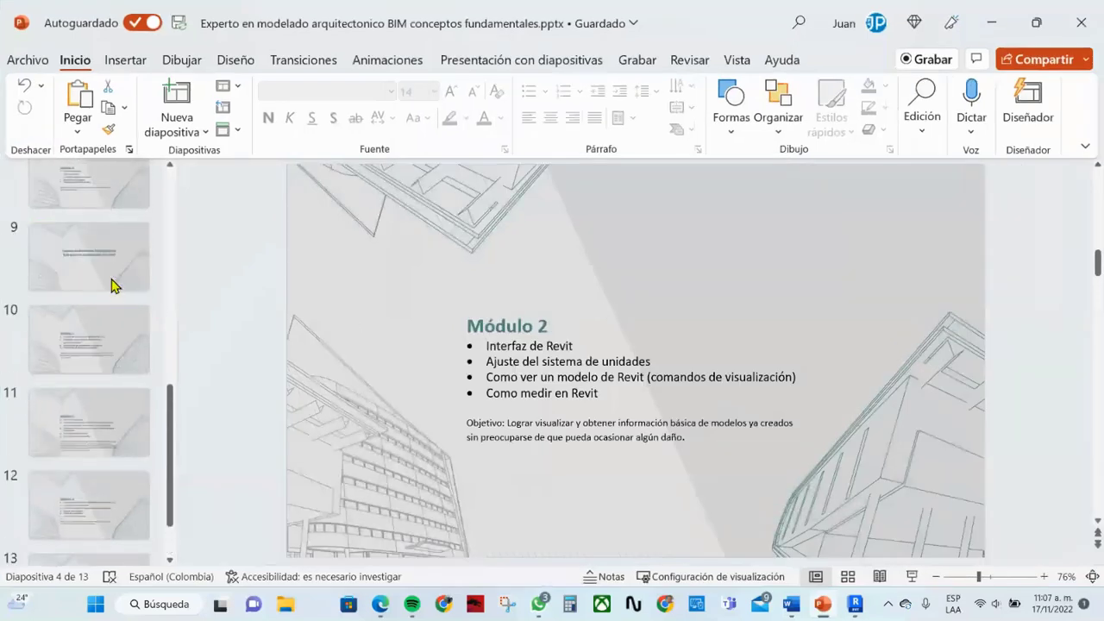
scroll(112, 284, down, 1)
click(109, 296)
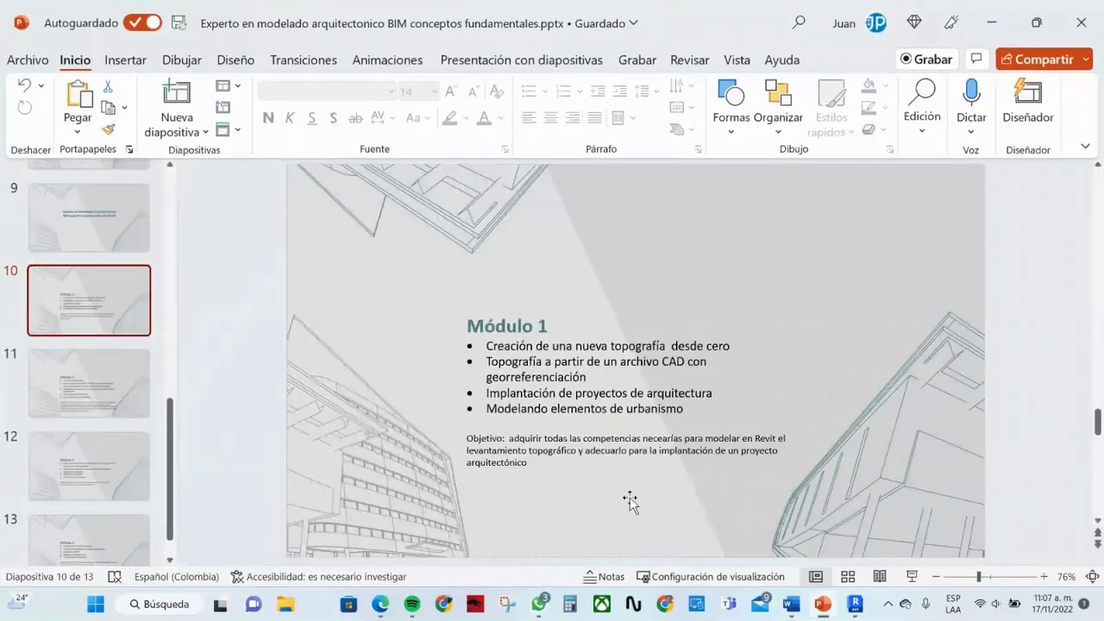
click(994, 579)
Select slide 3, Módulo 1, and bring the Revit project window to the front
scroll(762, 484, up, 1)
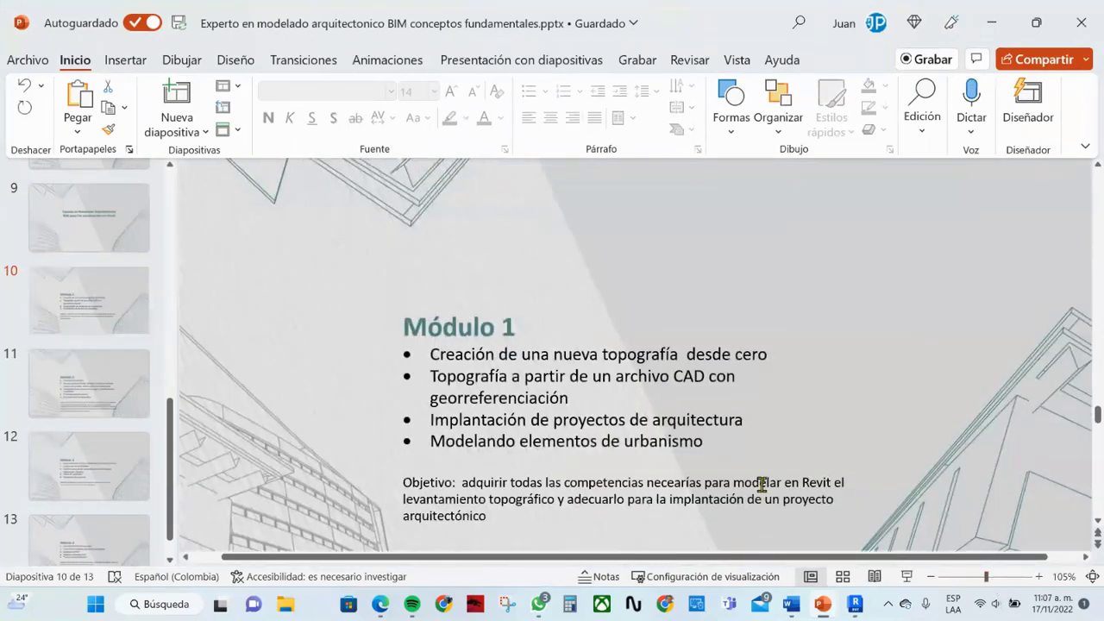
scroll(762, 485, up, 1)
scroll(256, 348, up, 2)
scroll(94, 312, up, 5)
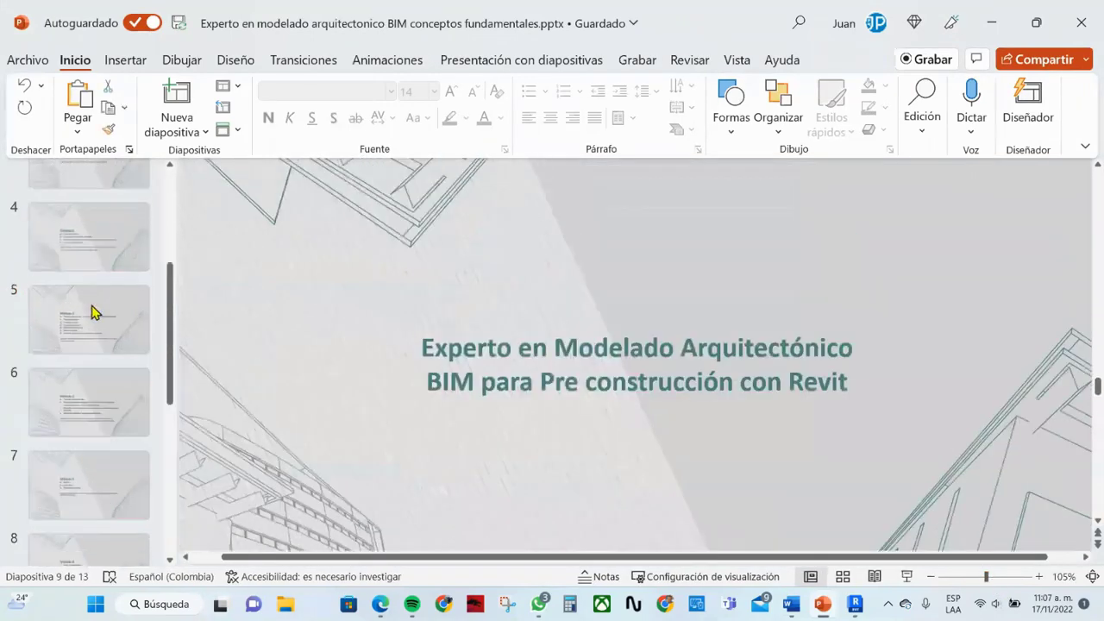
scroll(95, 312, up, 3)
click(93, 360)
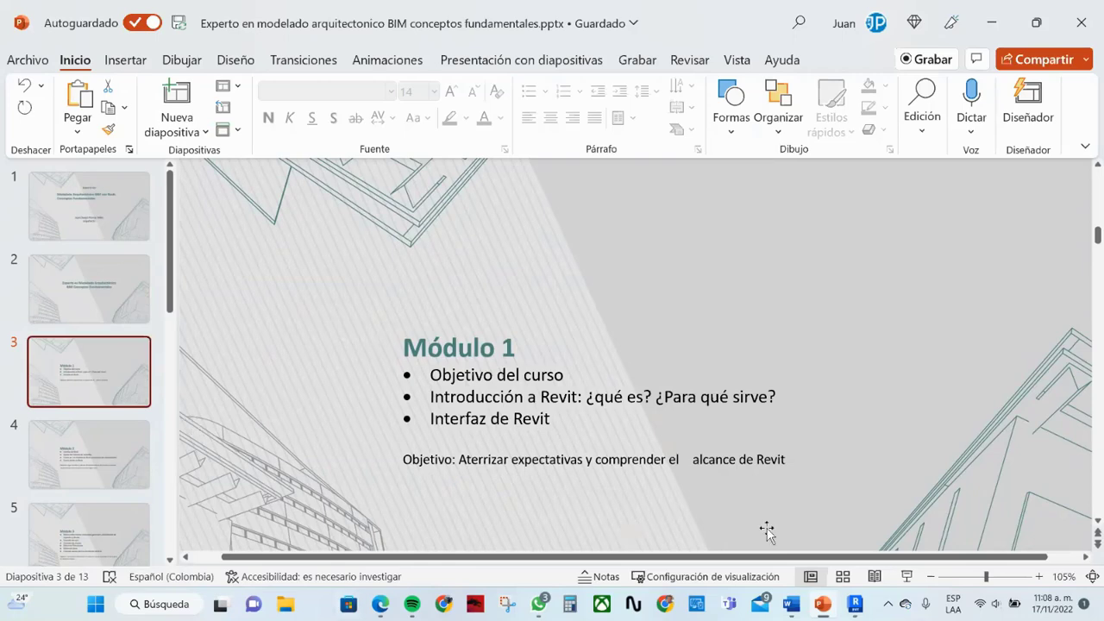
click(856, 608)
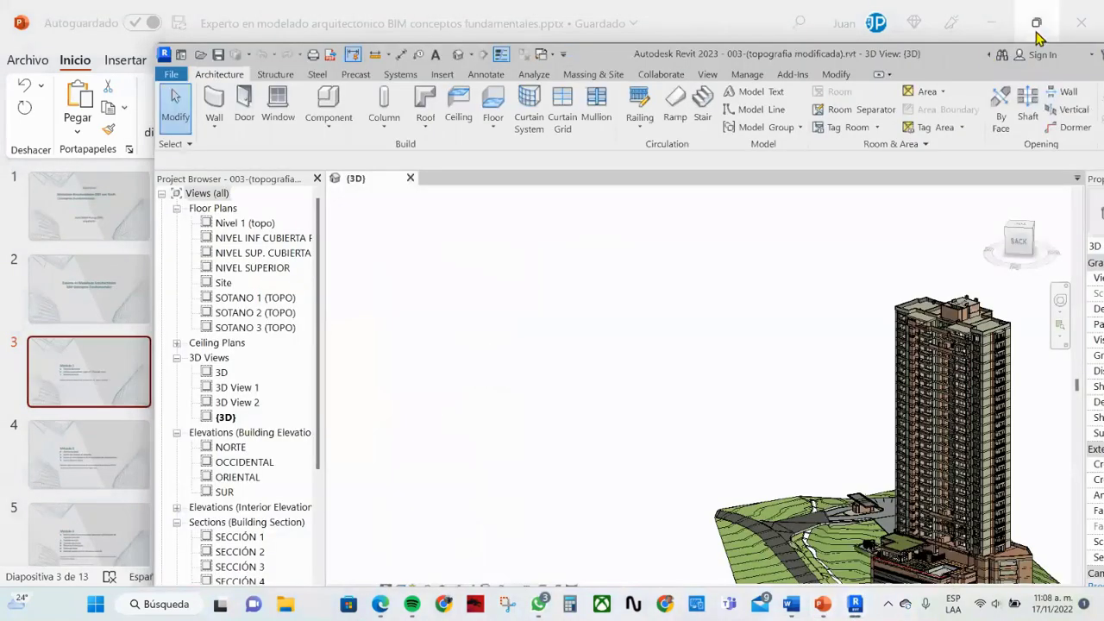
Minimize PowerPoint, maximize Revit, zoom the tower's 3D view, and show File's new-file options
click(1035, 19)
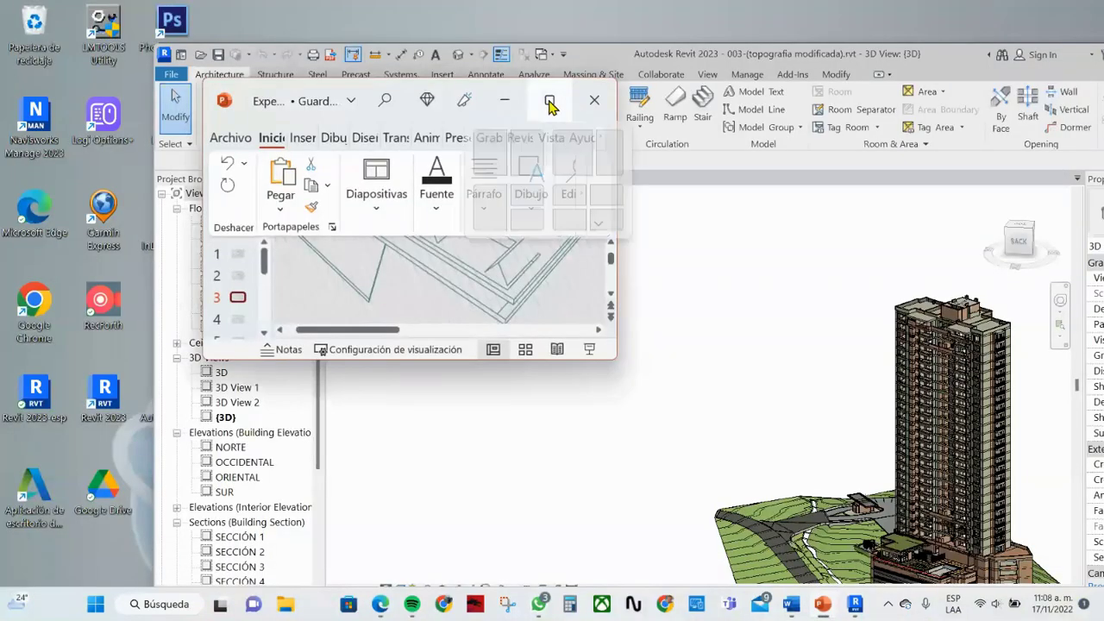
click(507, 104)
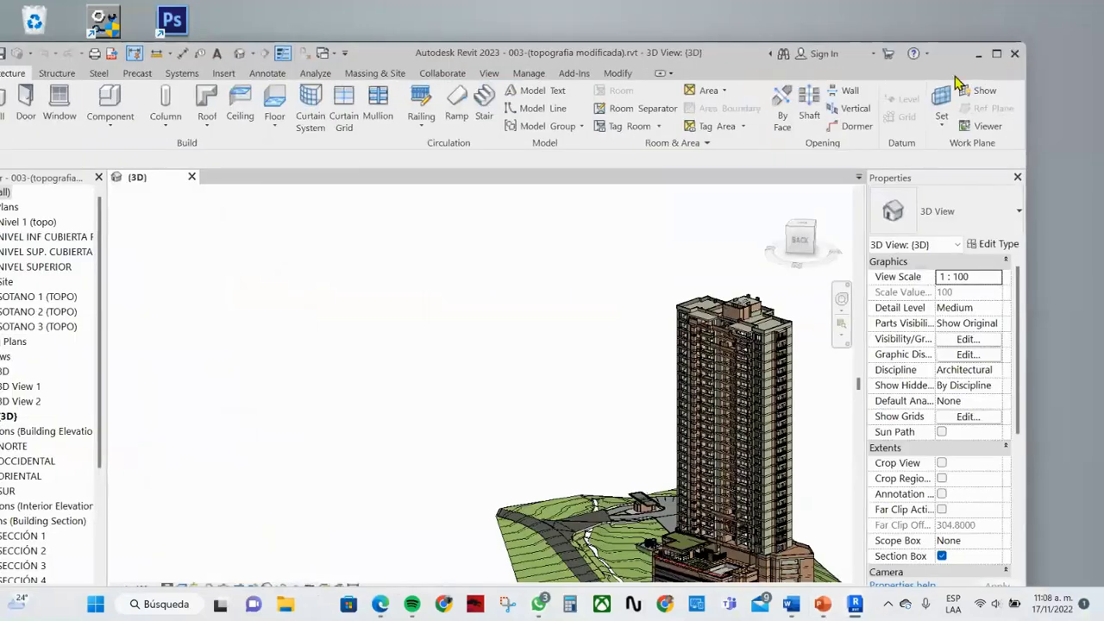
click(996, 54)
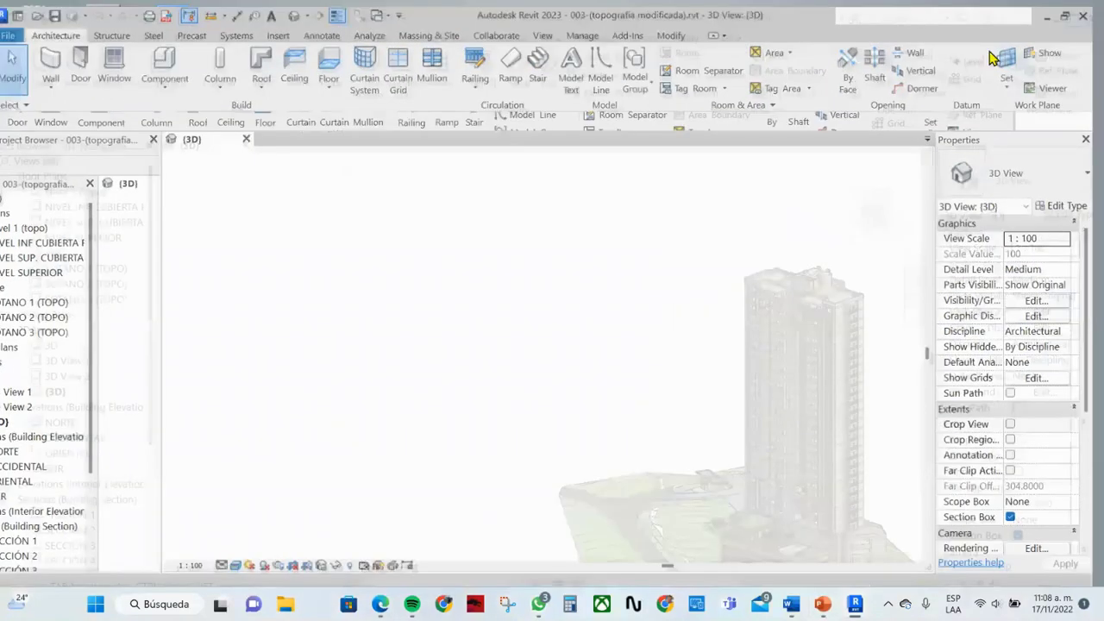
scroll(638, 362, up, 3)
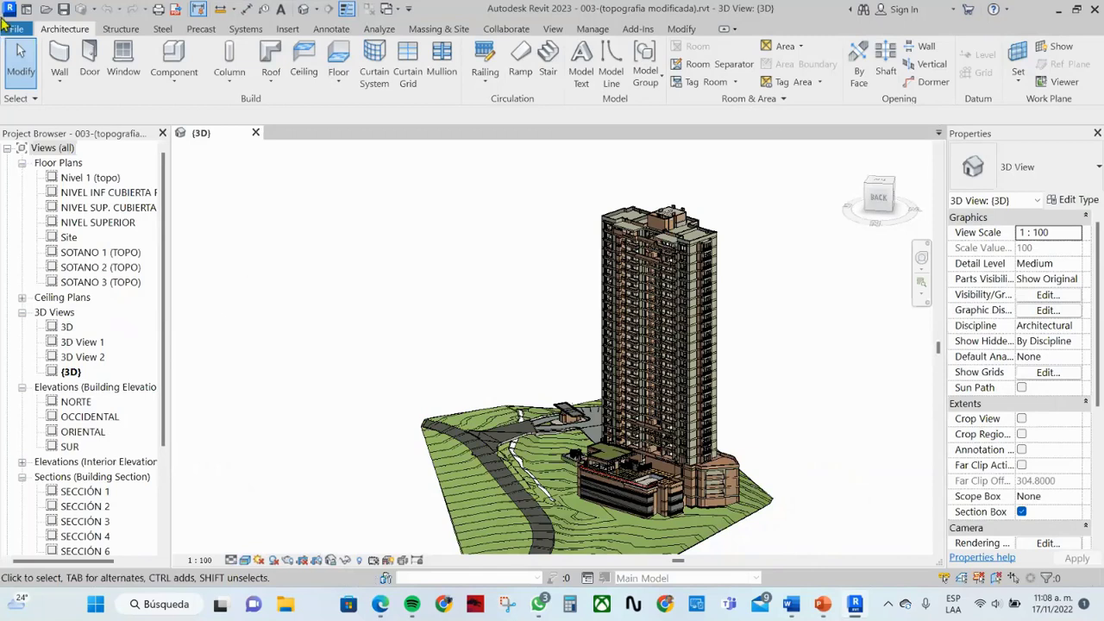
click(12, 31)
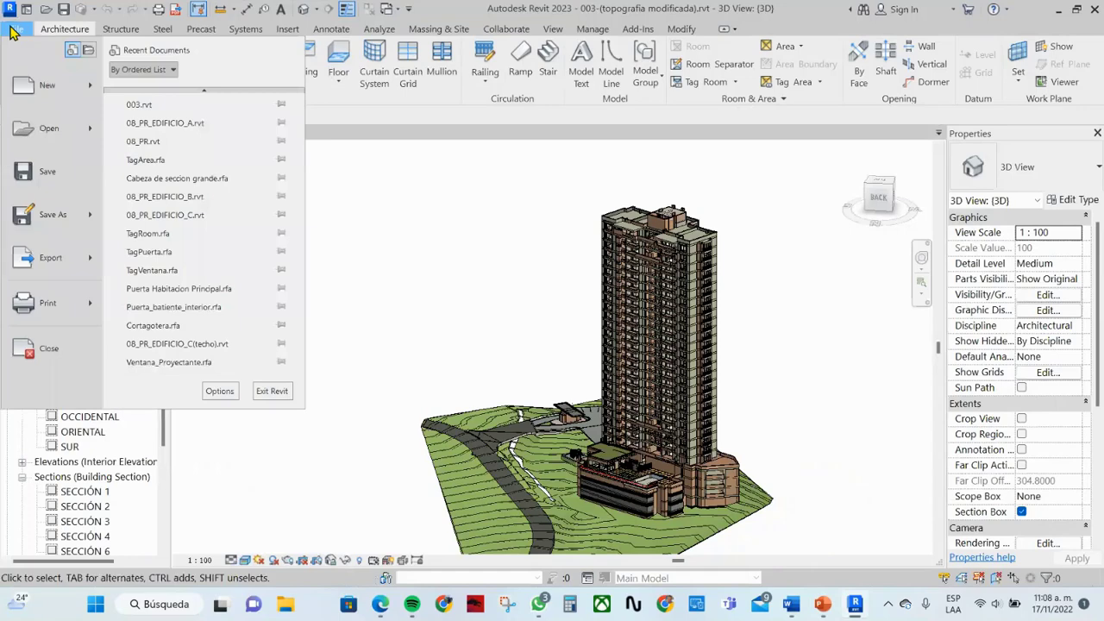
mouse_move(48, 85)
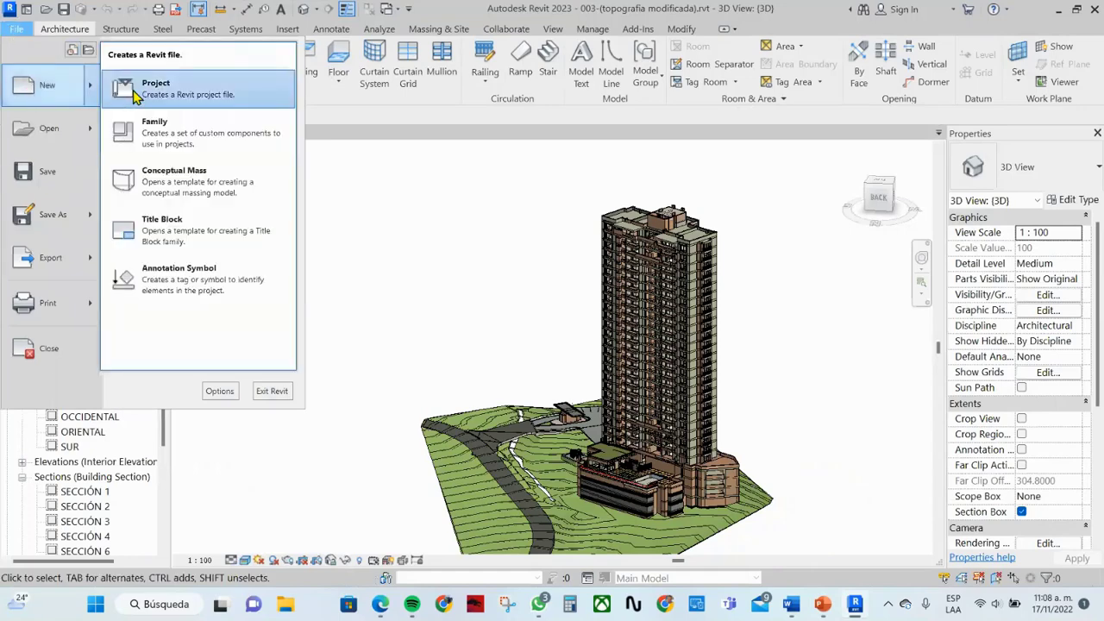
Create a new Revit project, then bring the presentation back full screen on Módulo 1
click(133, 95)
click(509, 350)
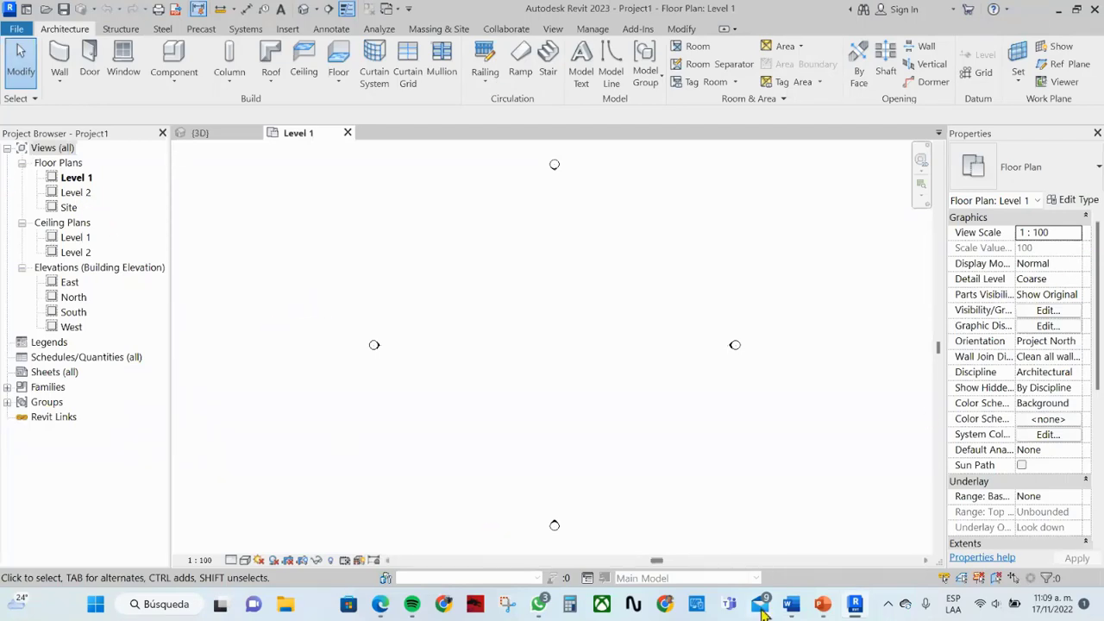
click(822, 603)
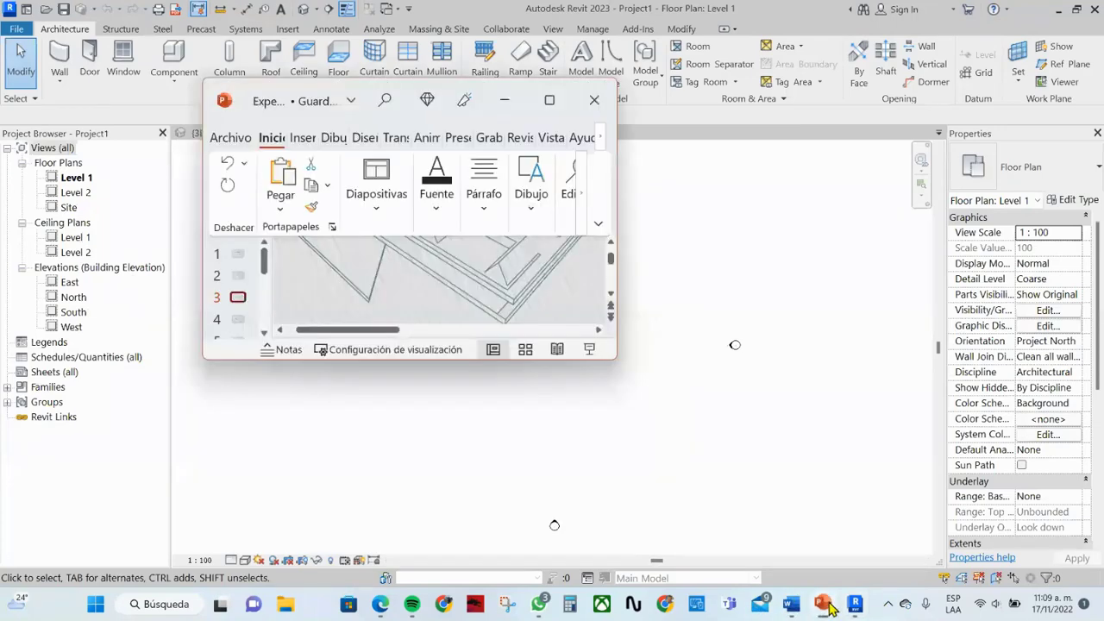
click(549, 100)
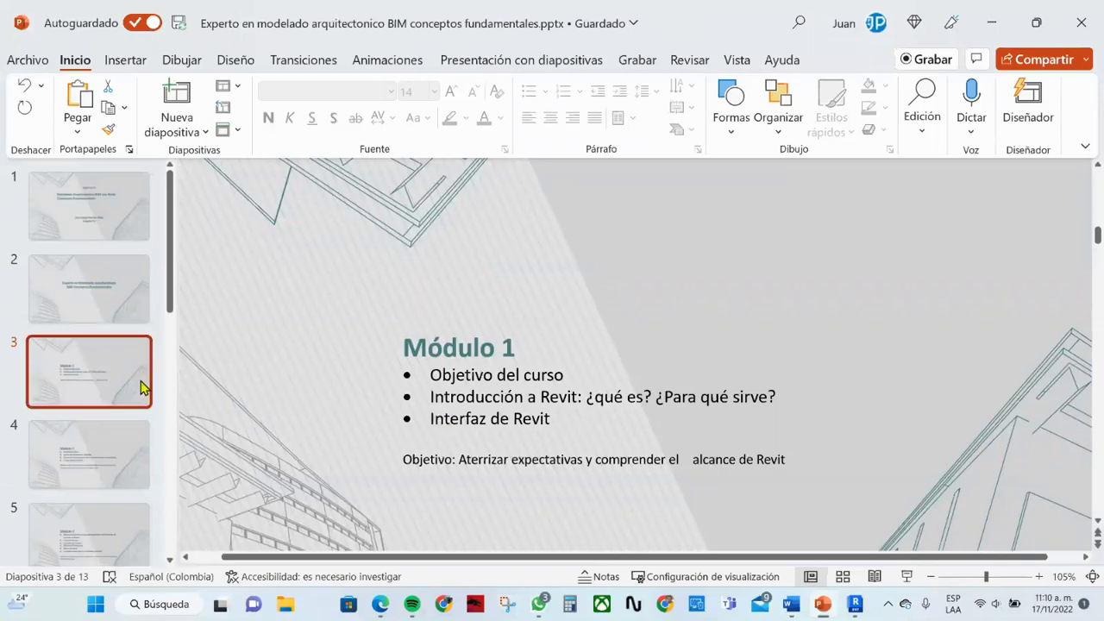
Move the editor down to slide 4, Módulo 2, covering interface, units, viewing and measuring
scroll(263, 336, down, 1)
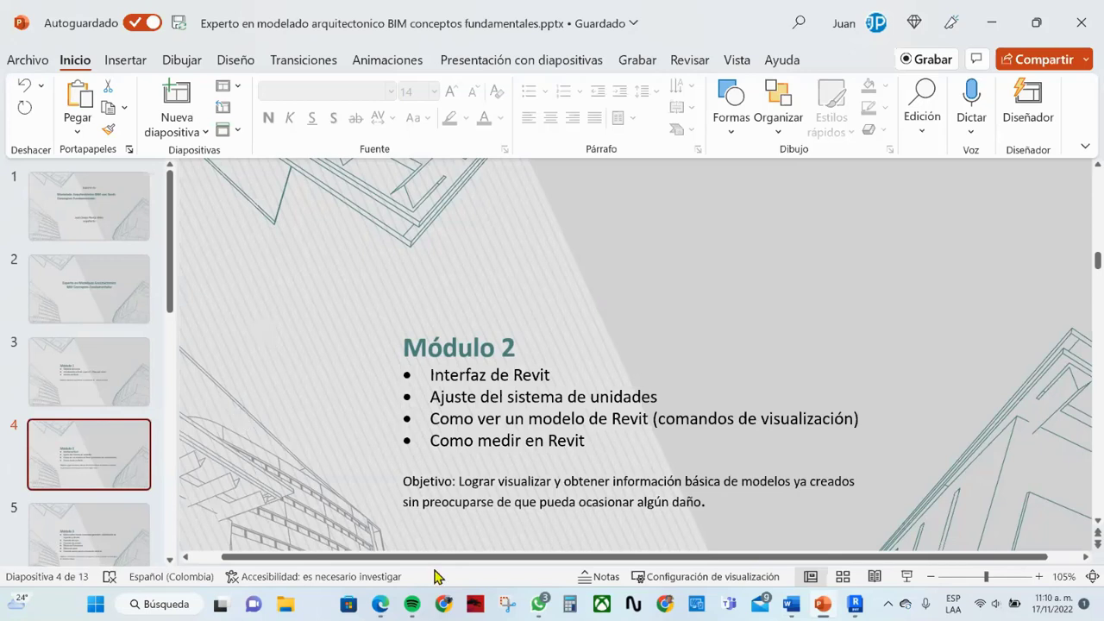
Switch to Revit and open 08_PR_EDIFICIO_A.rvt from the recent documents list
click(853, 603)
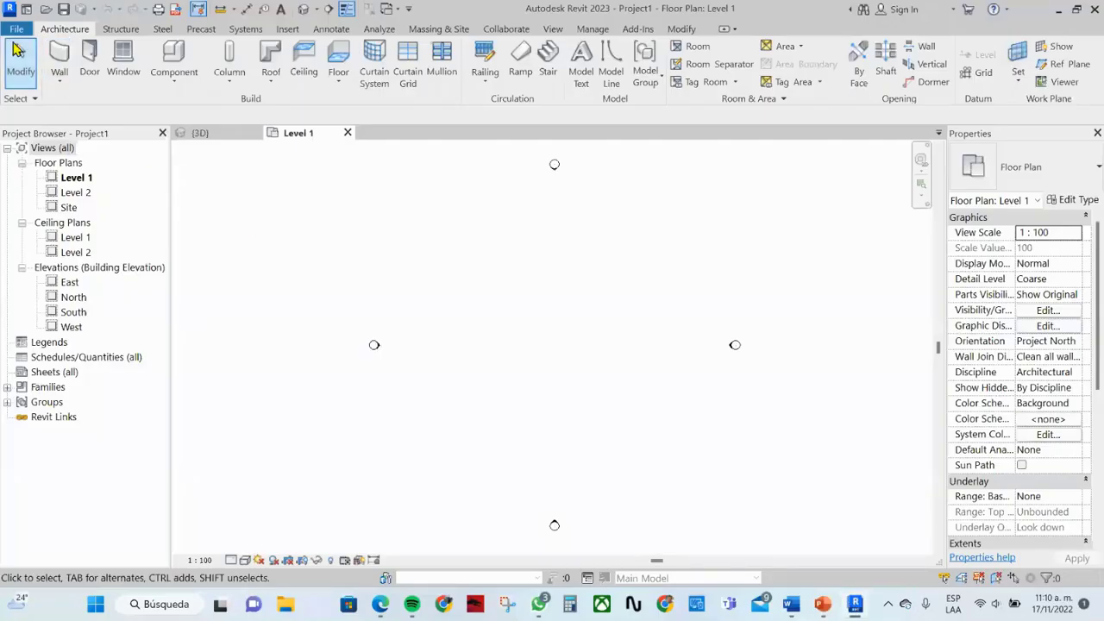
click(16, 29)
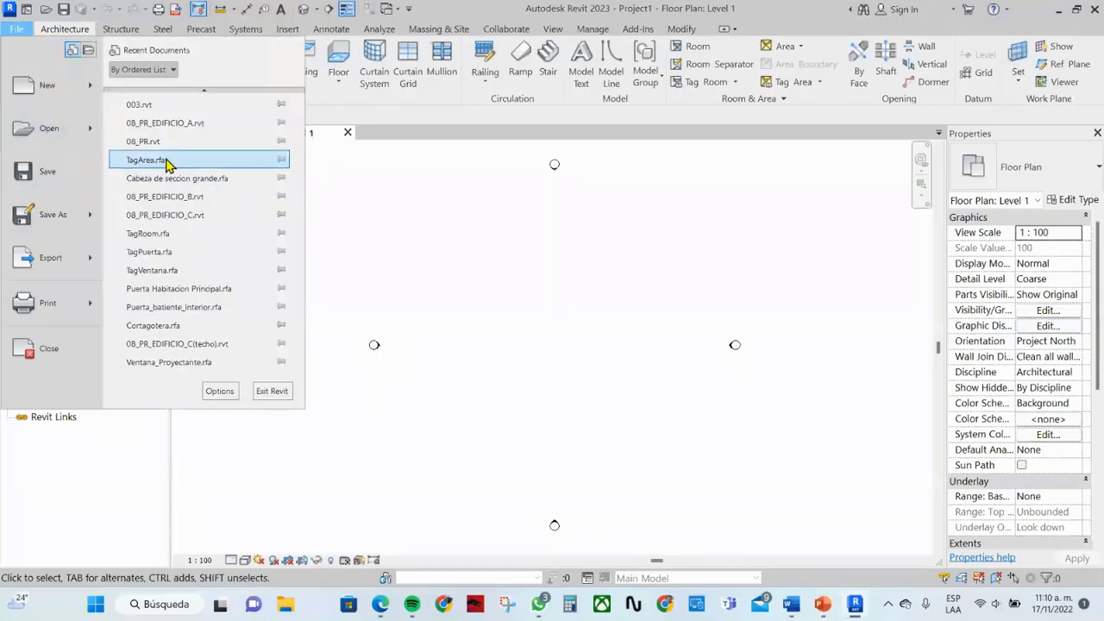
key(Escape)
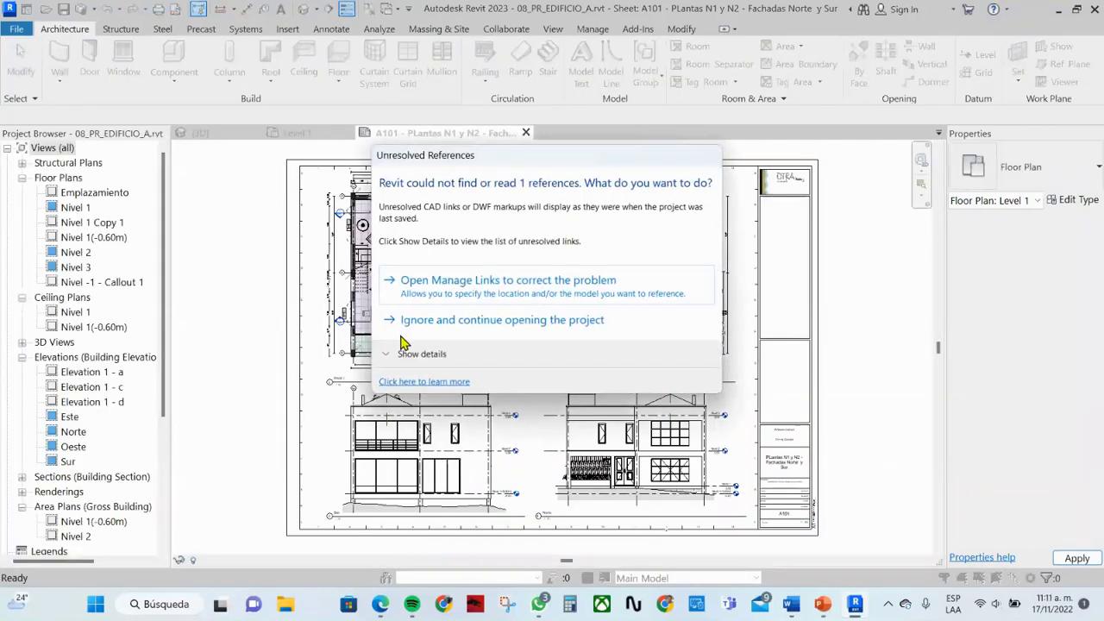
Ignore the missing link to finish opening 08_PR_EDIFICIO_A, then open its default 3D view
click(414, 320)
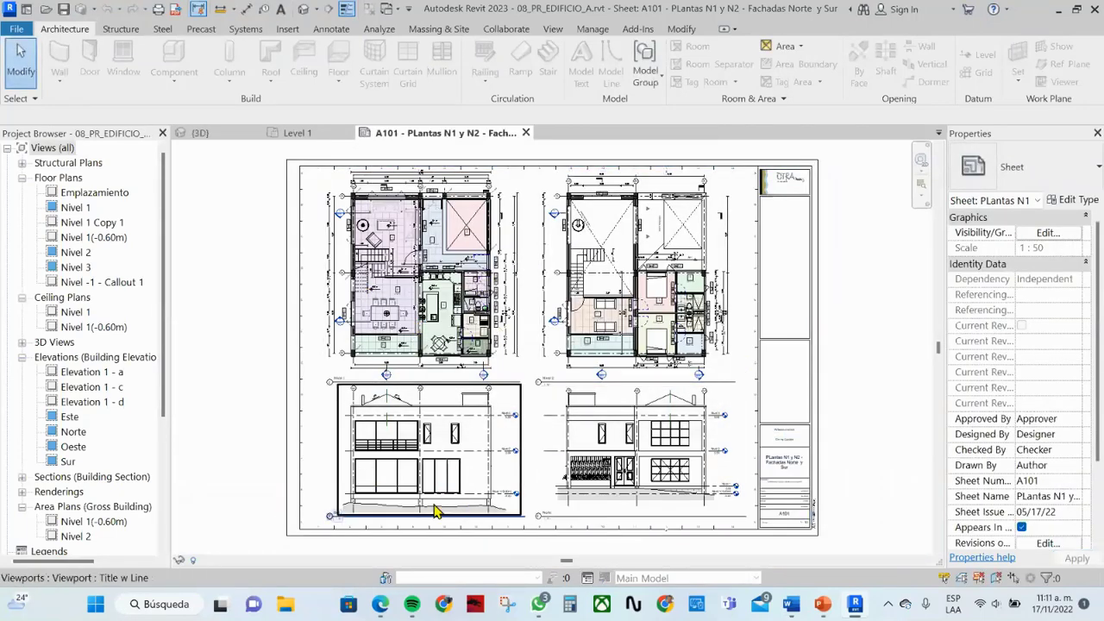
click(303, 9)
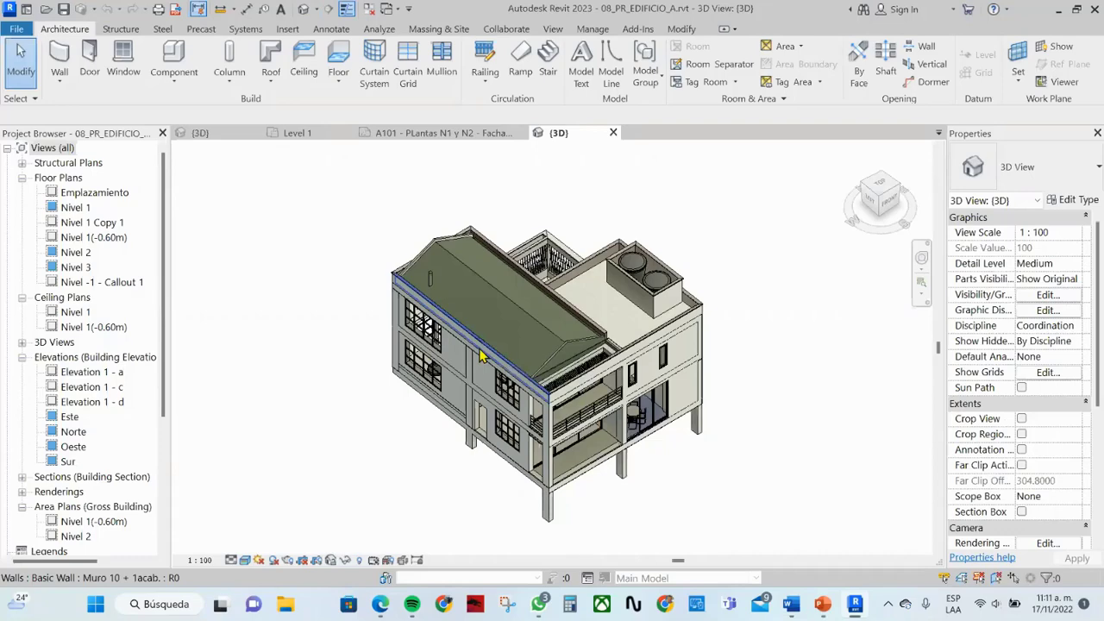
Orbit and zoom to the house's other side, then select the 2.30 x 1.60 m Porton_Batiente double door
mouse_move(382, 437)
shift+middle_down()
mouse_move(734, 424)
mouse_move(483, 449)
shift+middle_up()
scroll(474, 448, up, 2)
scroll(469, 455, up, 2)
scroll(457, 440, up, 1)
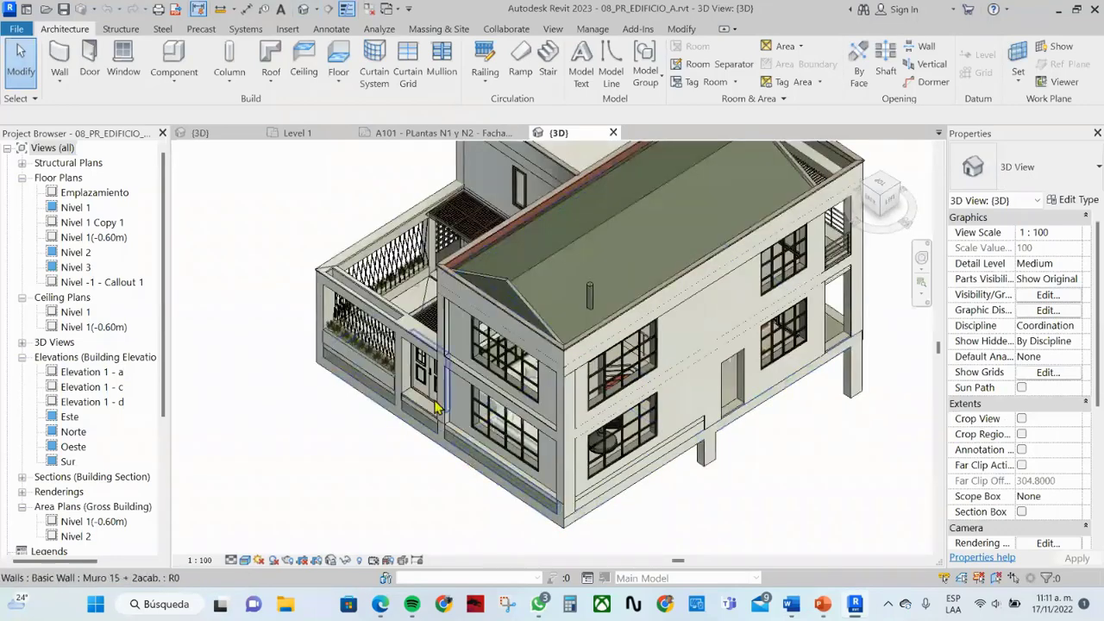
click(431, 396)
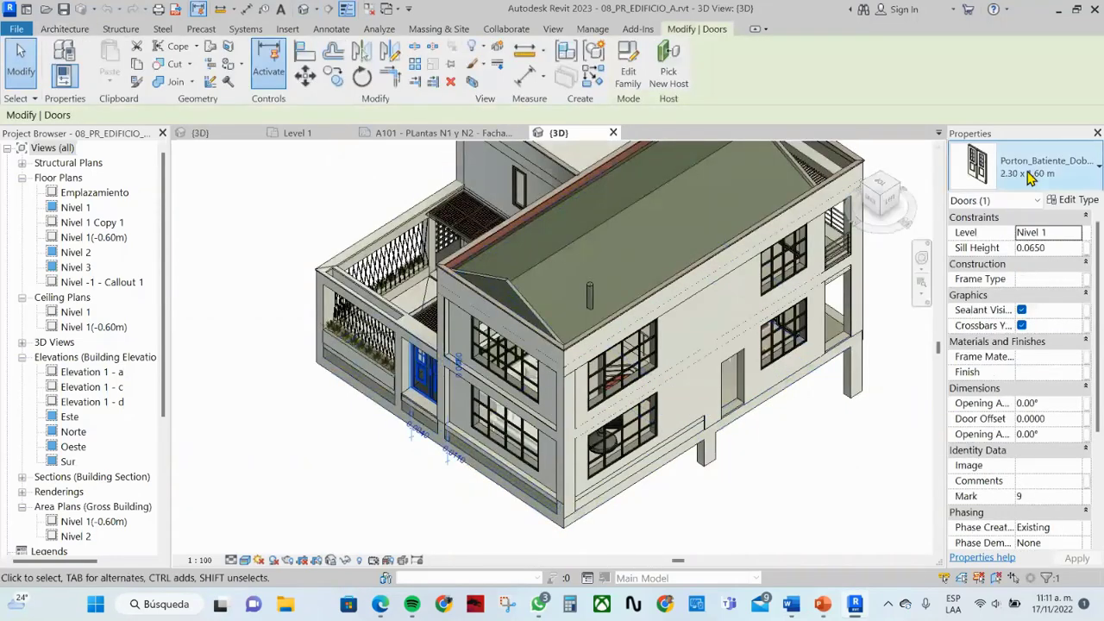
click(1071, 199)
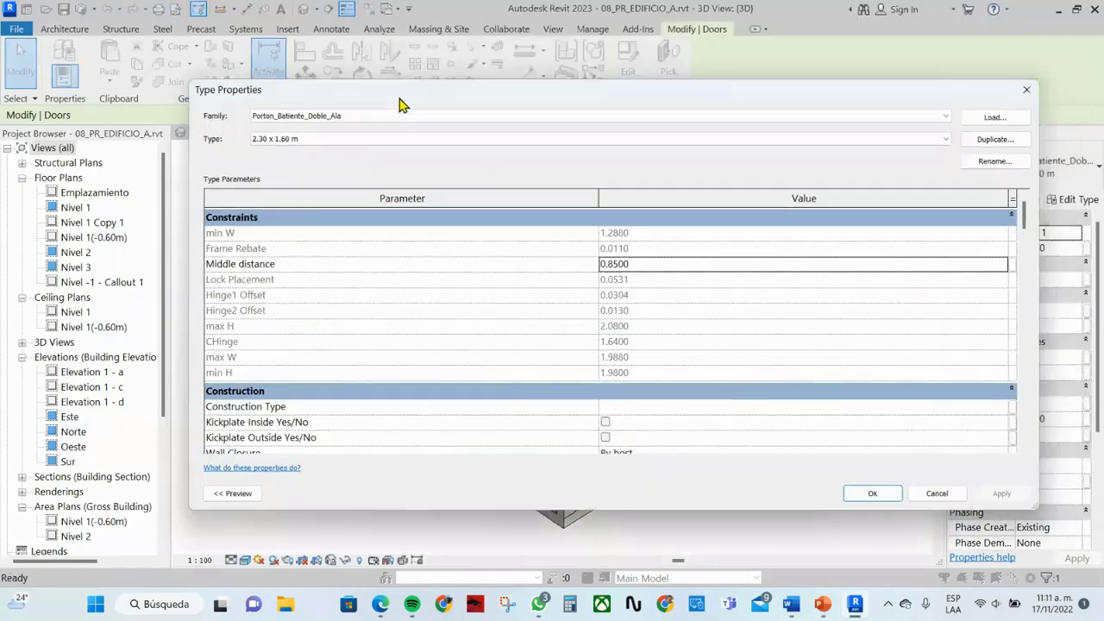
scroll(426, 239, down, 2)
scroll(428, 251, down, 2)
scroll(428, 251, down, 1)
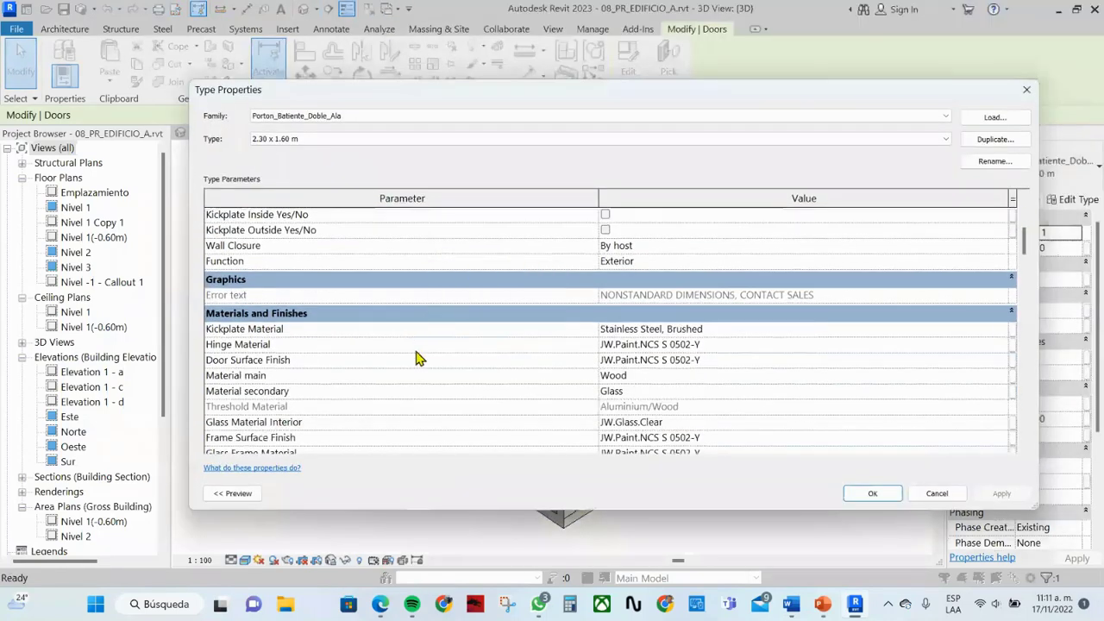
scroll(624, 432, down, 2)
scroll(624, 431, down, 1)
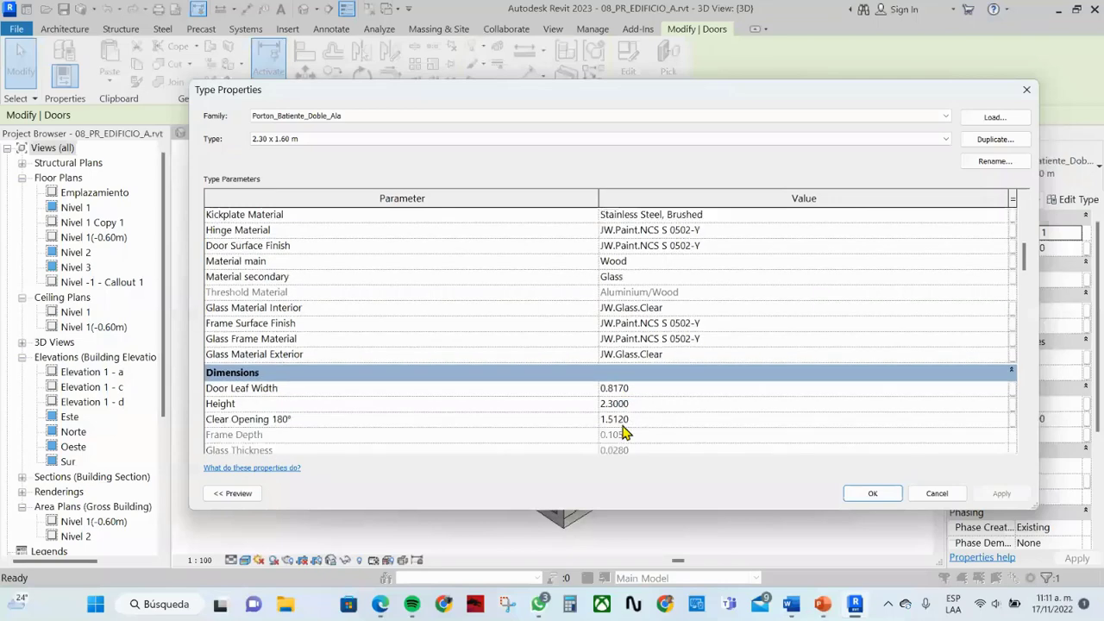
scroll(624, 431, up, 1)
scroll(625, 431, up, 3)
scroll(624, 431, up, 3)
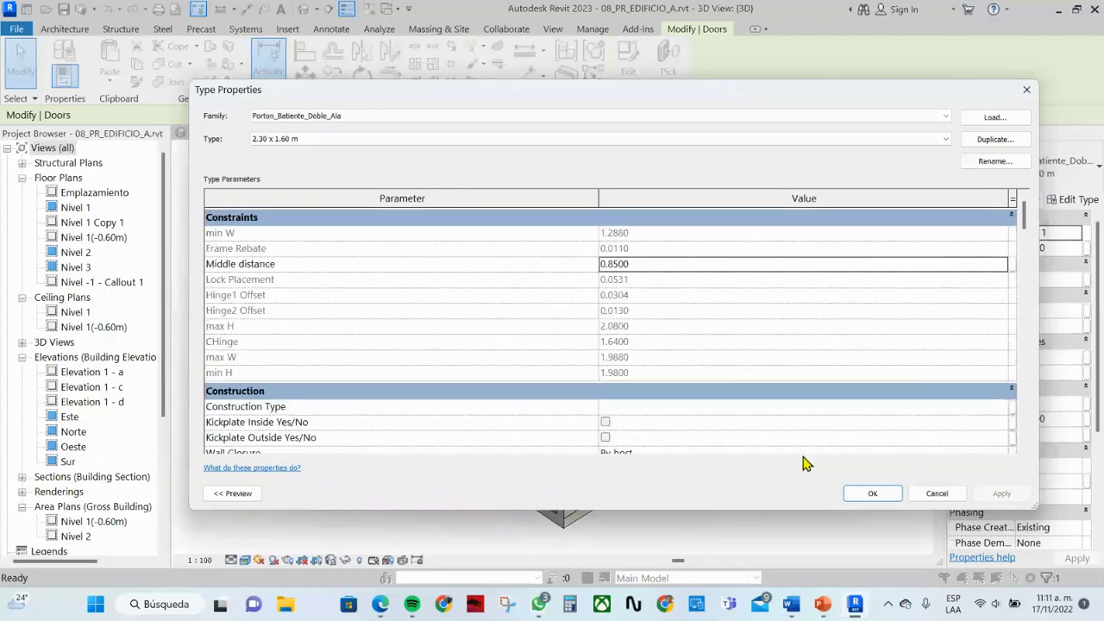
click(937, 492)
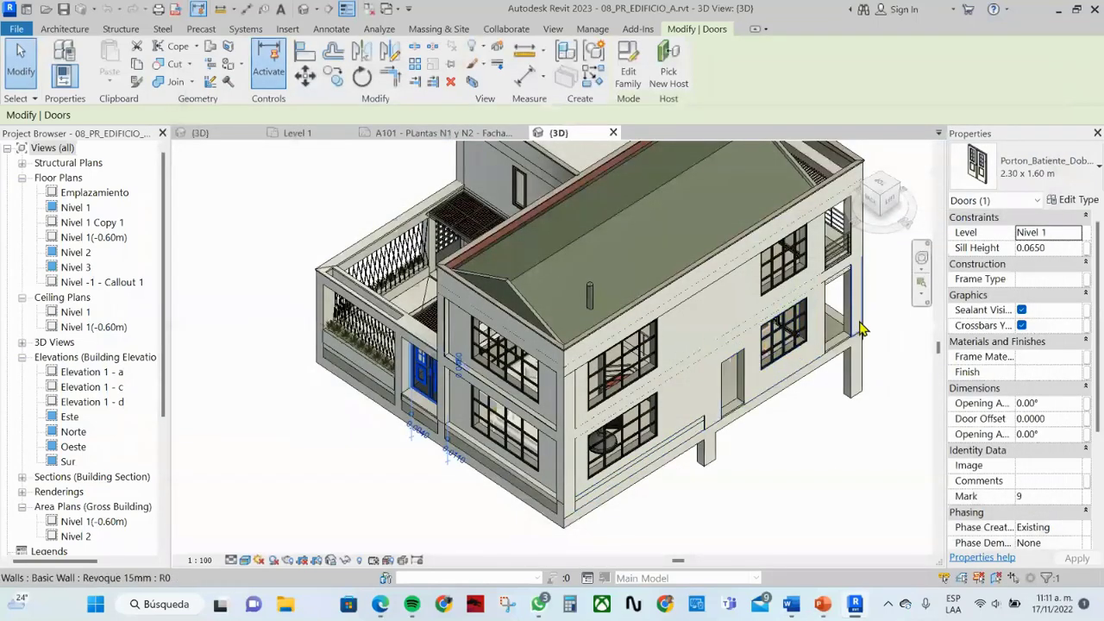
Select the small Revoque 15mm wall piece (length 0.5075) near the balcony and zoom in on it
click(858, 324)
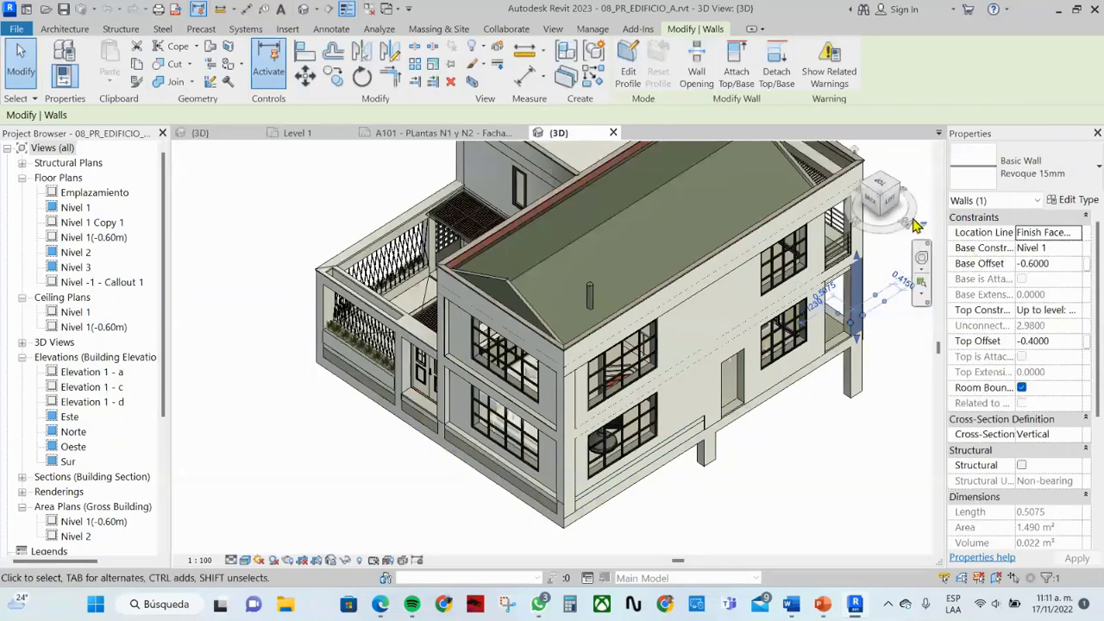
scroll(867, 301, up, 5)
scroll(866, 302, up, 3)
middle_drag(866, 302, 680, 298)
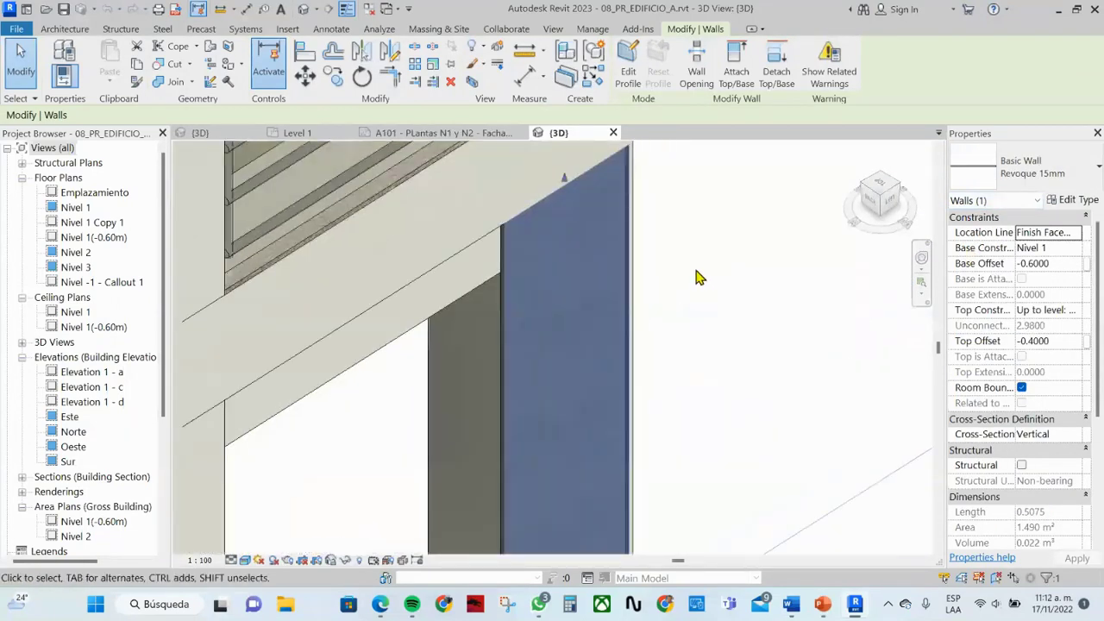
Zoom out, pan and orbit to see the building around the wall piece
scroll(695, 276, down, 3)
scroll(695, 276, down, 3)
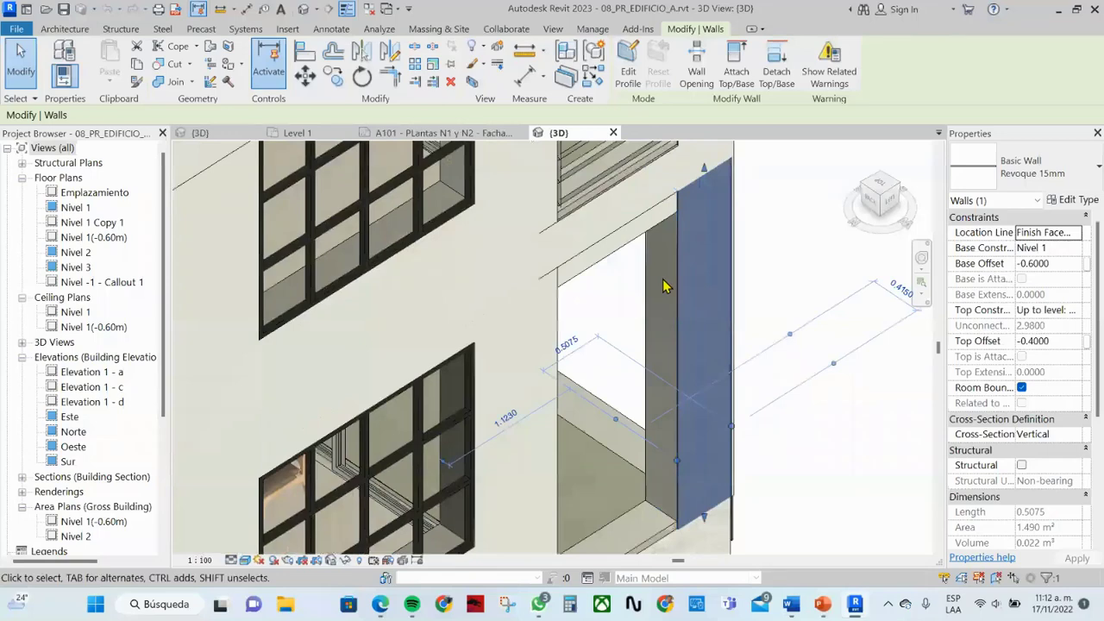
scroll(662, 282, down, 3)
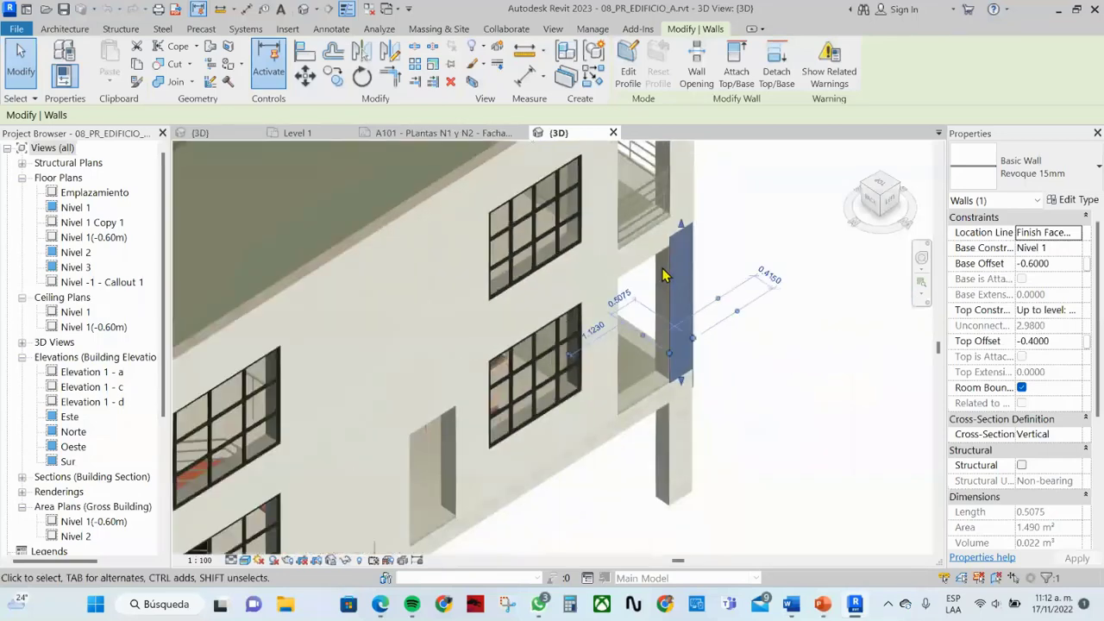
scroll(666, 276, down, 2)
middle_drag(667, 276, 675, 332)
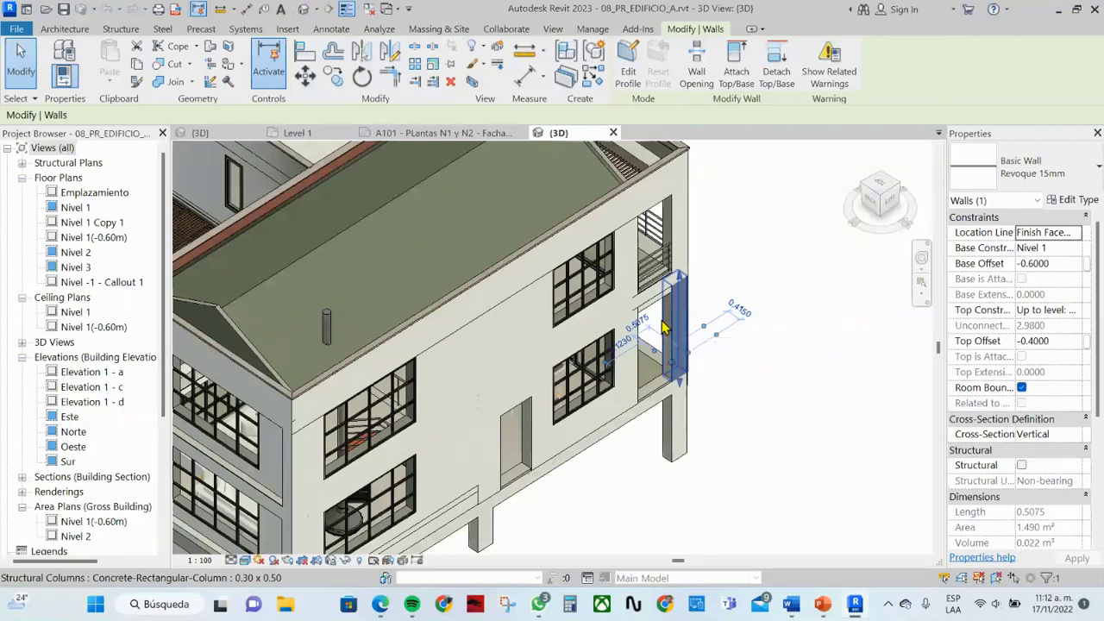
shift+middle_drag(662, 325, 611, 394)
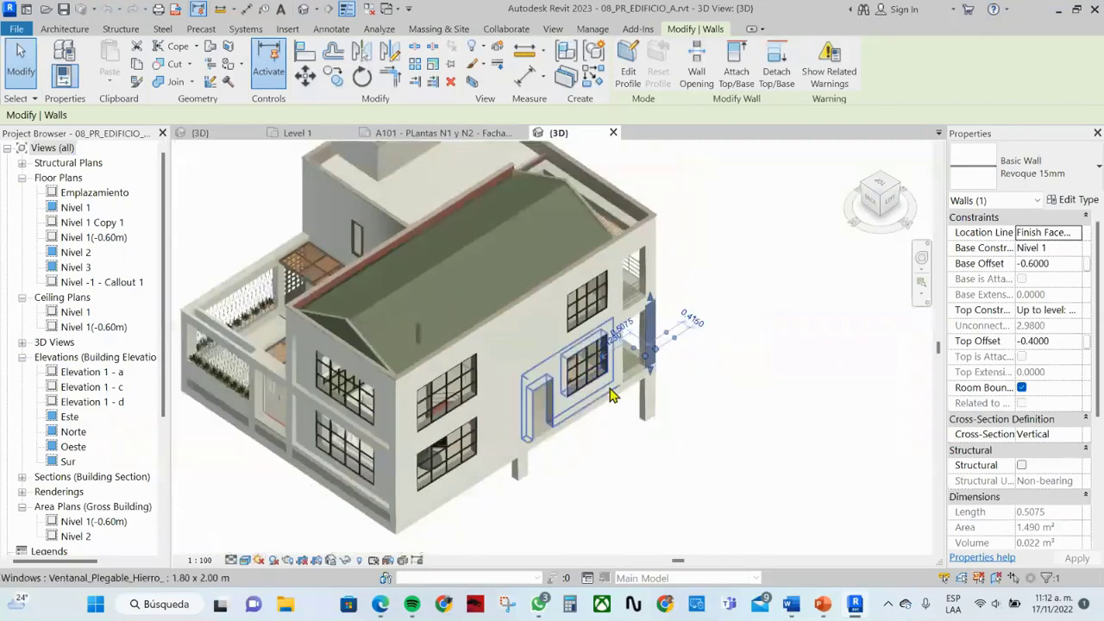
scroll(337, 404, up, 5)
mouse_move(338, 404)
middle_down()
mouse_move(509, 419)
mouse_move(353, 488)
middle_up()
scroll(354, 488, down, 2)
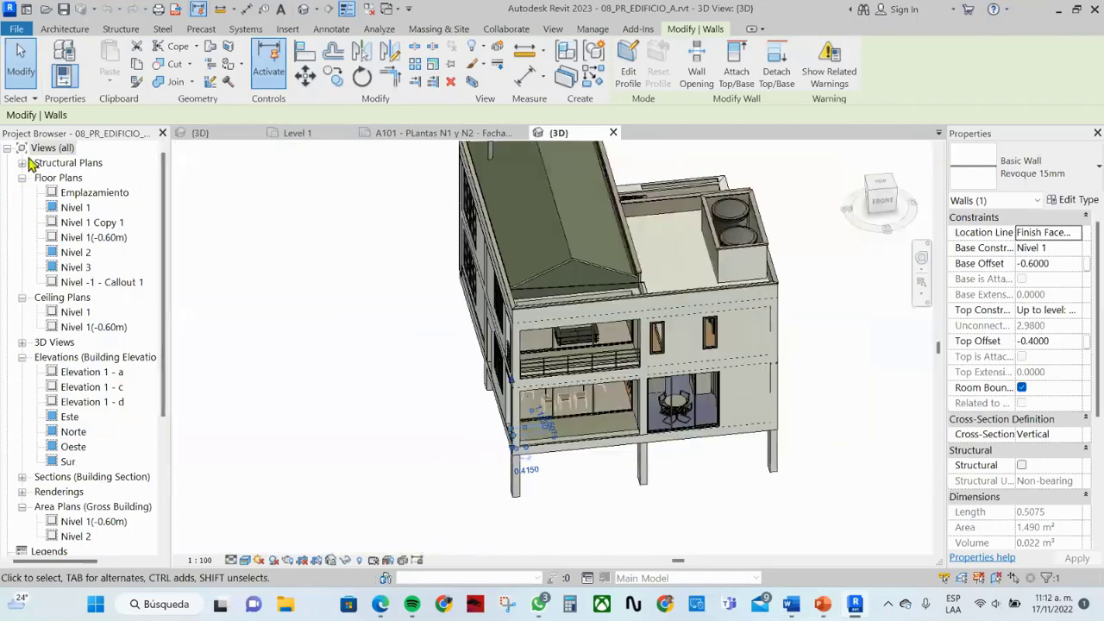
Dismiss the recent documents list and switch to Project1's Level 1 floor plan
click(15, 32)
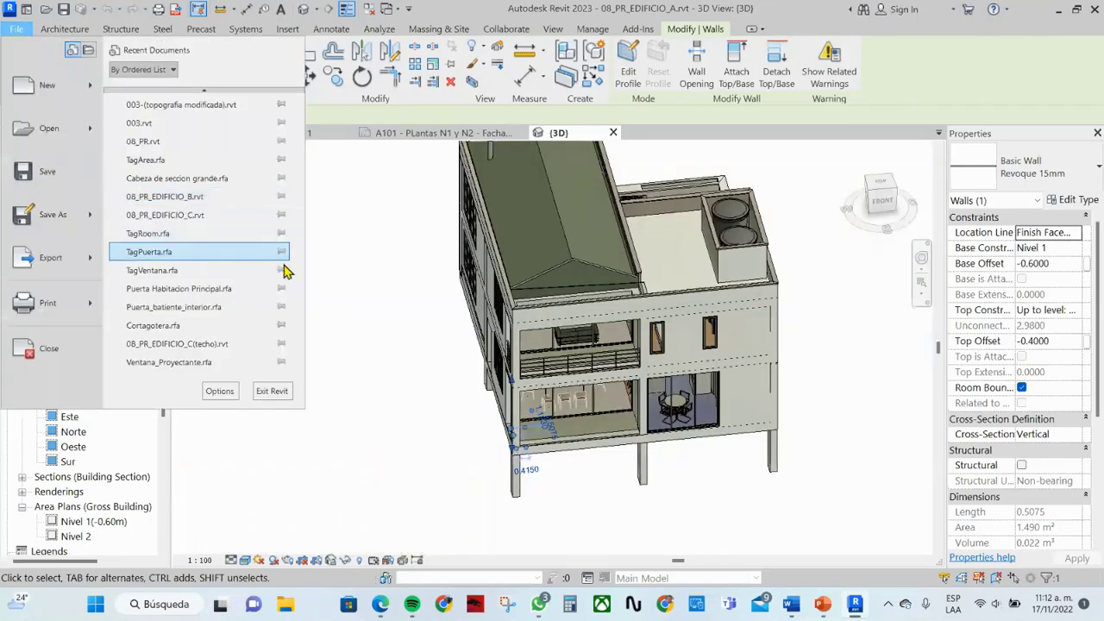
click(401, 286)
click(293, 138)
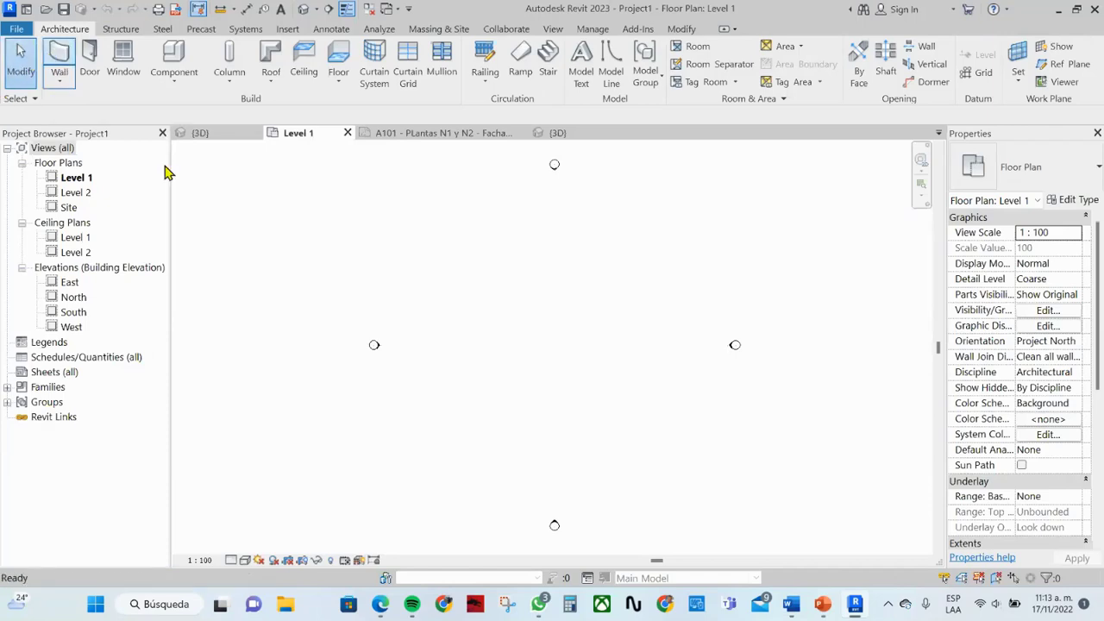
Draw a closed L-shaped outline of Generic - 200mm walls on Level 1 with WA
key(w)
key(a)
click(489, 283)
click(569, 283)
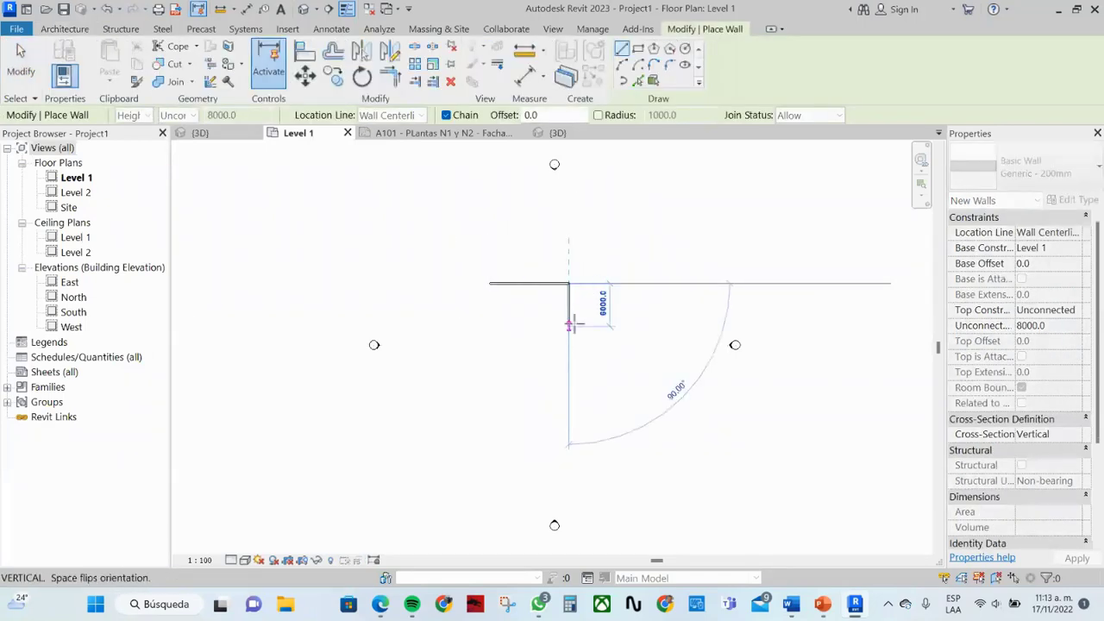
click(568, 332)
click(618, 333)
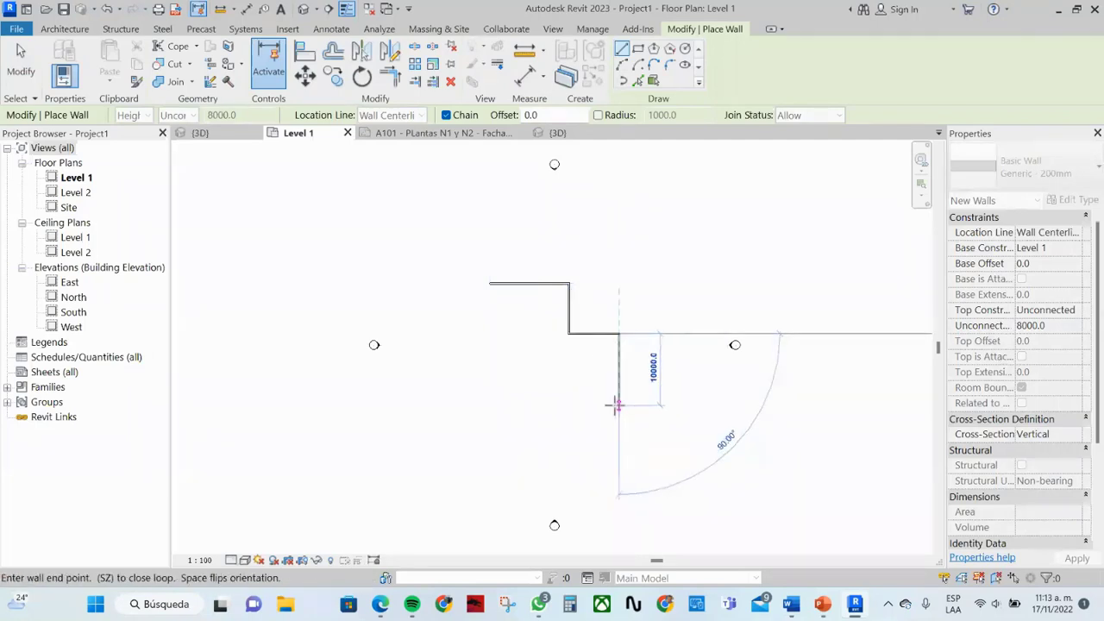
click(619, 405)
click(489, 404)
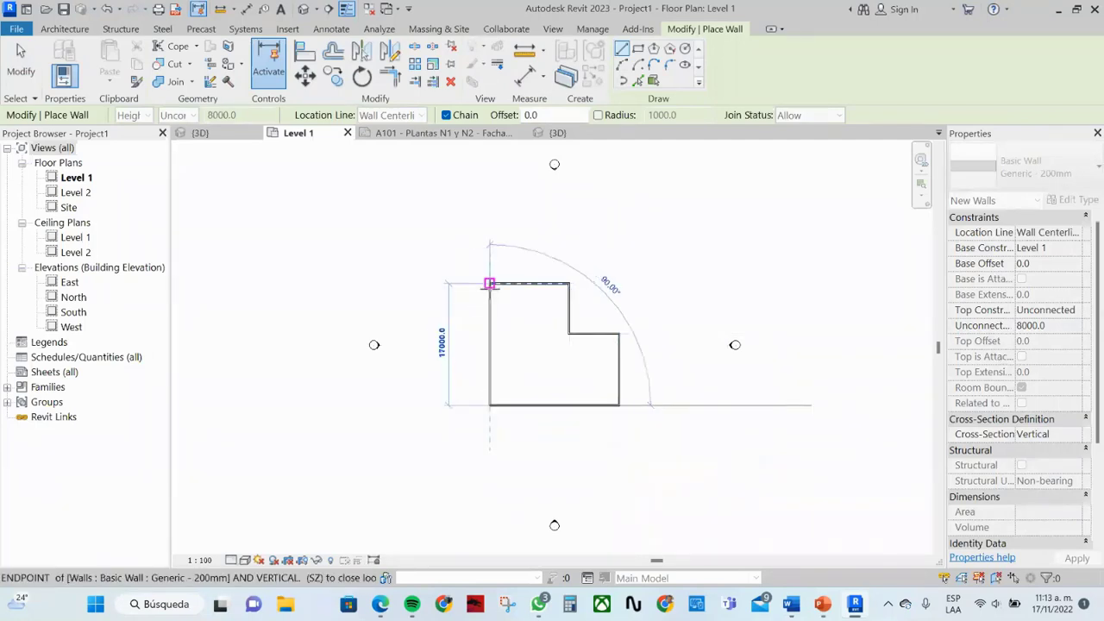
click(489, 283)
click(33, 76)
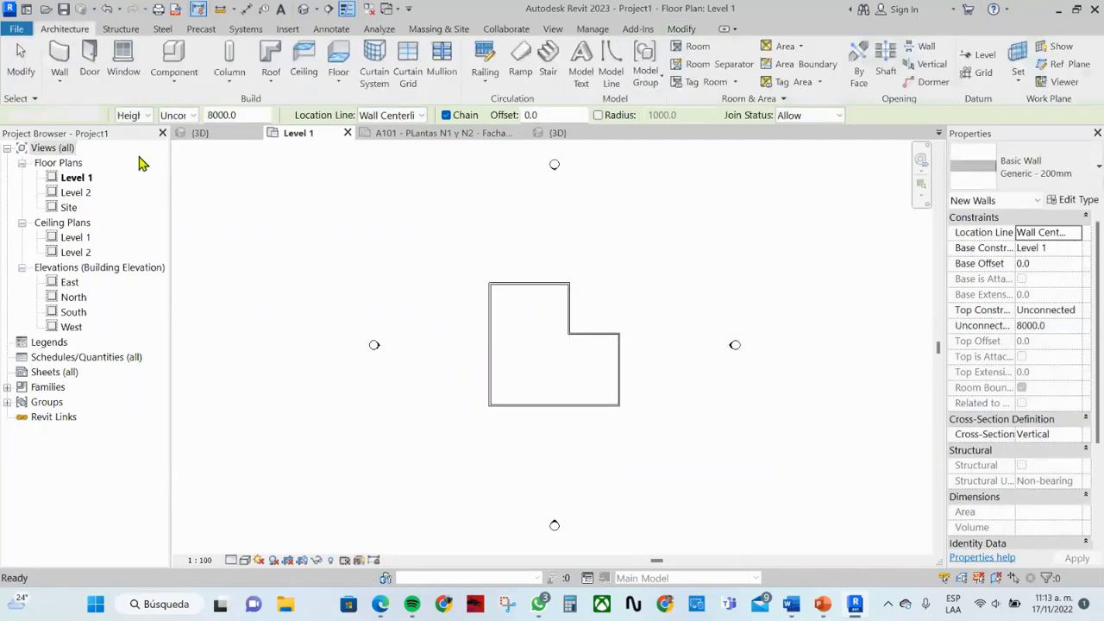
Make the 10800 dimension permanent and label it with a new global parameter 'ancho'
click(489, 329)
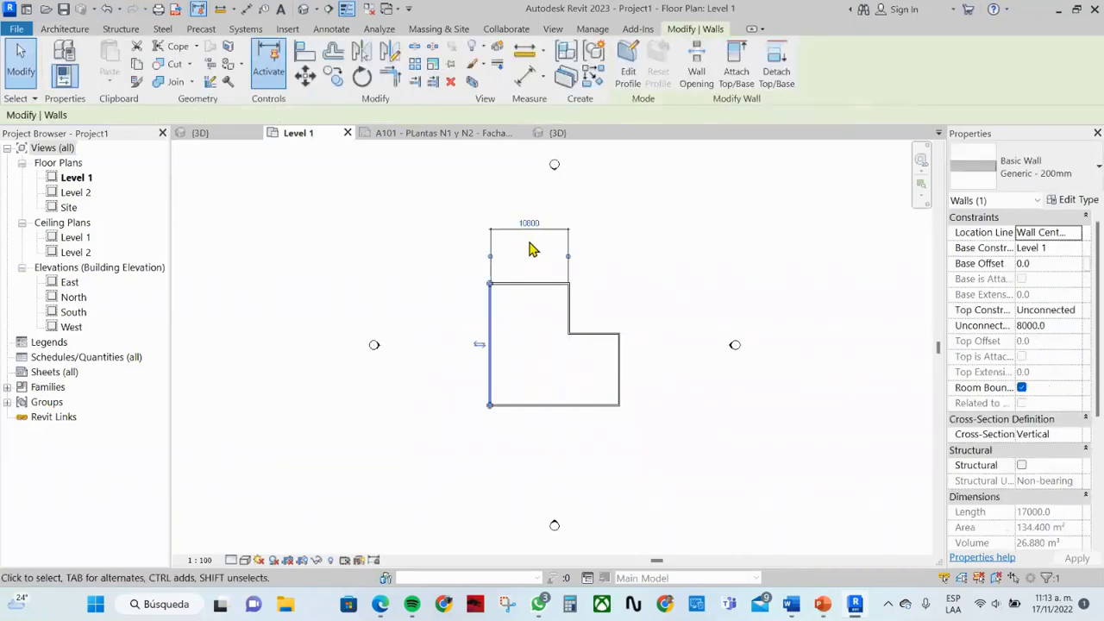
click(552, 240)
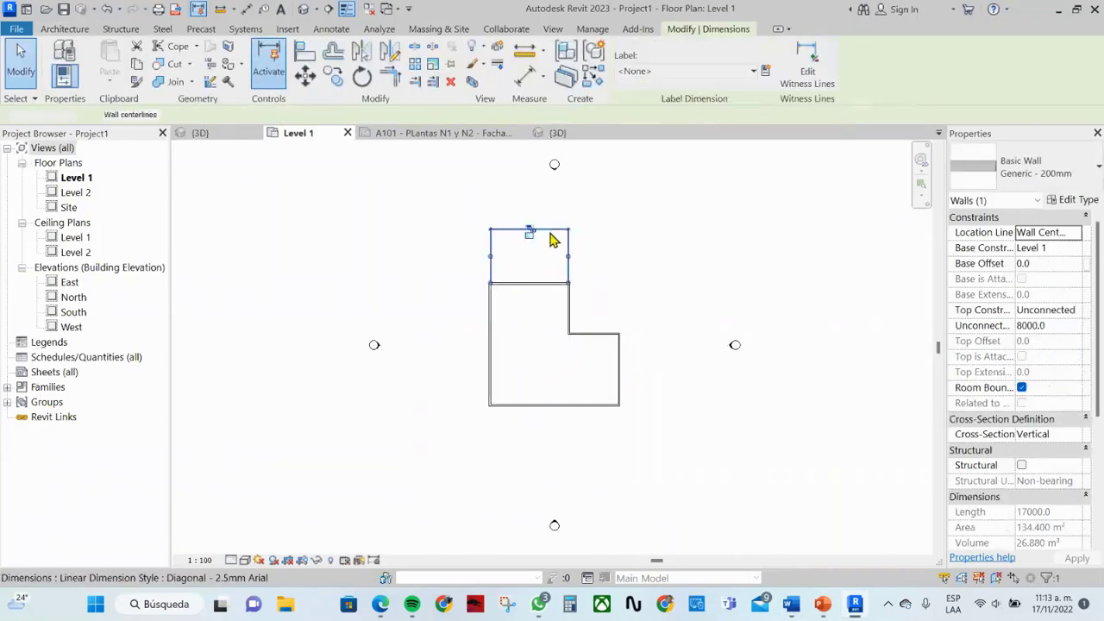
click(765, 72)
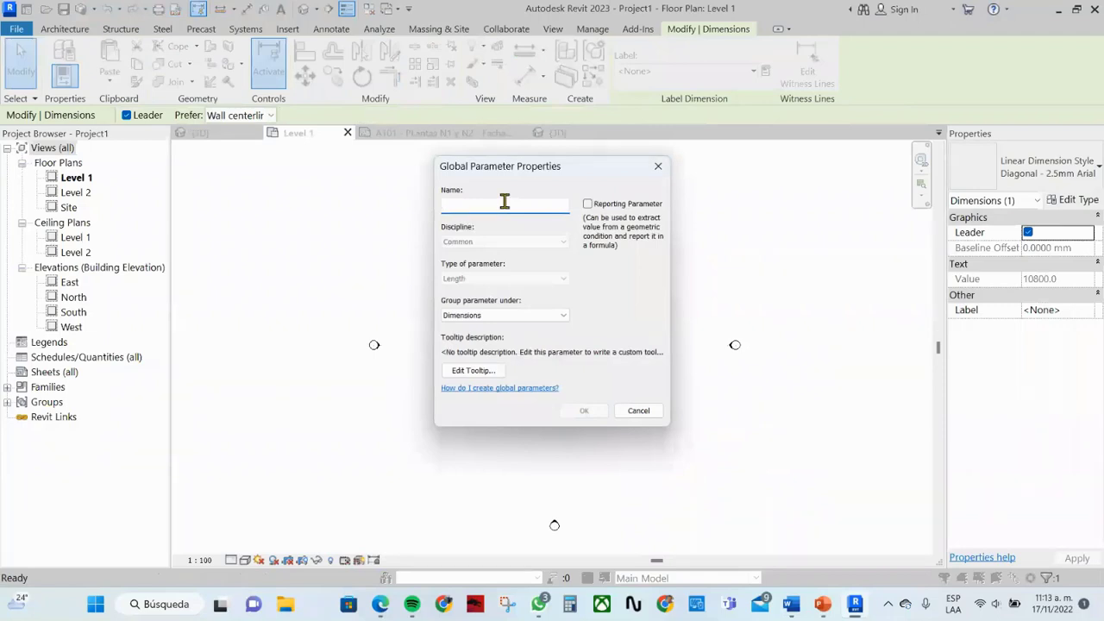
text(anch)
text(o)
key(Return)
scroll(557, 266, up, 3)
scroll(515, 177, up, 3)
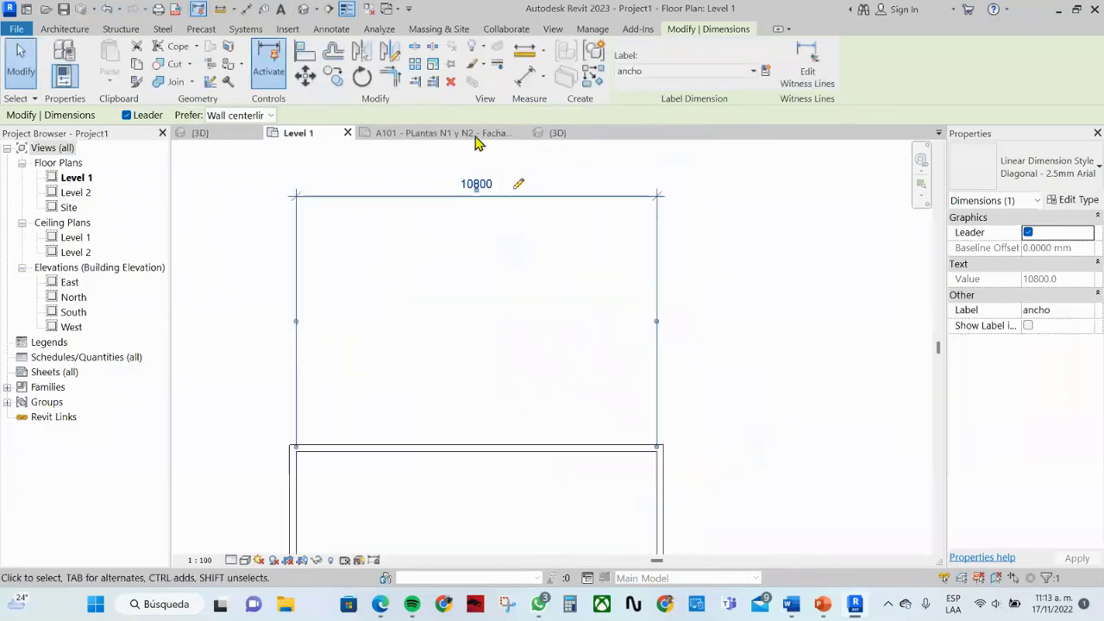
Select the 10800 dimension to confirm its 'ancho' label, then view the whole L-shaped plan
click(543, 229)
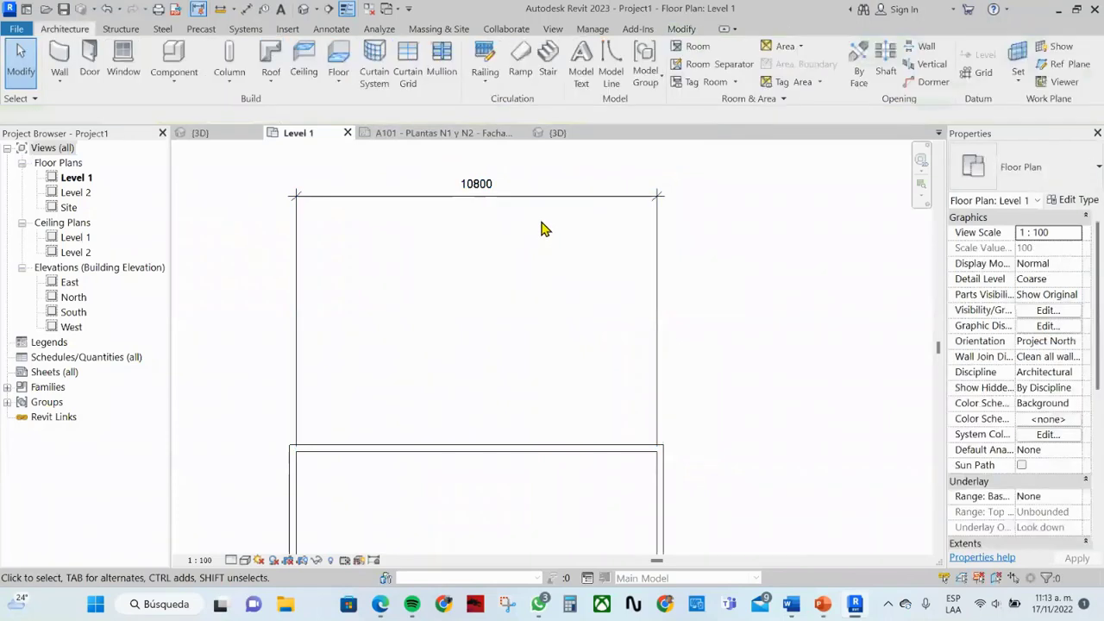
click(581, 199)
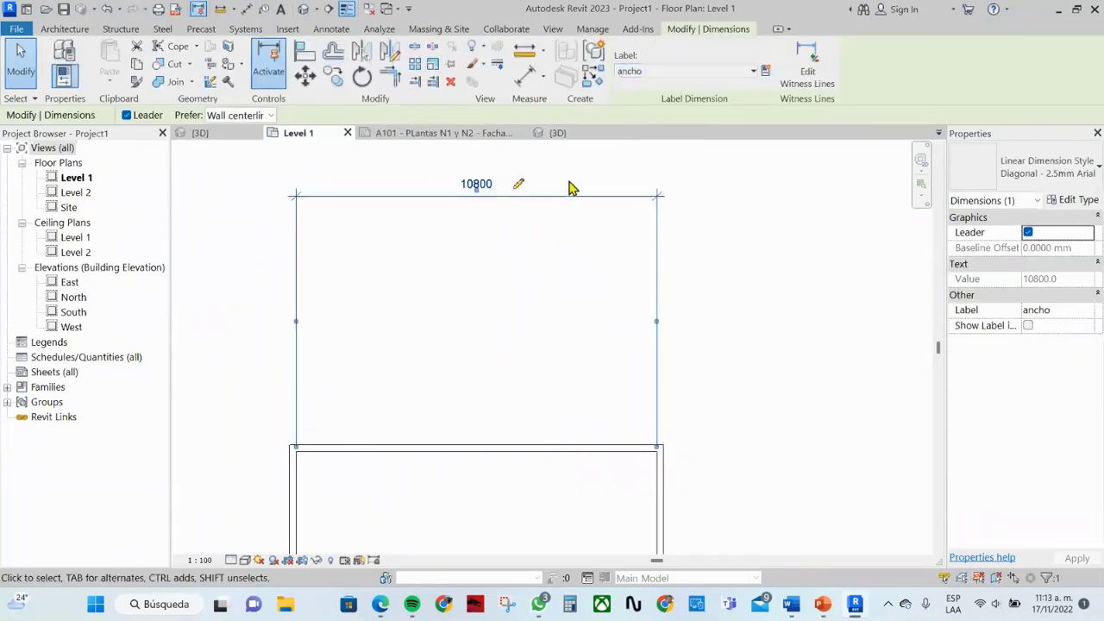
scroll(581, 287, down, 2)
scroll(589, 383, down, 2)
mouse_move(591, 385)
middle_down()
mouse_move(575, 267)
mouse_move(570, 317)
middle_up()
scroll(569, 276, down, 1)
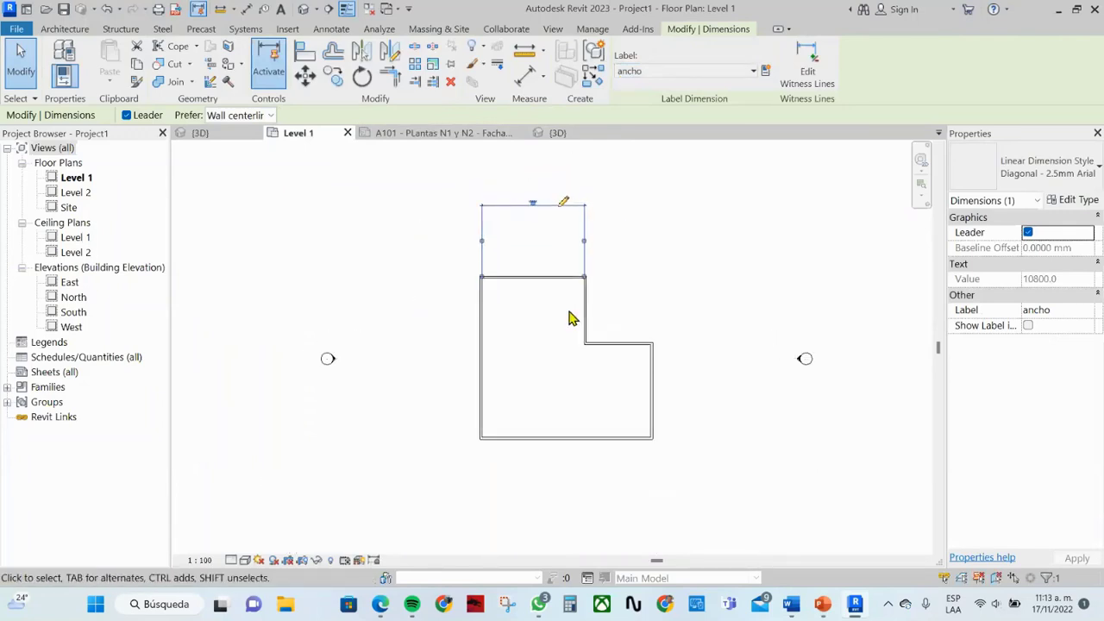
scroll(520, 364, down, 1)
scroll(517, 366, down, 1)
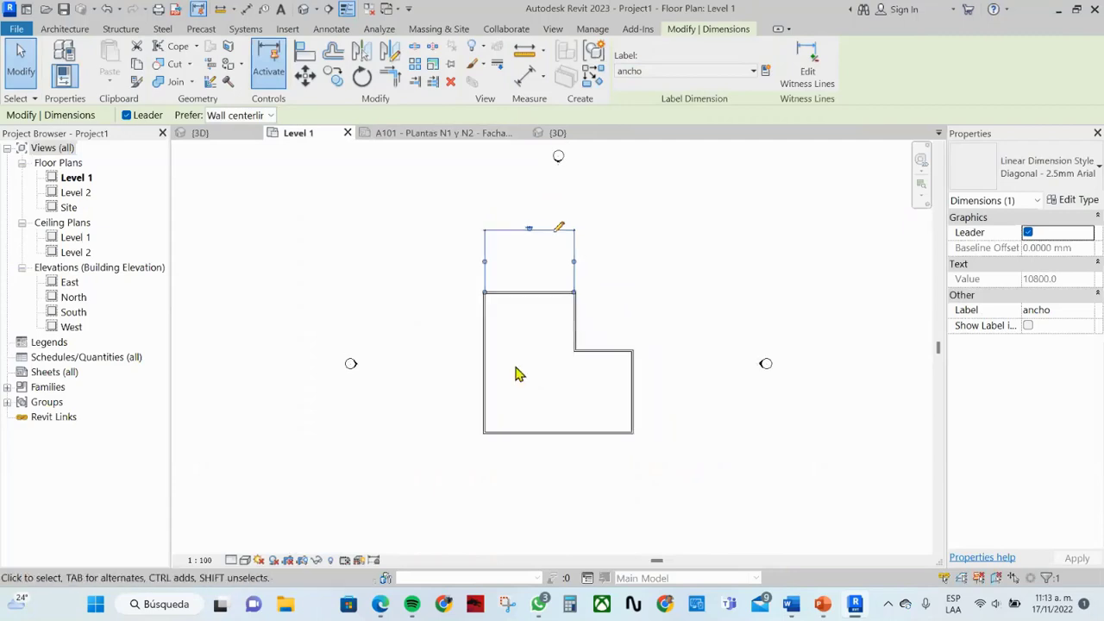
Open the Generic - 200mm wall type properties with the preview shown
click(526, 294)
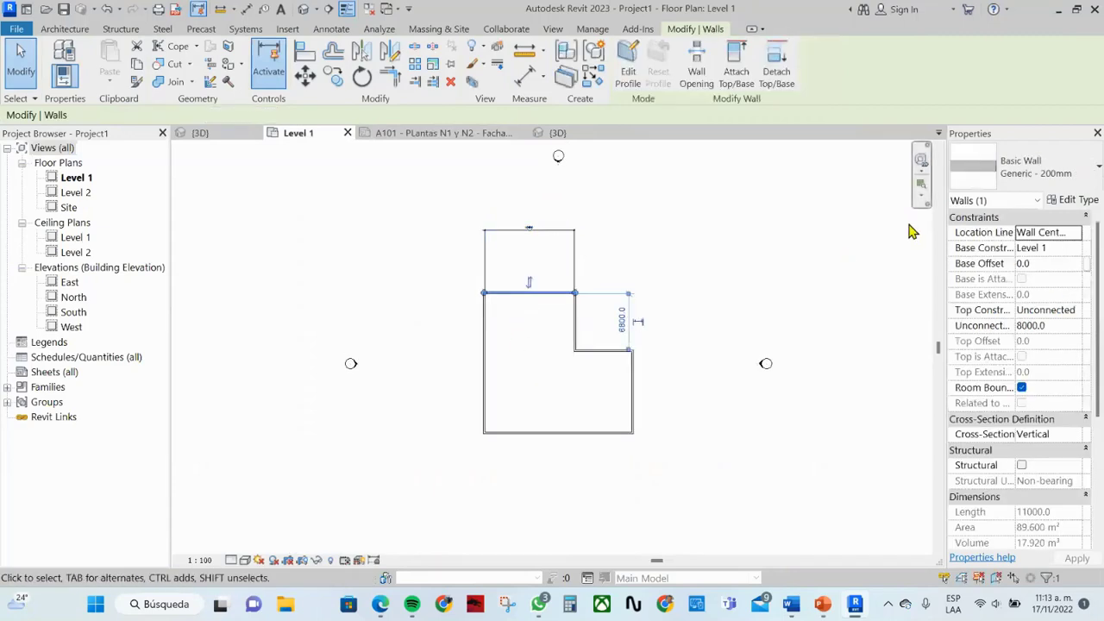
click(1035, 185)
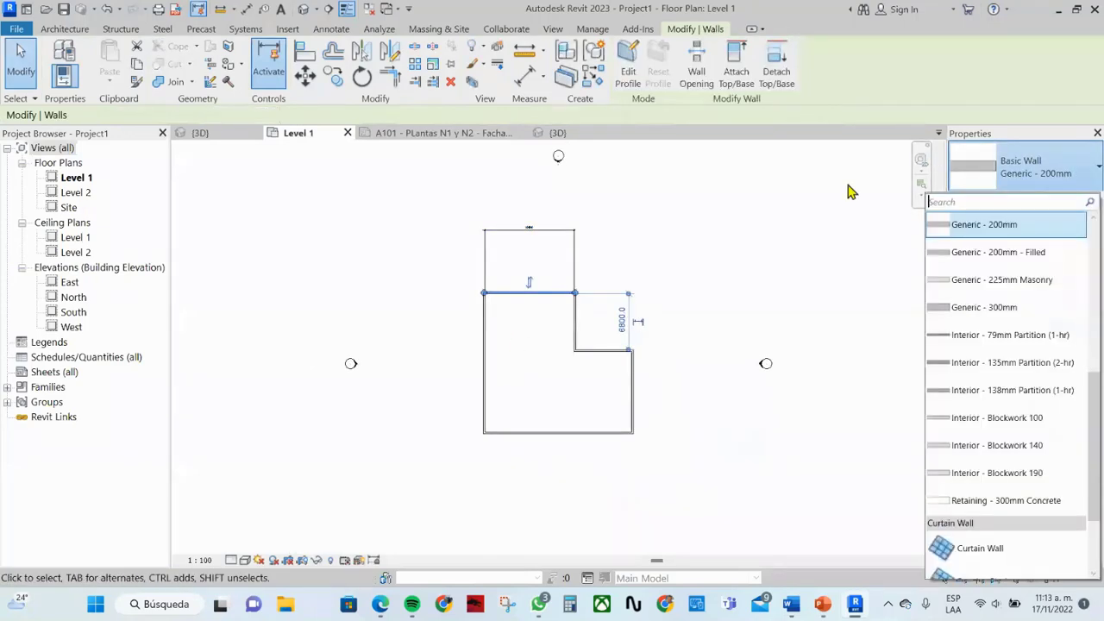
click(983, 224)
click(1077, 199)
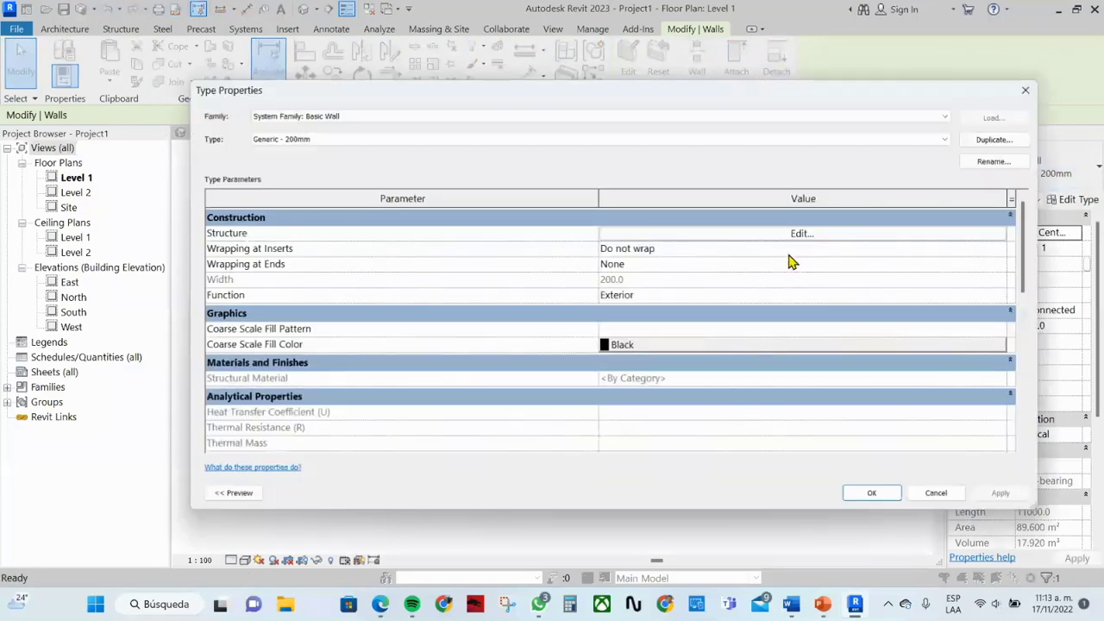
click(248, 494)
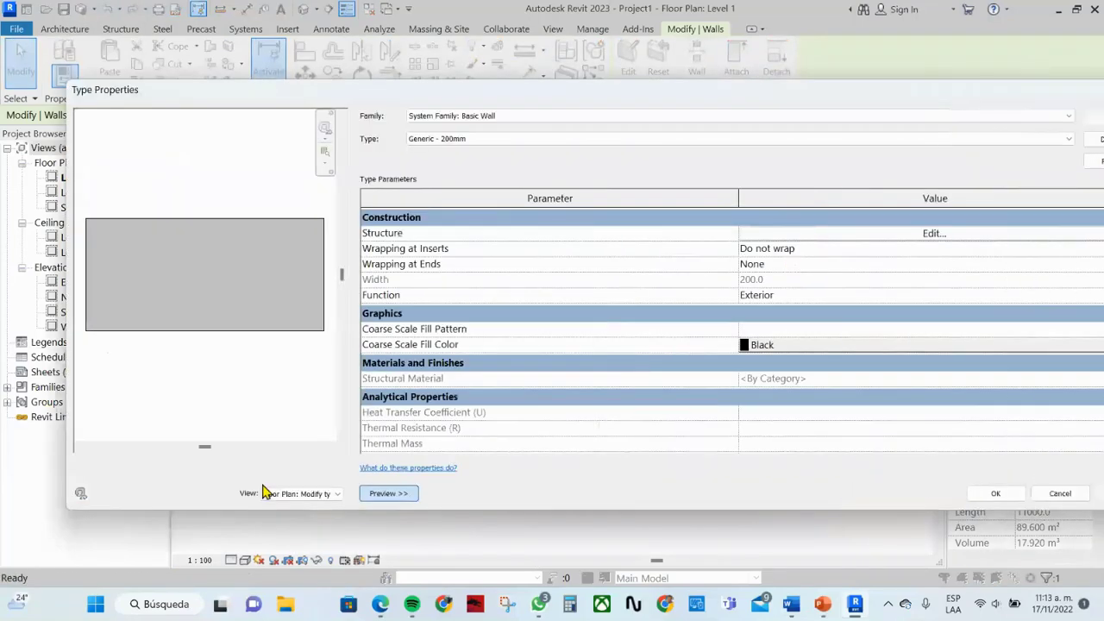
Insert a 15 mm exterior layer in the wall structure, making total thickness 215.0
click(871, 233)
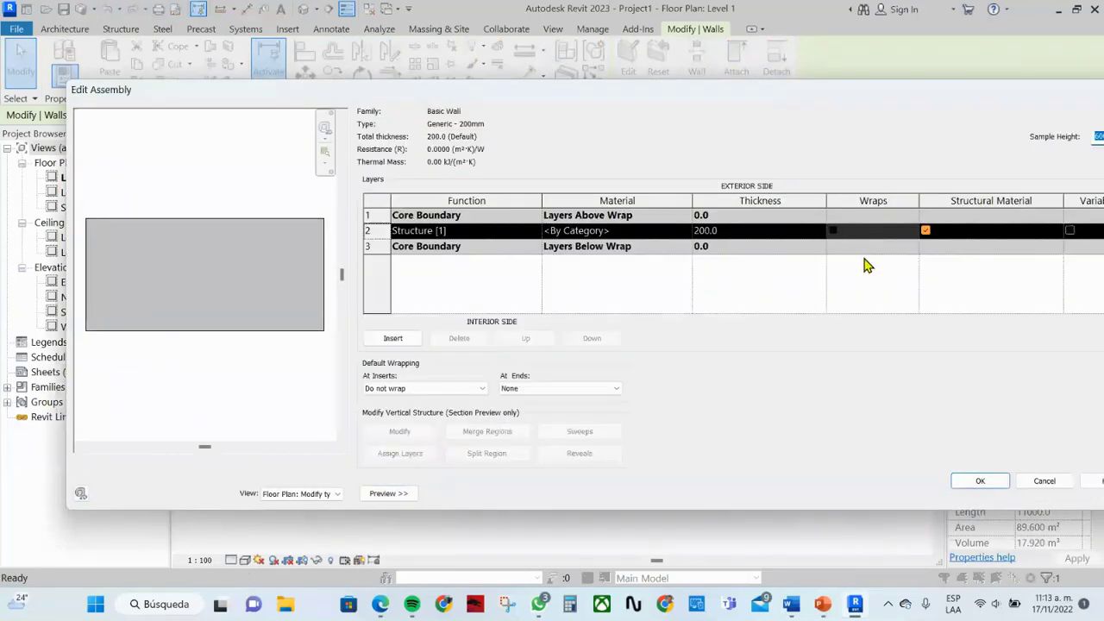
click(370, 215)
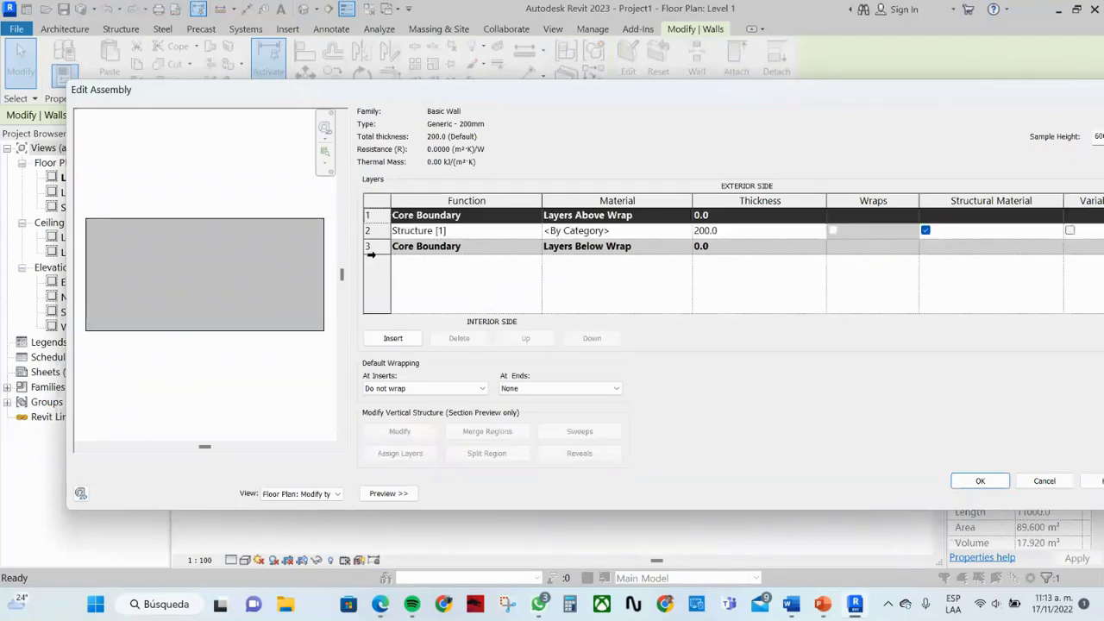
click(407, 340)
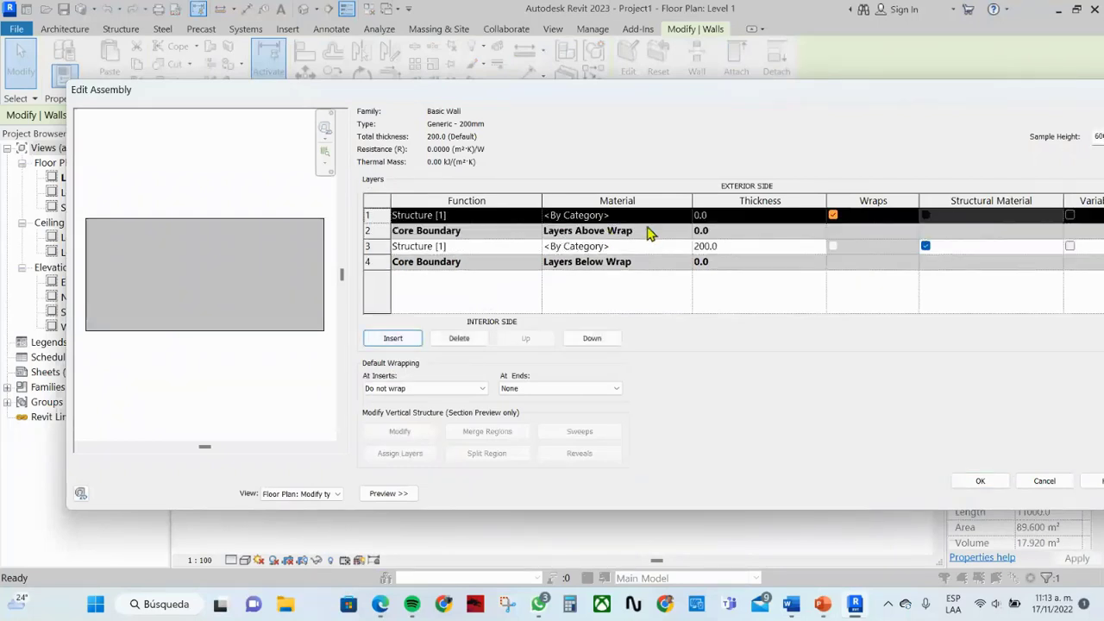
click(721, 216)
text(1)
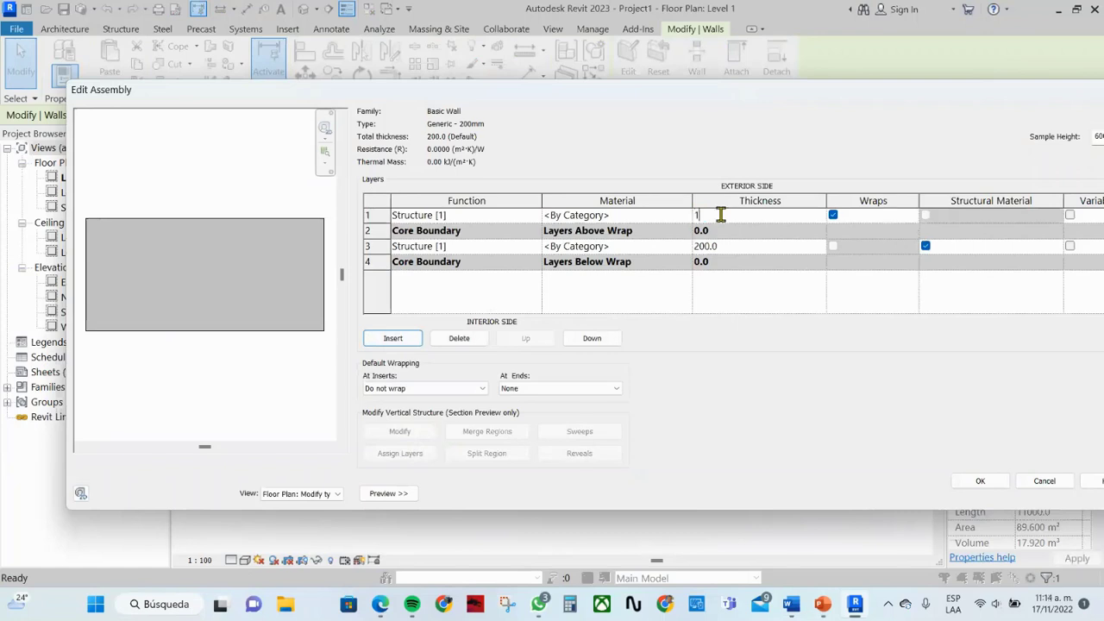
text(5mm)
key(Tab)
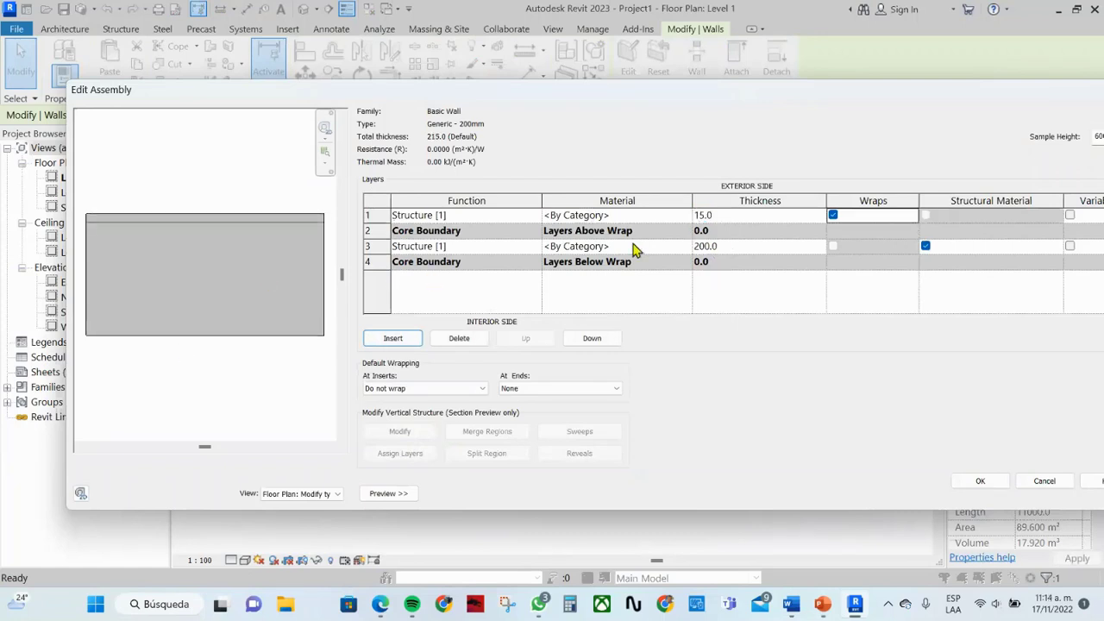
click(687, 215)
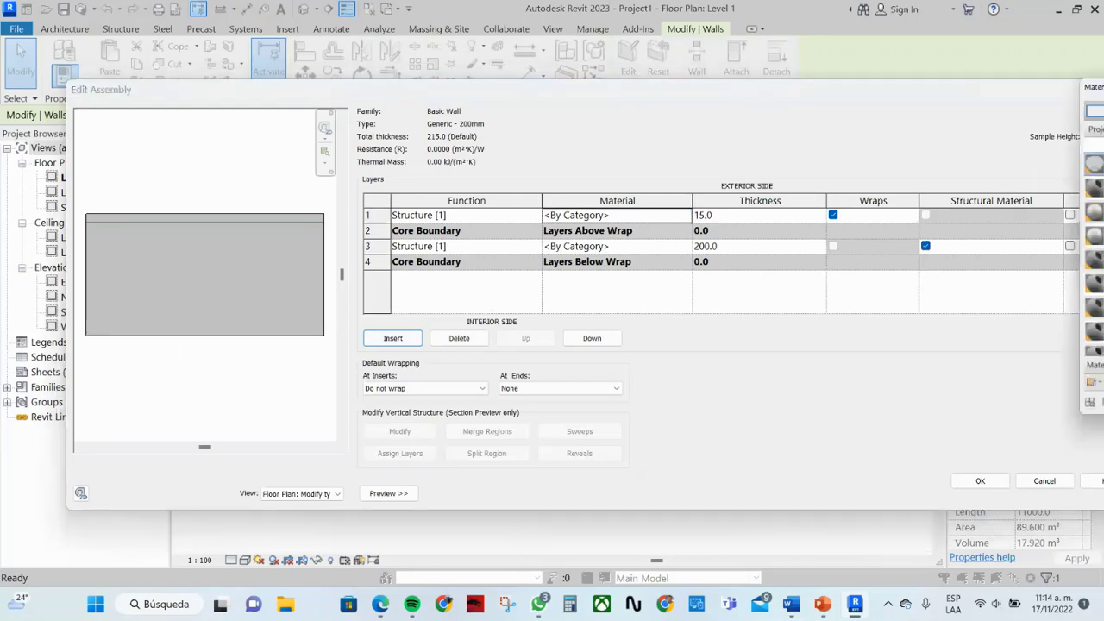
Search 'concre' and assign Concrete, Sand/Cement Screed to the new 15.0 layer
scroll(331, 321, down, 5)
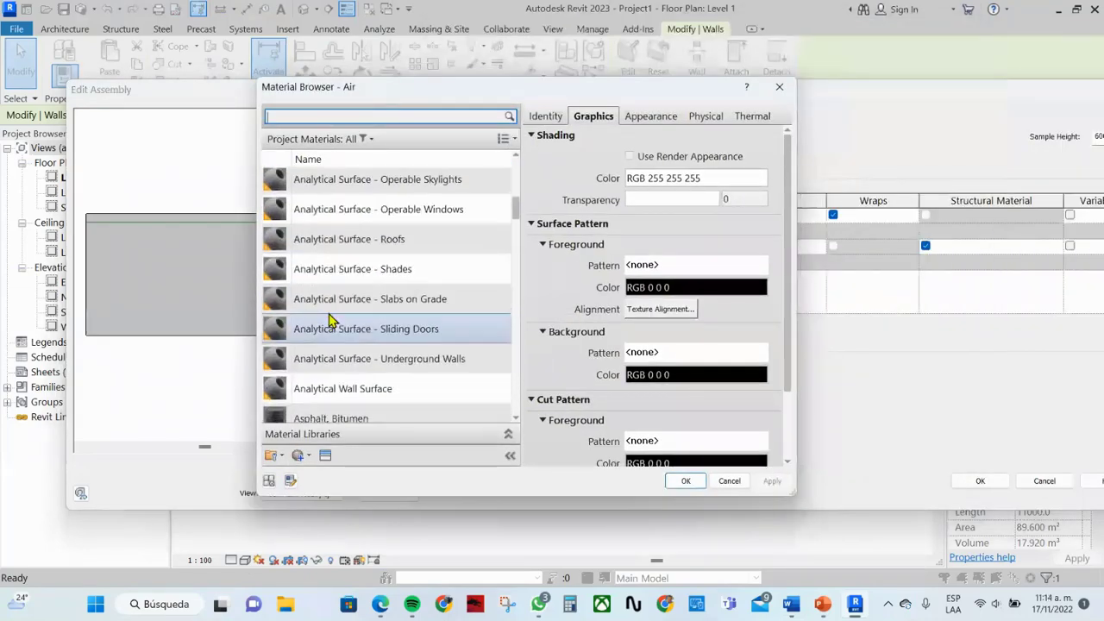
text(co)
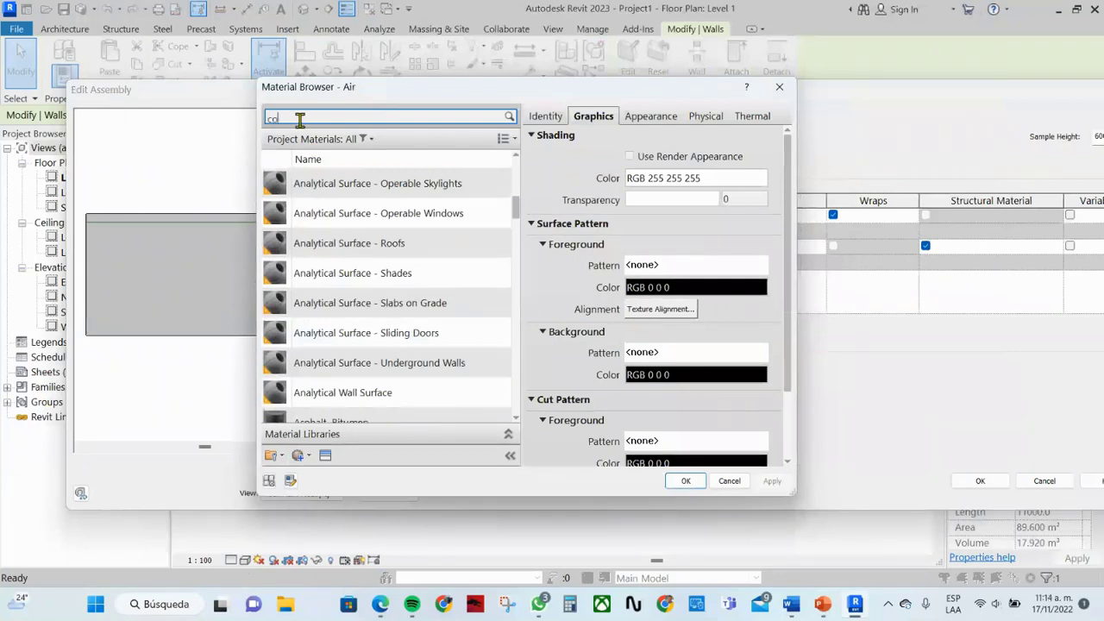
text(ncre)
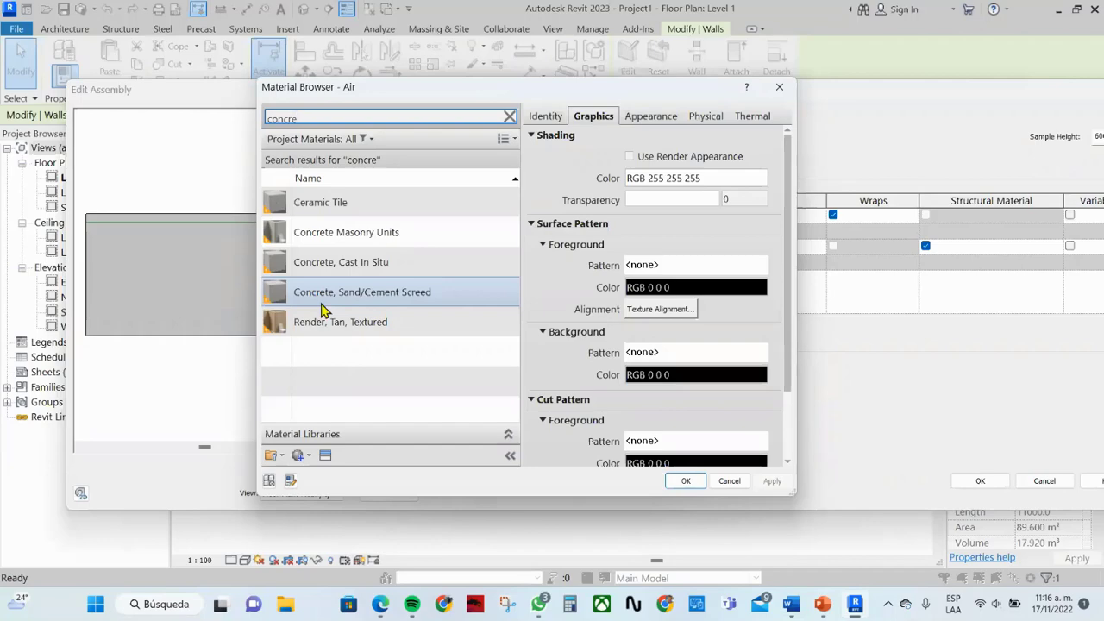
click(322, 297)
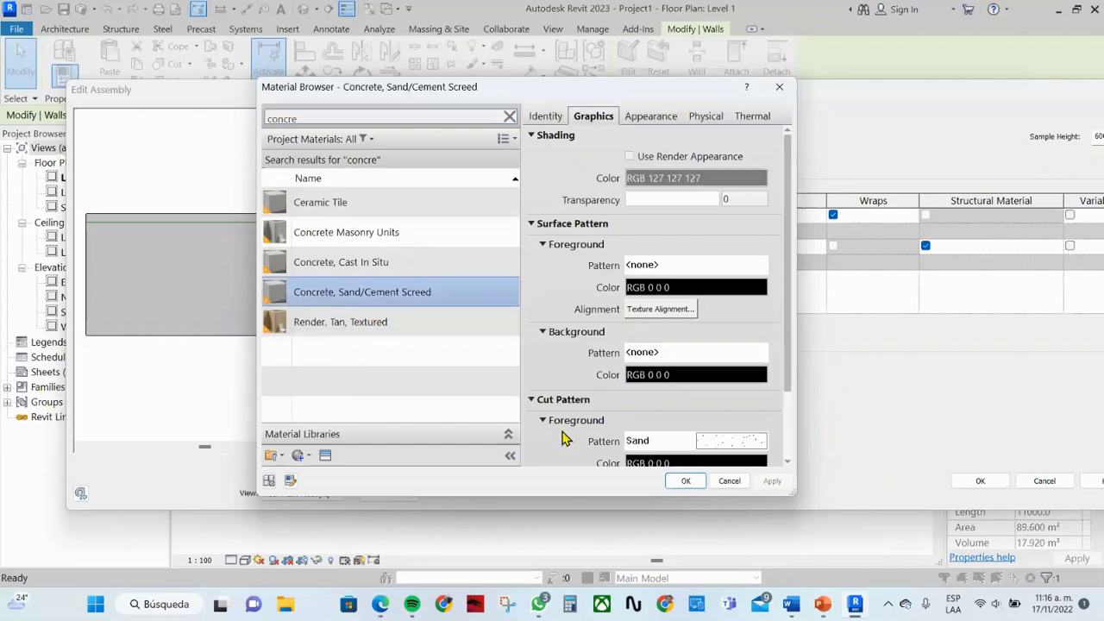
click(685, 481)
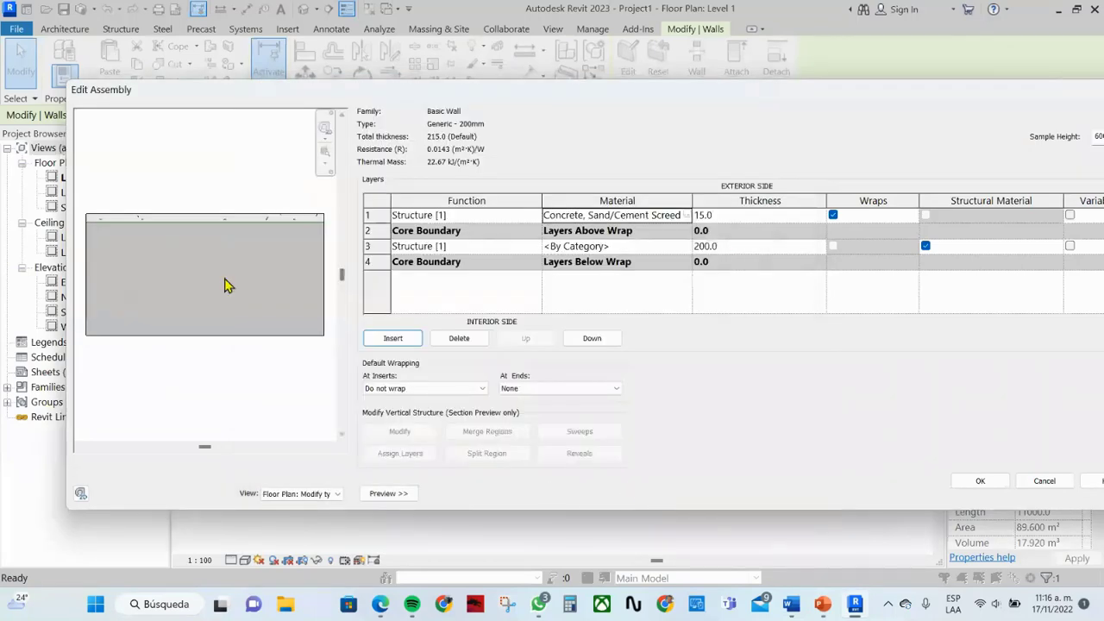
Inspect the layer preview, then cancel Edit Assembly and Type Properties to discard the new layer
scroll(276, 222, up, 3)
middle_drag(227, 301, 183, 256)
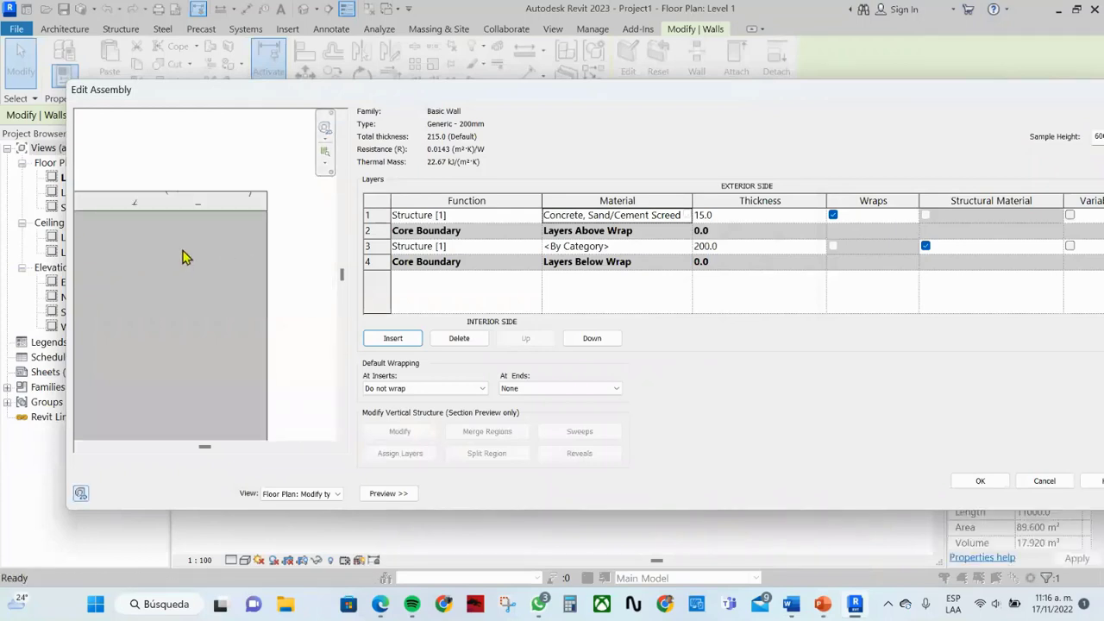
scroll(259, 269, down, 1)
scroll(259, 276, down, 1)
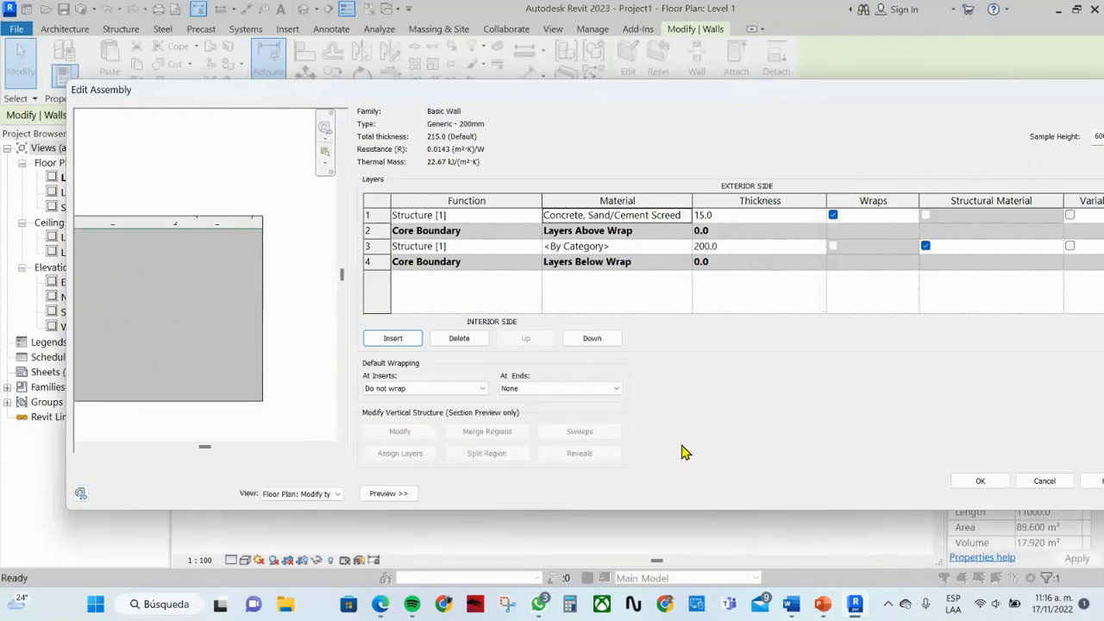
click(1039, 480)
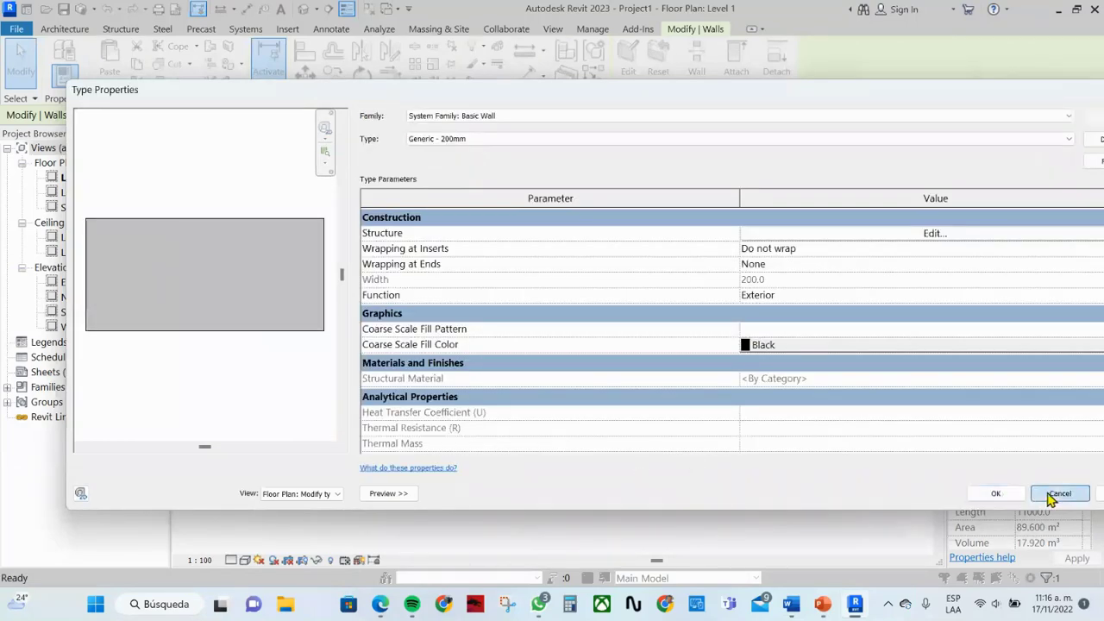
click(1057, 494)
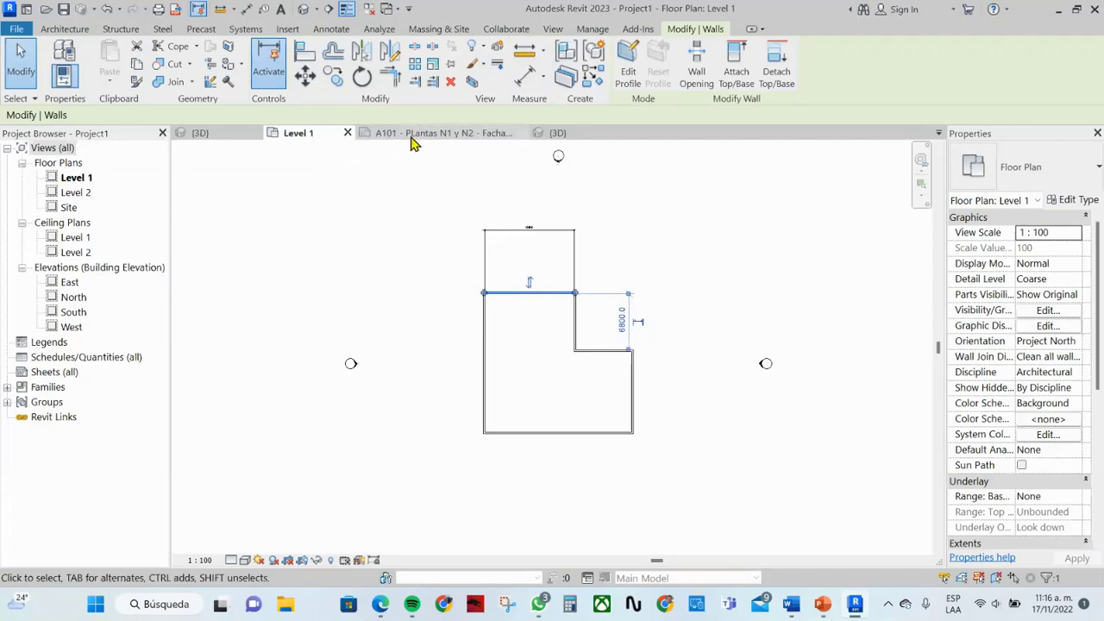
click(410, 136)
Zoom and pan across the Nivel 1 and Nivel 2 plans on sheet A101 'PLantas N1 y N2'
scroll(405, 297, up, 3)
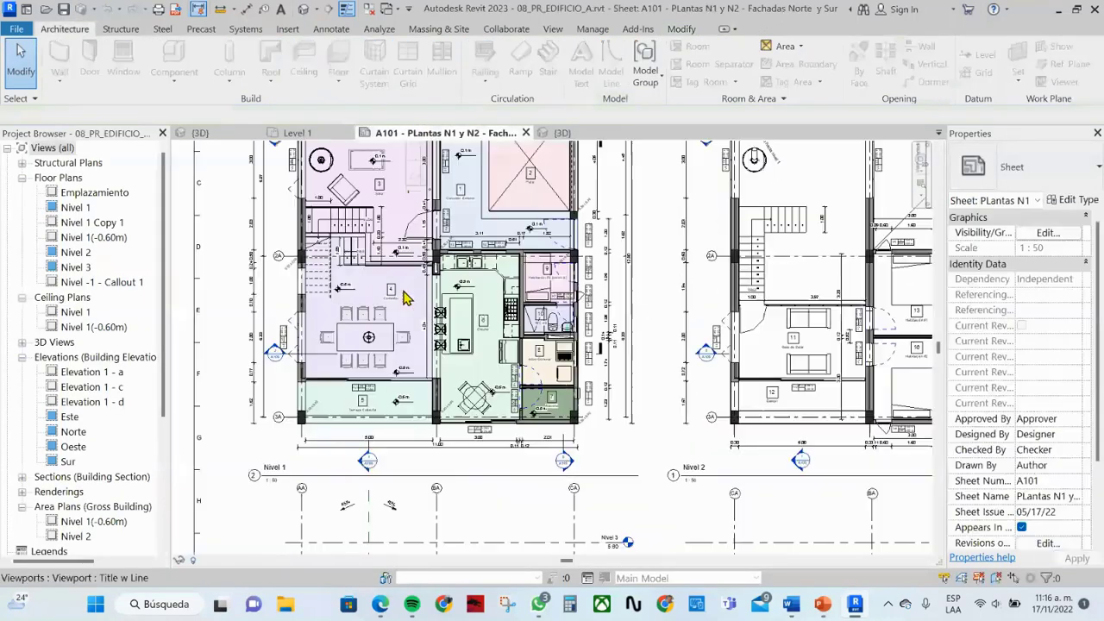
scroll(405, 297, up, 2)
mouse_move(405, 298)
middle_down()
mouse_move(391, 385)
mouse_move(379, 306)
middle_up()
scroll(390, 386, down, 2)
scroll(390, 385, down, 1)
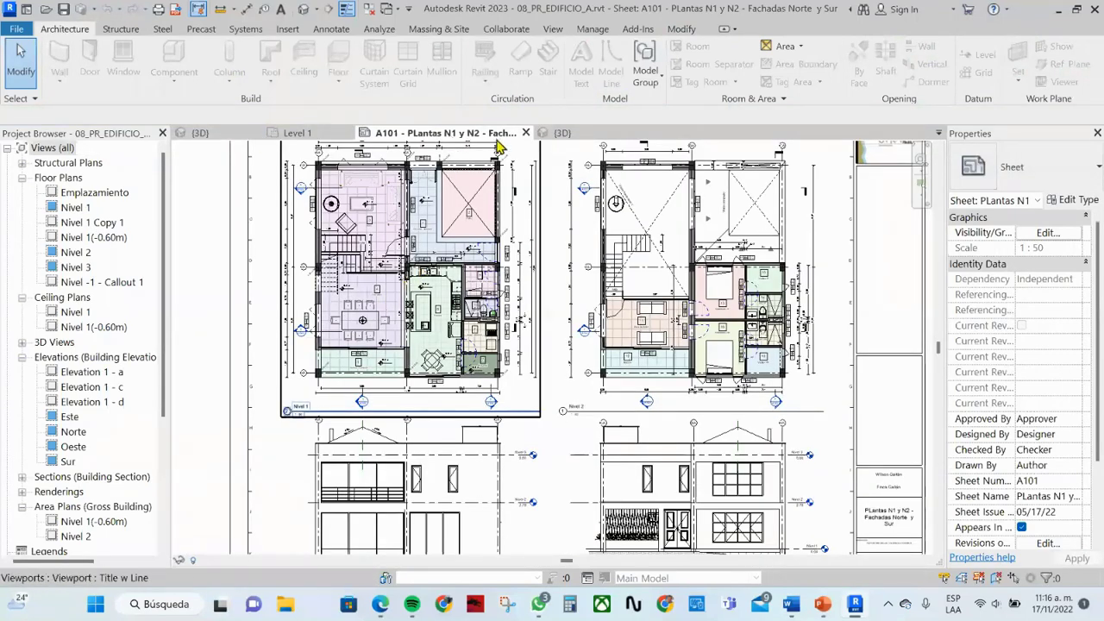
click(576, 136)
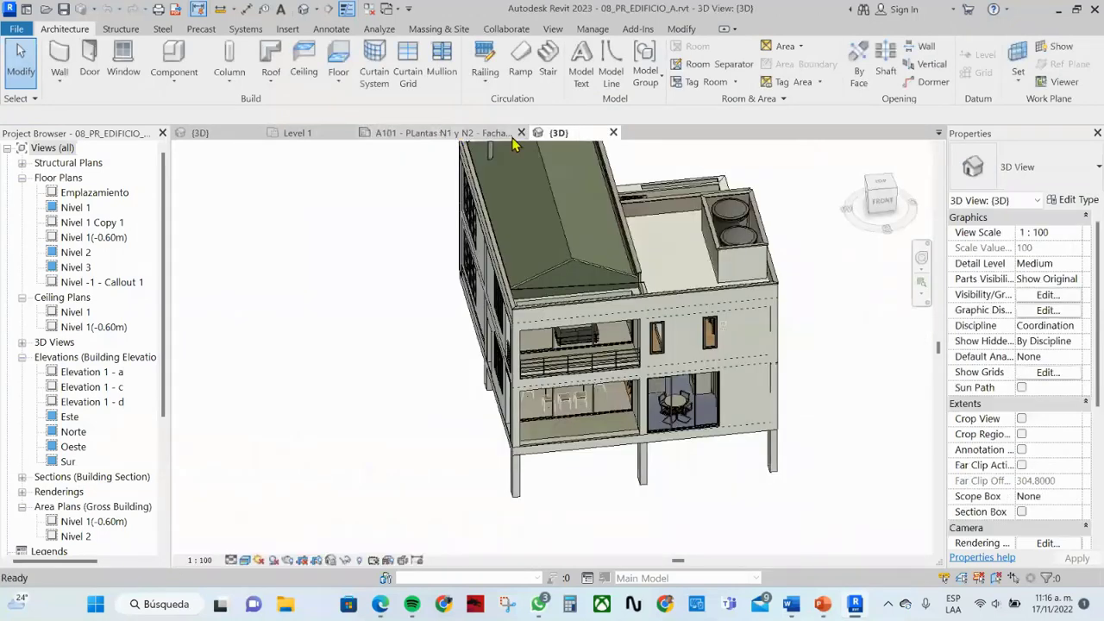
Switch to the 003-(topografia modificada) project's 3D view of the tower on its terrain
scroll(462, 352, down, 1)
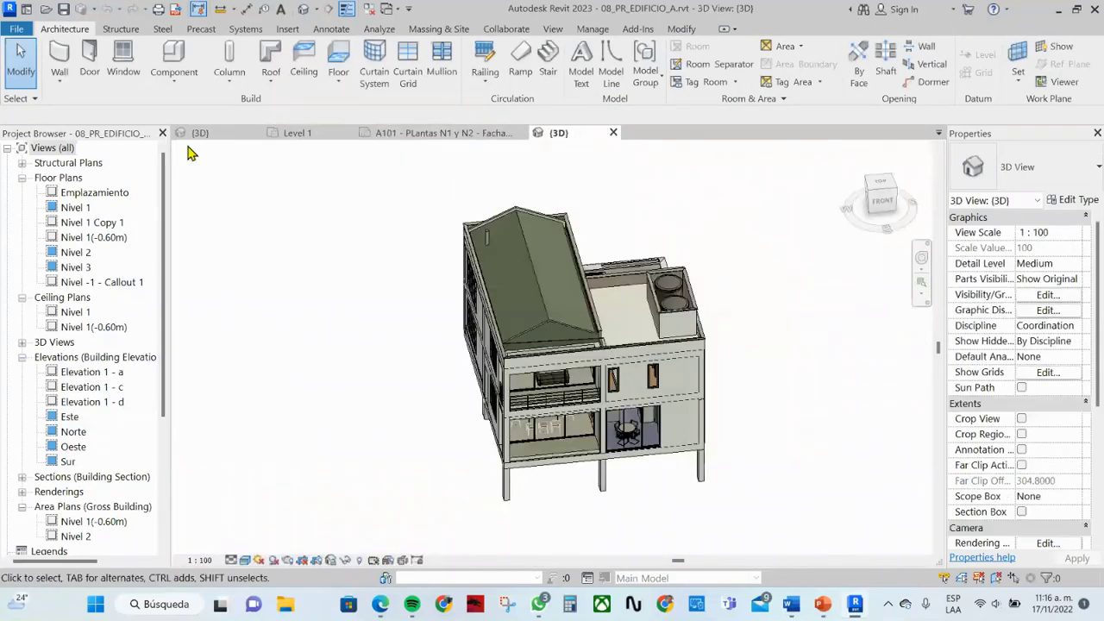
click(194, 134)
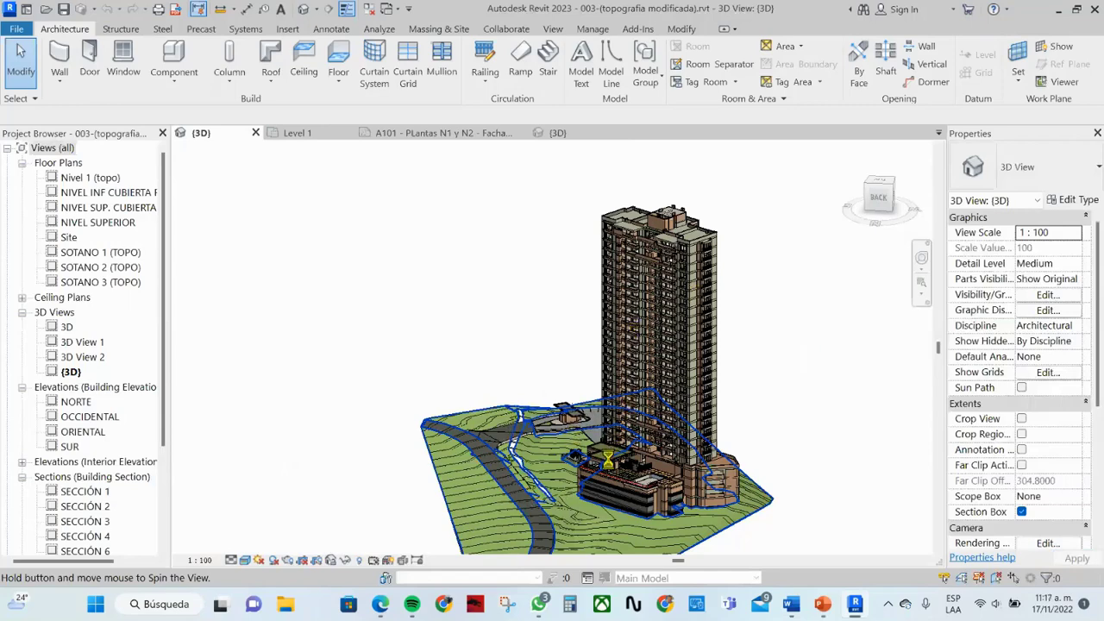
Orbit around the tower and turn on Reveal Hidden Elements to show hidden items in magenta
mouse_move(607, 459)
shift+middle_down()
mouse_move(652, 388)
mouse_move(744, 357)
shift+middle_up()
scroll(448, 482, up, 3)
scroll(408, 512, up, 2)
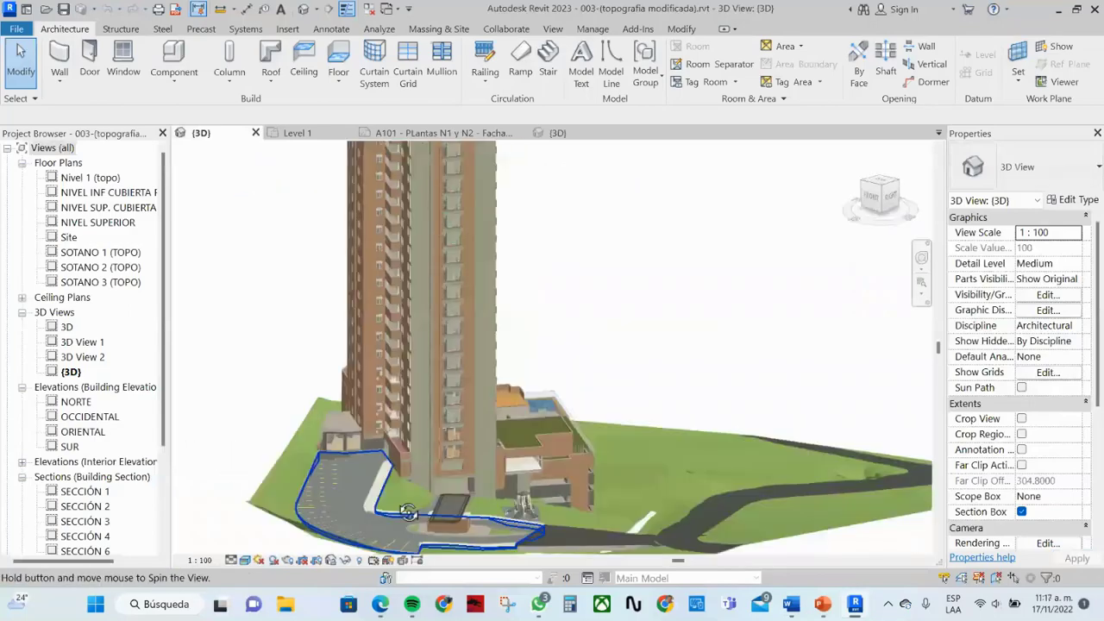
shift+middle_drag(408, 511, 684, 493)
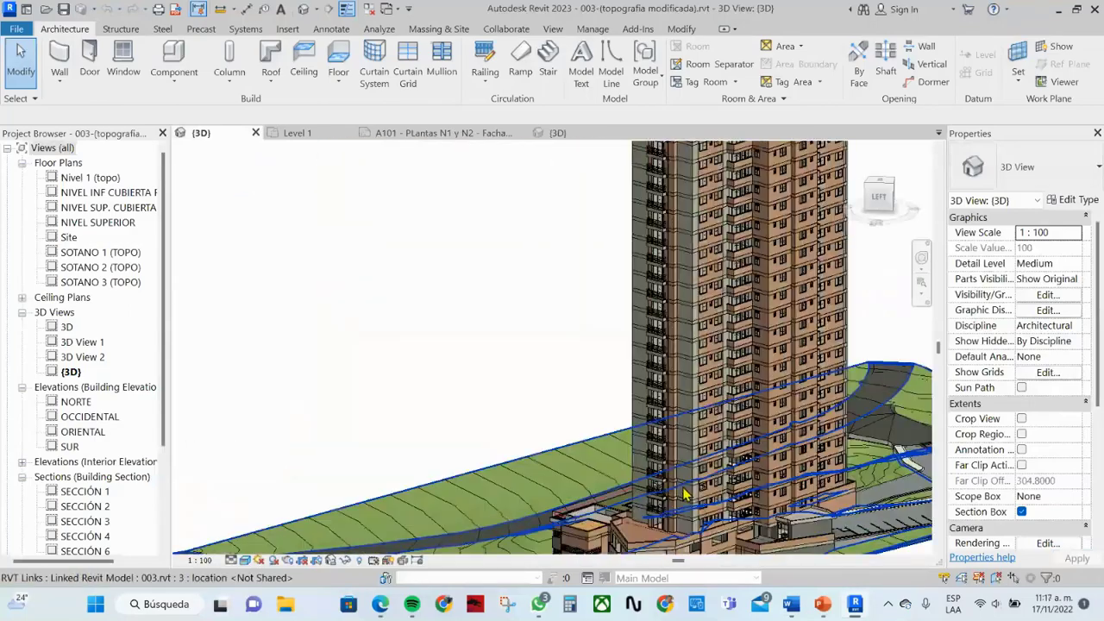
scroll(684, 493, down, 3)
scroll(684, 494, up, 2)
scroll(684, 494, down, 3)
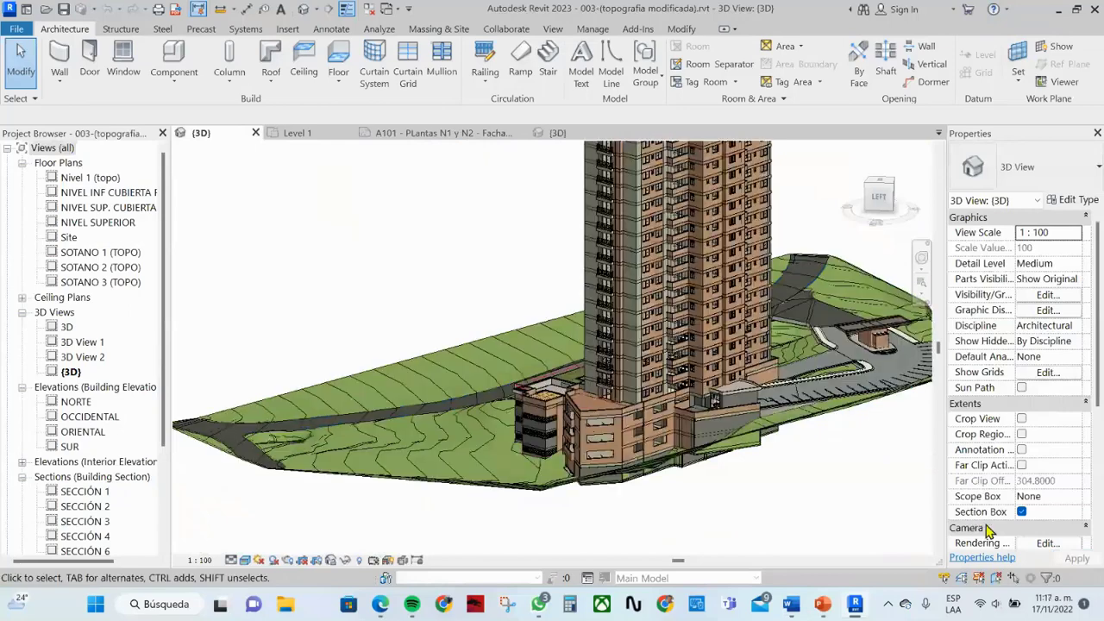
scroll(989, 531, down, 3)
scroll(808, 493, down, 1)
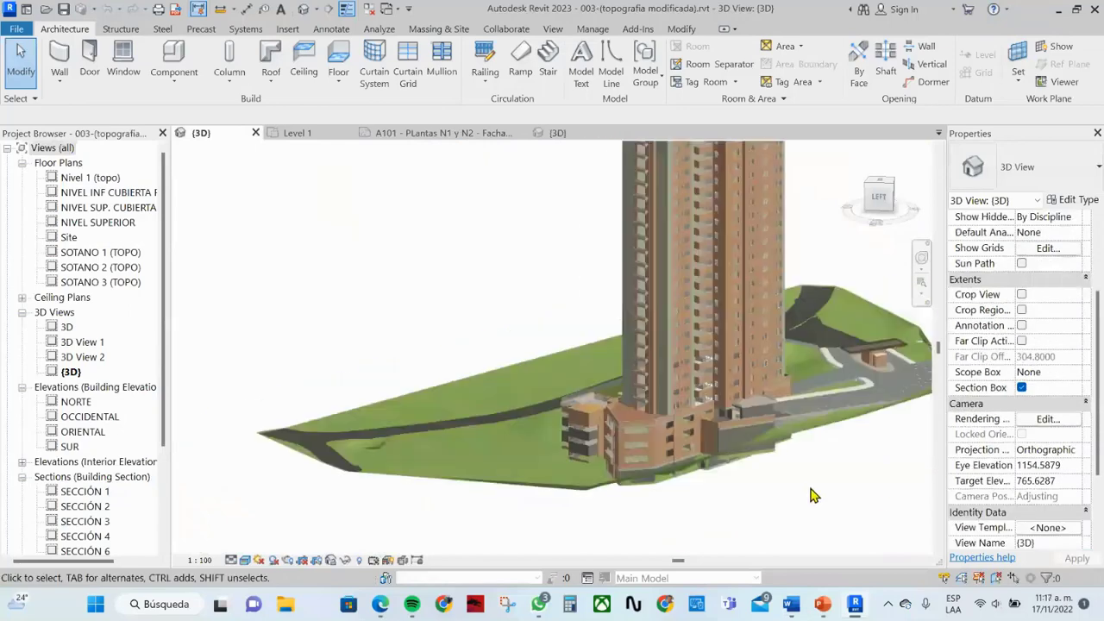
click(360, 559)
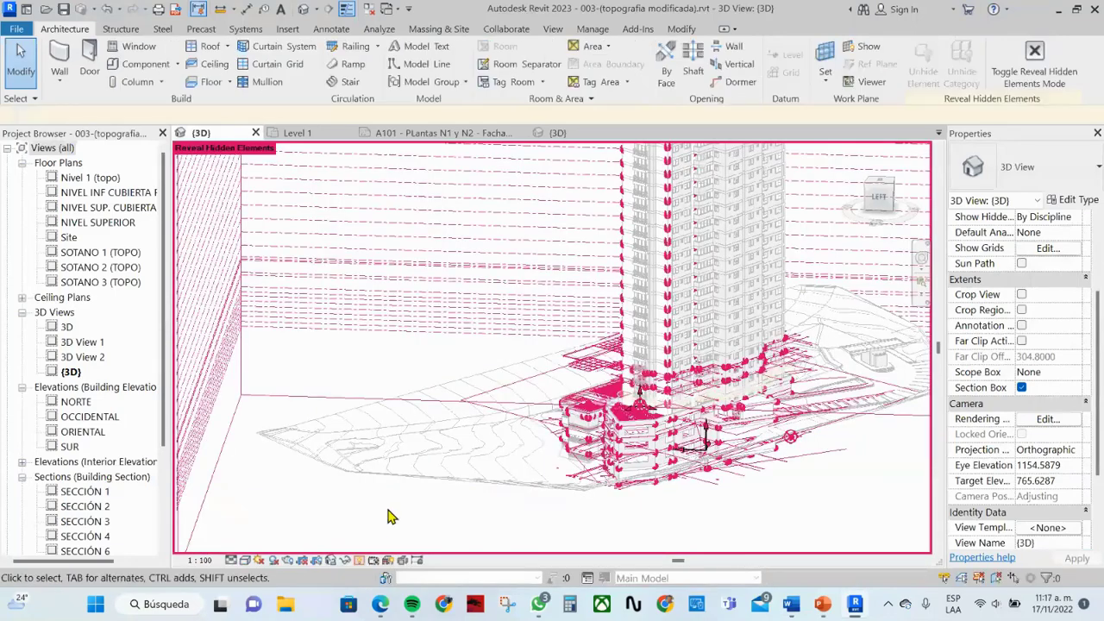
Select the section box around the site and view it straight down from the top
scroll(387, 515, down, 4)
click(574, 550)
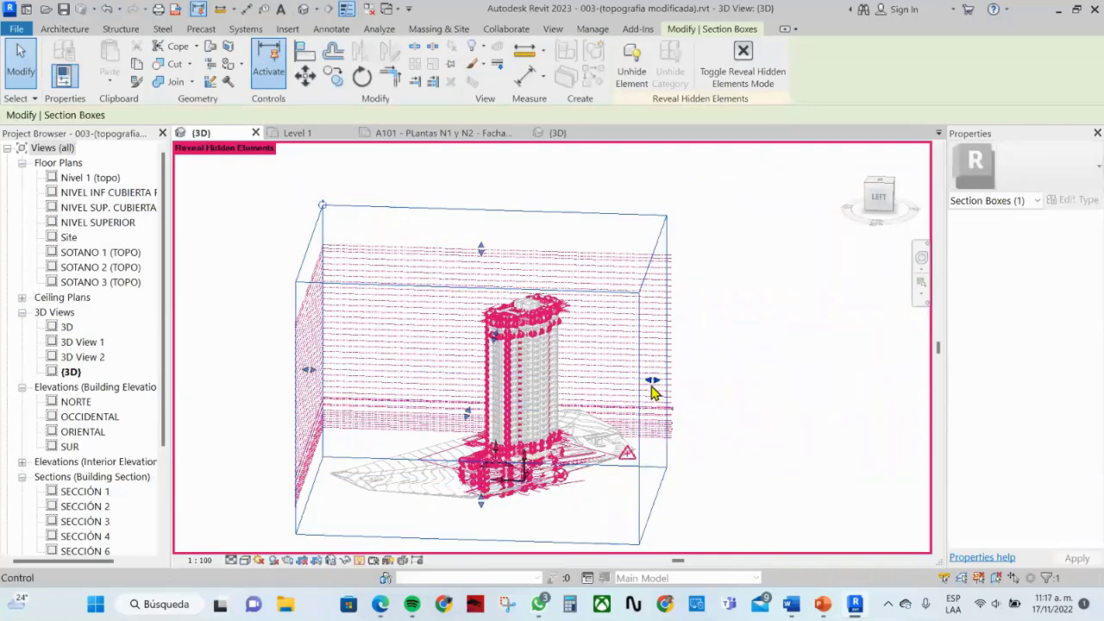
click(875, 188)
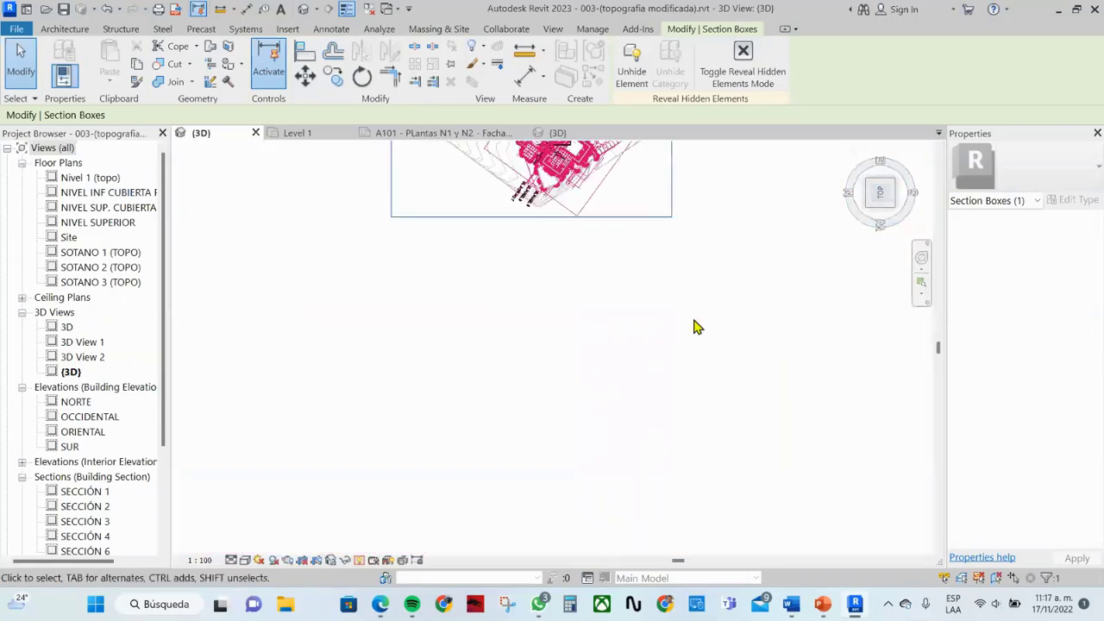
scroll(675, 306, up, 3)
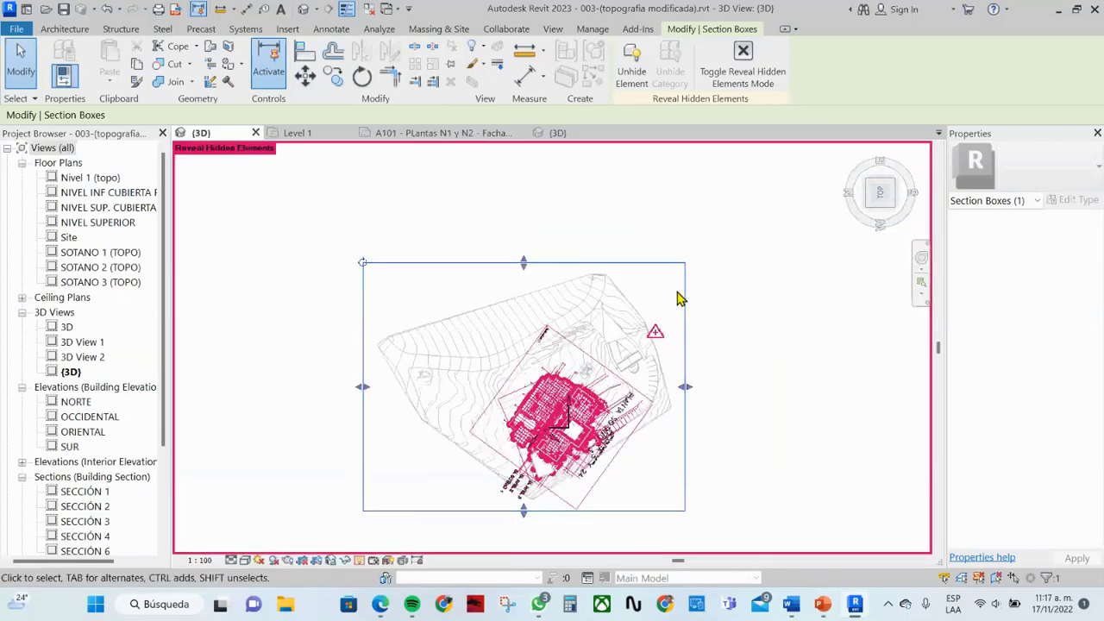
Rotate the section box twice to a new angle, then pull one face inward across the topography
click(363, 263)
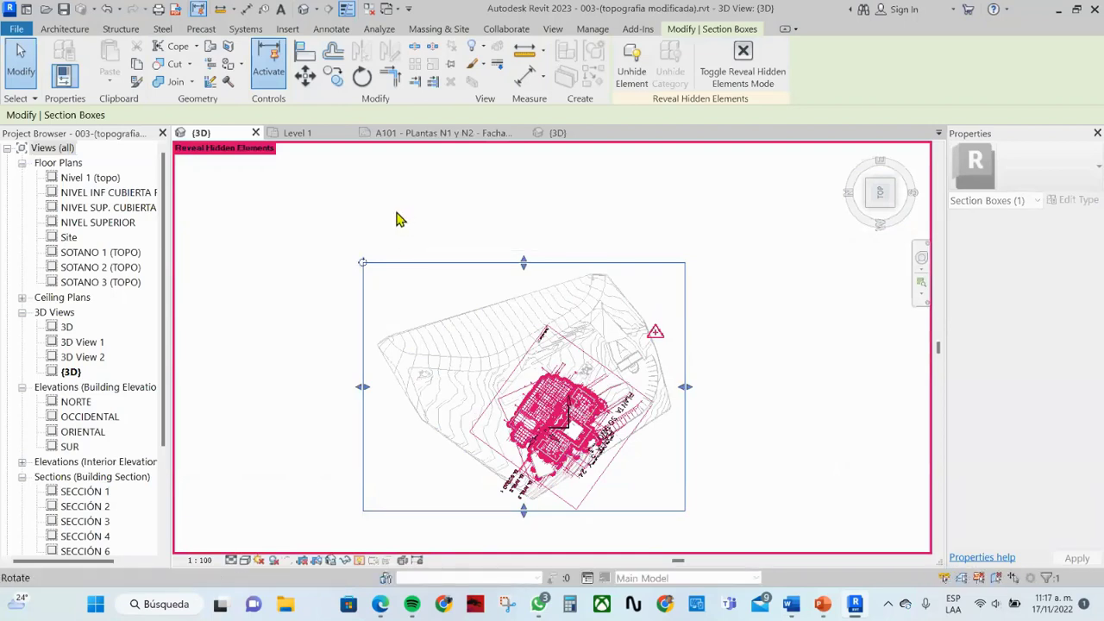
click(400, 219)
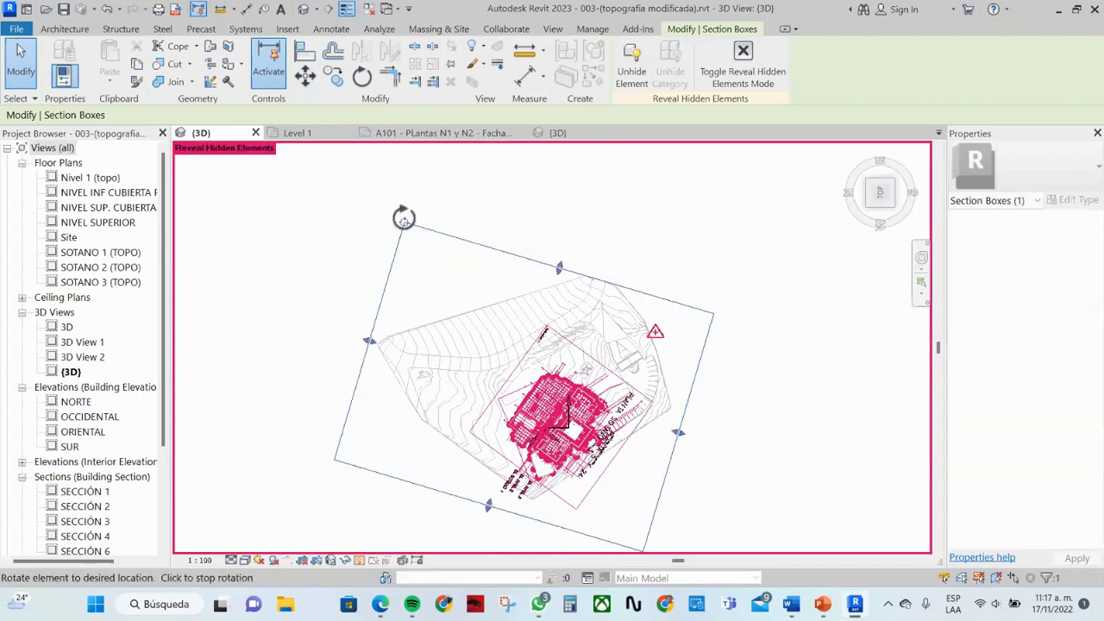
click(494, 202)
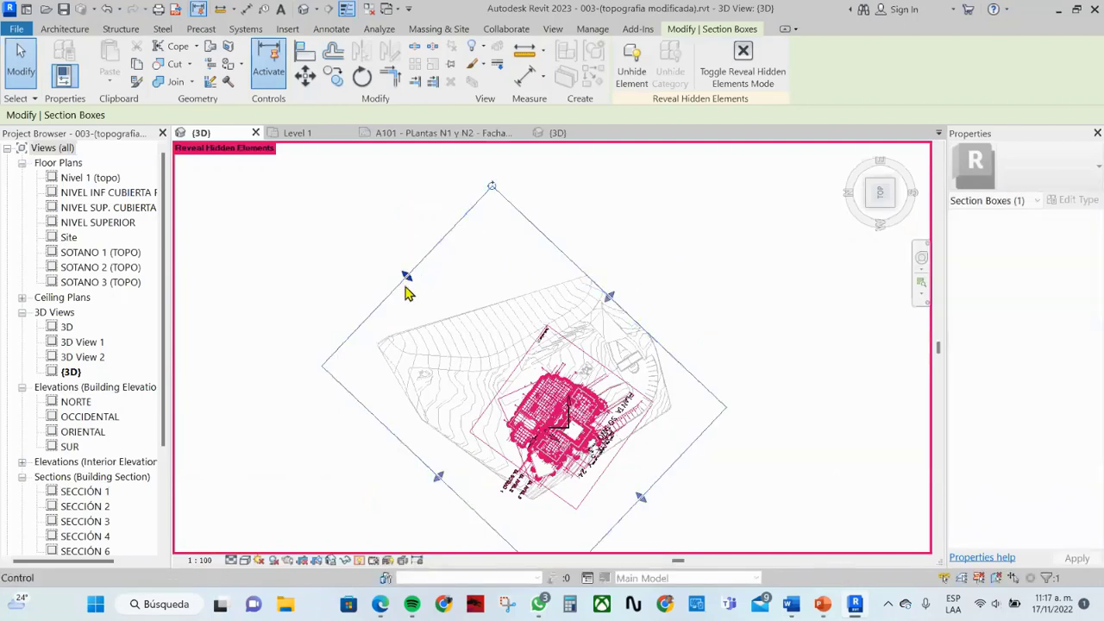
click(491, 187)
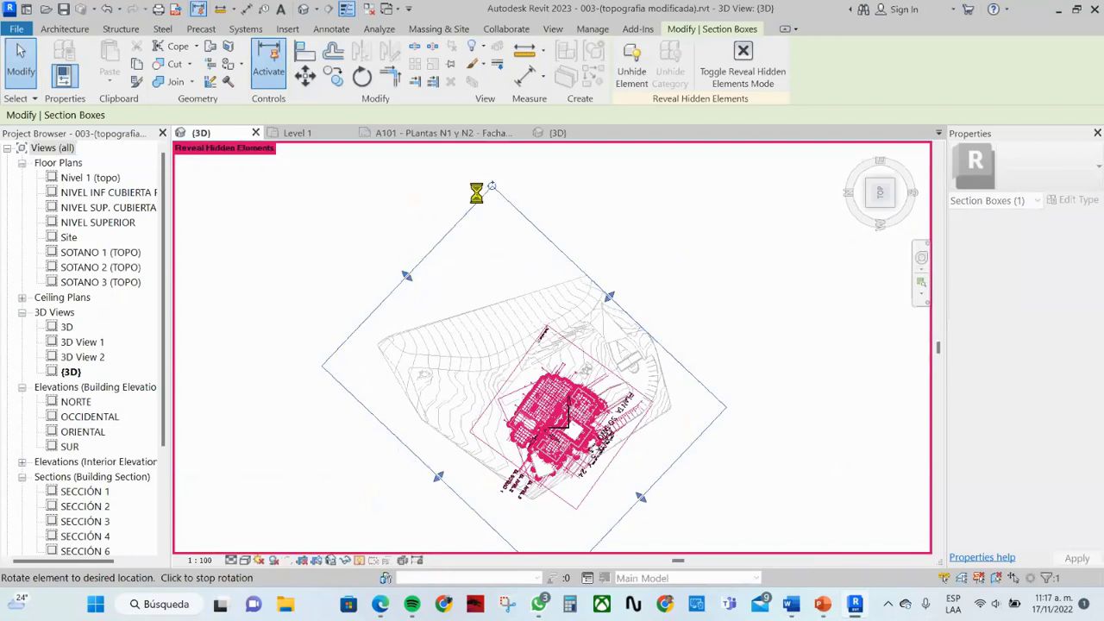
click(423, 238)
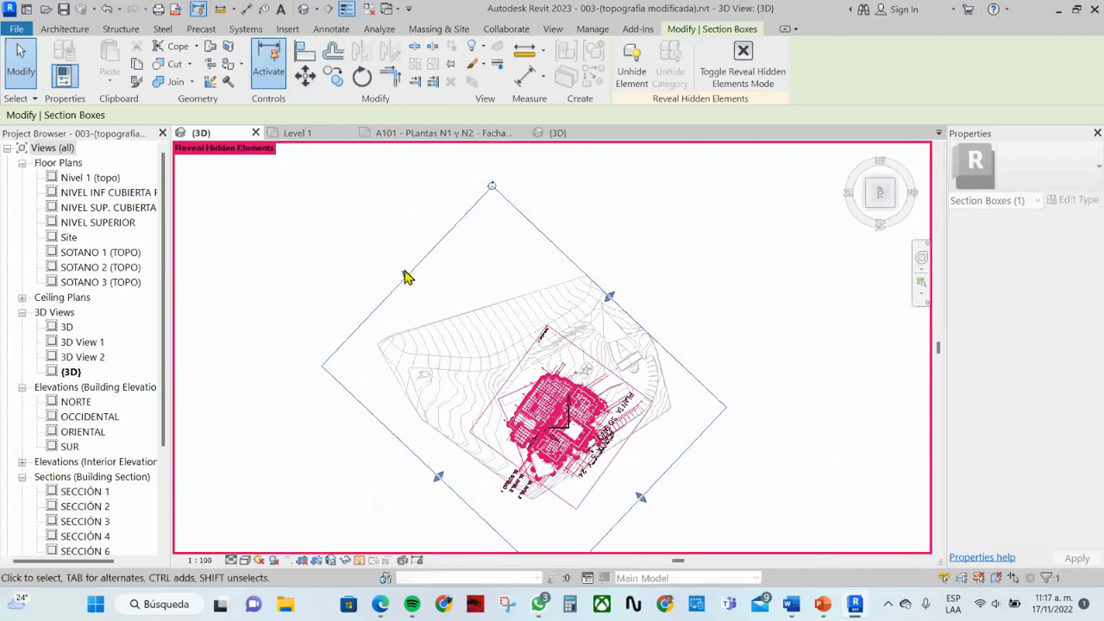
drag(396, 282, 469, 263)
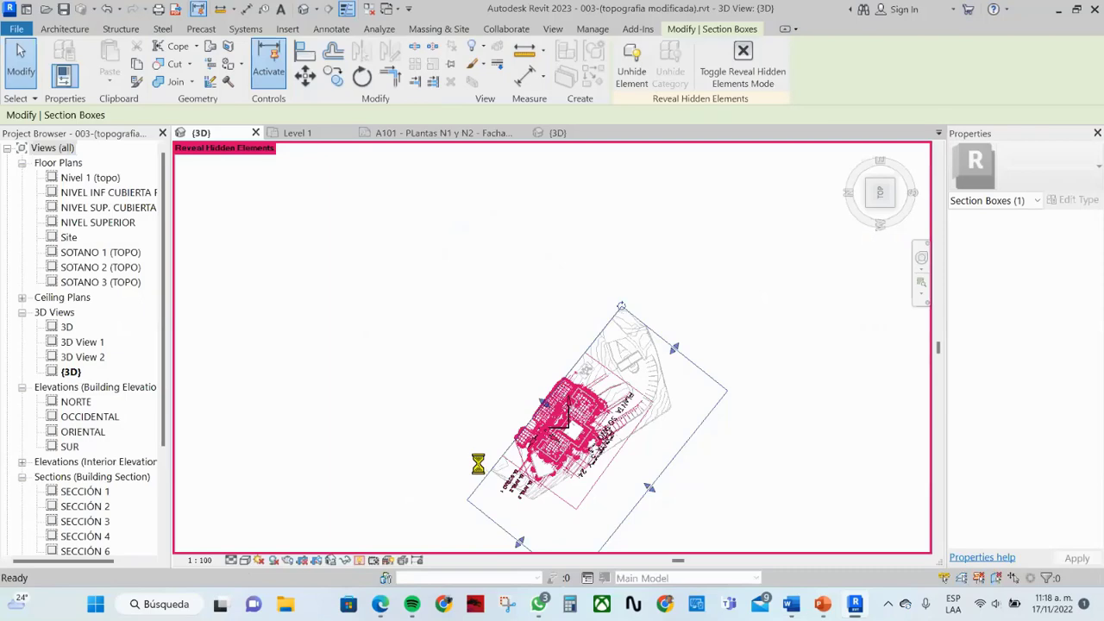
Orbit, pan and zoom around the tower to inspect its facades, podium and parking level
shift+middle_drag(481, 472, 459, 450)
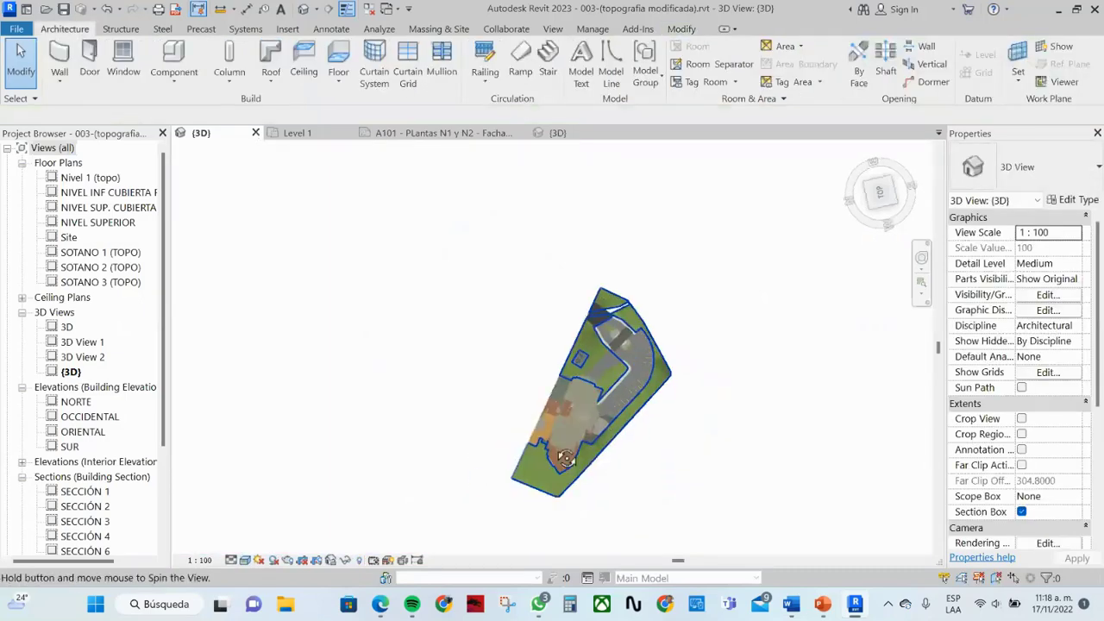
scroll(460, 450, up, 5)
scroll(500, 431, up, 3)
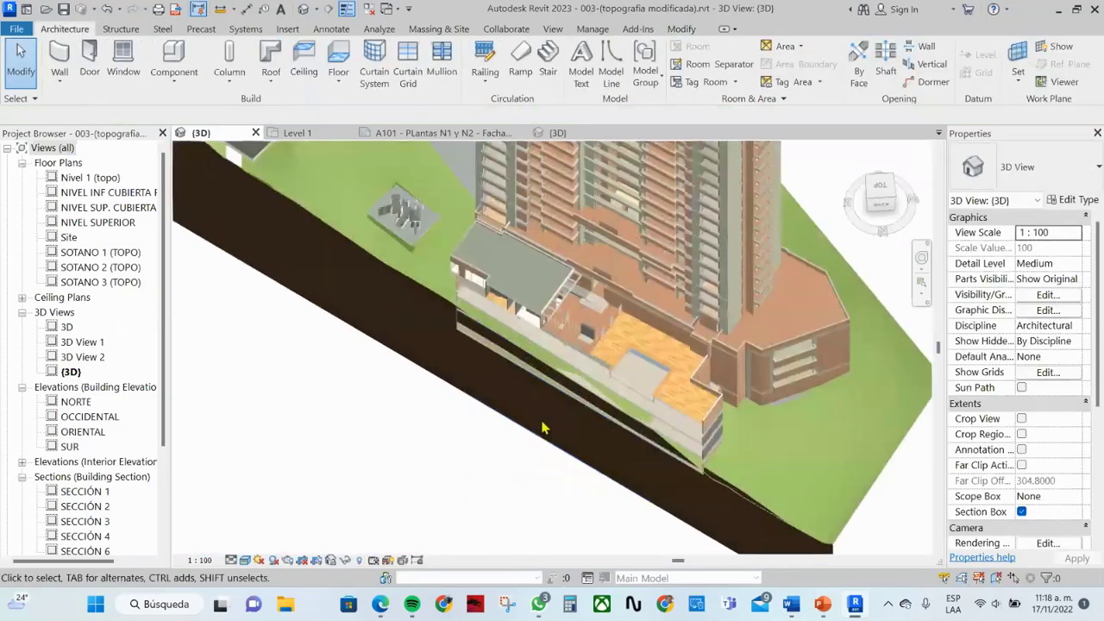
mouse_move(540, 418)
shift+middle_down()
mouse_move(554, 293)
mouse_move(547, 253)
shift+middle_up()
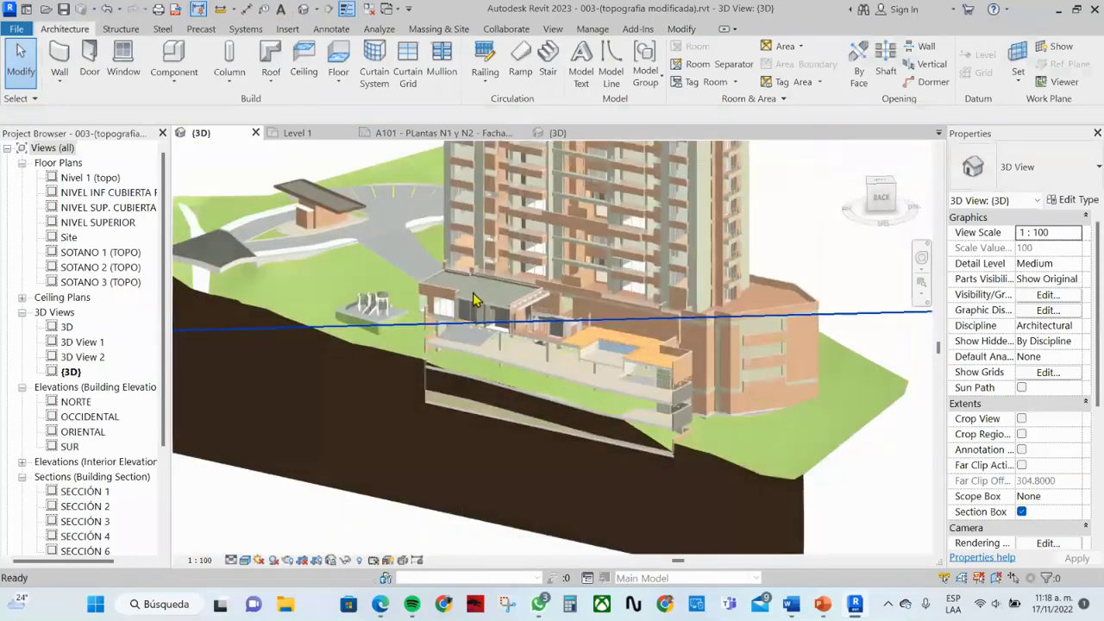
scroll(524, 332, up, 3)
scroll(377, 497, up, 3)
scroll(394, 439, down, 3)
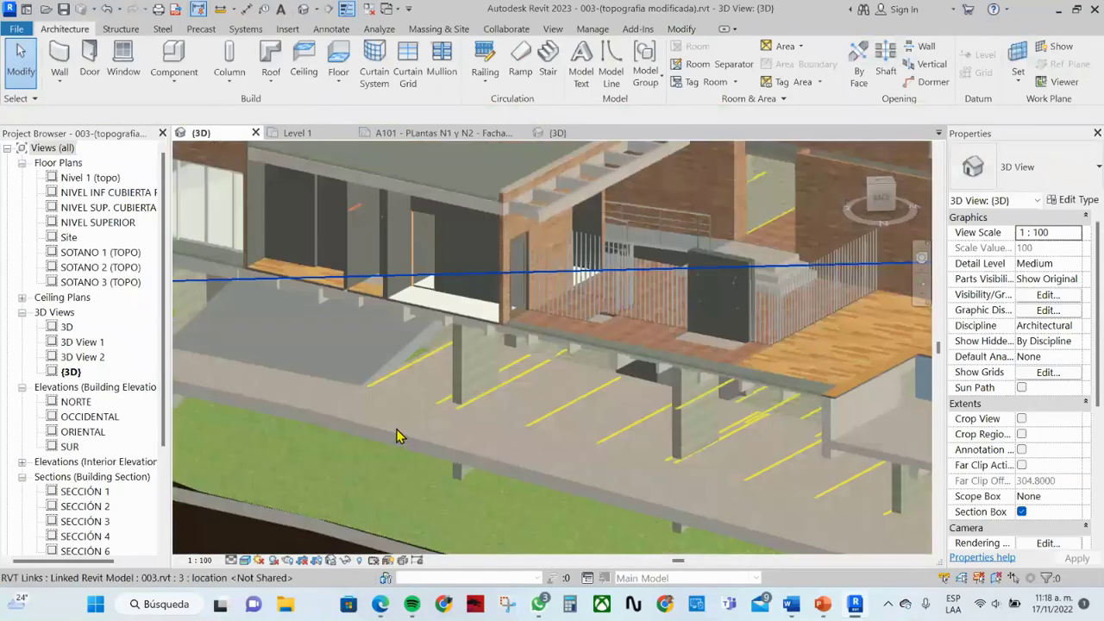
scroll(402, 382, up, 3)
mouse_move(401, 382)
middle_down()
mouse_move(421, 444)
mouse_move(332, 299)
middle_up()
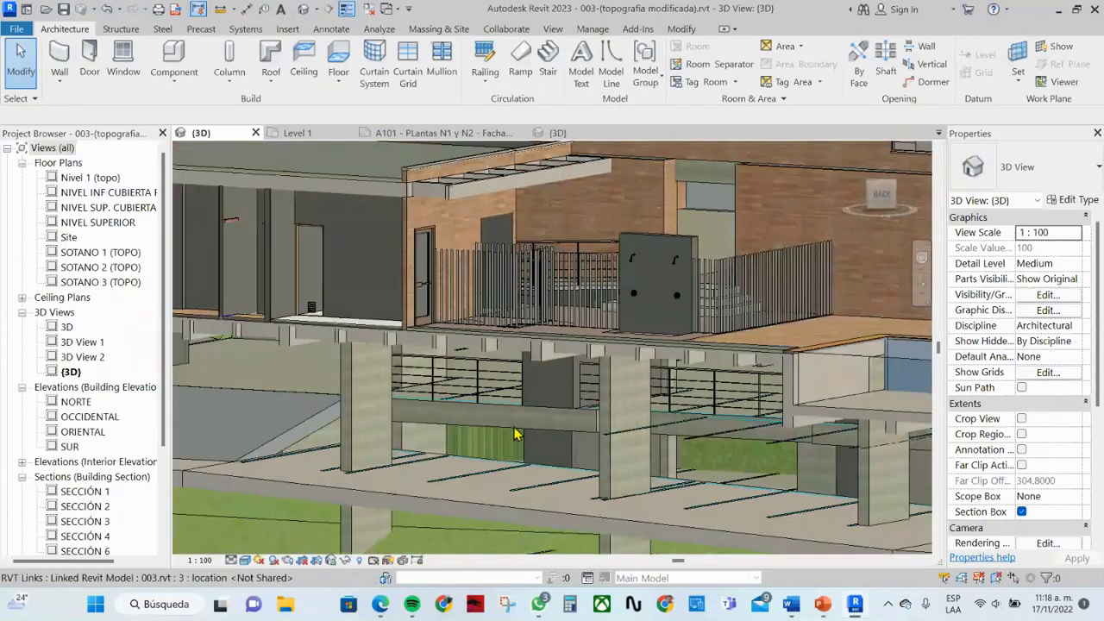
scroll(518, 434, up, 3)
scroll(543, 480, down, 3)
middle_drag(543, 479, 505, 532)
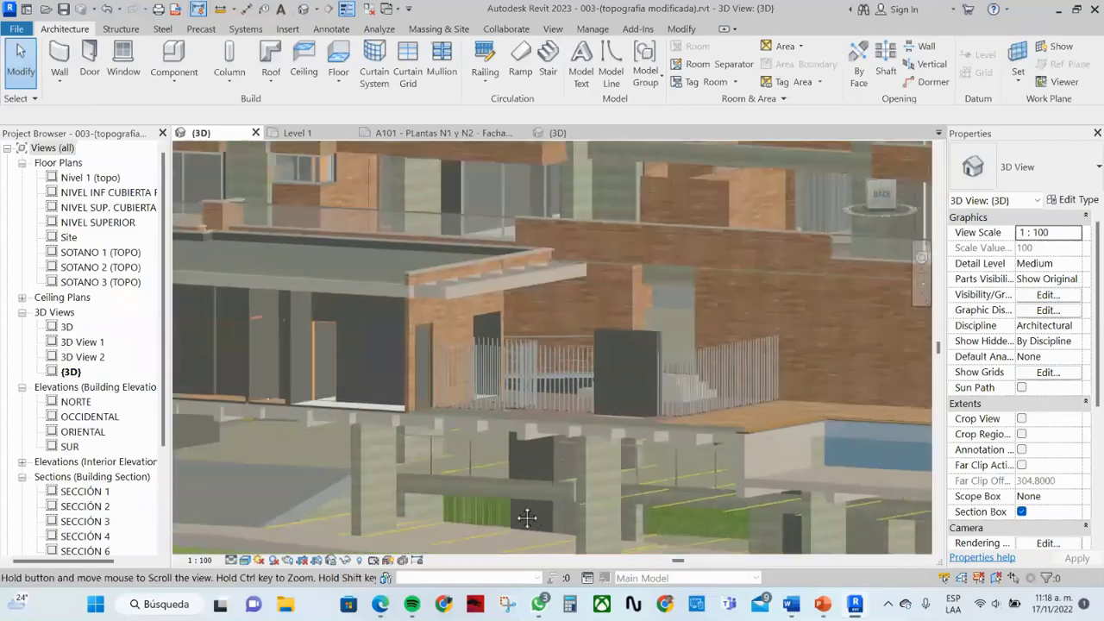
scroll(505, 532, down, 3)
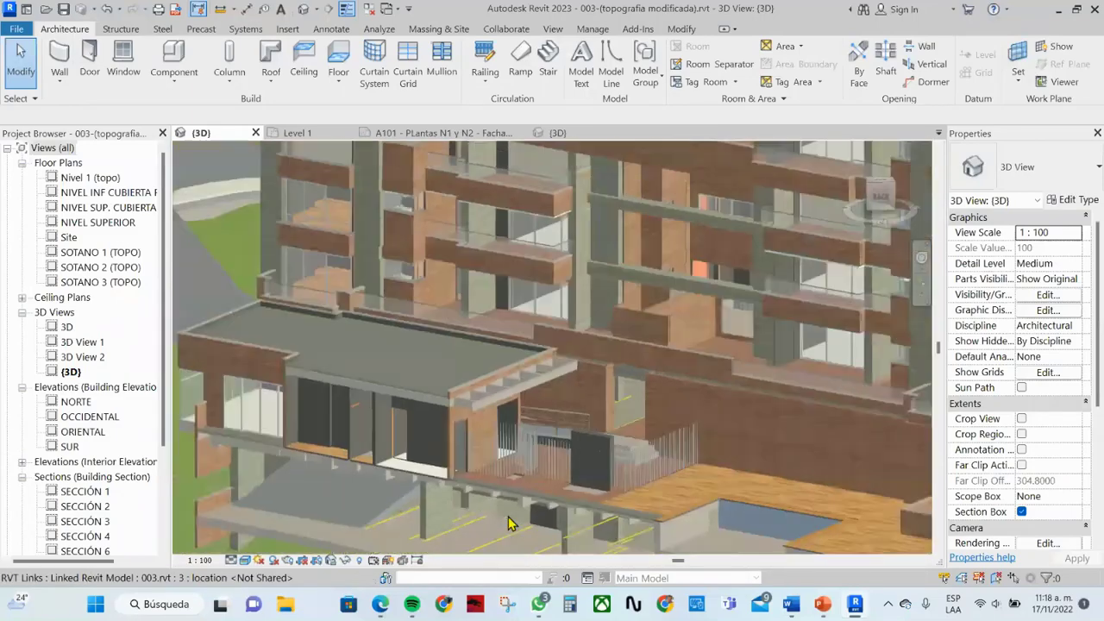
scroll(504, 518, up, 2)
mouse_move(504, 517)
middle_down()
mouse_move(535, 499)
mouse_move(531, 507)
middle_up()
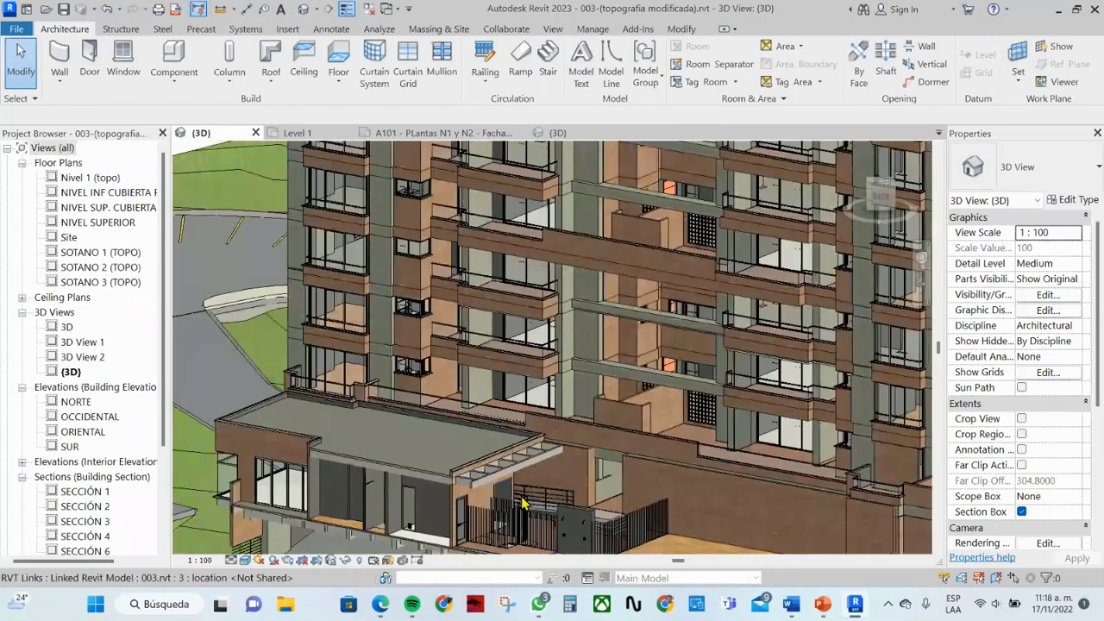
scroll(357, 365, up, 3)
scroll(356, 312, up, 2)
scroll(357, 311, up, 1)
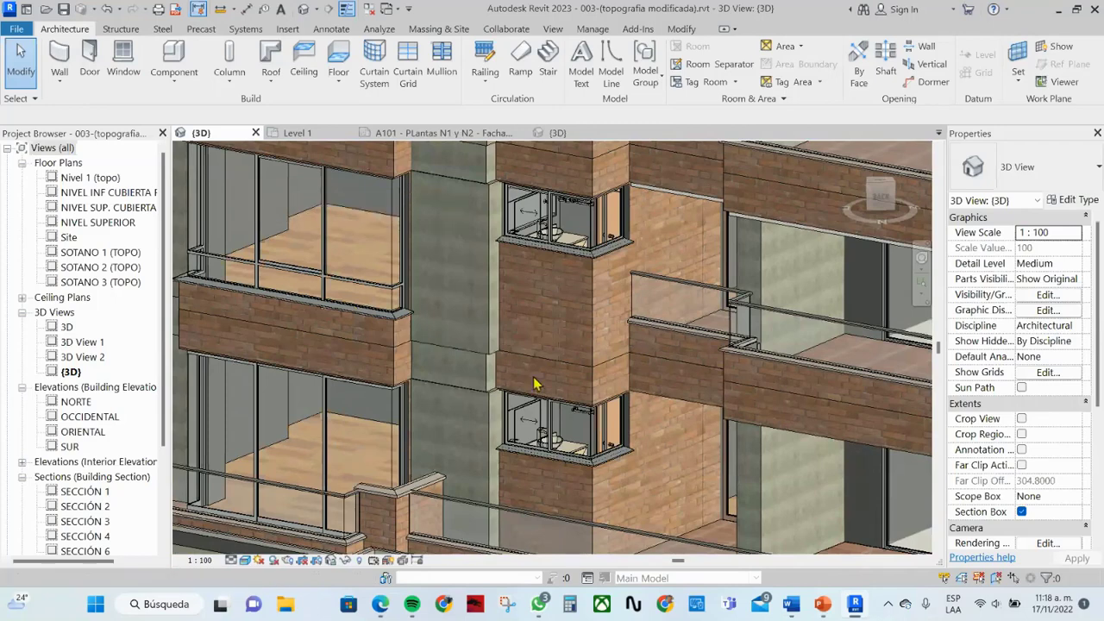
Take a final orbit of the tower model, then switch to sheet A101 of plans and facades
scroll(759, 513, down, 2)
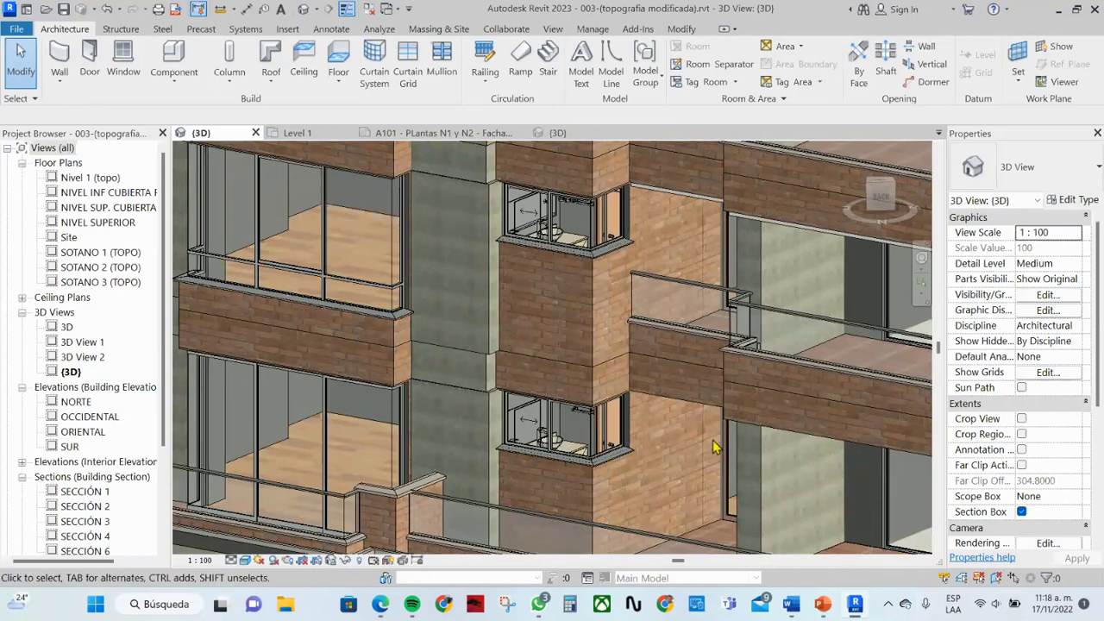
scroll(733, 474, down, 2)
scroll(710, 443, down, 2)
scroll(705, 440, down, 2)
shift+middle_drag(705, 440, 564, 450)
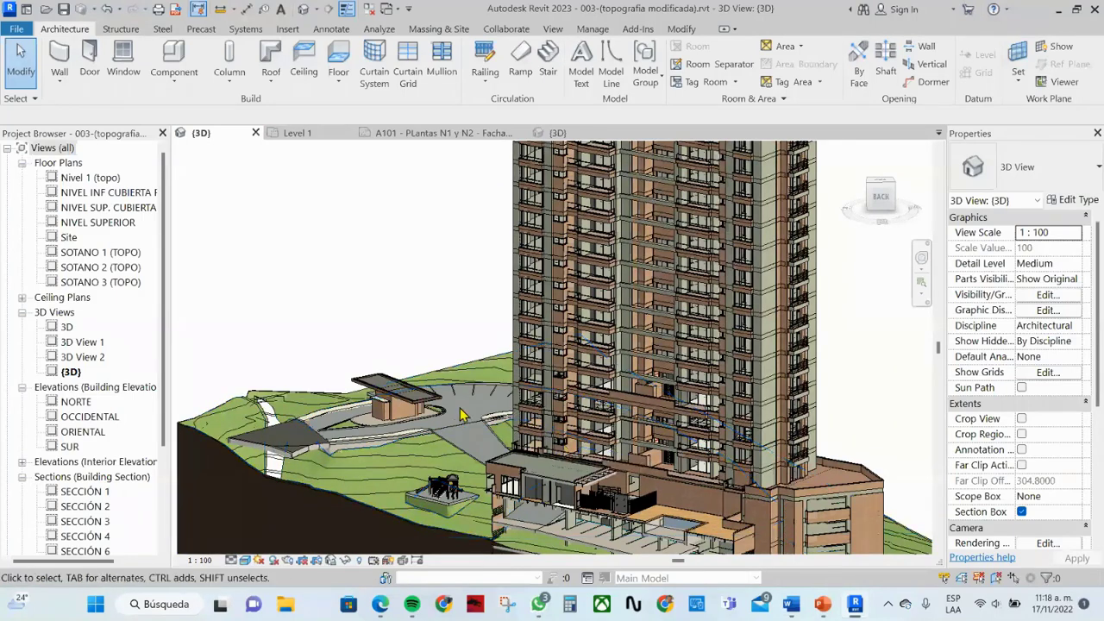
shift+middle_drag(465, 414, 469, 411)
scroll(470, 412, down, 3)
scroll(470, 411, down, 3)
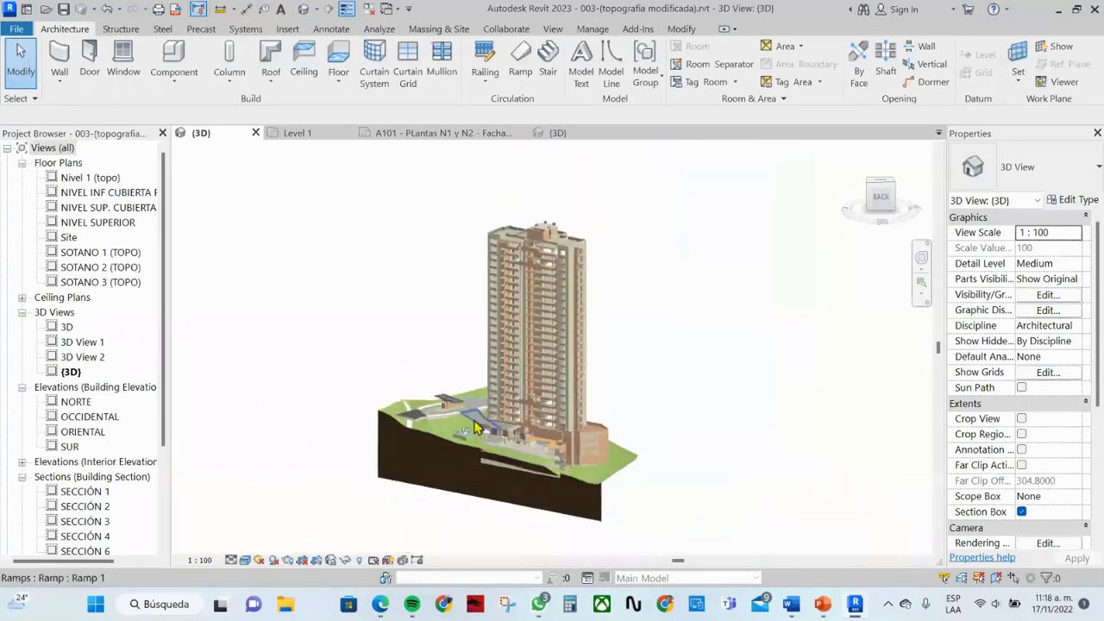
shift+middle_drag(517, 457, 573, 483)
scroll(517, 478, up, 3)
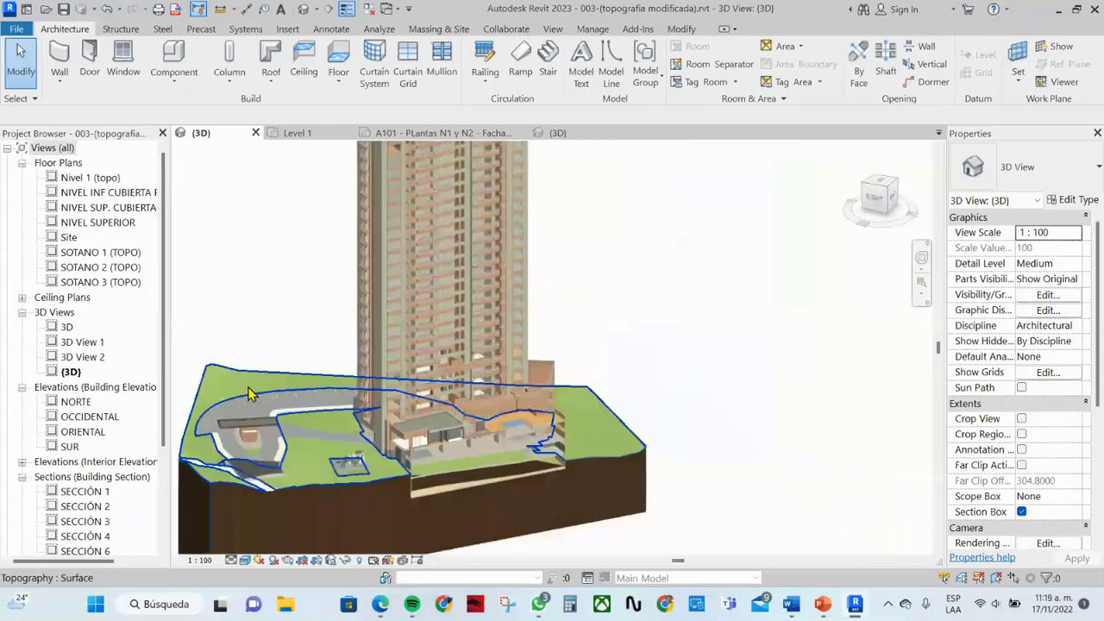
scroll(482, 480, up, 3)
middle_drag(483, 480, 438, 482)
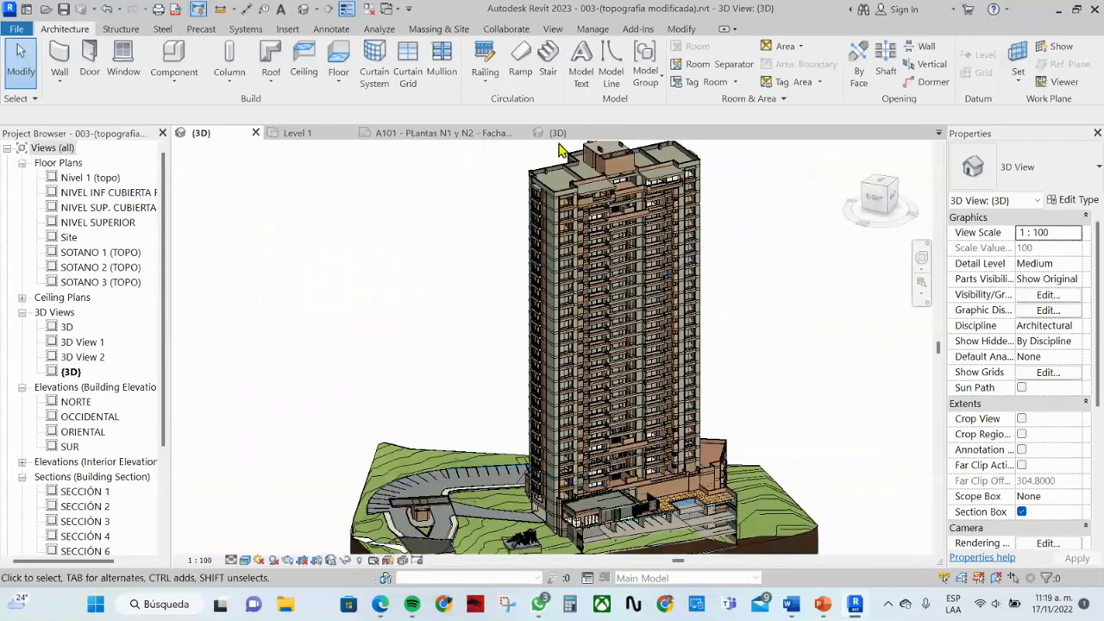
click(383, 134)
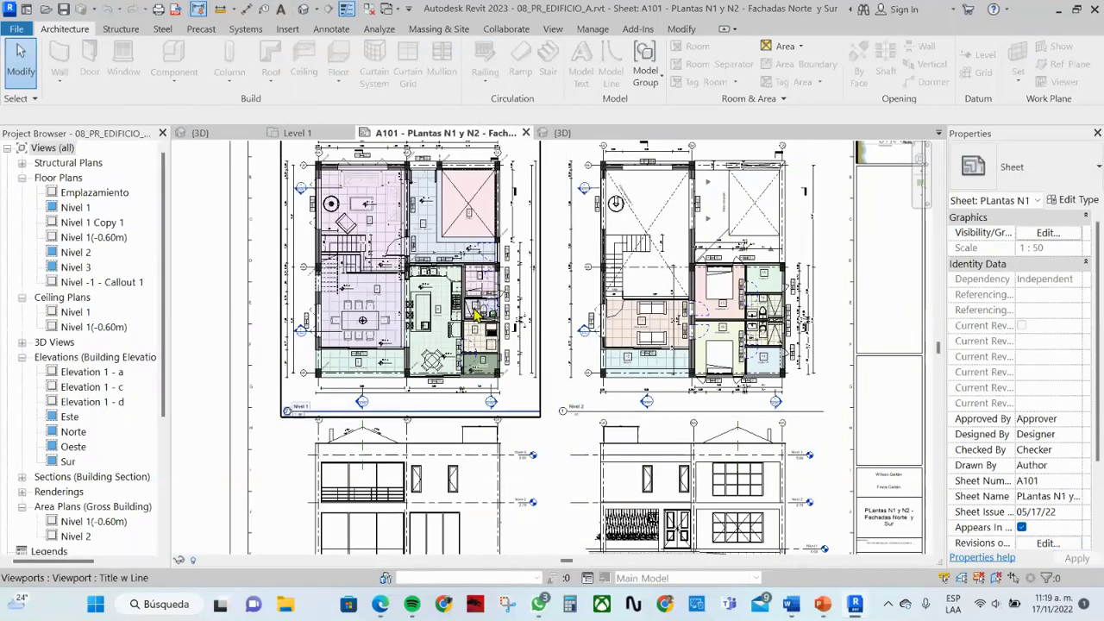
scroll(539, 334, up, 5)
middle_drag(366, 337, 392, 371)
scroll(391, 371, down, 2)
scroll(391, 372, down, 1)
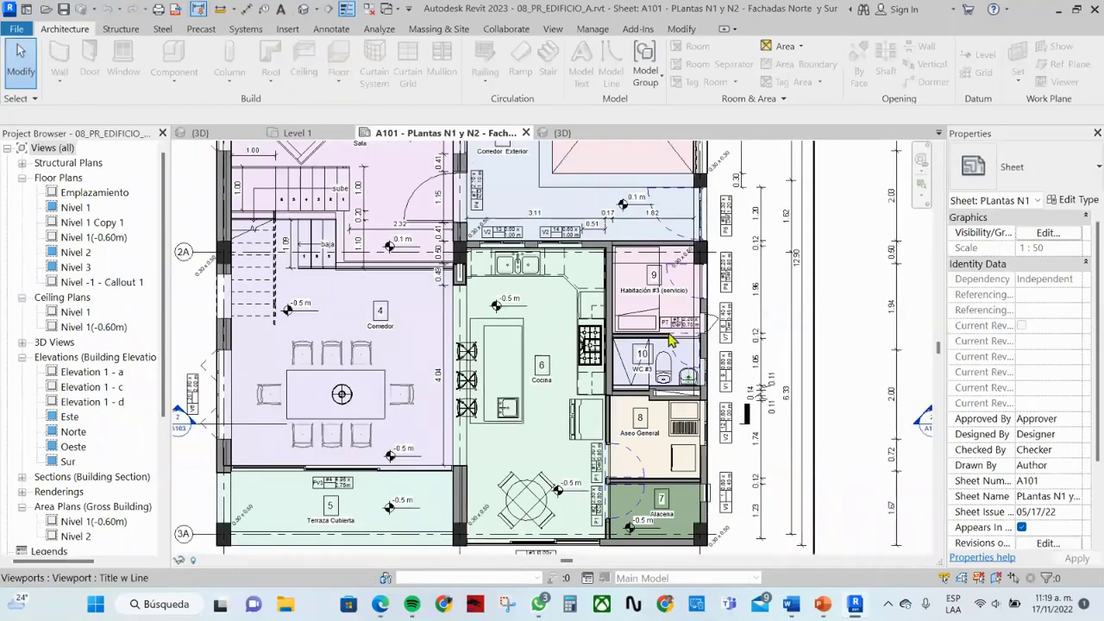
scroll(724, 345, up, 2)
scroll(724, 308, up, 3)
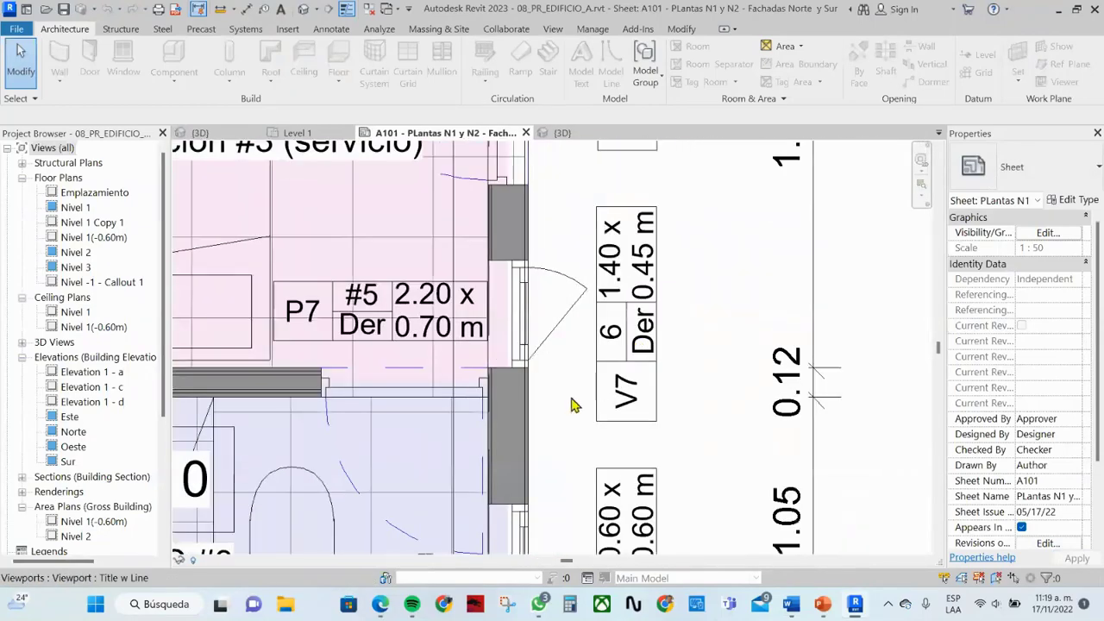
scroll(571, 397, down, 3)
scroll(586, 369, down, 2)
scroll(586, 369, down, 5)
scroll(433, 365, up, 3)
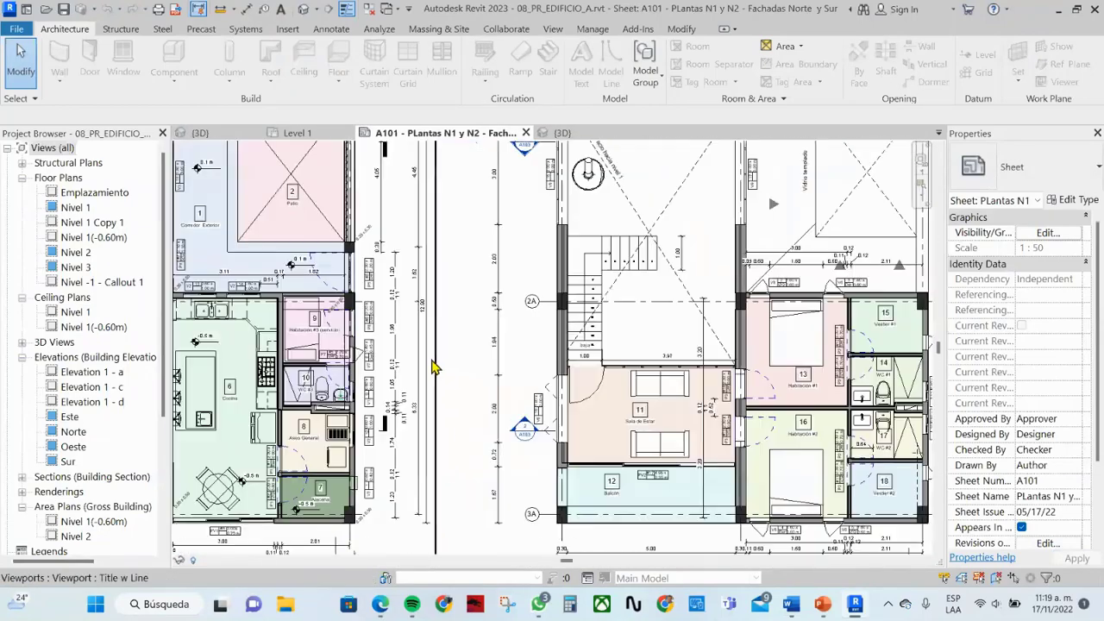
scroll(537, 369, up, 1)
middle_drag(537, 370, 376, 272)
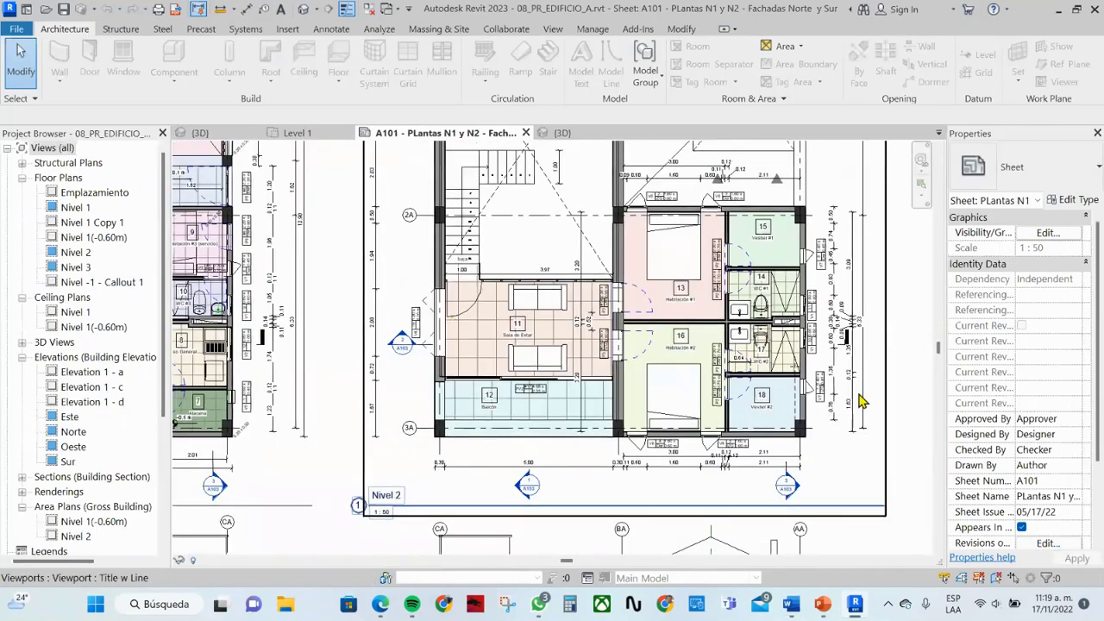
scroll(608, 387, down, 1)
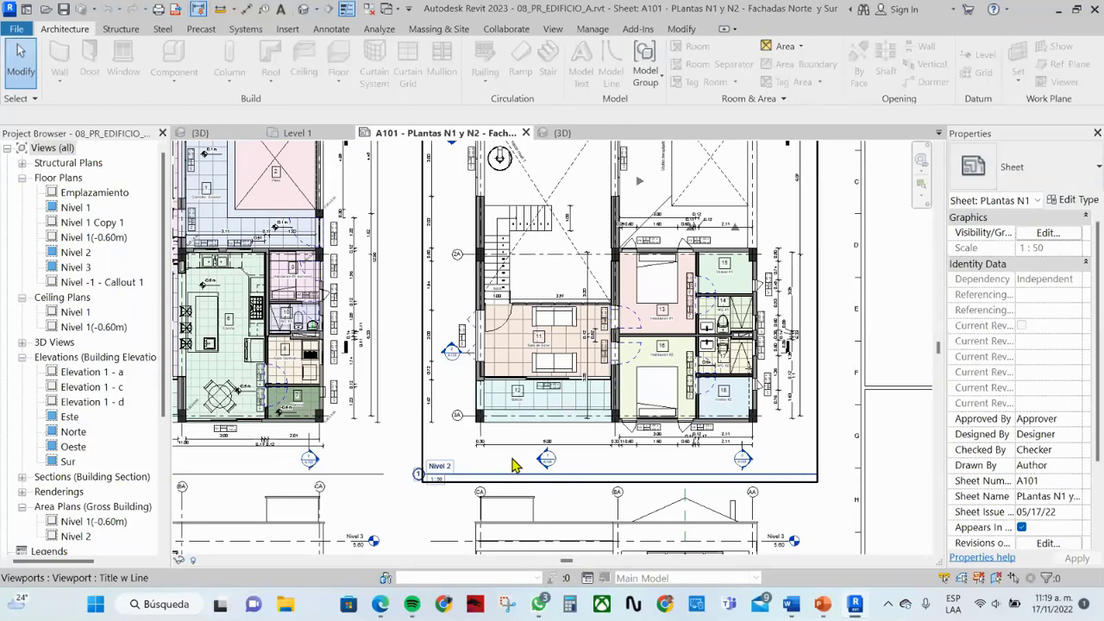
scroll(515, 457, down, 2)
scroll(517, 457, down, 2)
scroll(535, 431, down, 2)
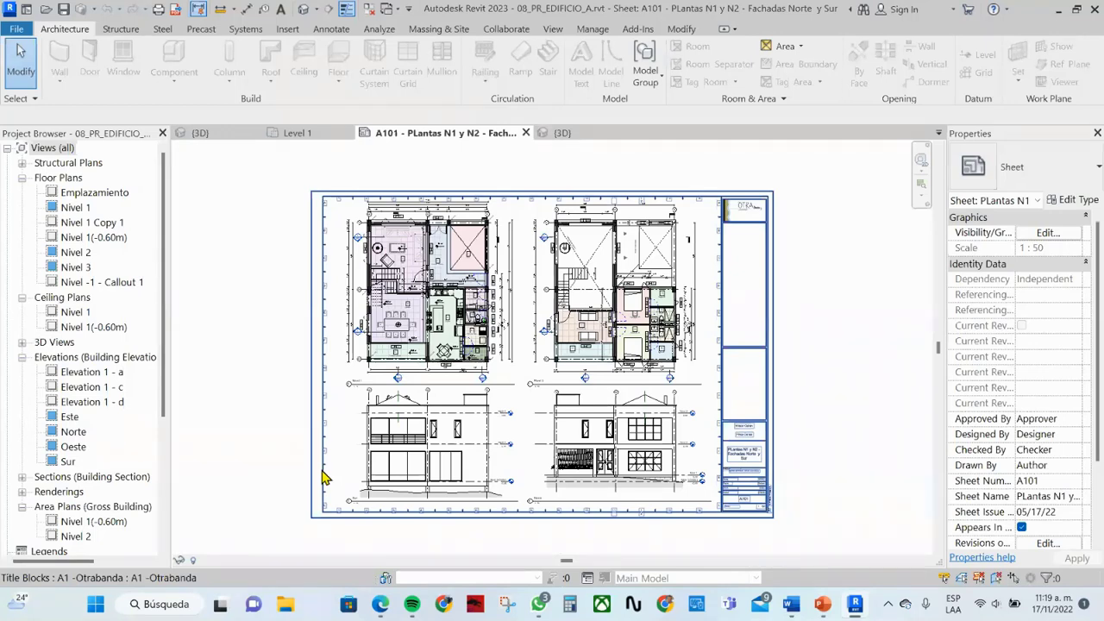
key(Escape)
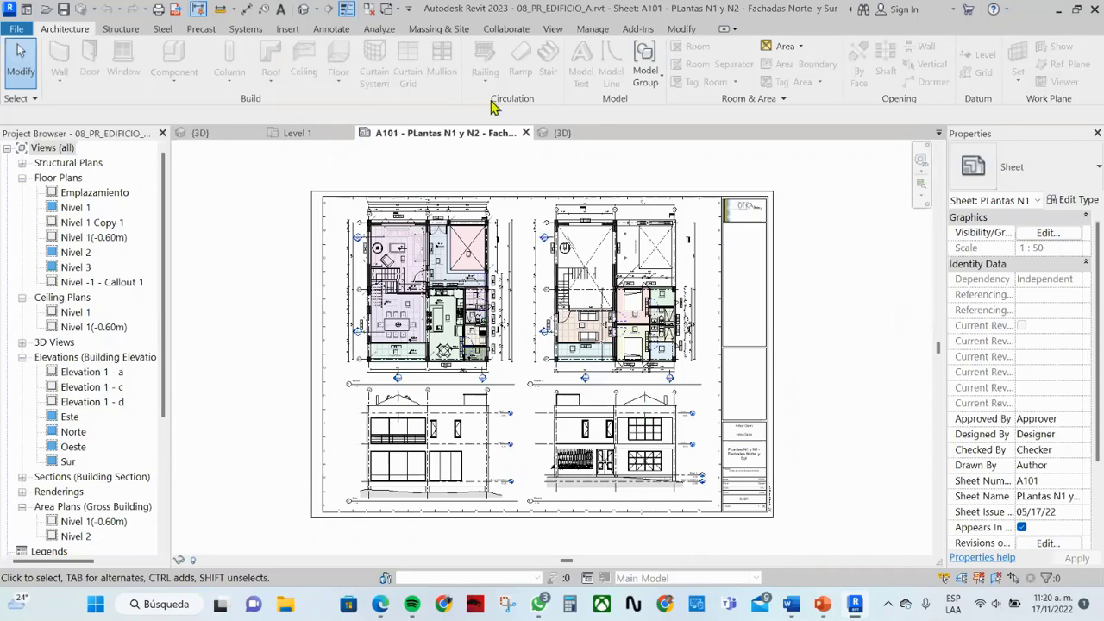
click(177, 9)
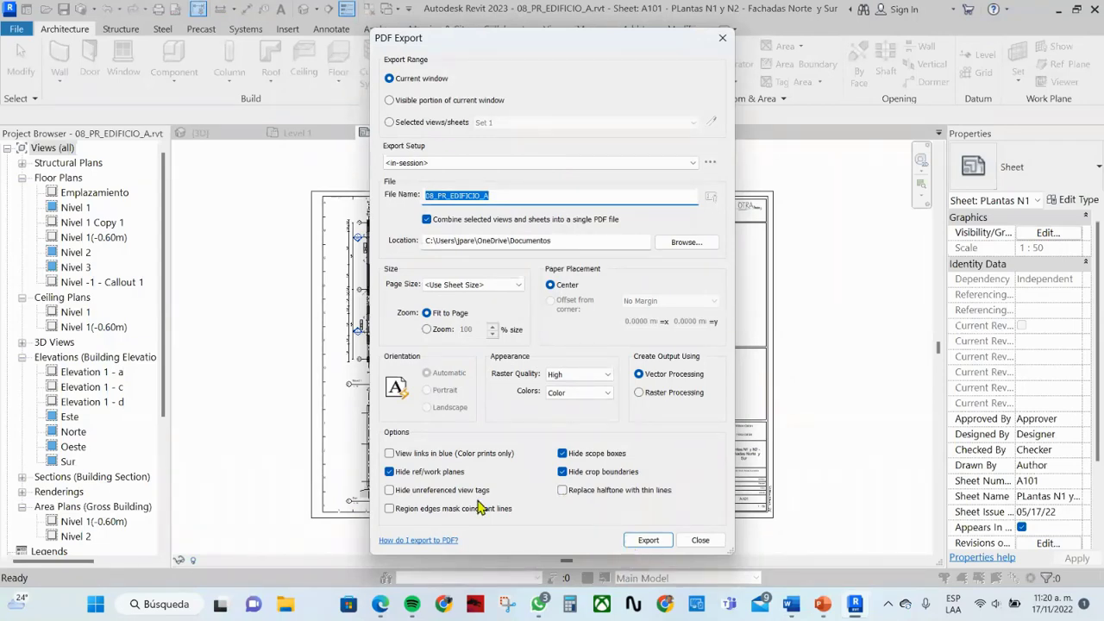
click(709, 546)
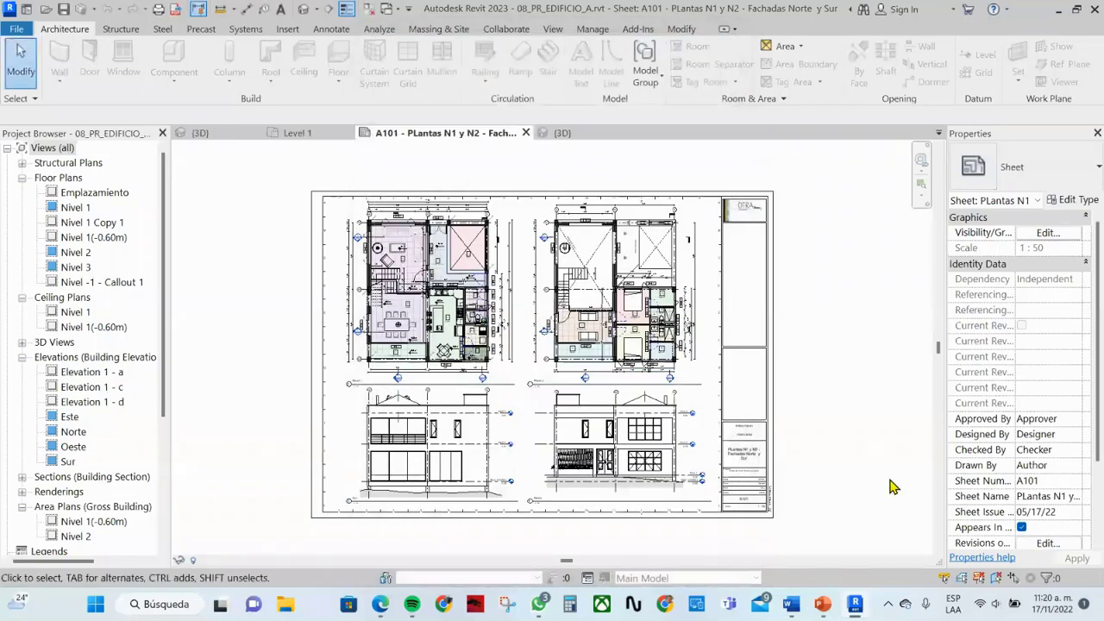
click(772, 519)
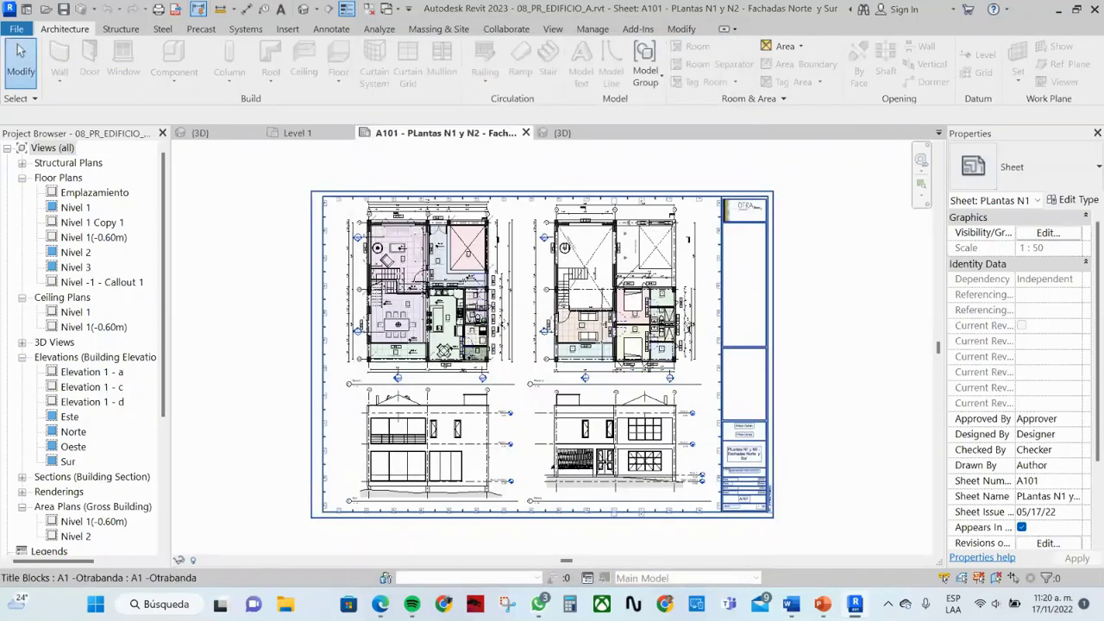
Switch to the PowerPoint course deck and select slide 5, Módulo 3
key(alt+Tab)
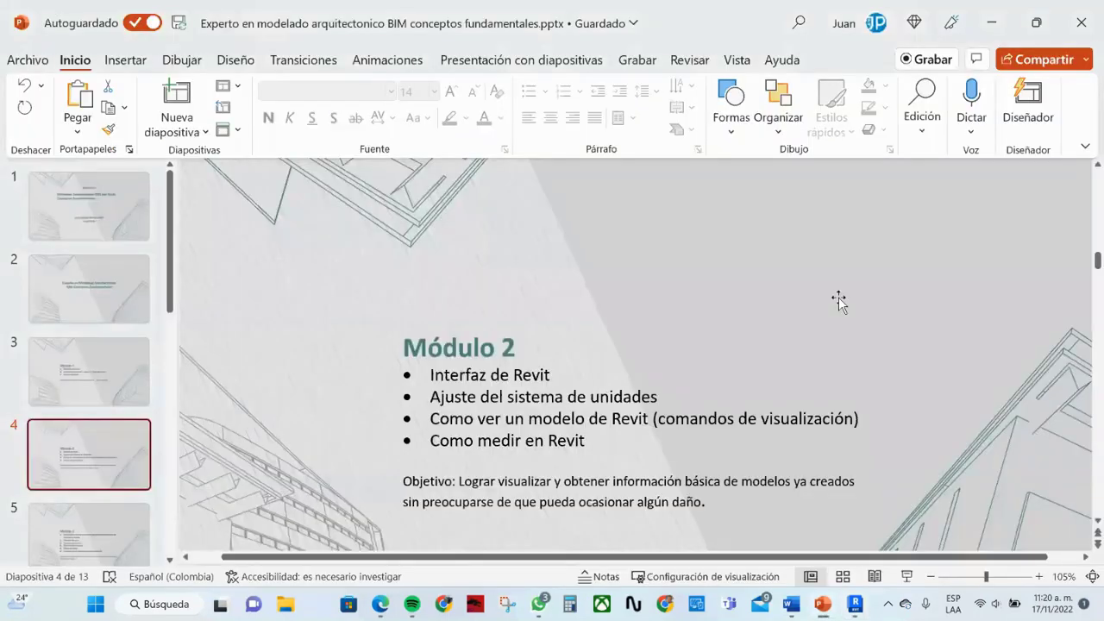
click(112, 523)
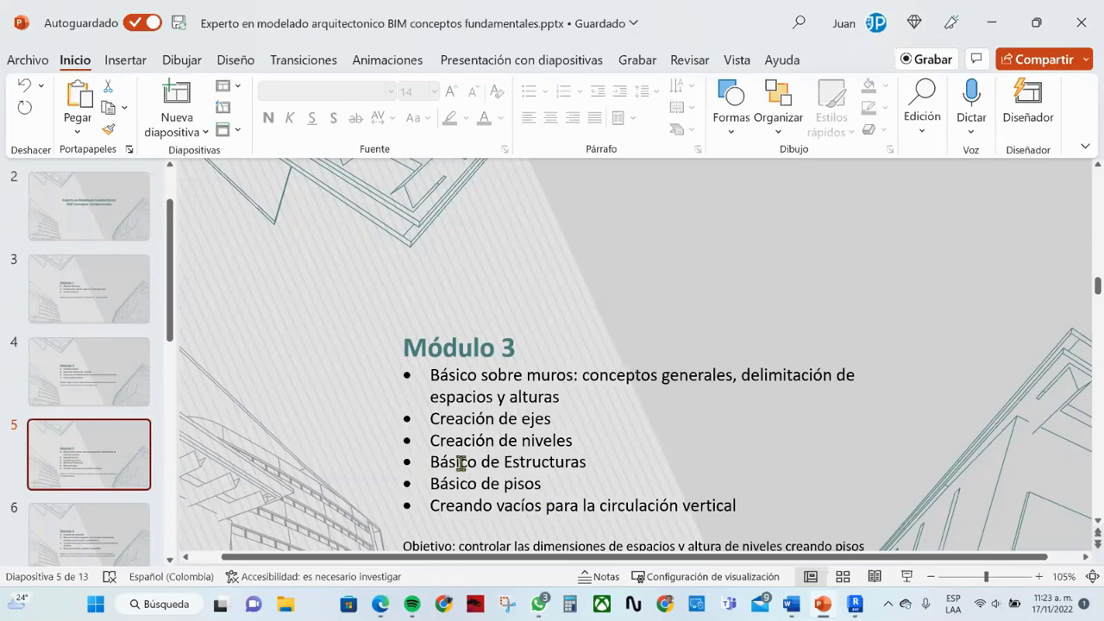
Back in Revit, open the Listado de Puerta Vidrieras and then the Listado de Puertas schedules
click(854, 604)
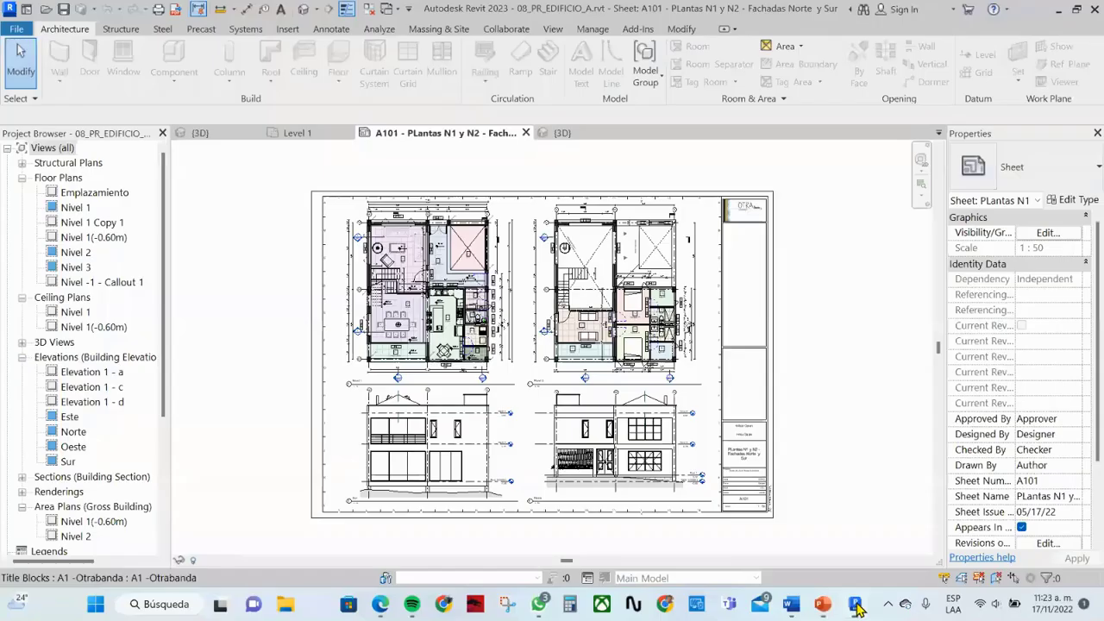
scroll(76, 522, down, 3)
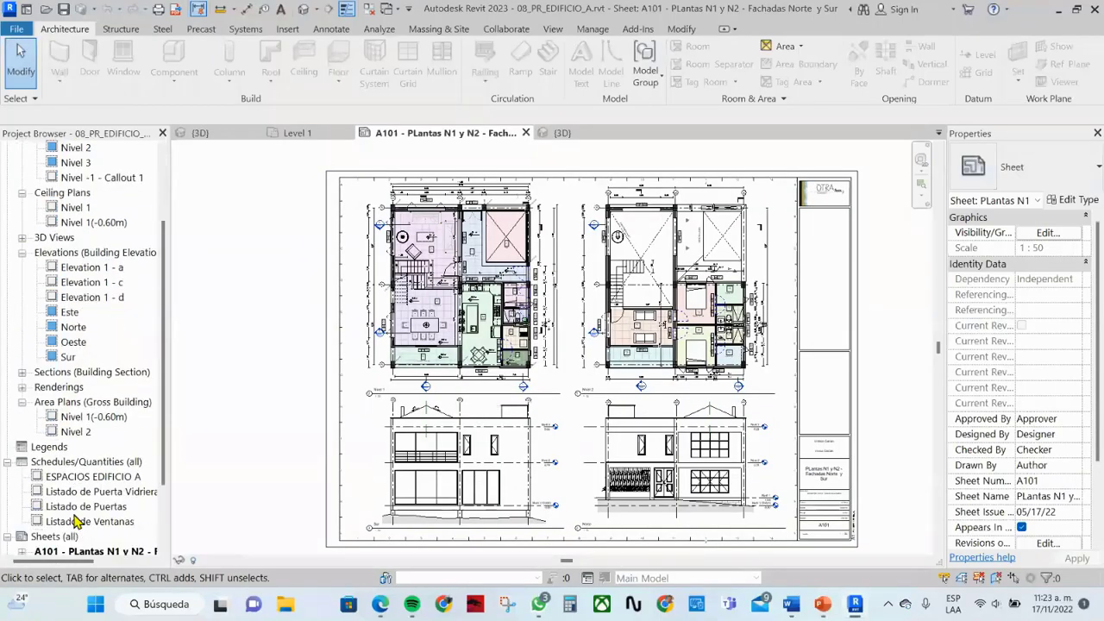
scroll(76, 518, up, 1)
scroll(76, 509, down, 1)
double_click(76, 476)
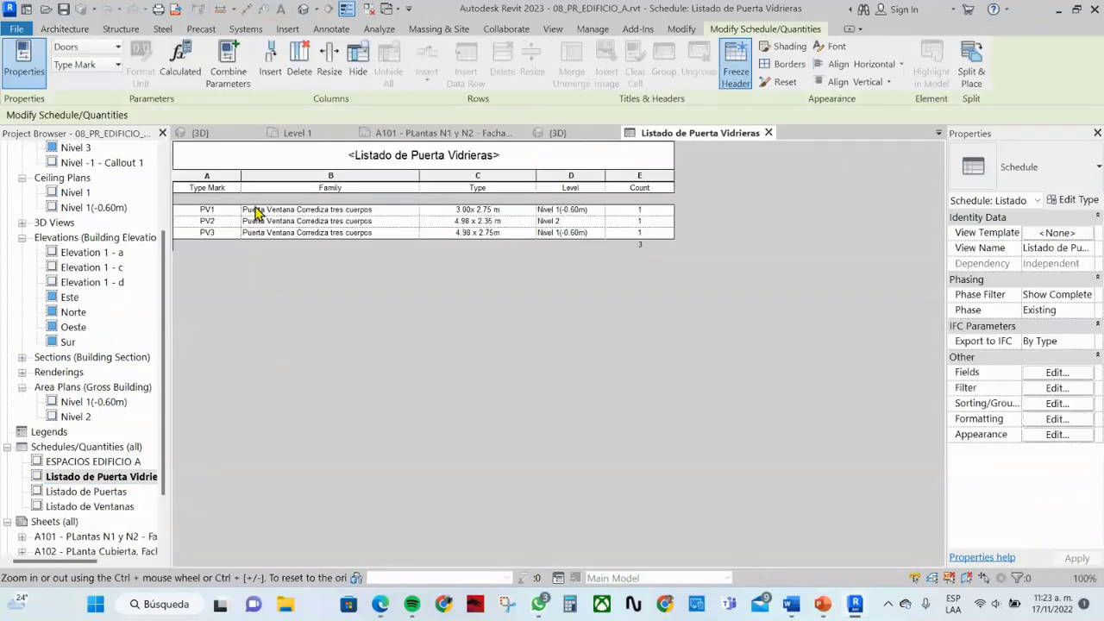
double_click(73, 491)
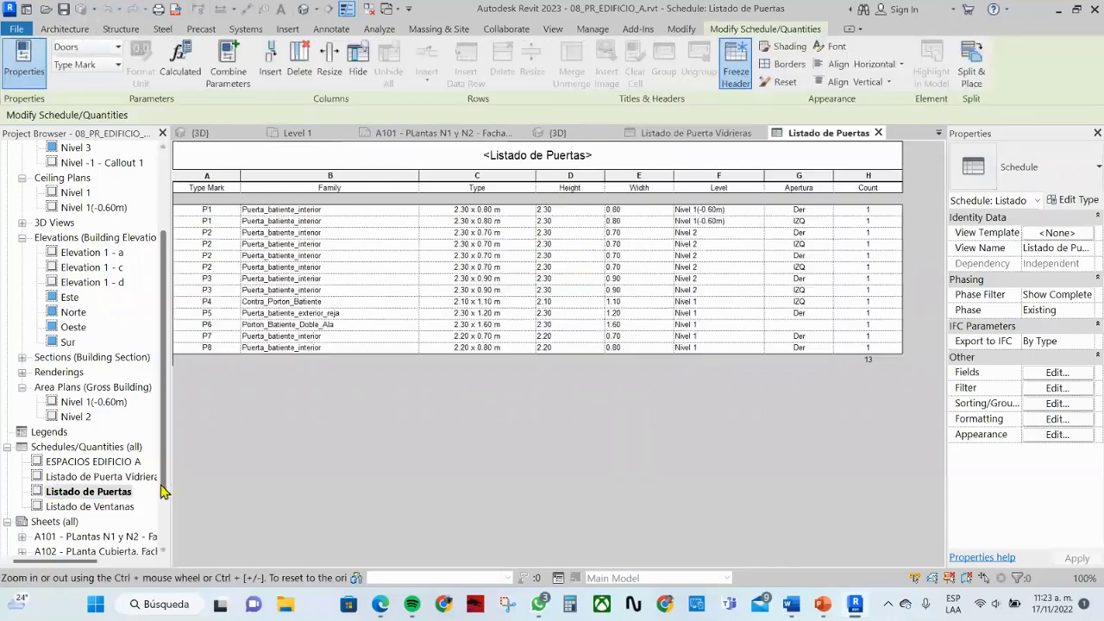
Highlight a P2 door row in the Nivel 2 plan and select its tag #13
click(465, 266)
click(929, 74)
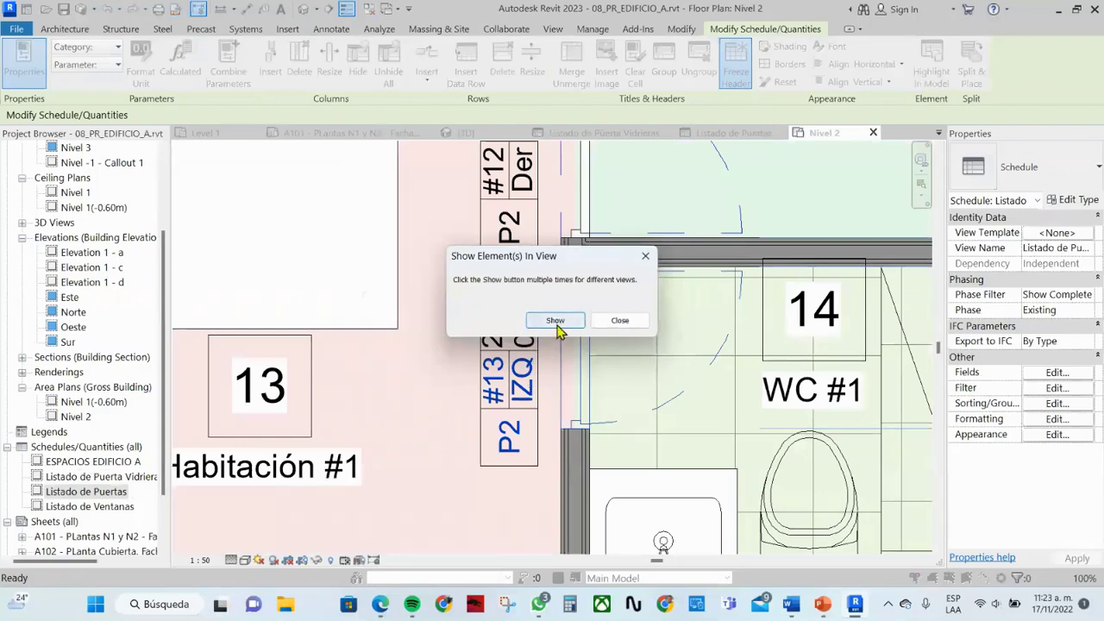
click(640, 321)
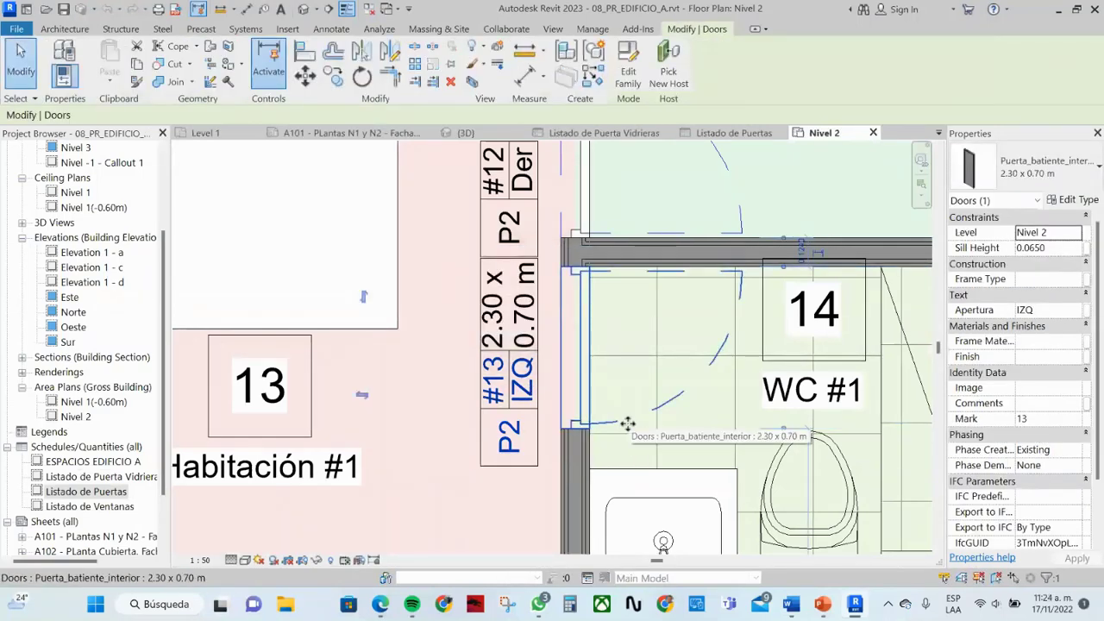
scroll(628, 423, down, 2)
middle_drag(587, 421, 451, 402)
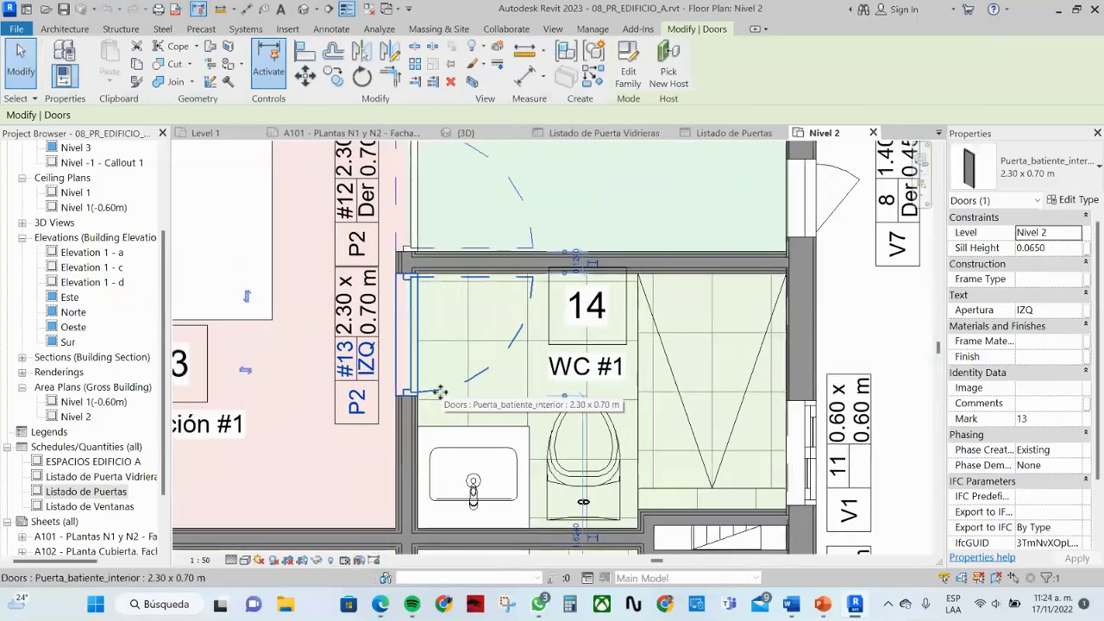
click(353, 422)
scroll(352, 435, up, 2)
middle_drag(352, 442, 366, 487)
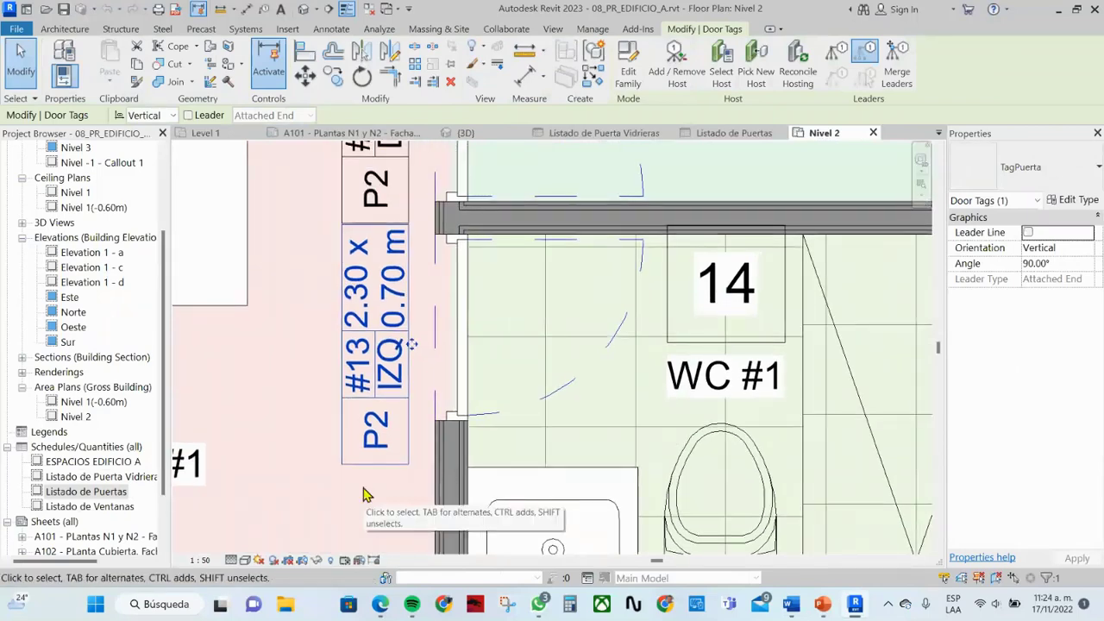
scroll(364, 494, down, 1)
scroll(363, 492, down, 1)
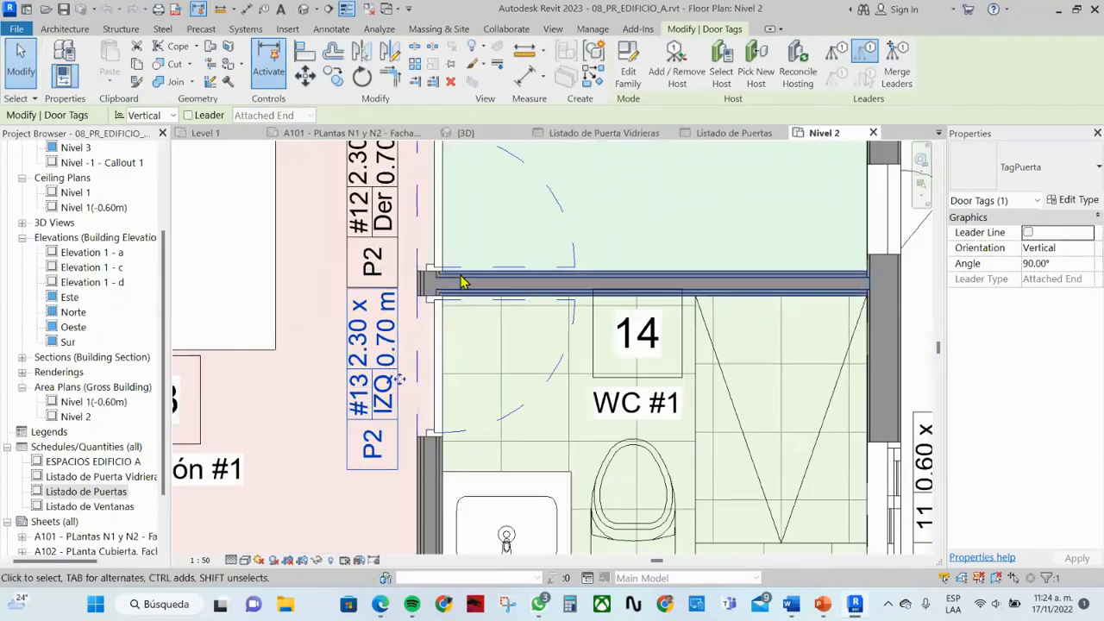
In the door tag family, trim the top and bottom borders to corners and delete the leftover vertical line
click(628, 73)
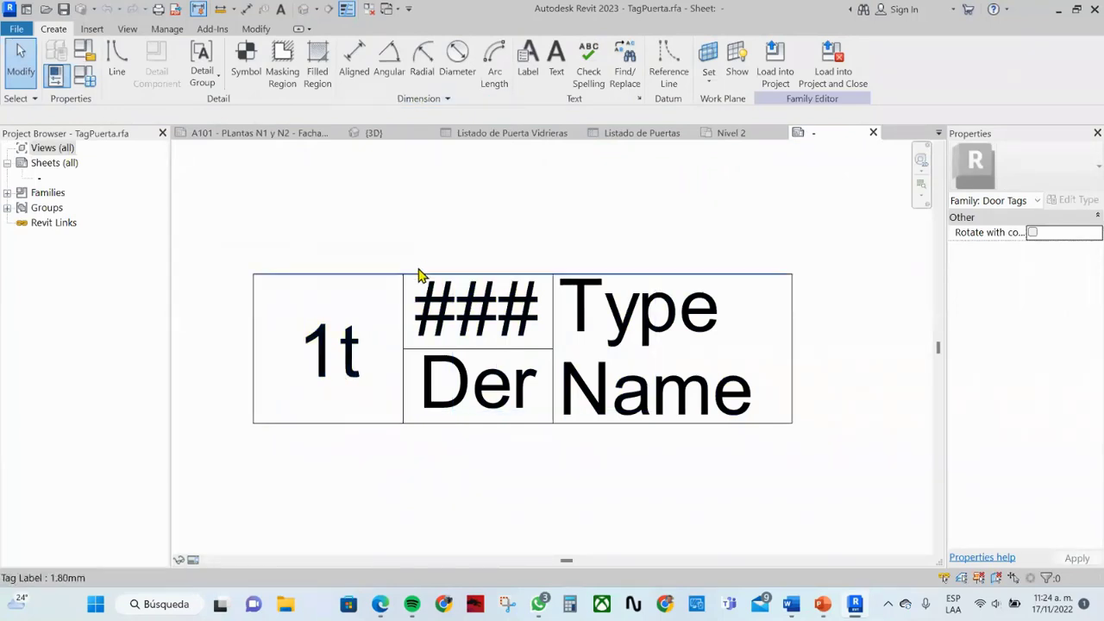
click(266, 426)
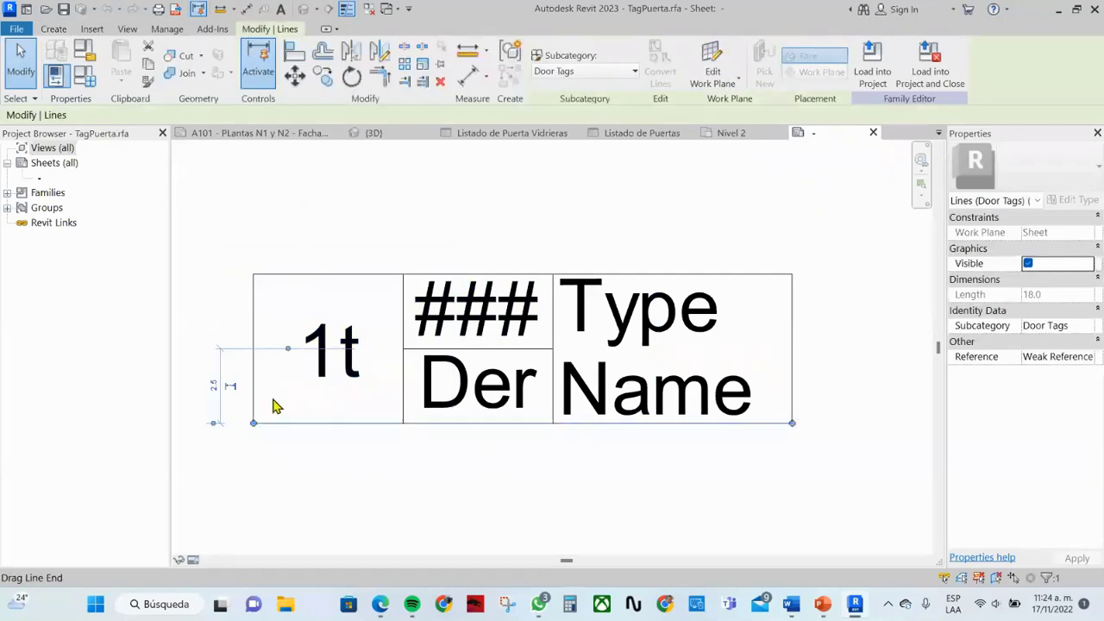
click(380, 76)
click(413, 274)
click(404, 292)
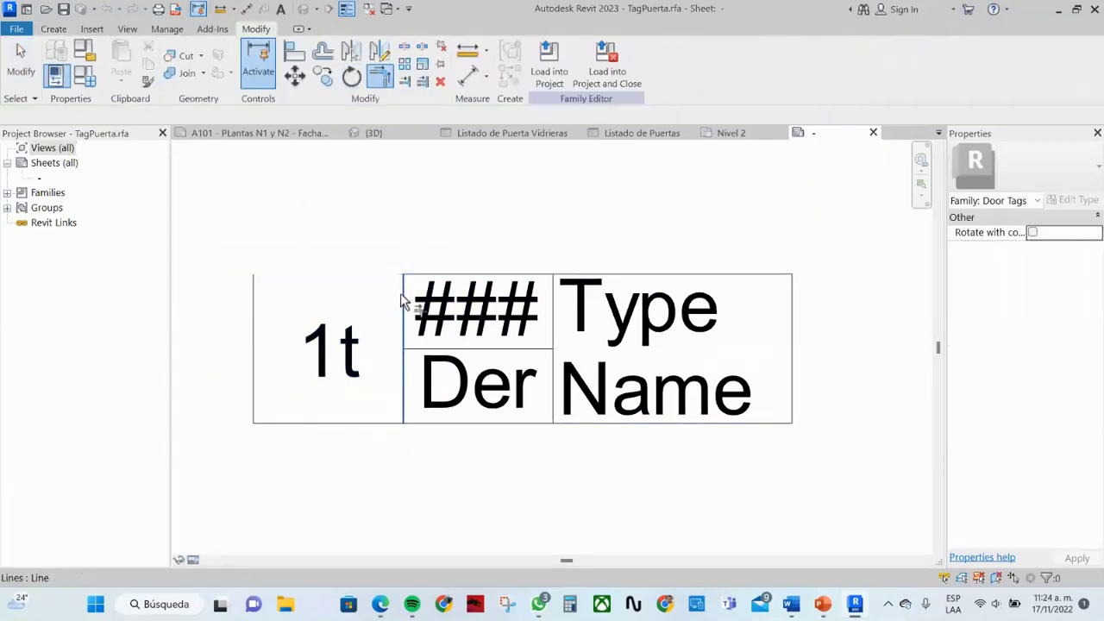
click(404, 417)
click(417, 425)
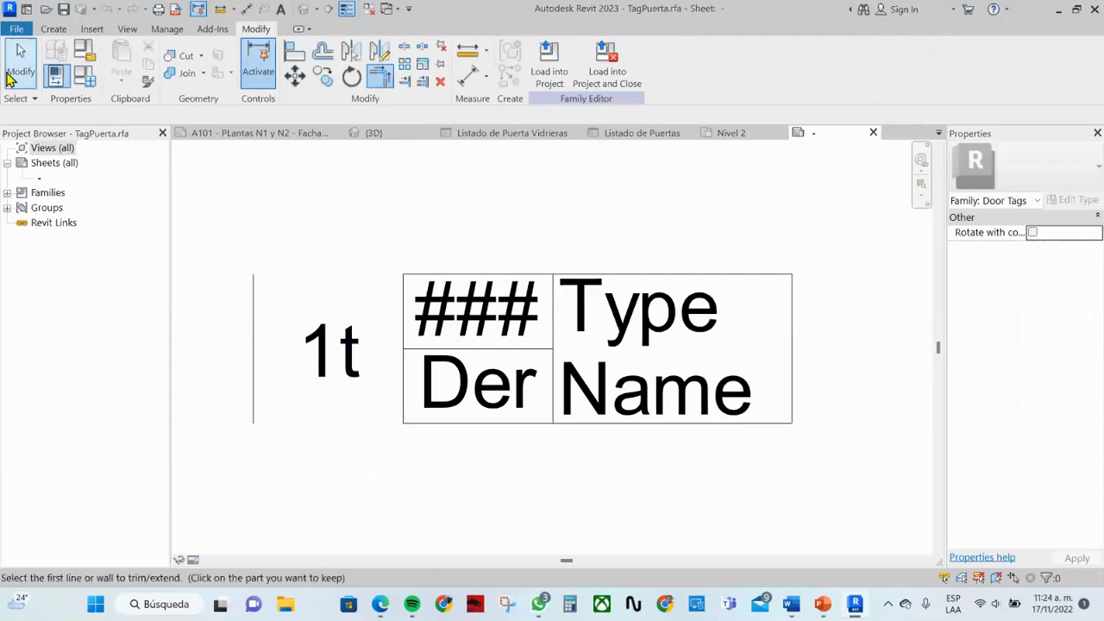
click(19, 62)
click(253, 387)
key(Delete)
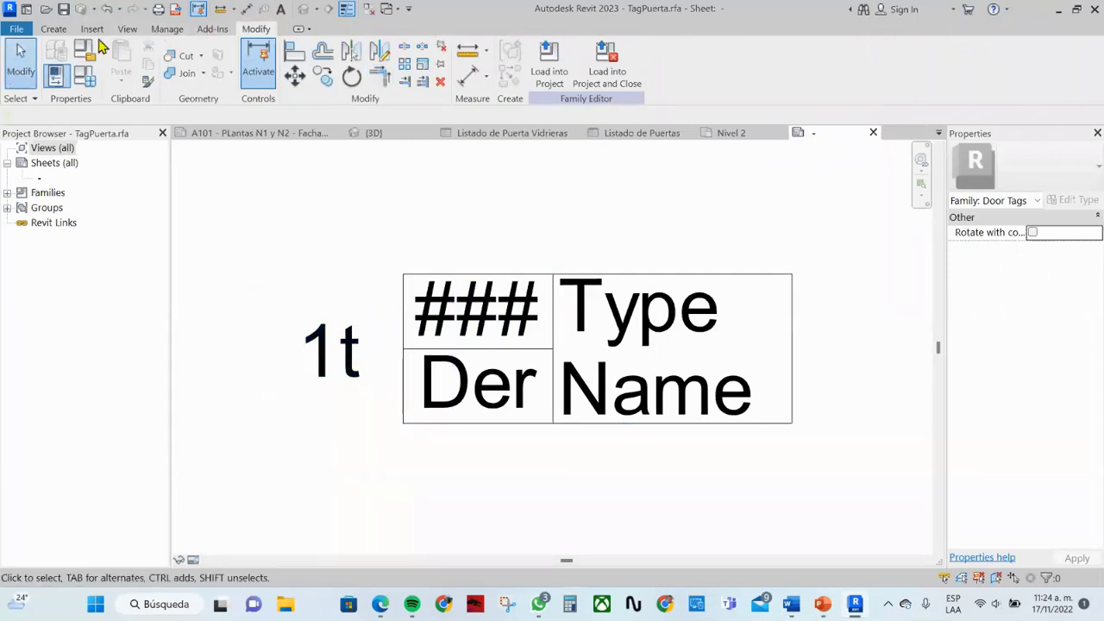
Draw a circle line around the tag's 1t label
click(56, 30)
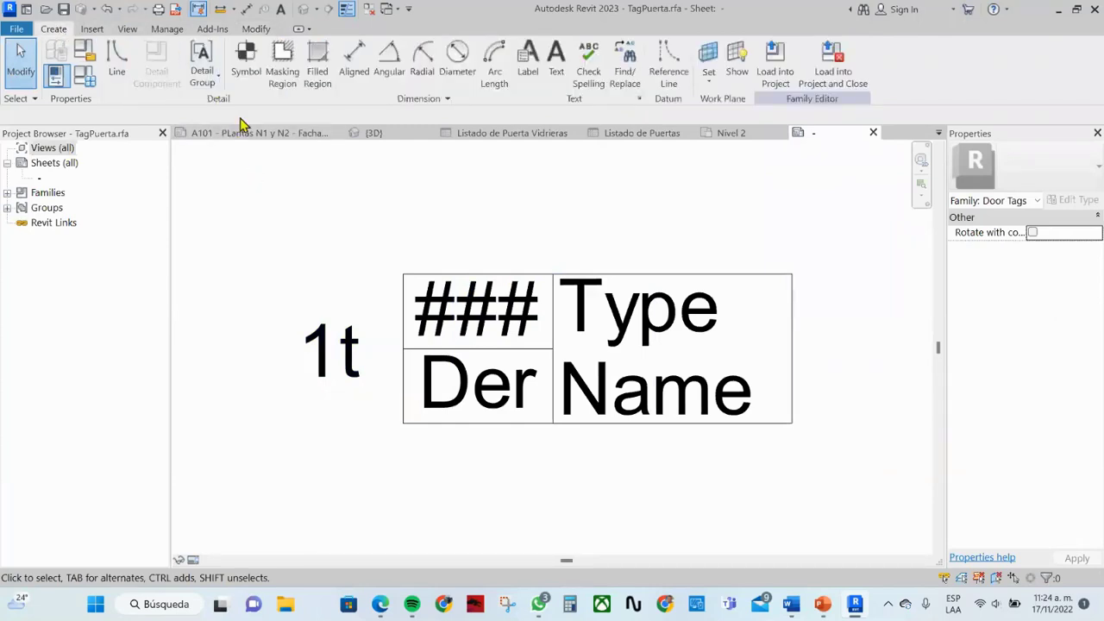
click(442, 274)
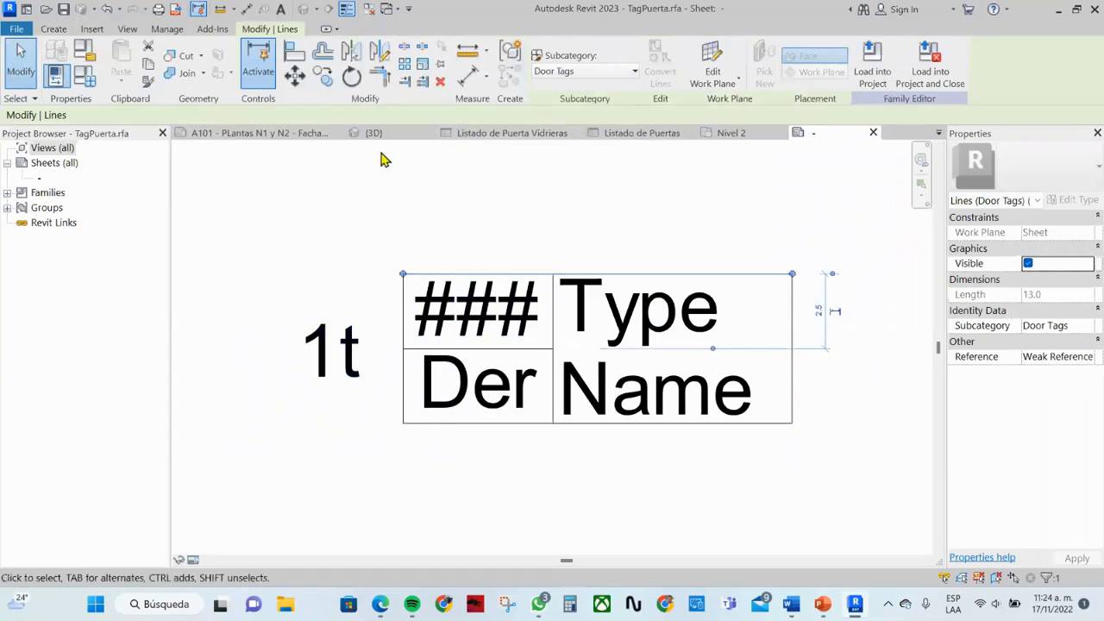
click(55, 29)
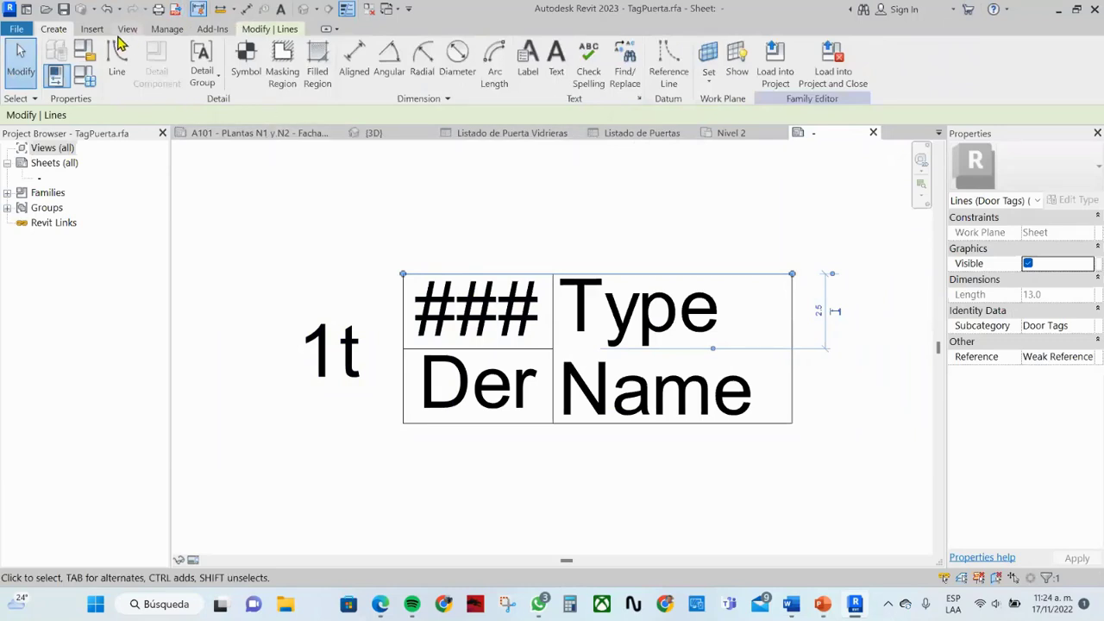
click(116, 59)
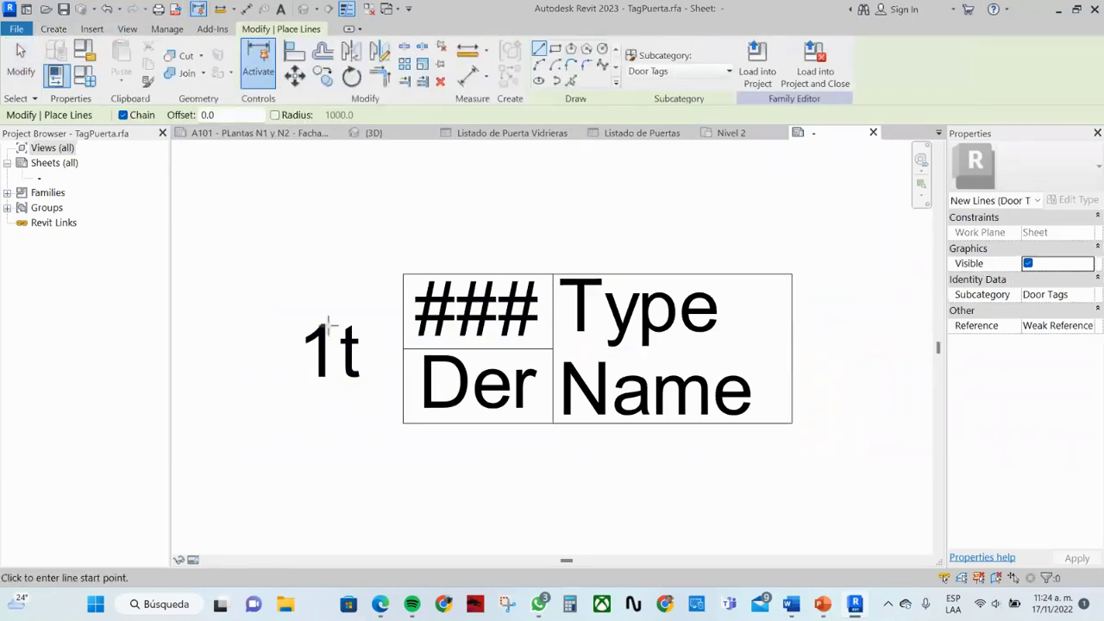
click(601, 49)
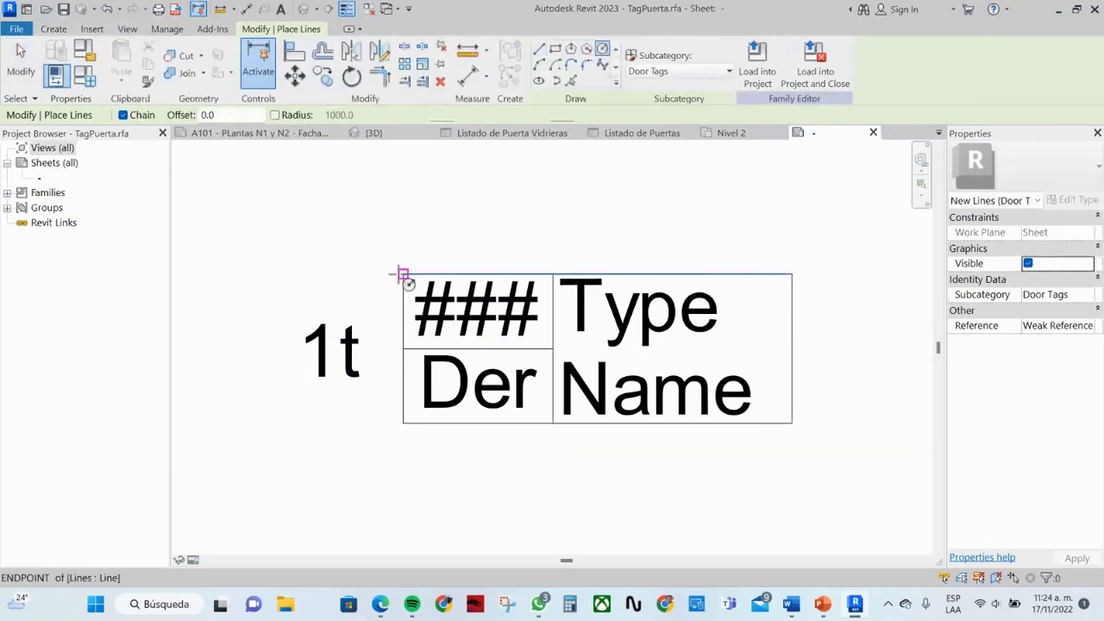
click(334, 348)
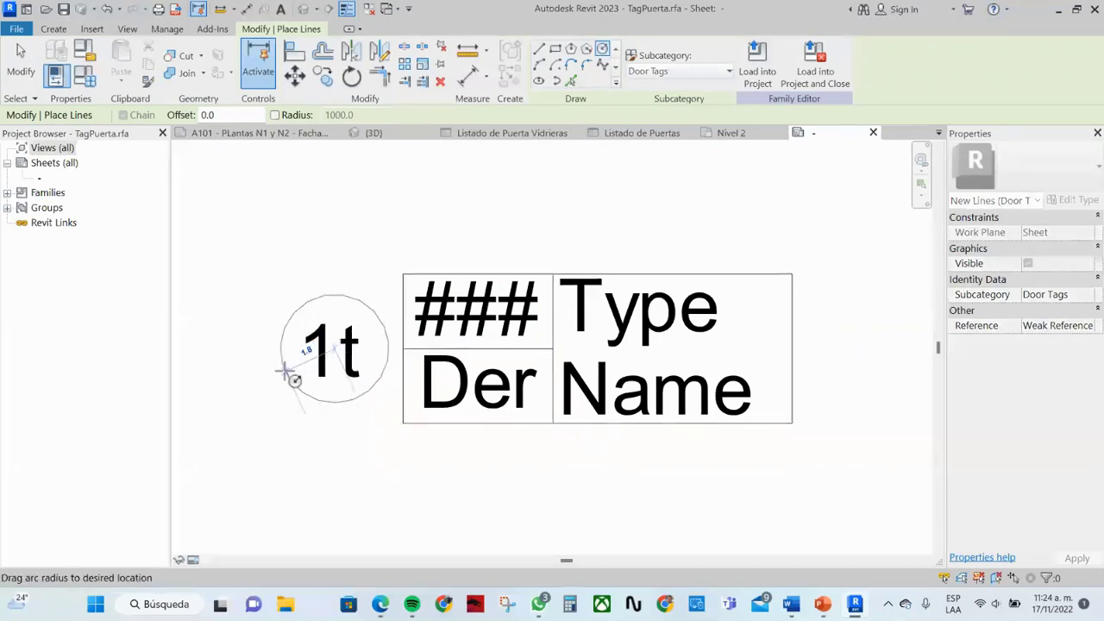
click(272, 374)
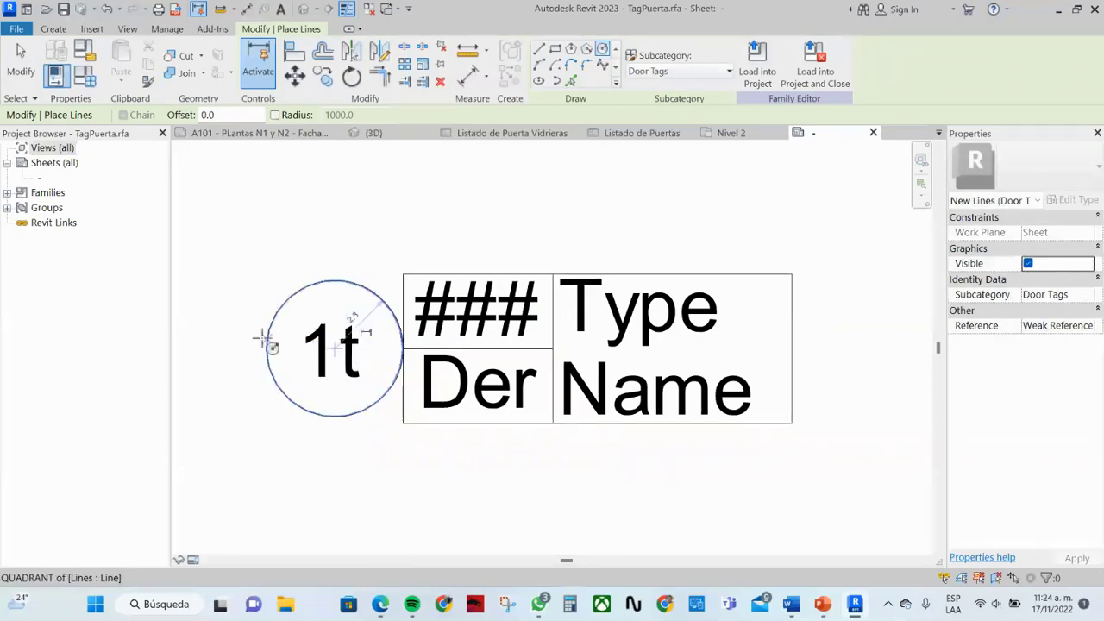
click(19, 62)
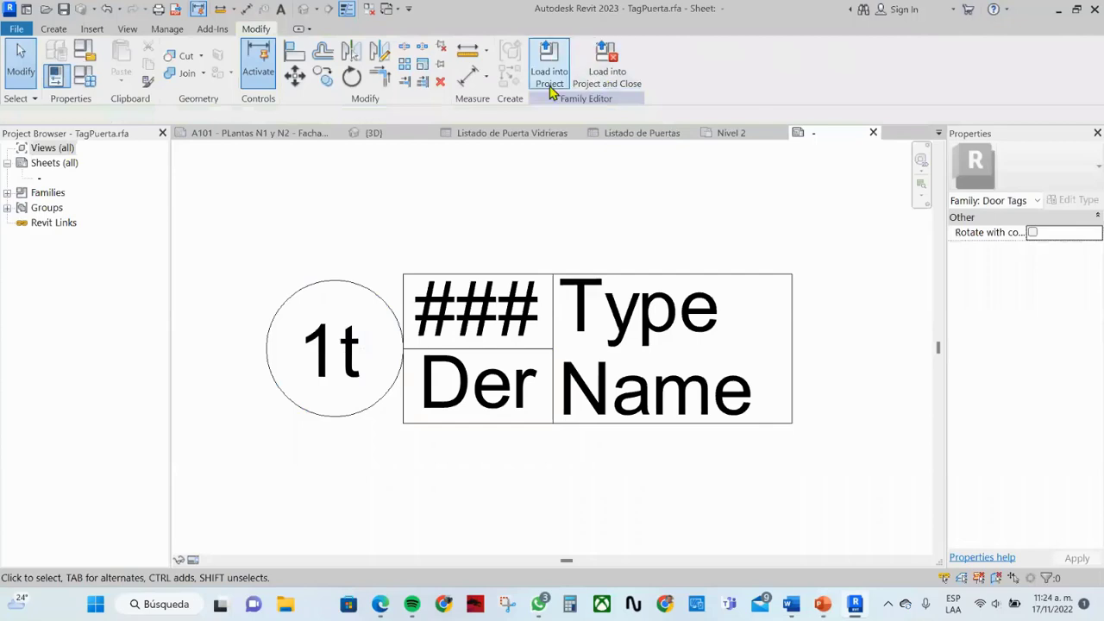
Load the edited tag family into 08_PR_EDIFICIO_A.rvt
click(549, 84)
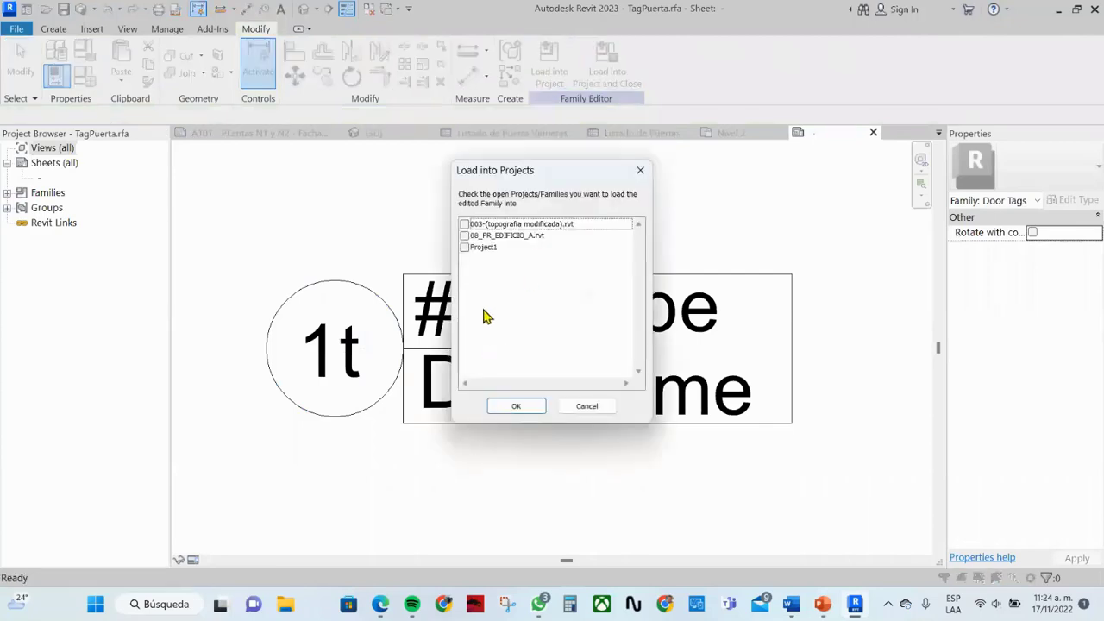
click(465, 235)
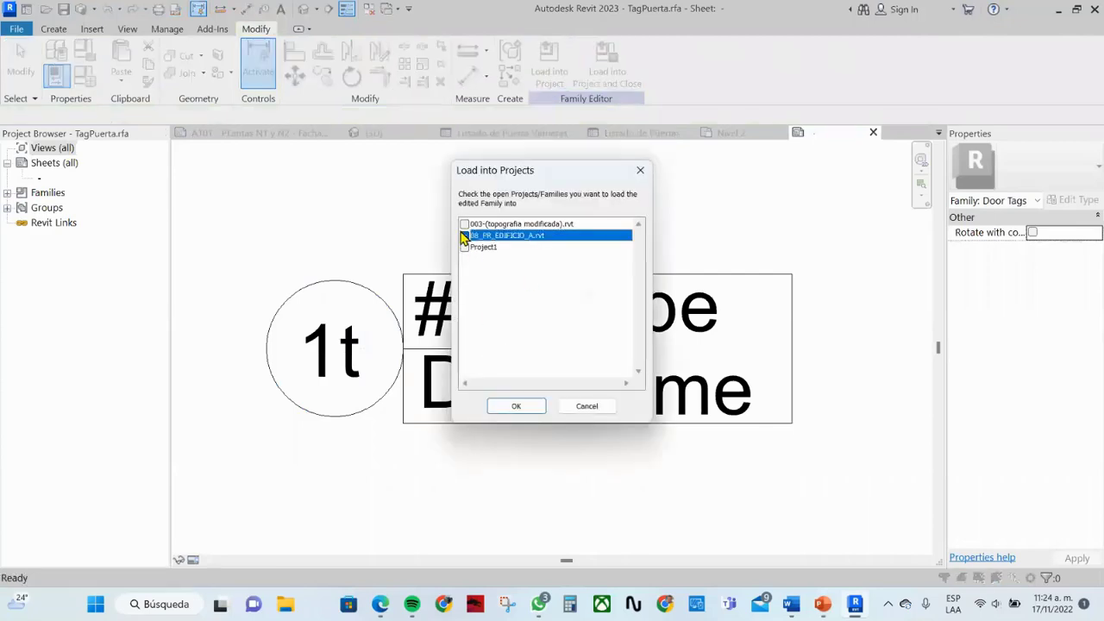
click(516, 405)
Overwrite the existing tag version and review the Nivel 2 plan's rooms 13-15 and top grid bubbles
click(504, 295)
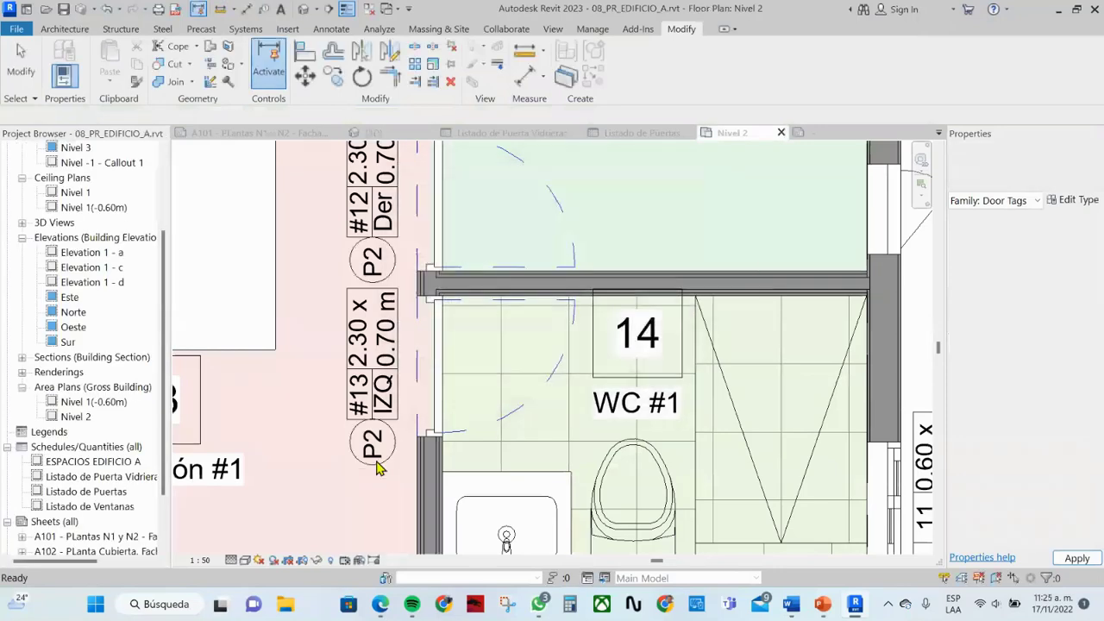
scroll(414, 485, down, 2)
scroll(370, 424, down, 2)
scroll(375, 423, down, 1)
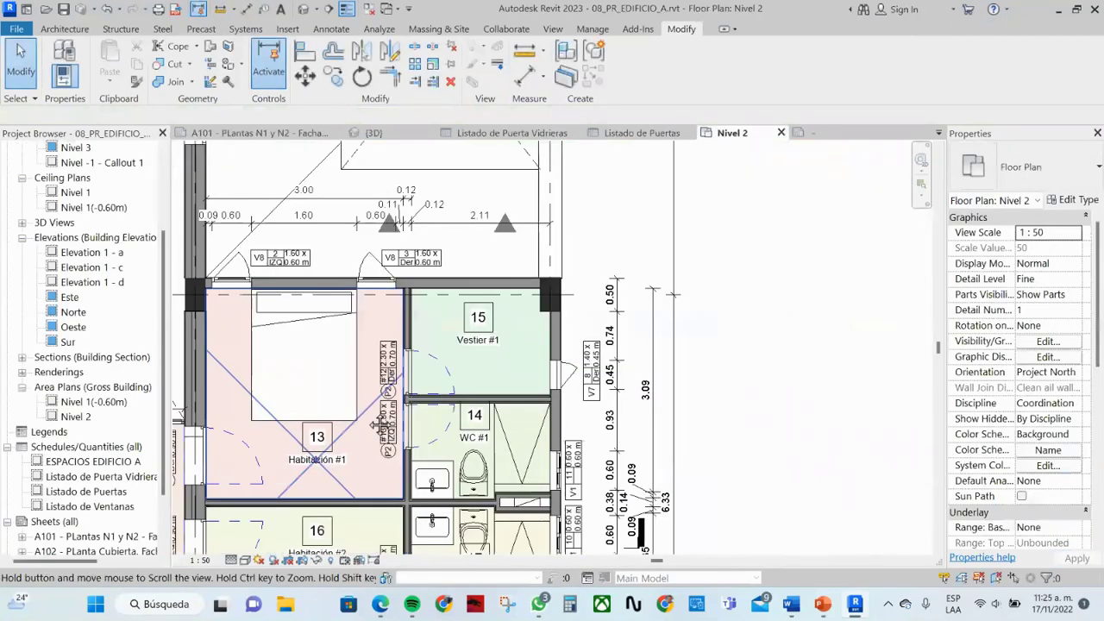
mouse_move(375, 423)
middle_down()
mouse_move(395, 449)
mouse_move(726, 428)
mouse_move(740, 509)
middle_up()
scroll(395, 448, up, 2)
scroll(406, 450, down, 2)
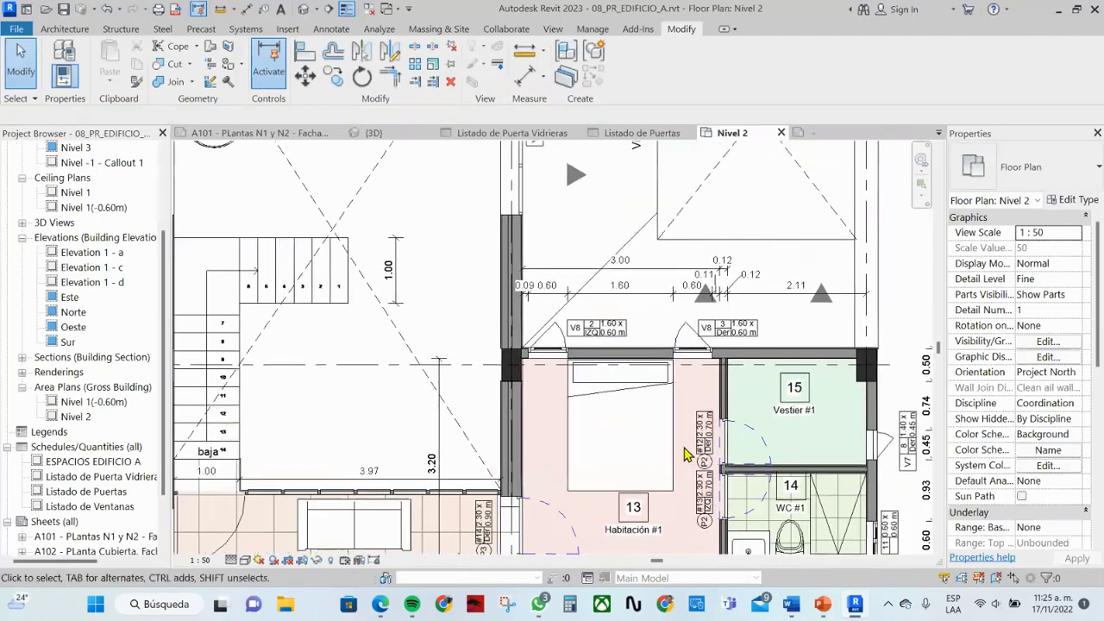
scroll(643, 310, down, 1)
middle_drag(643, 311, 577, 483)
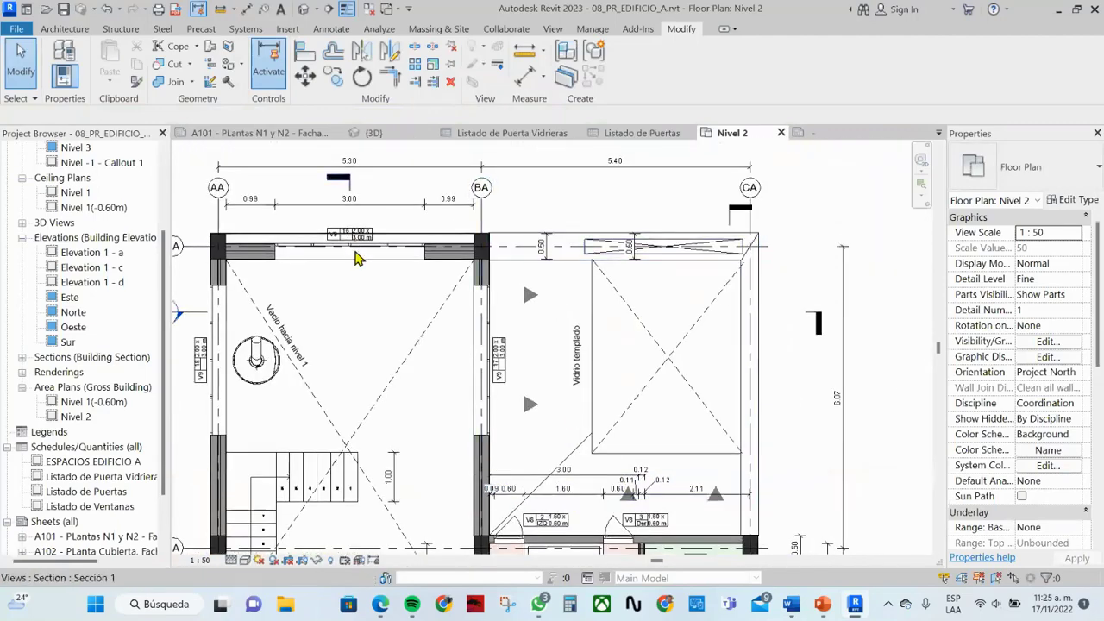
scroll(357, 256, down, 2)
mouse_move(357, 256)
middle_down()
mouse_move(382, 326)
mouse_move(401, 215)
middle_up()
scroll(69, 216, up, 3)
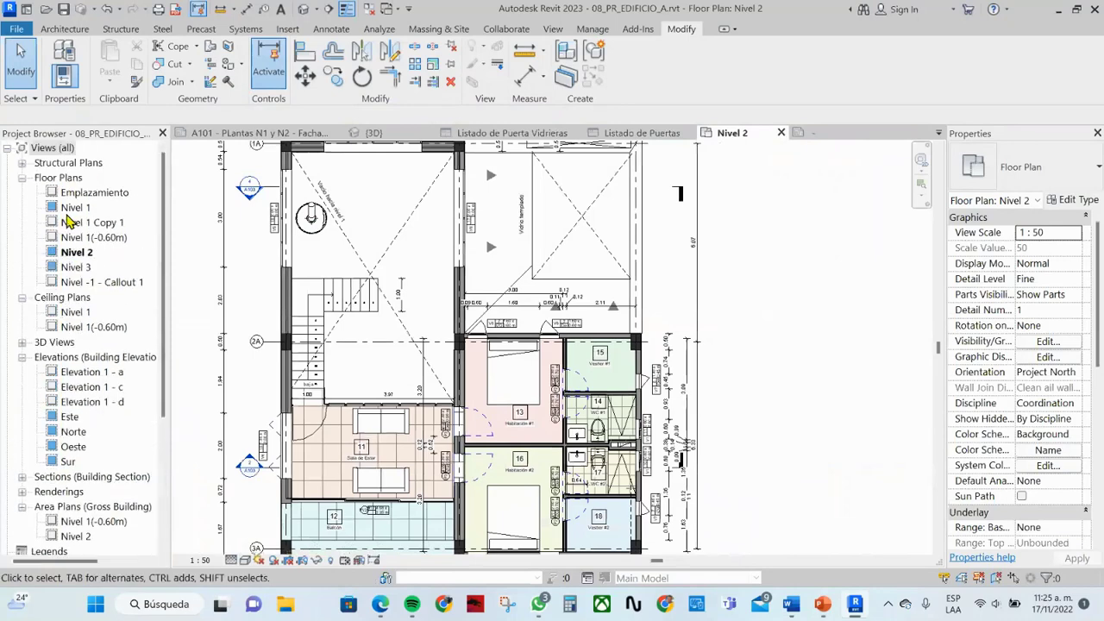
Open the Nivel 1 floor plan, then bring the PowerPoint course slides to the front
click(69, 210)
double_click(69, 210)
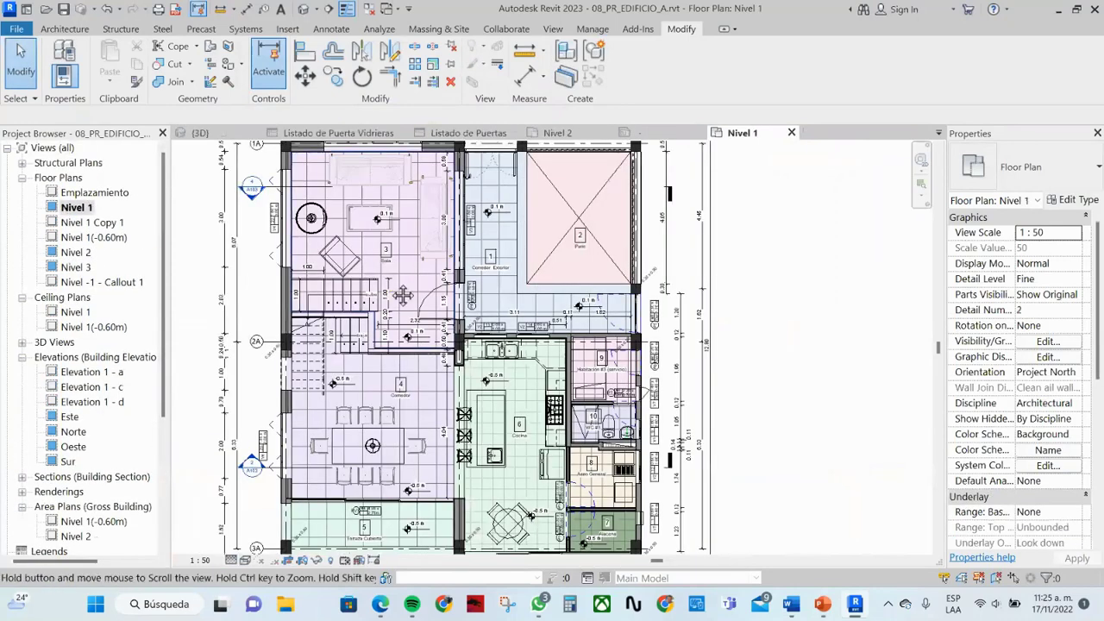
scroll(511, 255, up, 5)
scroll(512, 250, up, 2)
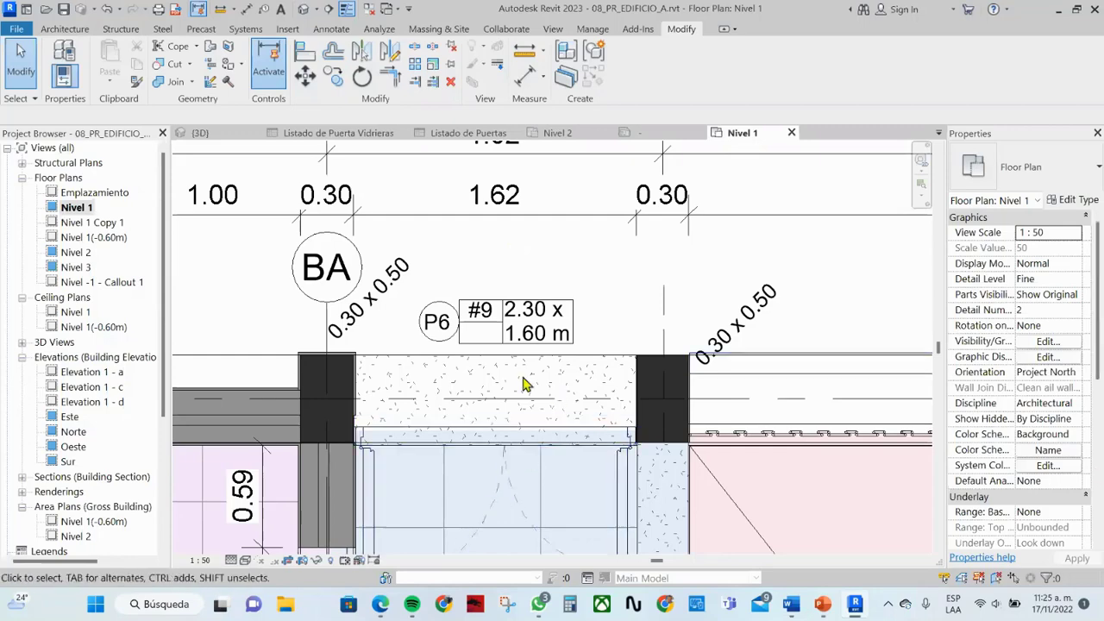
scroll(524, 379, down, 4)
scroll(524, 366, down, 2)
scroll(524, 366, down, 2)
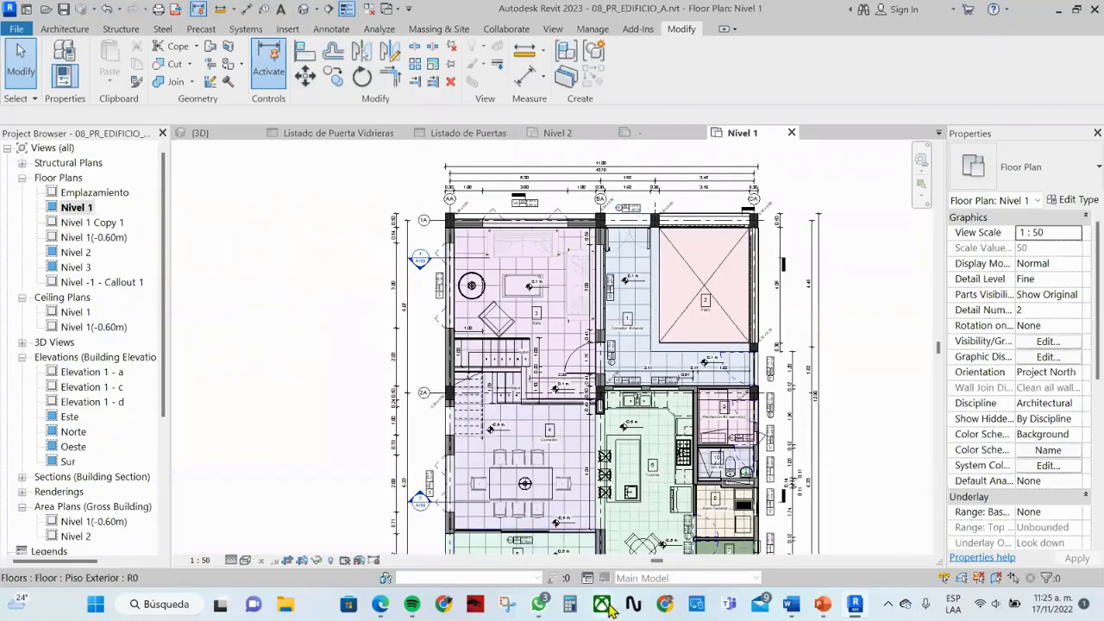
mouse_move(822, 605)
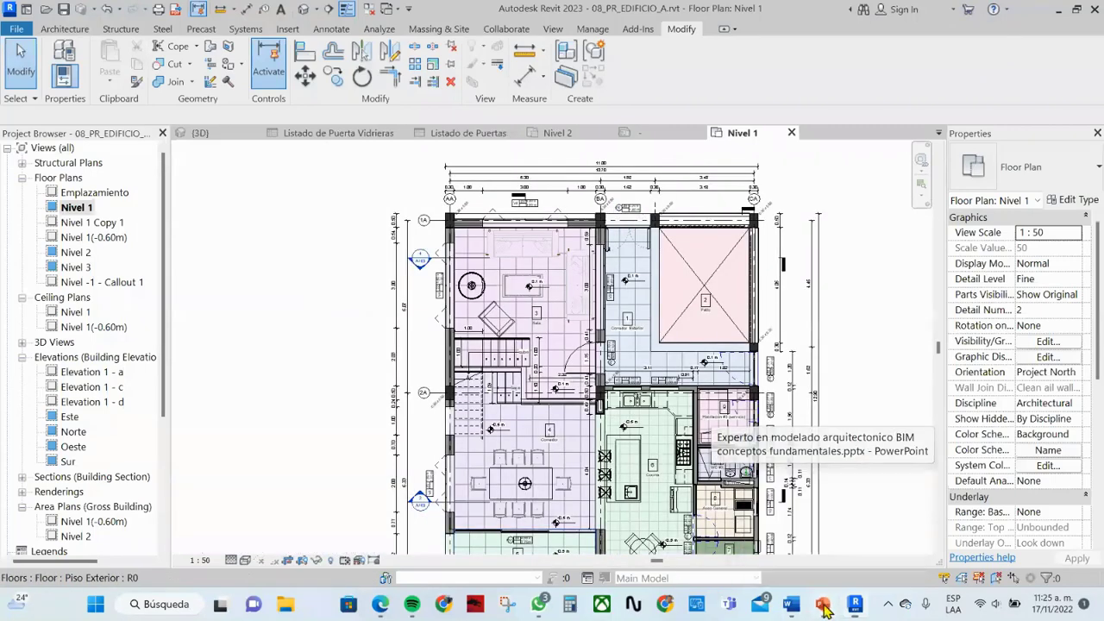
click(742, 508)
Scroll through the Módulo 3 slide's objectives on space dimensions and level heights
scroll(628, 429, down, 1)
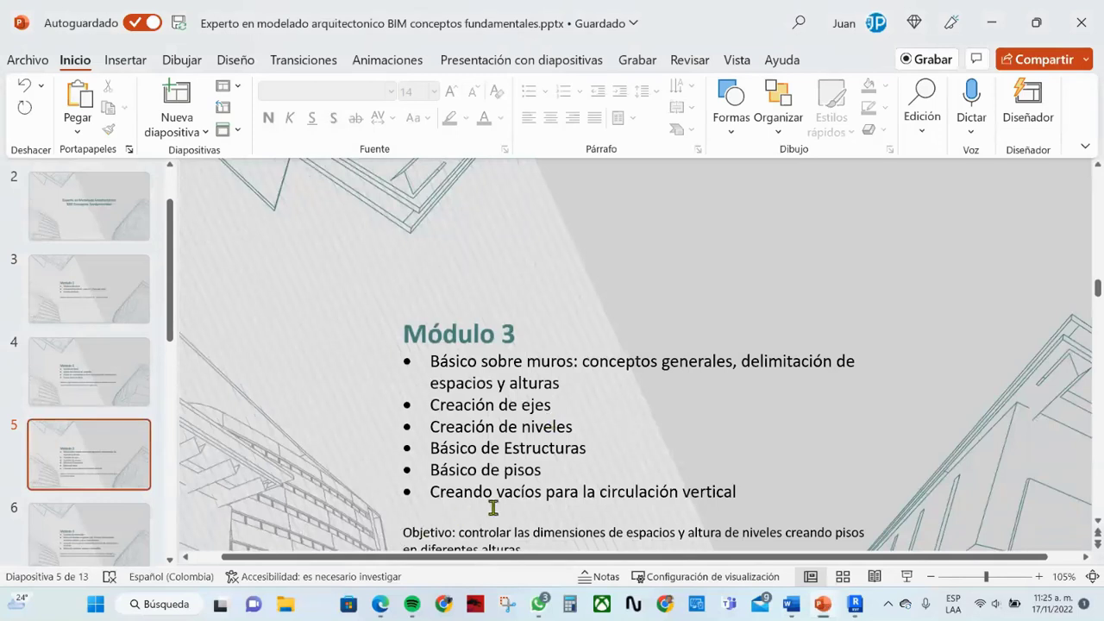
scroll(493, 508, down, 1)
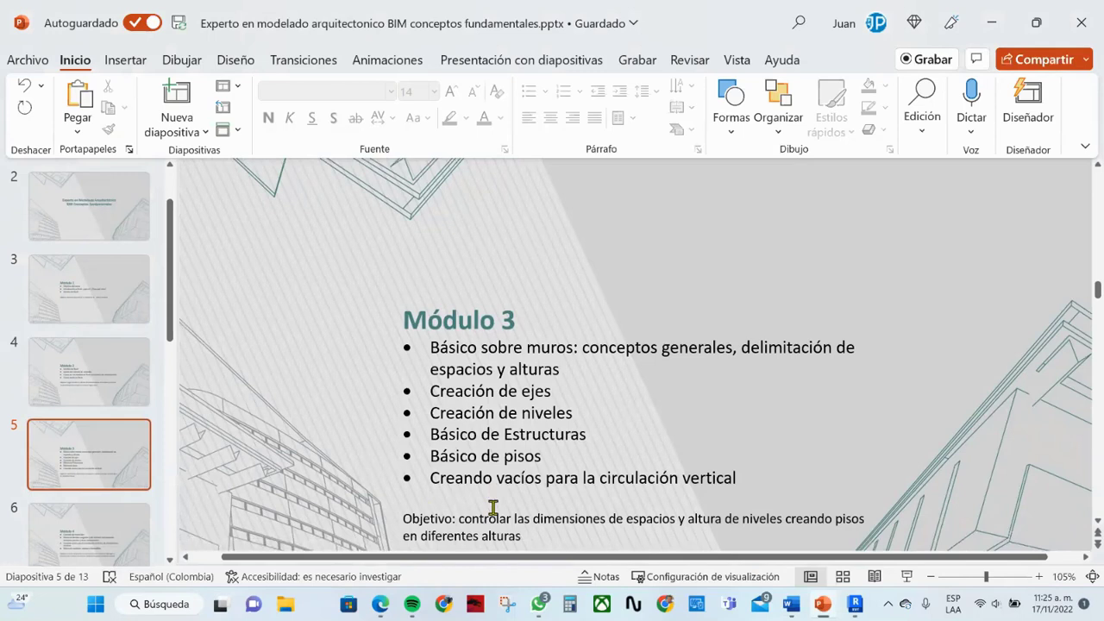
Back in Revit, cycle through the house's open views, ending on the topography project's 3D view
click(855, 603)
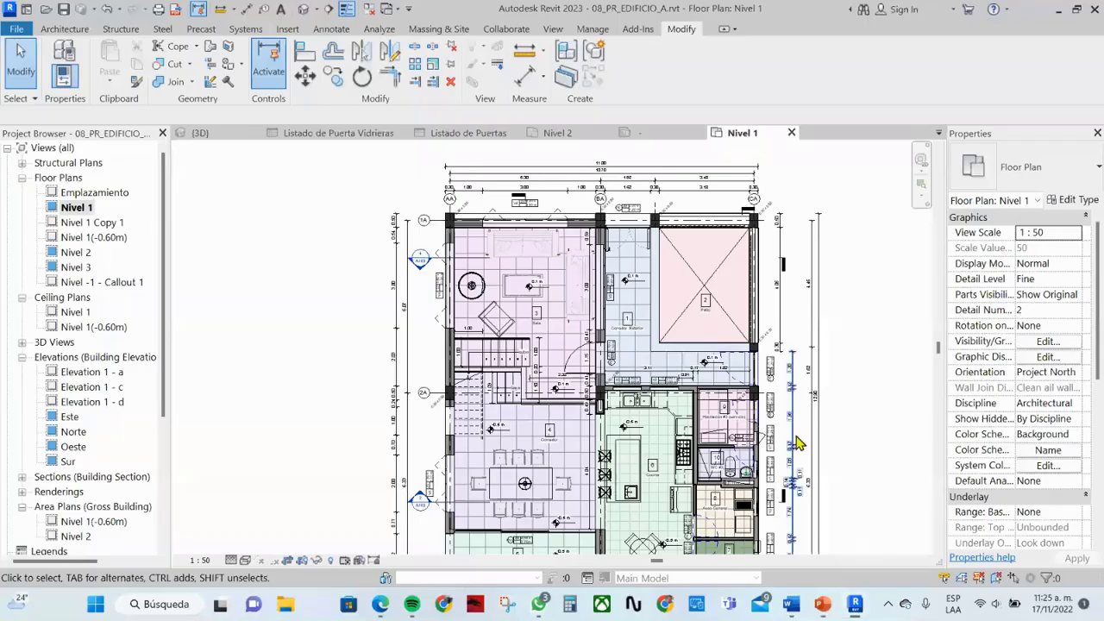
click(198, 132)
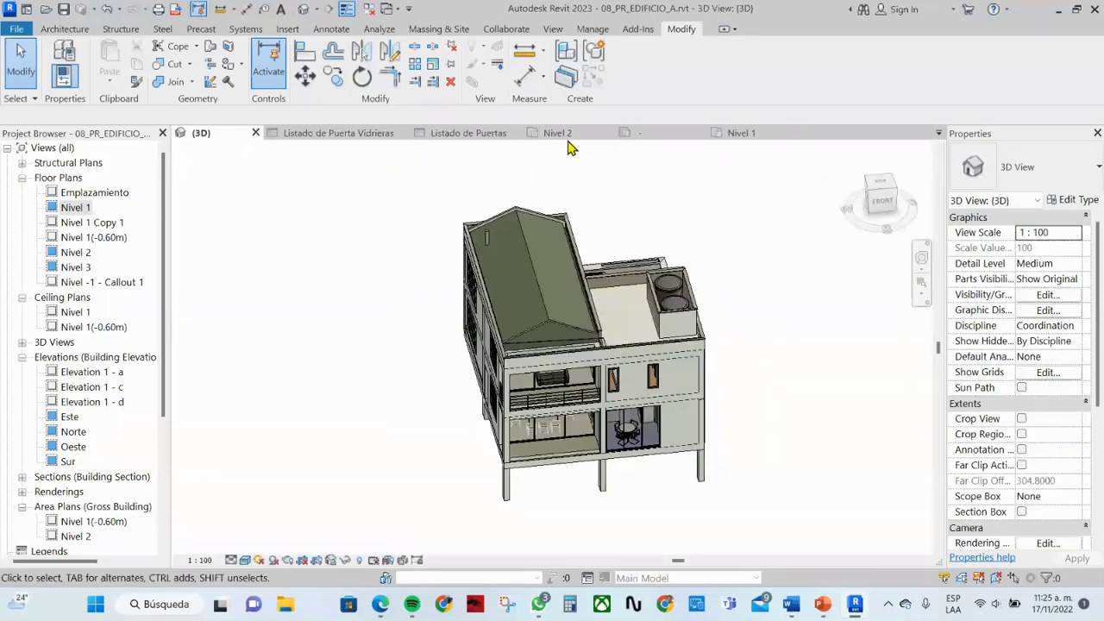
click(330, 135)
click(461, 135)
click(559, 138)
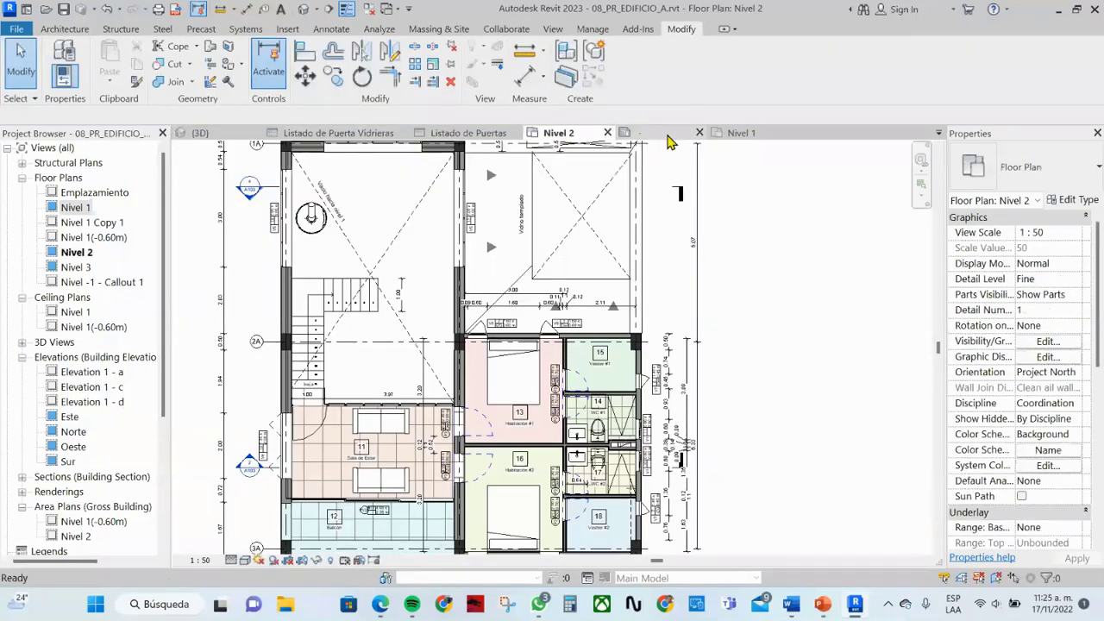
click(733, 136)
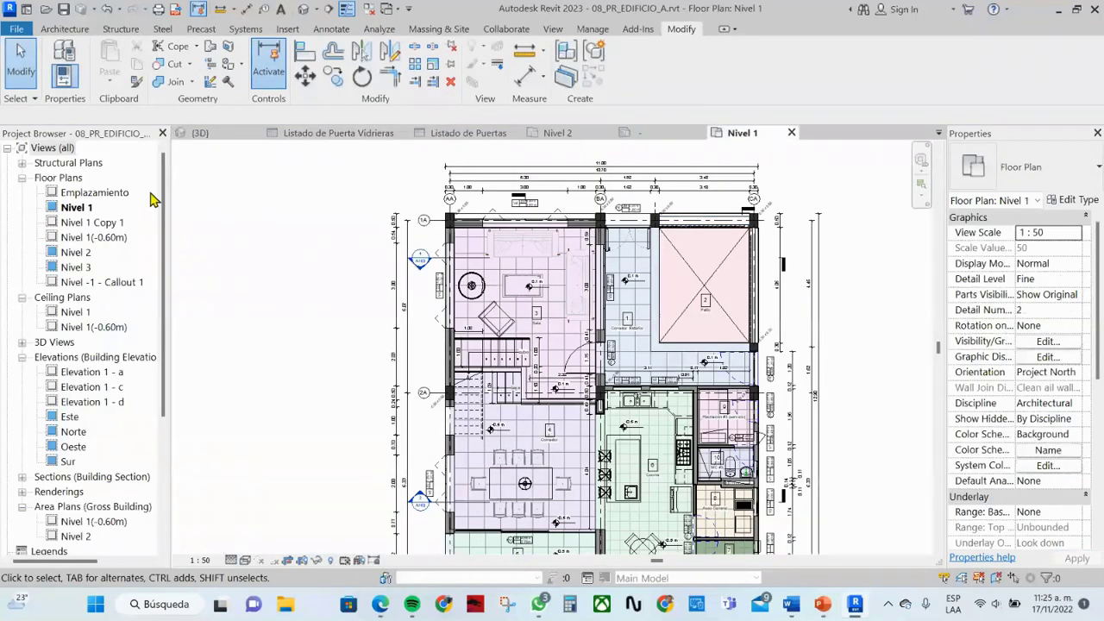
click(938, 133)
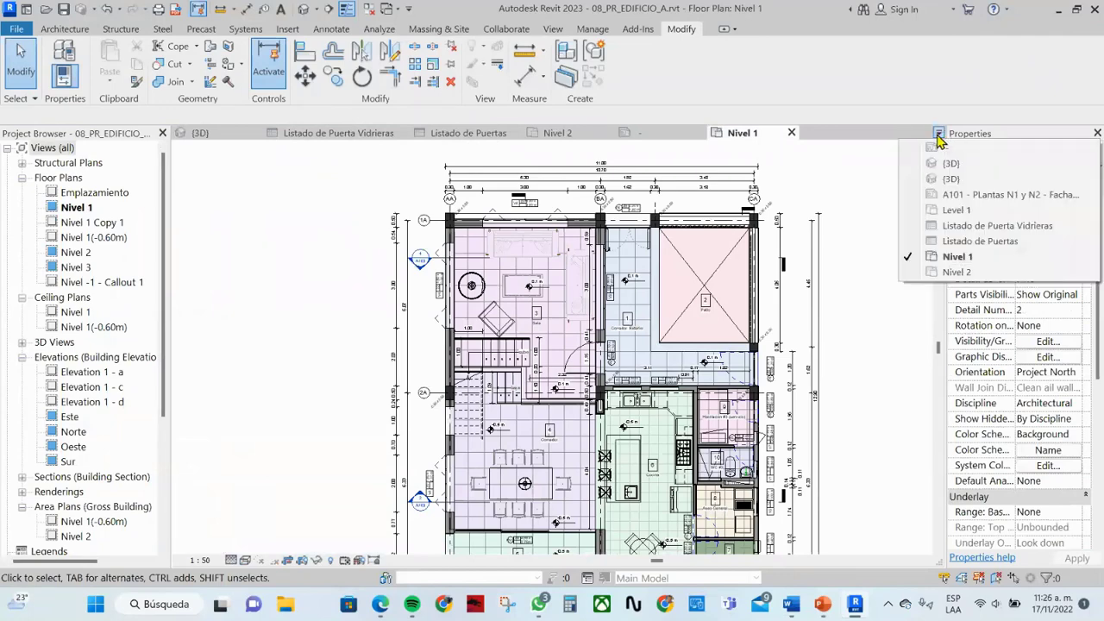
click(957, 181)
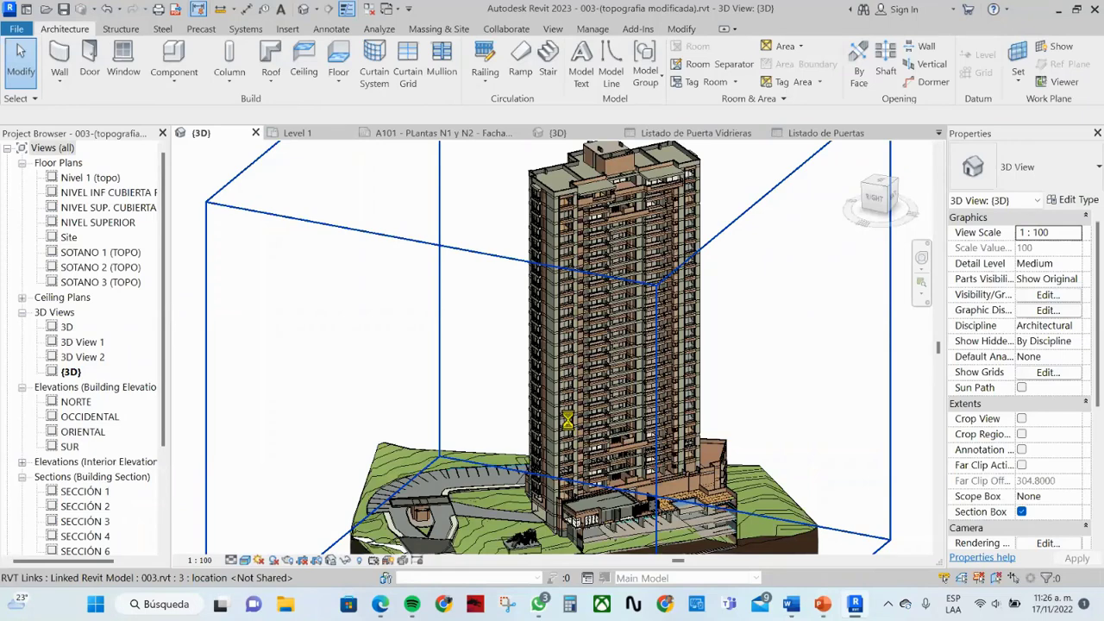
Zoom in and orbit to a lower angle of the tower
scroll(567, 420, down, 1)
scroll(569, 427, down, 1)
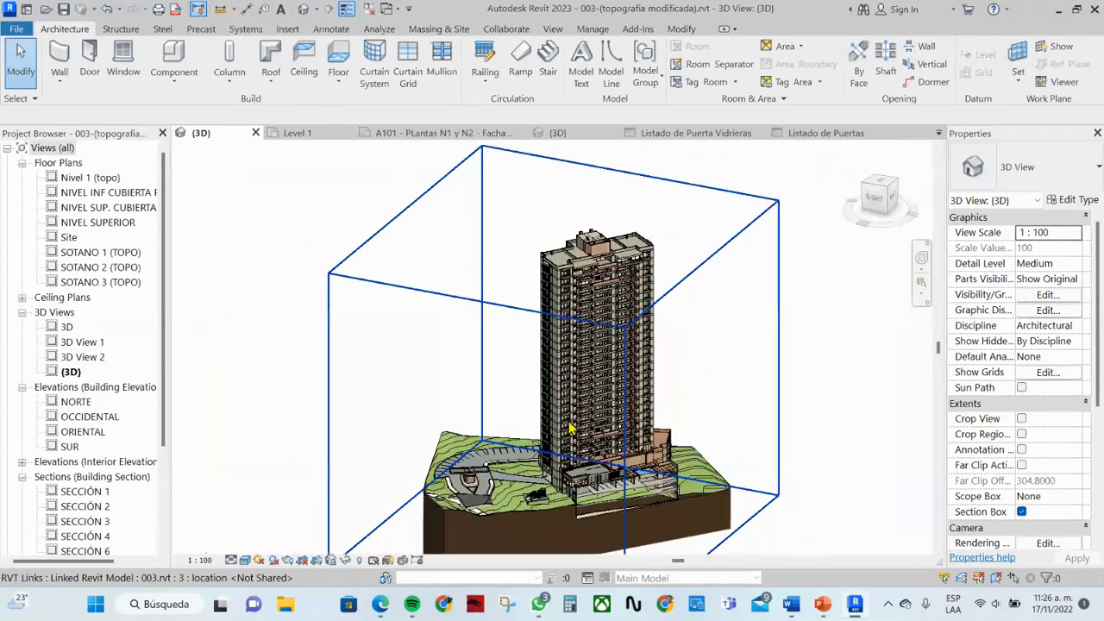
scroll(569, 427, up, 1)
scroll(569, 427, up, 2)
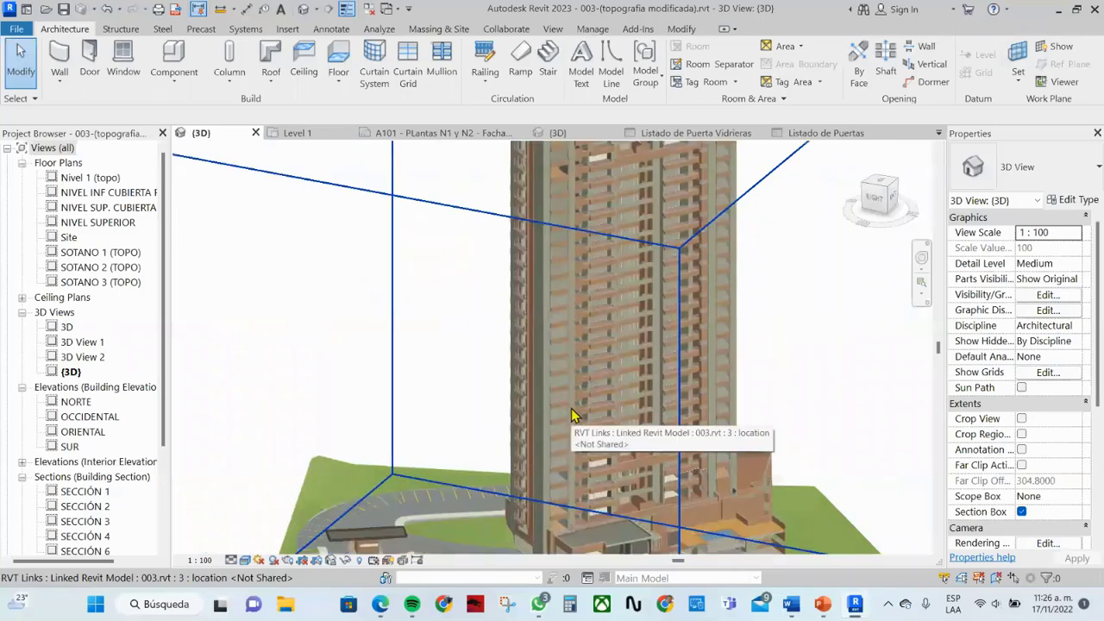
scroll(569, 426, down, 2)
mouse_move(569, 427)
shift+middle_down()
mouse_move(542, 502)
mouse_move(555, 371)
mouse_move(567, 466)
shift+middle_up()
scroll(554, 371, up, 2)
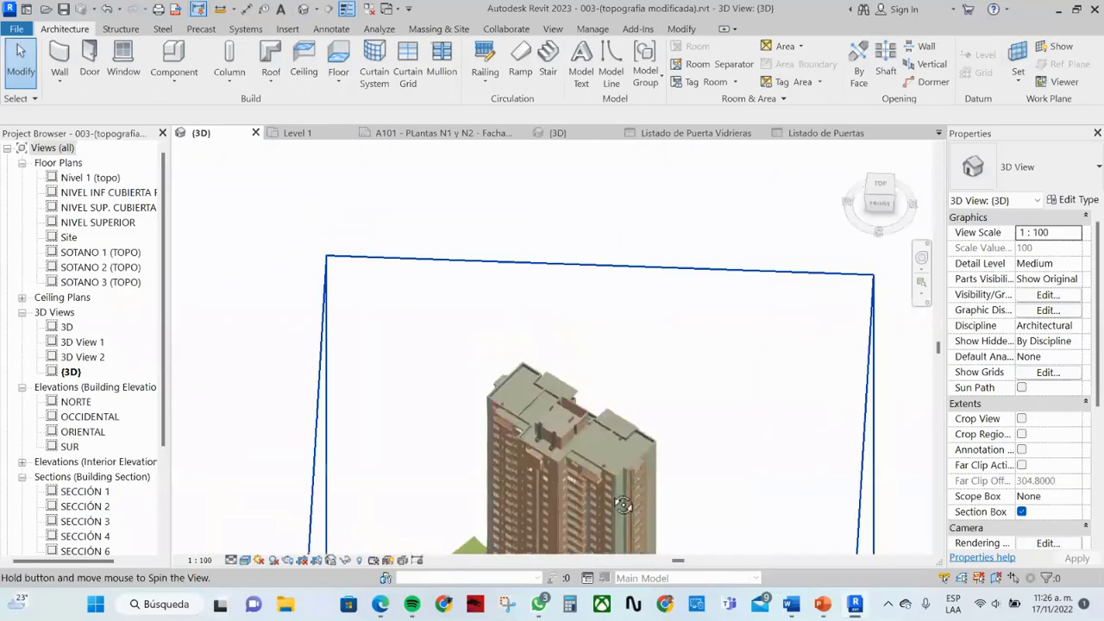
scroll(567, 465, up, 2)
scroll(444, 320, up, 2)
scroll(443, 318, up, 2)
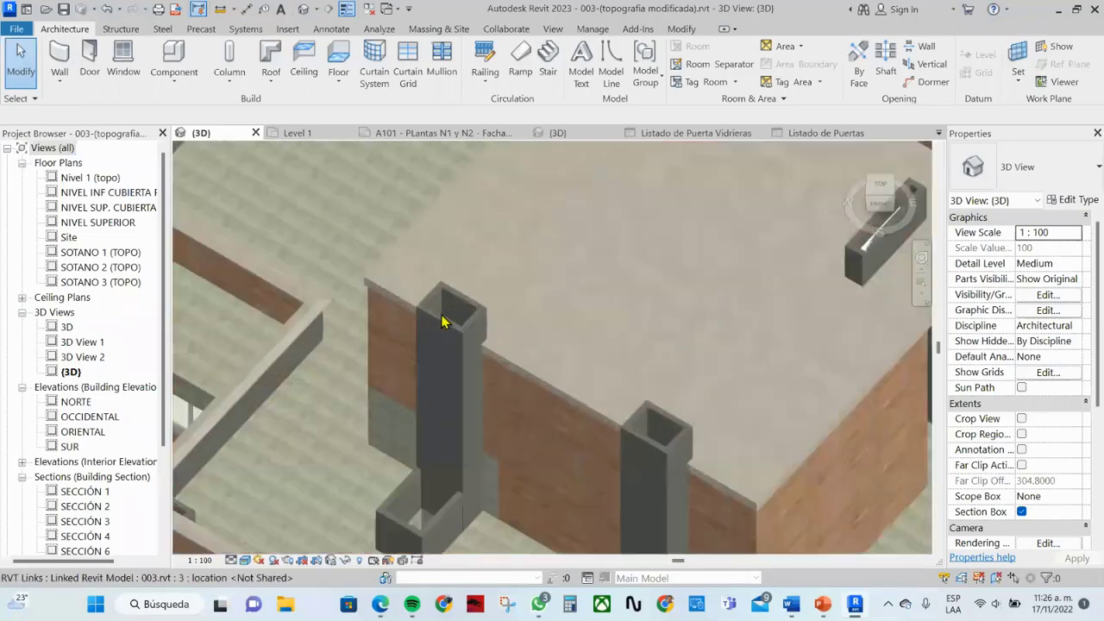
scroll(444, 320, up, 2)
Orbit over the tower's roof to oblique roof and front views
mouse_move(443, 320)
shift+middle_down()
mouse_move(454, 342)
mouse_move(445, 416)
mouse_move(451, 365)
mouse_move(113, 155)
shift+middle_up()
scroll(388, 364, down, 3)
scroll(387, 364, down, 2)
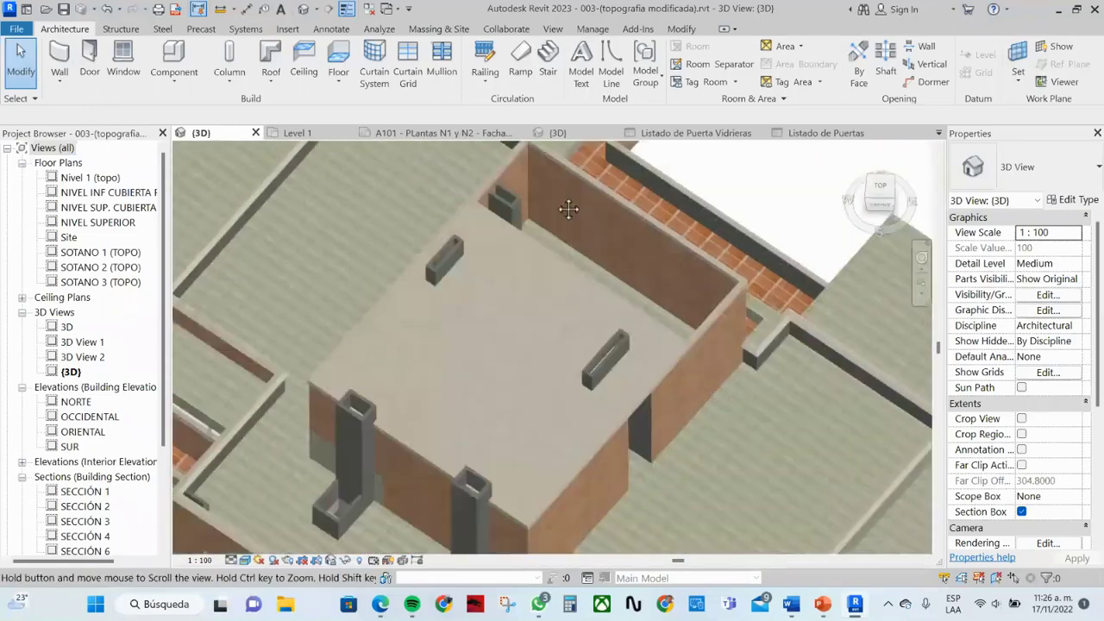
mouse_move(387, 365)
shift+middle_down()
mouse_move(352, 387)
mouse_move(394, 163)
shift+middle_up()
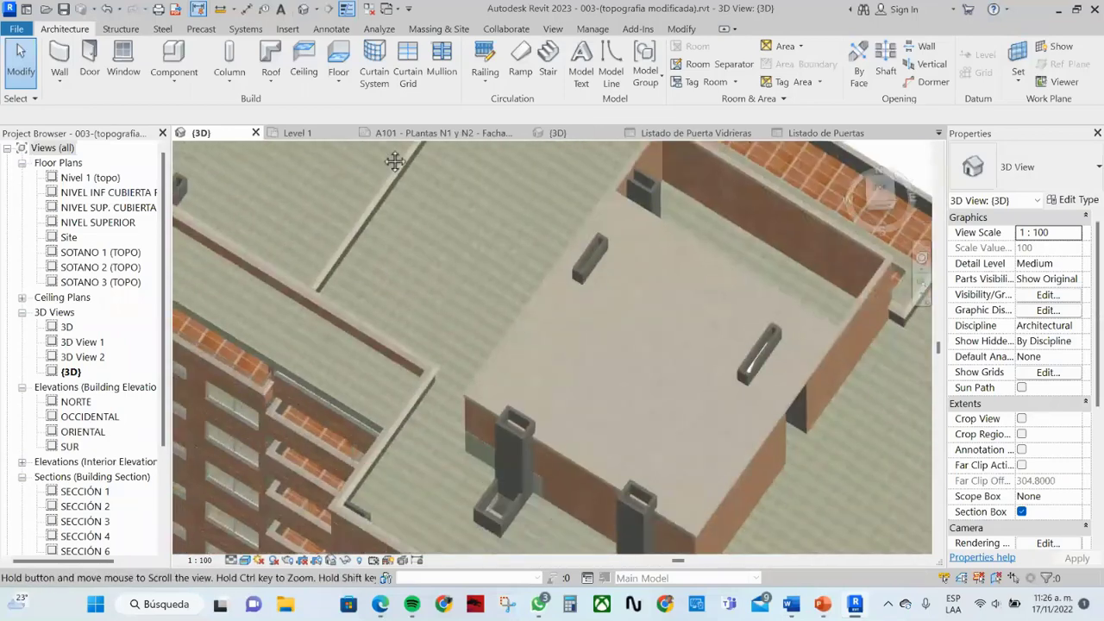
scroll(496, 440, up, 2)
scroll(495, 440, down, 1)
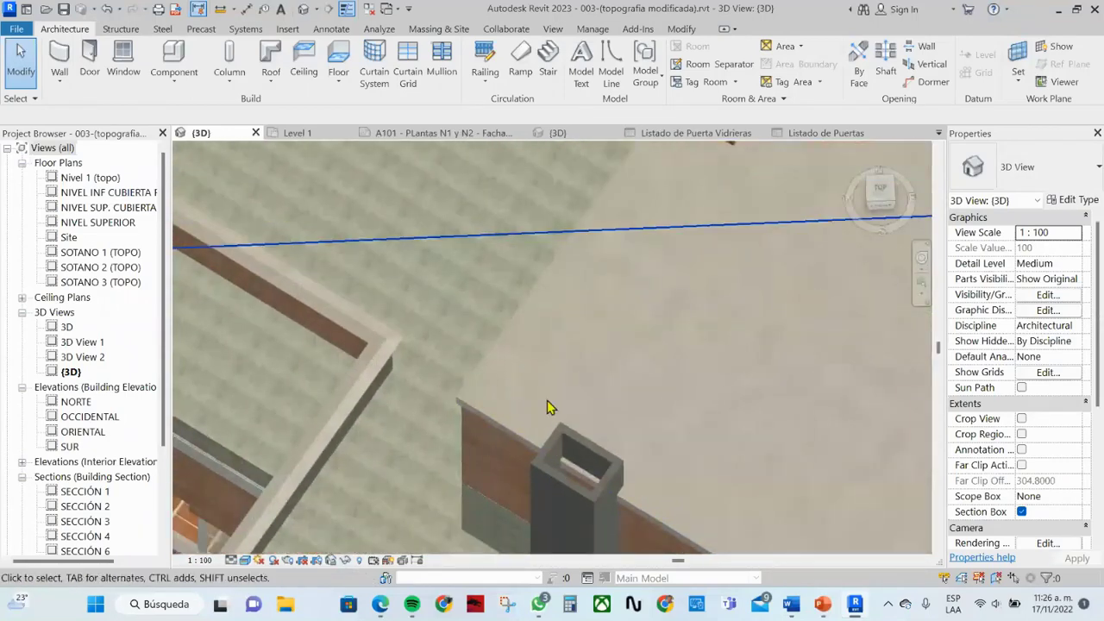
scroll(546, 406, down, 4)
mouse_move(547, 406)
shift+middle_down()
mouse_move(562, 297)
mouse_move(522, 341)
shift+middle_up()
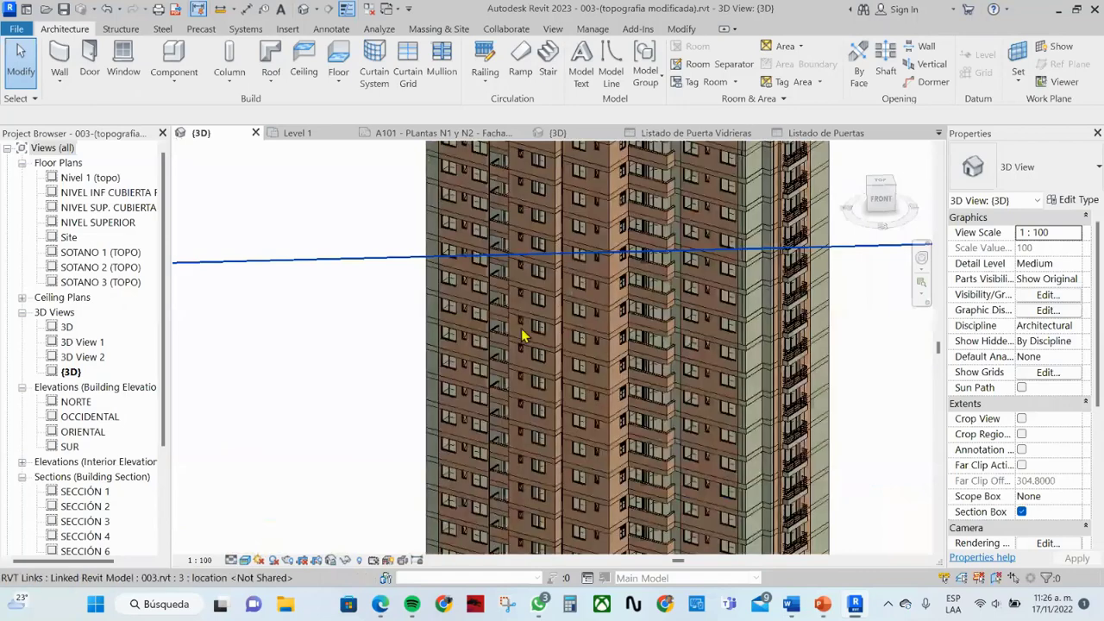
scroll(520, 344, down, 2)
Select the whole linked model with Tab, zoom out, and return to the course presentation
key(Tab)
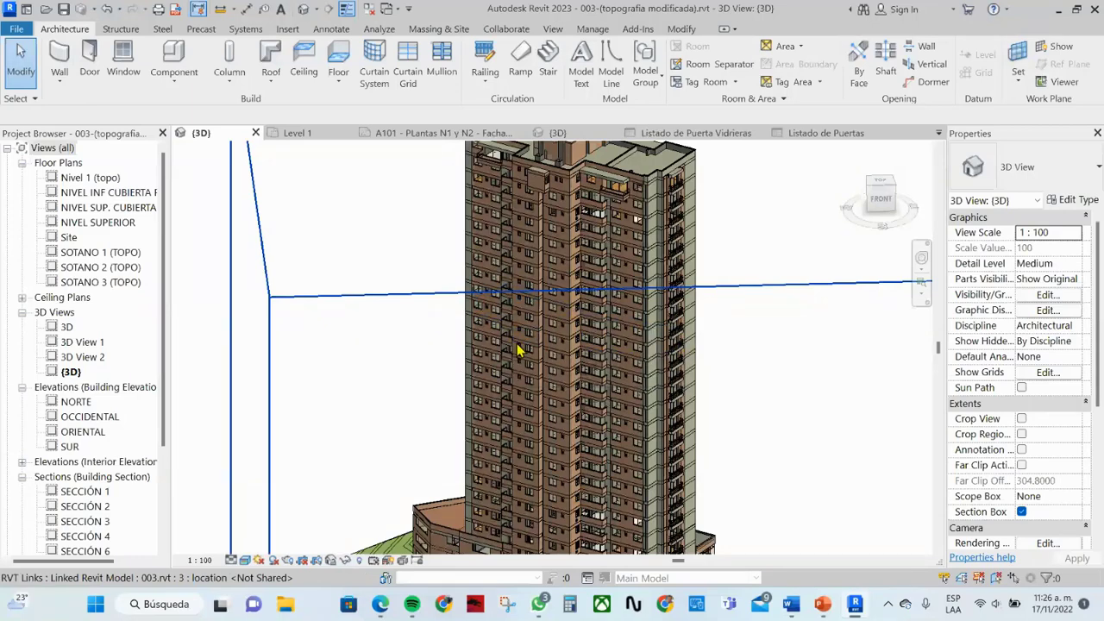
scroll(517, 350, down, 2)
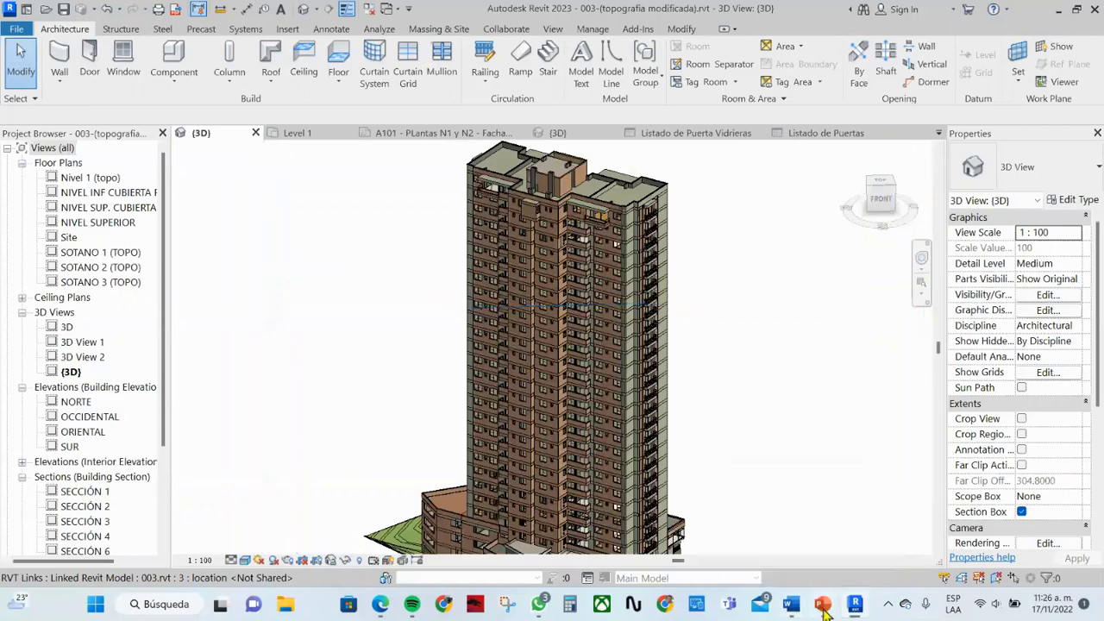
click(822, 603)
Advance to slide 6, Módulo 4, covering materials, families, stairs, ramps and railings
scroll(425, 423, down, 1)
scroll(426, 424, down, 1)
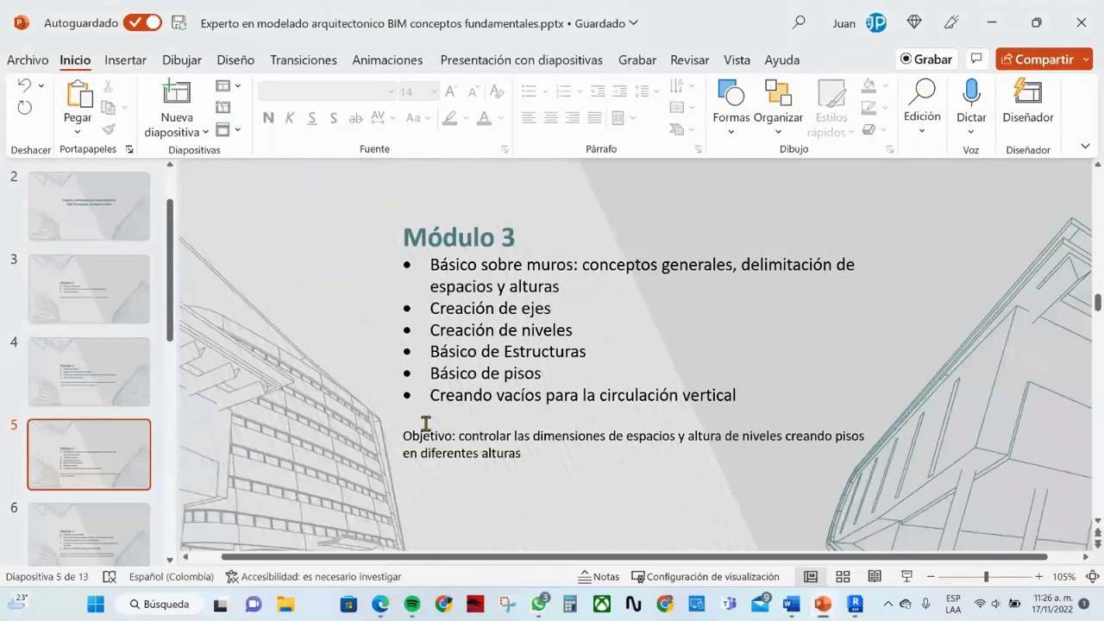
scroll(425, 423, down, 1)
scroll(425, 423, down, 1)
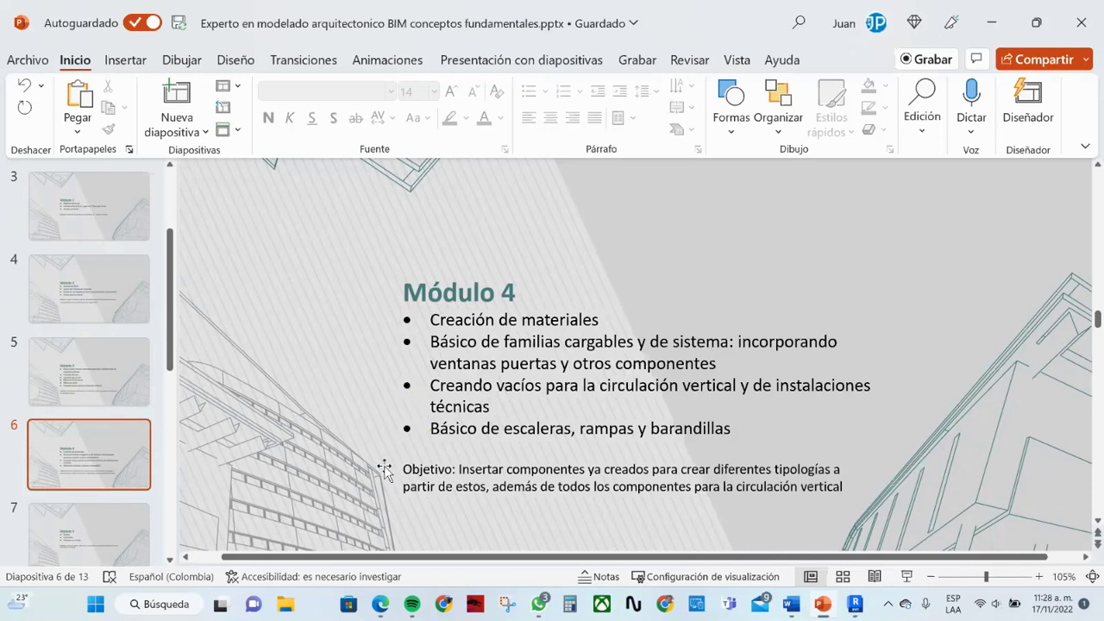
Bring Revit back in front, showing the 003-(topografia modificada) tower 3D view
scroll(385, 461, down, 1)
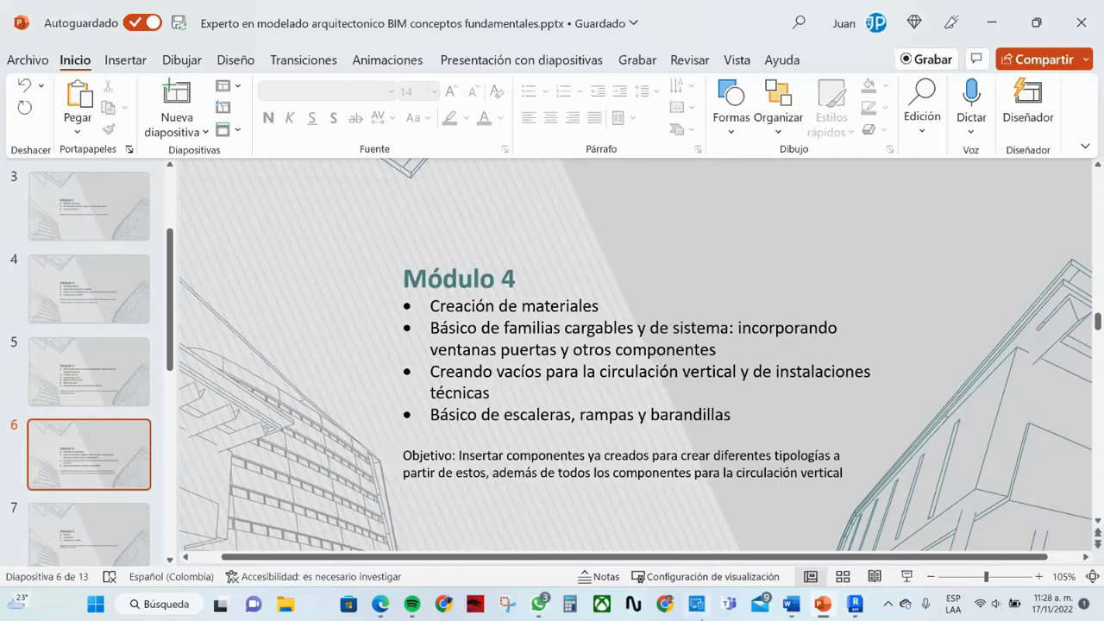
click(857, 605)
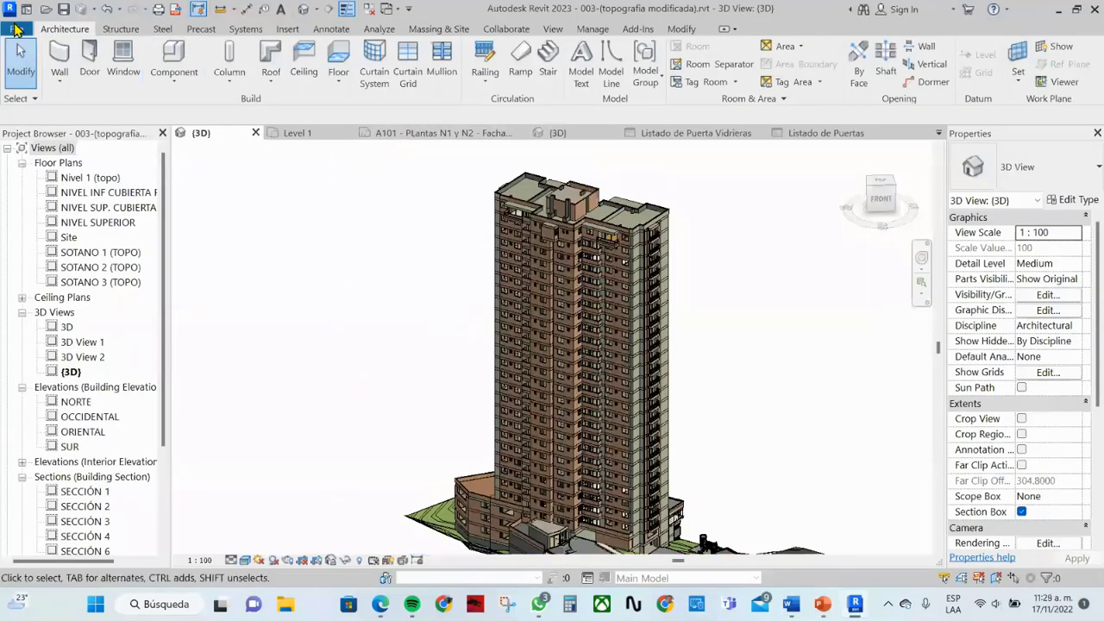
Close the 003 project, answering its save prompt
click(16, 28)
click(69, 358)
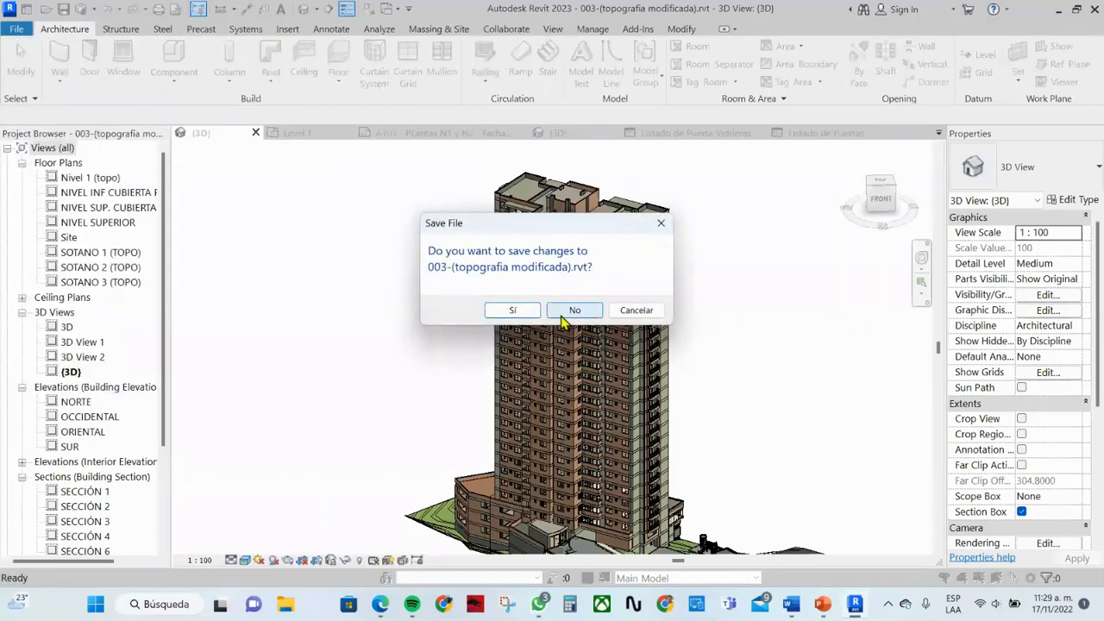
click(510, 310)
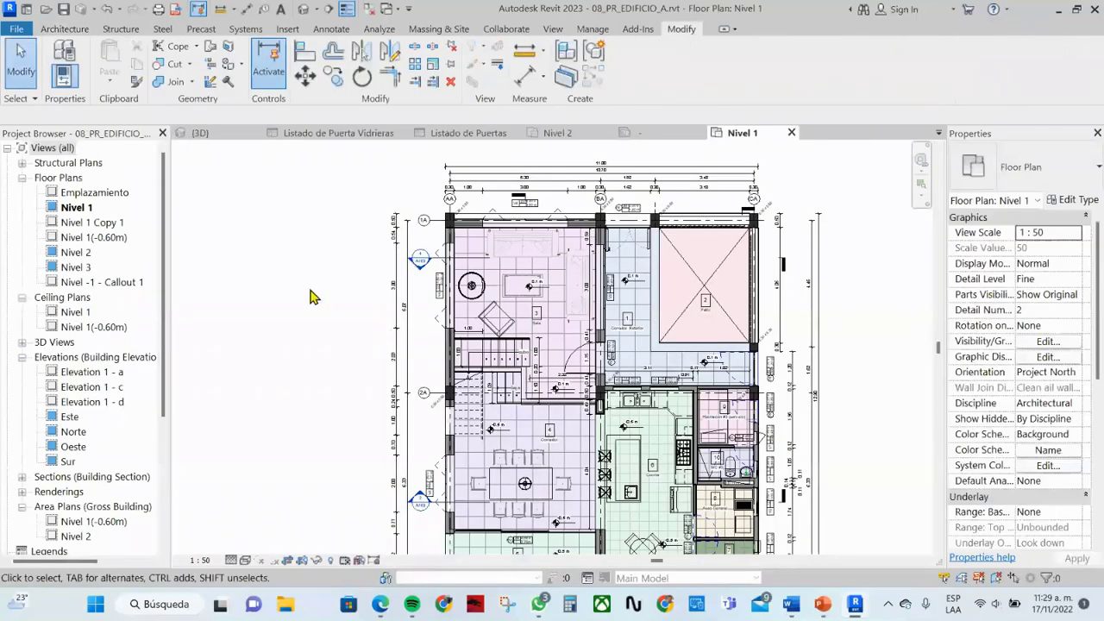
Close the 08_PR_EDIFICIO_A project, answering its save prompt
click(16, 29)
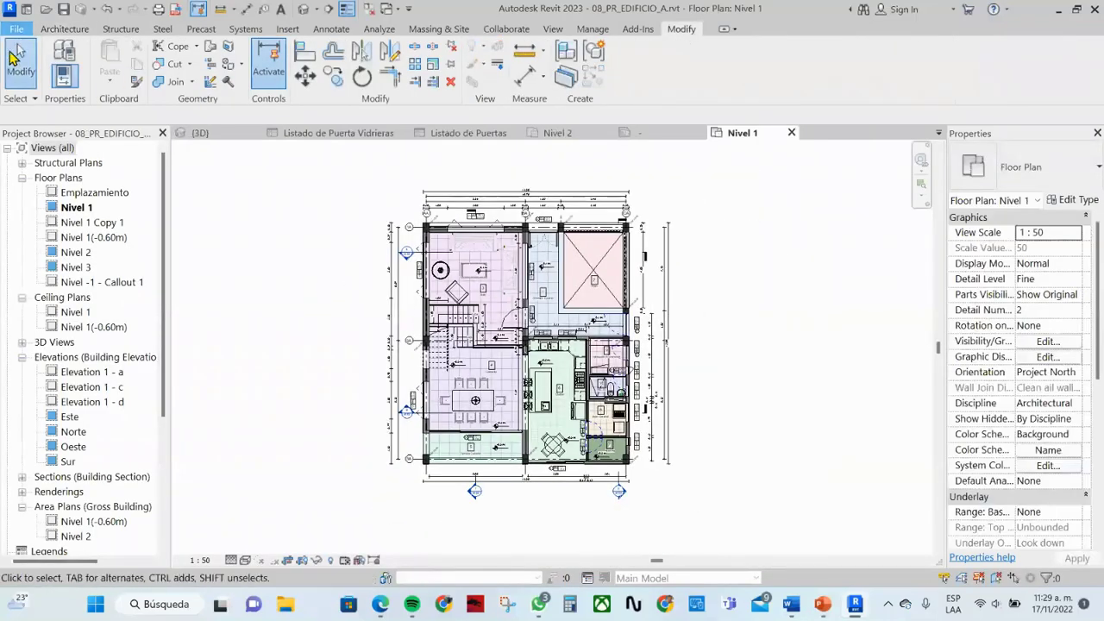
click(71, 366)
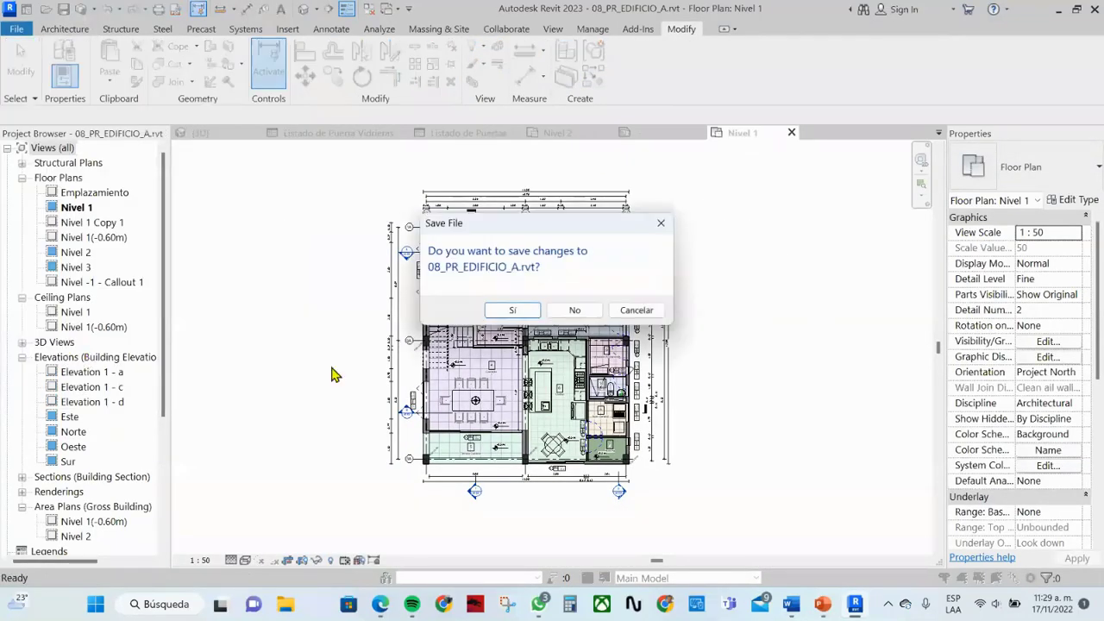
click(573, 314)
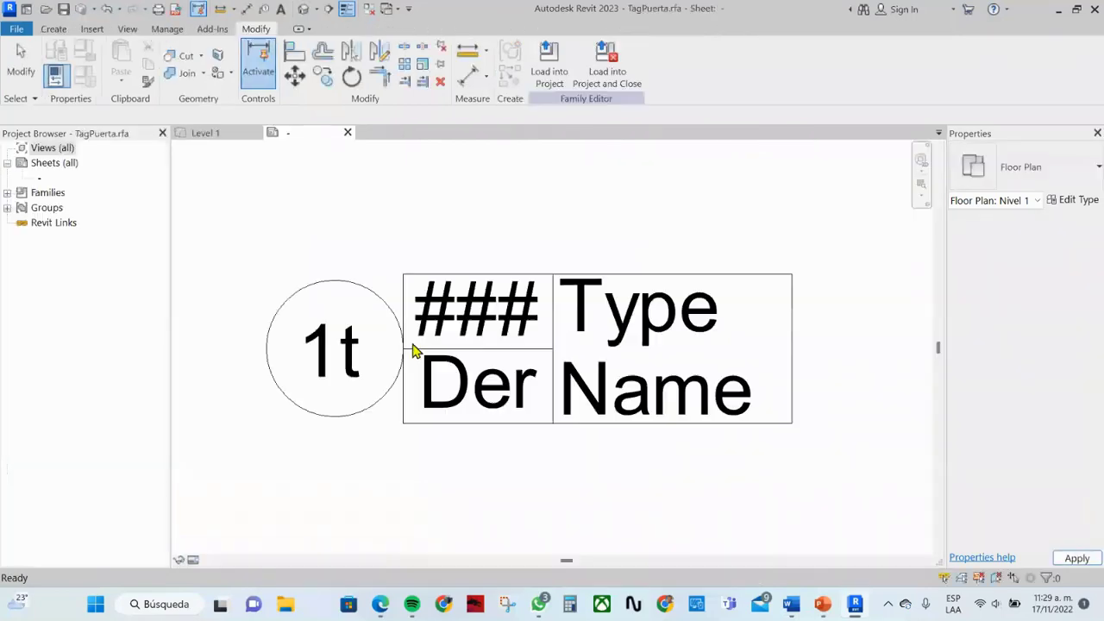
Close the TagPuerta family, discarding its changes
click(16, 28)
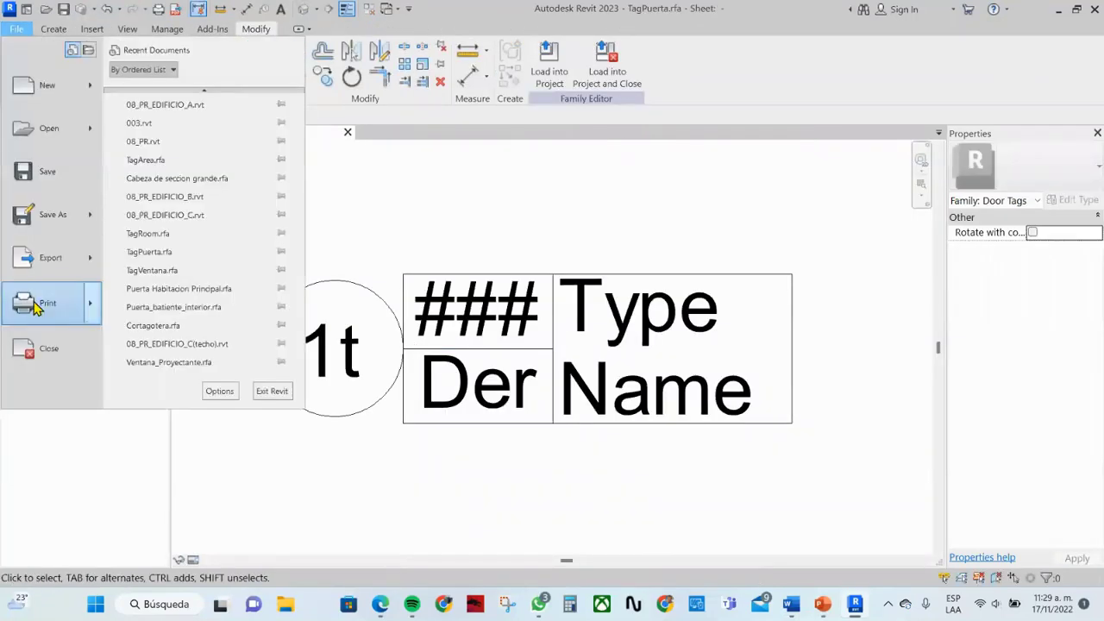
click(49, 364)
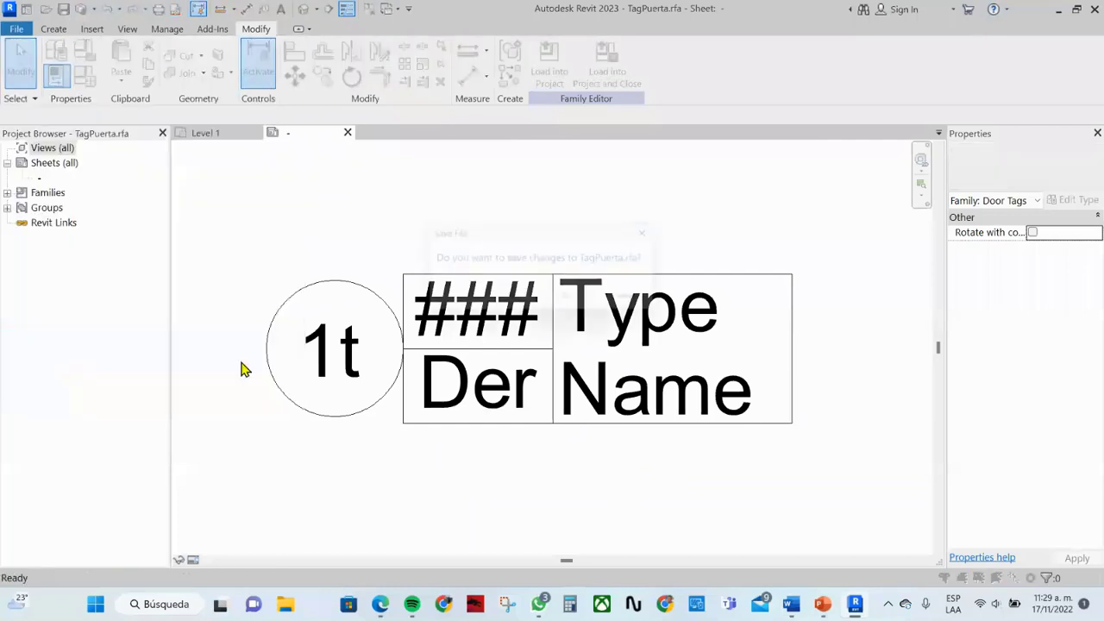
click(562, 309)
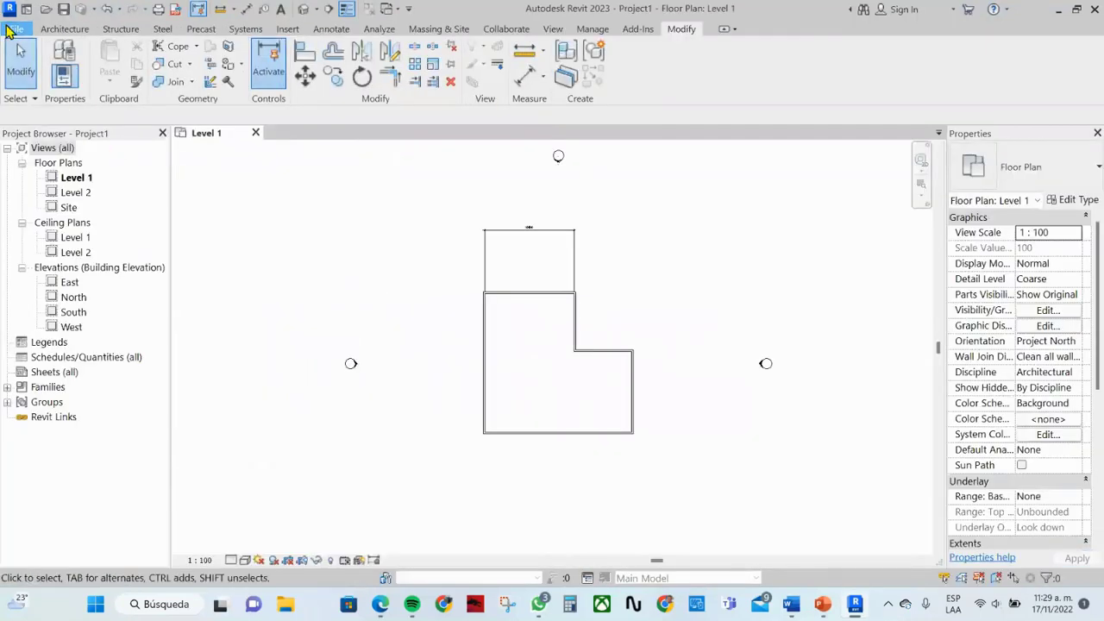
Show the File menu's recent documents list, then dismiss it with Escape
click(17, 29)
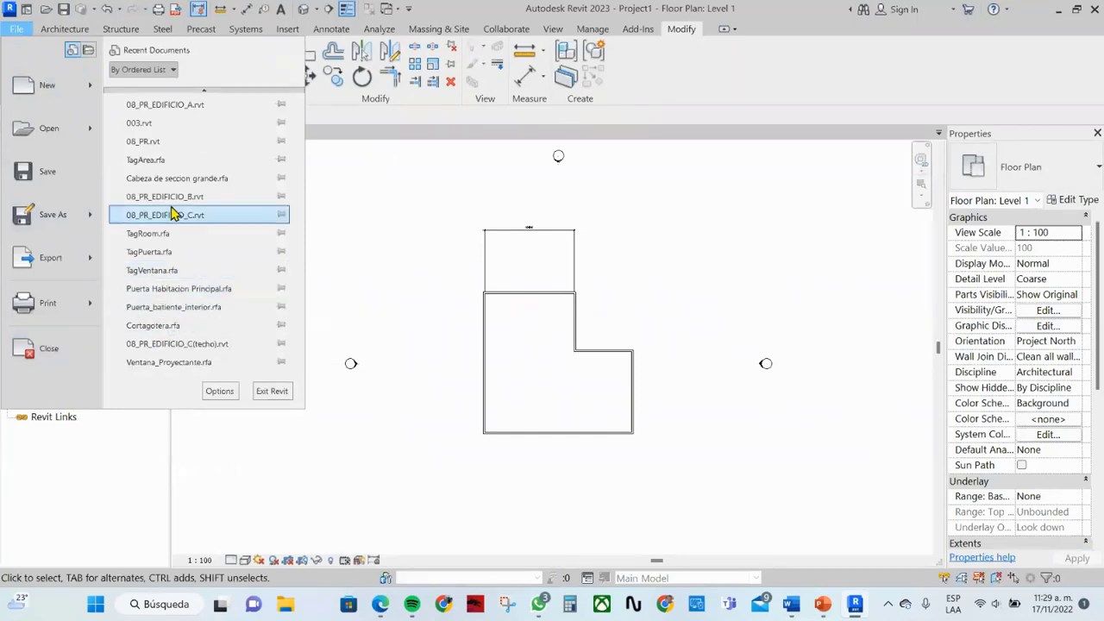
key(Escape)
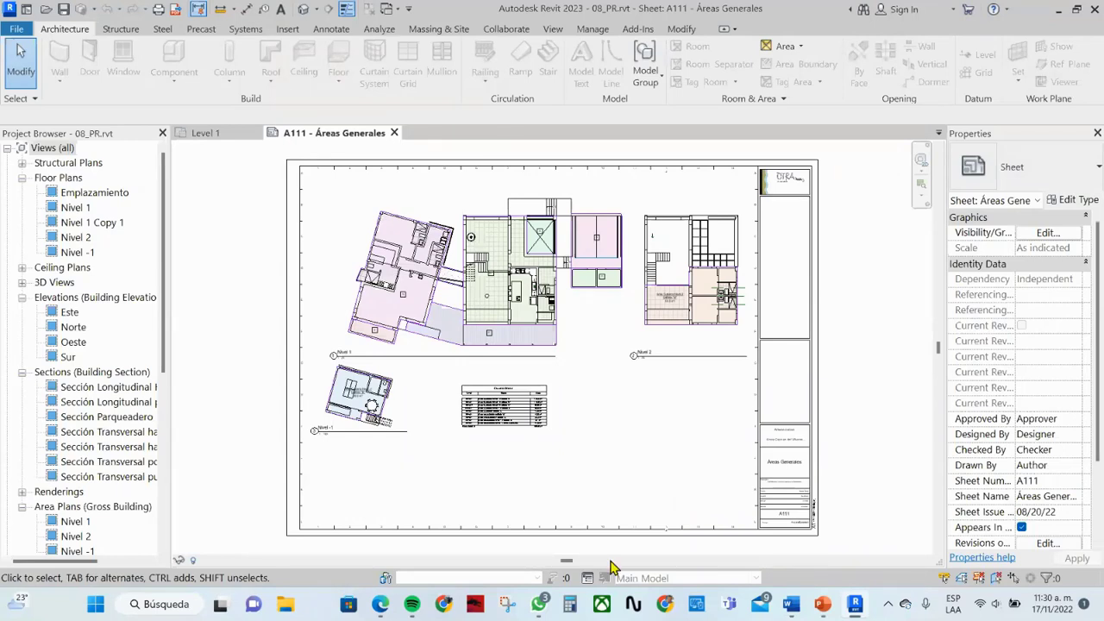
Open the default 3D view and orbit around the site
click(303, 10)
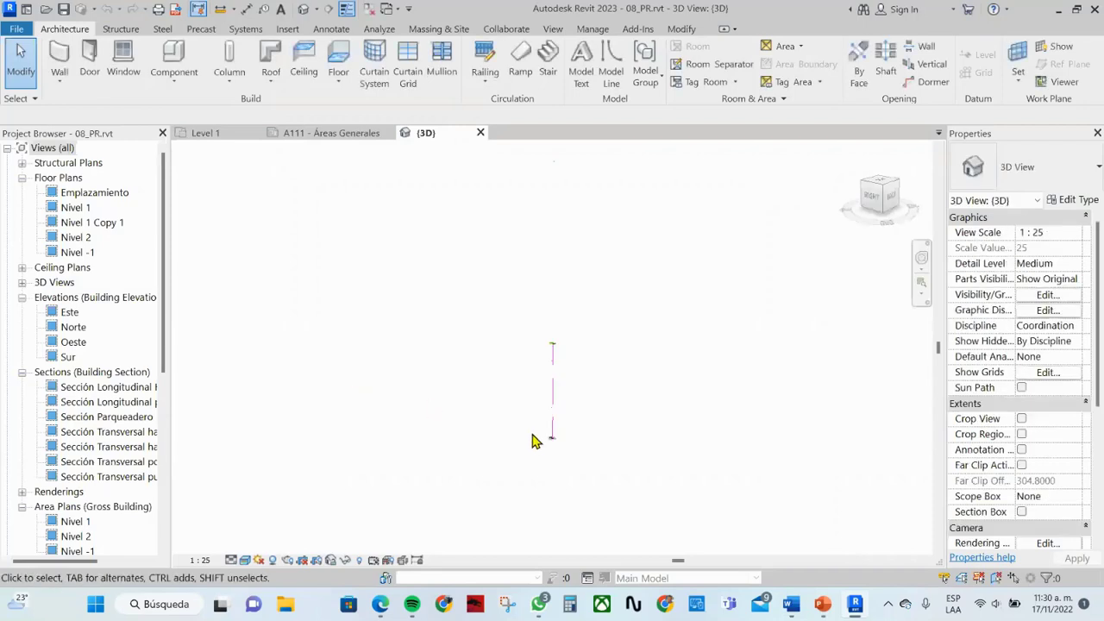
mouse_move(531, 441)
shift+middle_down()
mouse_move(554, 469)
mouse_move(580, 469)
shift+middle_up()
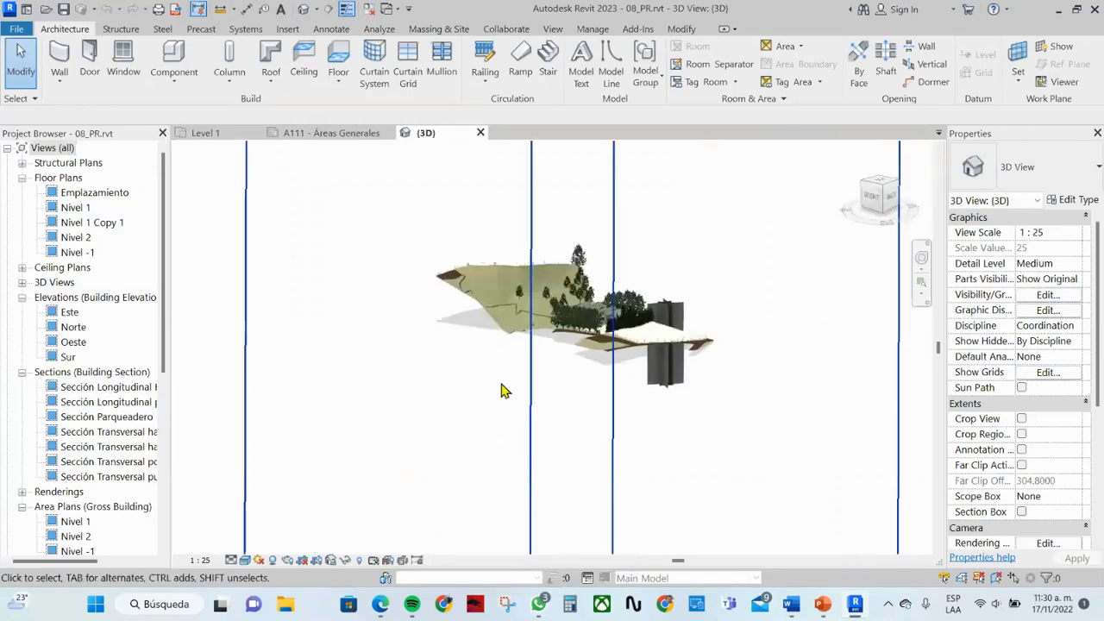
scroll(563, 328, up, 2)
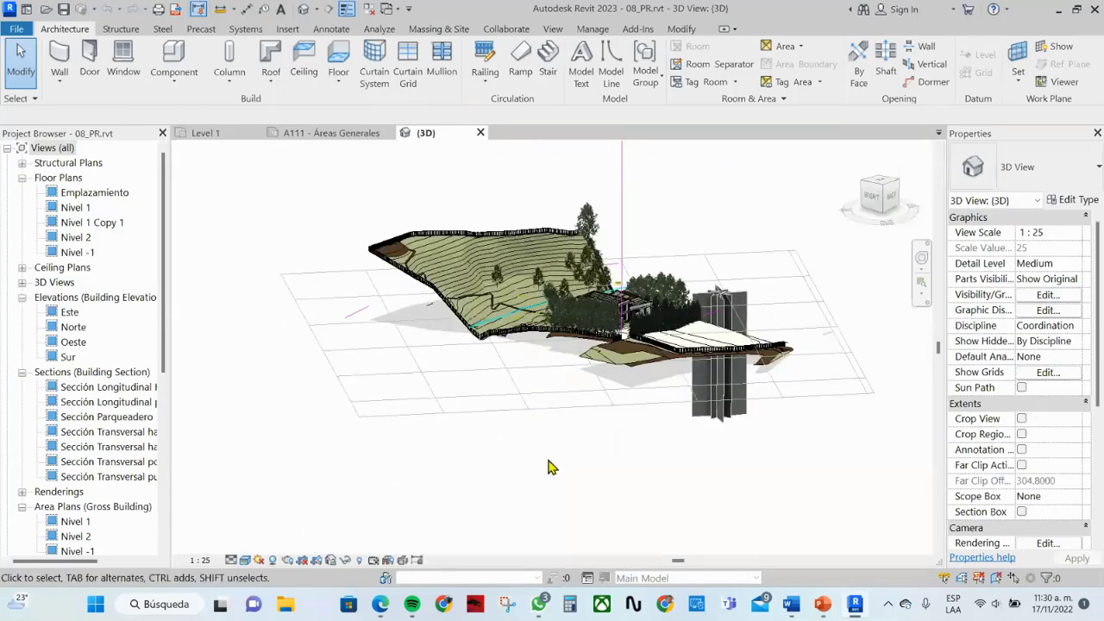
Check the imported categories in Visibility/Graphics (VG) and close it without changes
key(v)
key(g)
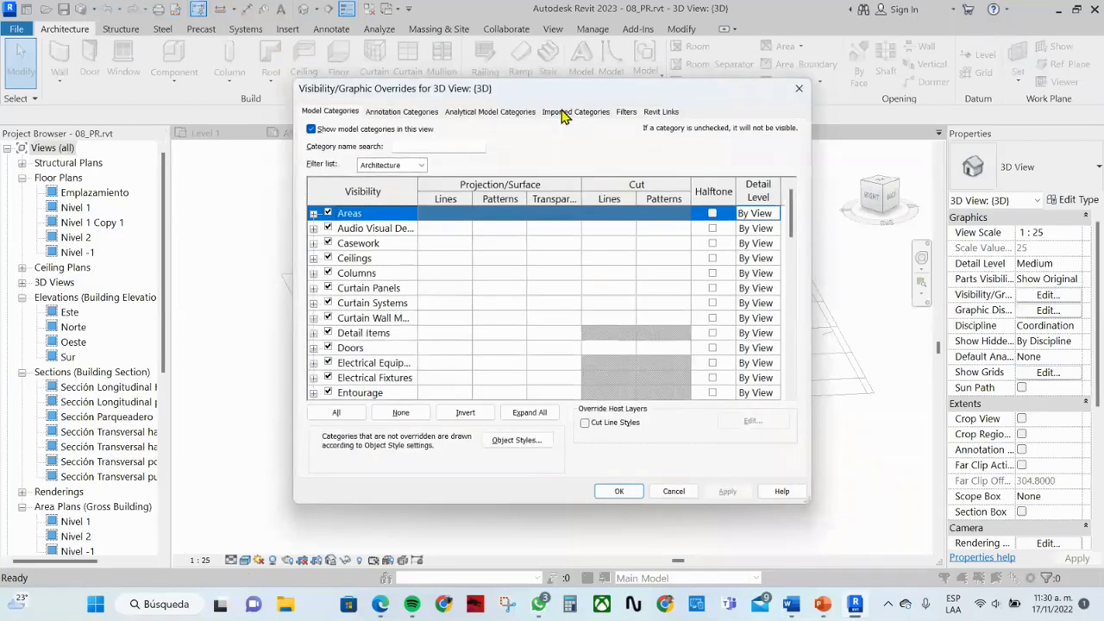
click(561, 113)
click(660, 492)
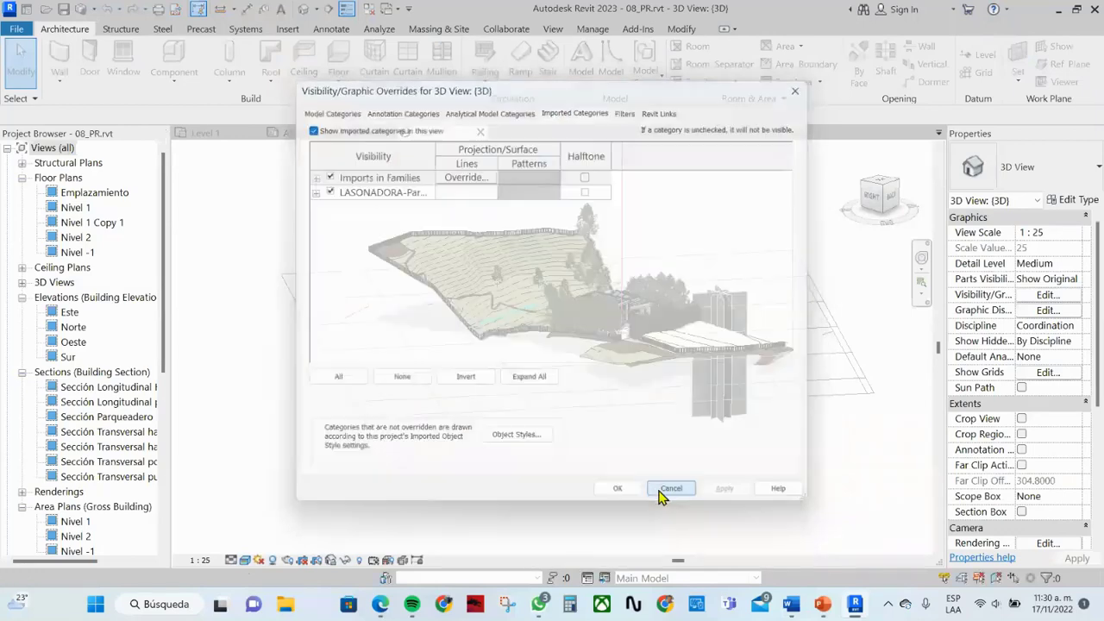
Zoom in on the LASONADORA-ParaRevit.dwg import and hide it in the 3D view
scroll(552, 402, down, 2)
scroll(533, 403, down, 1)
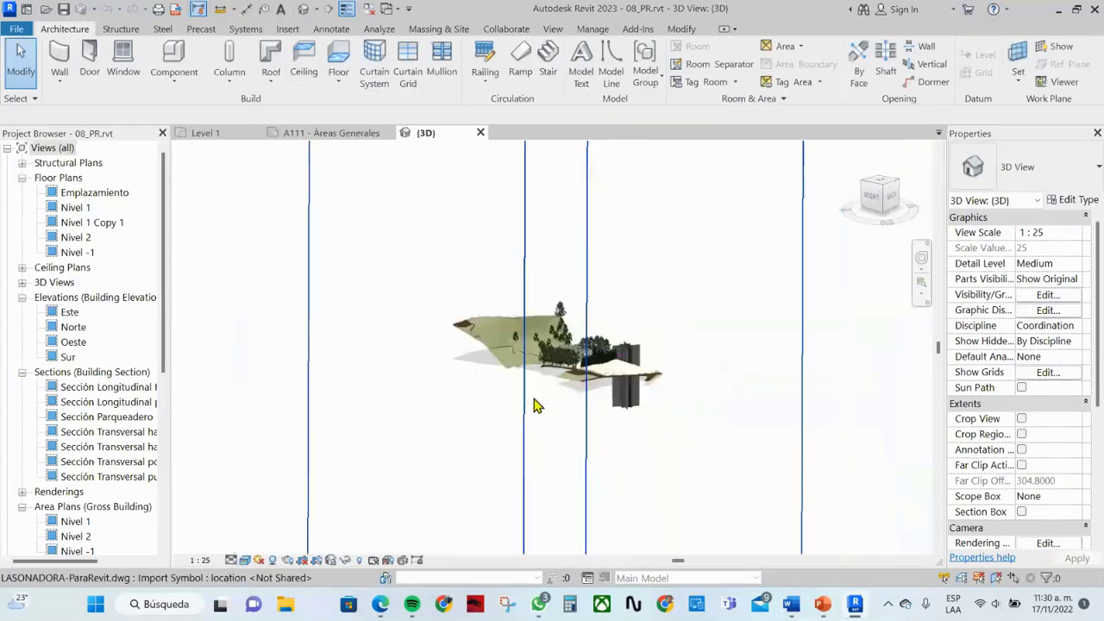
scroll(539, 465, down, 2)
middle_drag(544, 495, 525, 559)
scroll(522, 528, down, 2)
scroll(533, 528, down, 1)
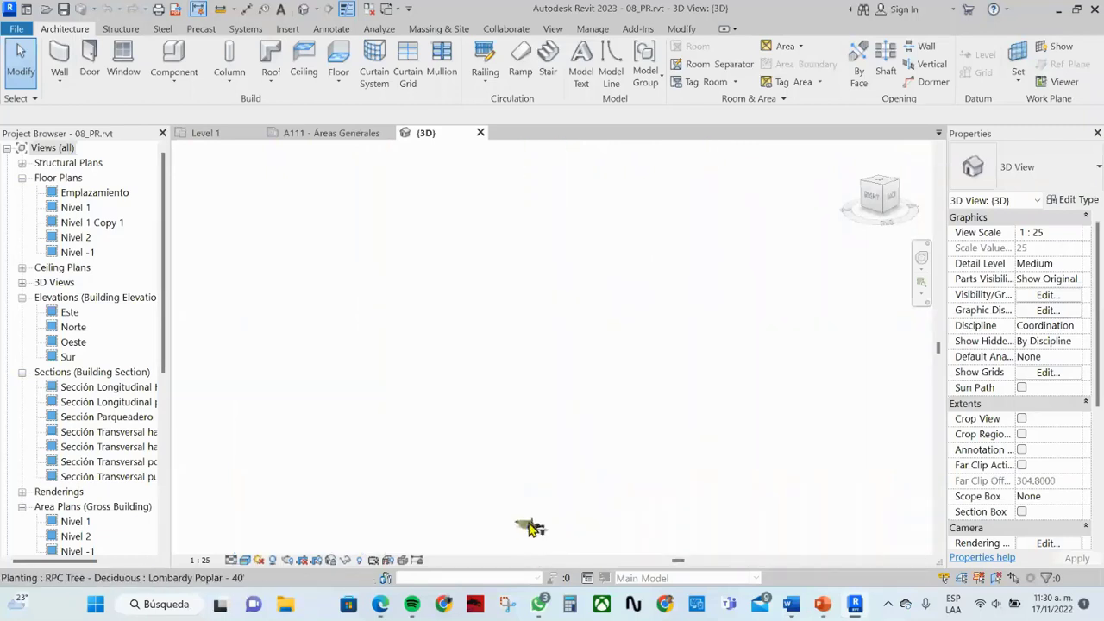
scroll(530, 526, up, 3)
scroll(526, 524, down, 3)
scroll(528, 522, up, 2)
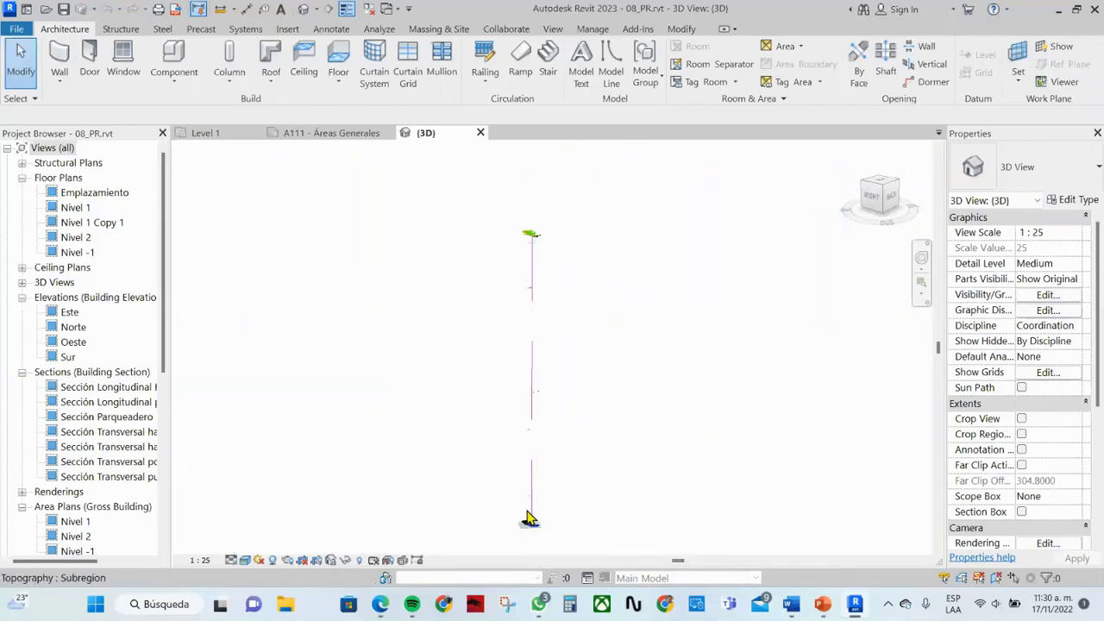
scroll(531, 466, up, 3)
scroll(536, 336, up, 2)
scroll(538, 215, up, 2)
scroll(534, 233, up, 2)
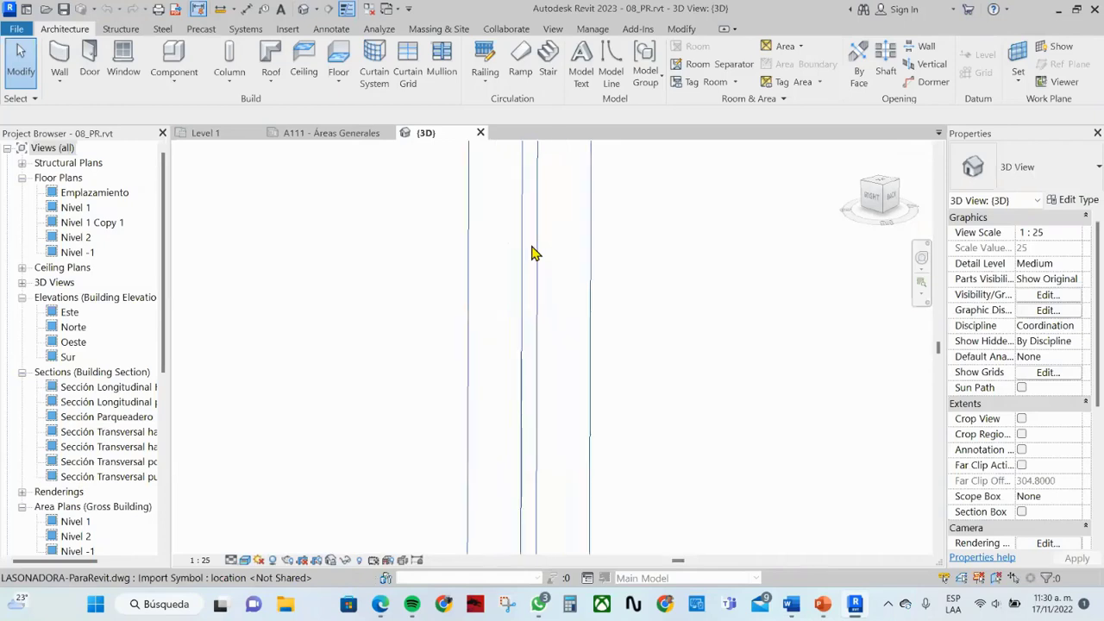
scroll(478, 302, down, 3)
scroll(505, 197, up, 3)
scroll(505, 198, up, 1)
scroll(505, 198, up, 1)
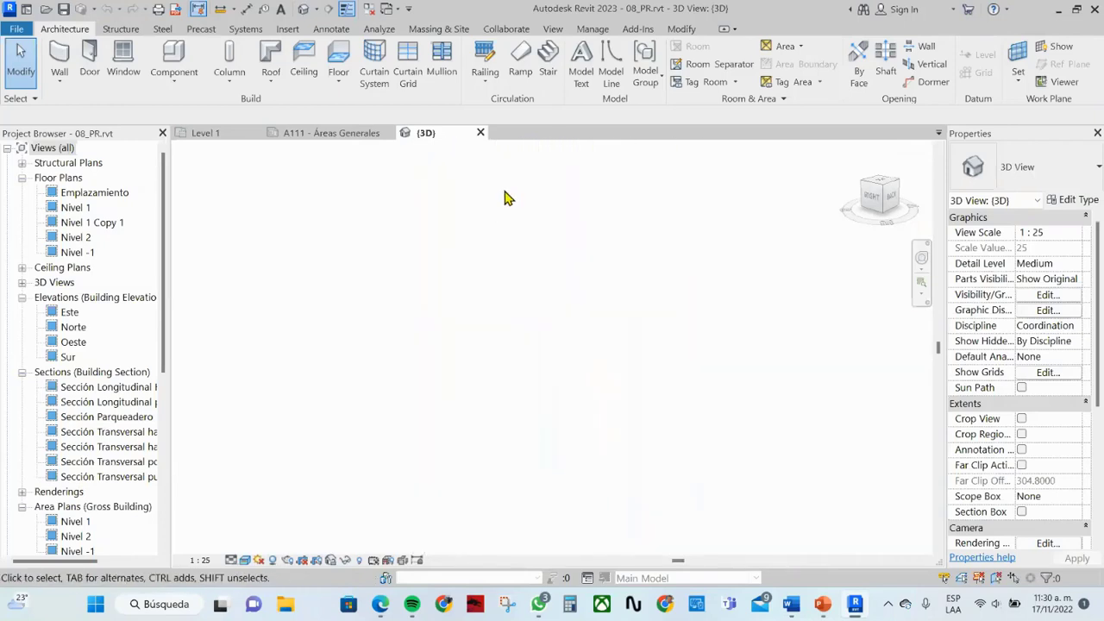
middle_drag(505, 198, 451, 347)
scroll(458, 332, down, 2)
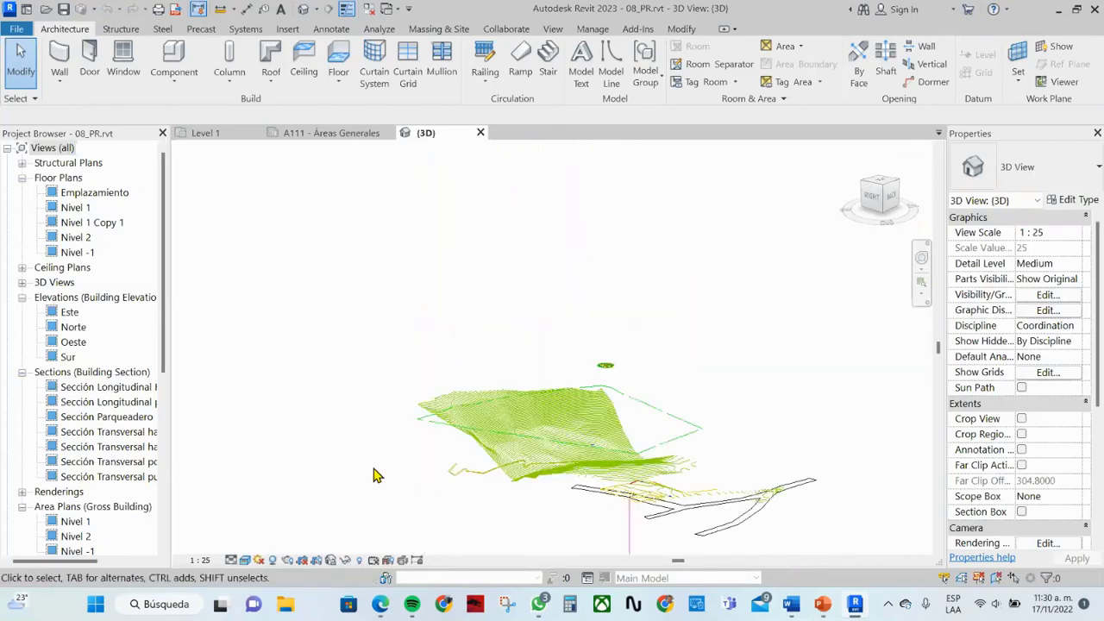
scroll(603, 482, up, 3)
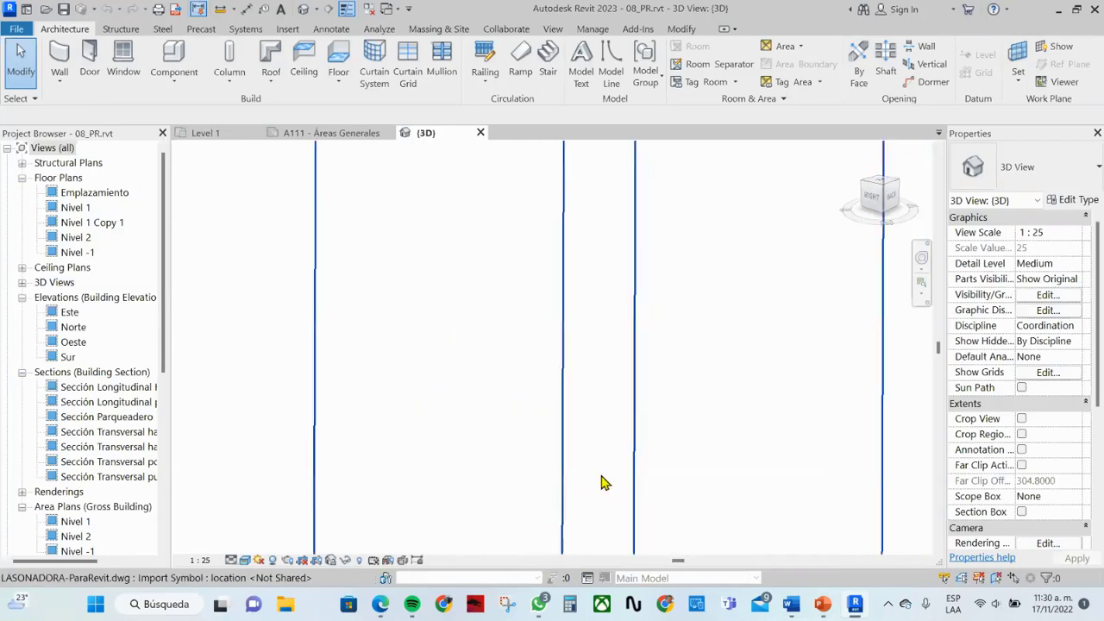
scroll(604, 483, up, 2)
scroll(621, 513, up, 2)
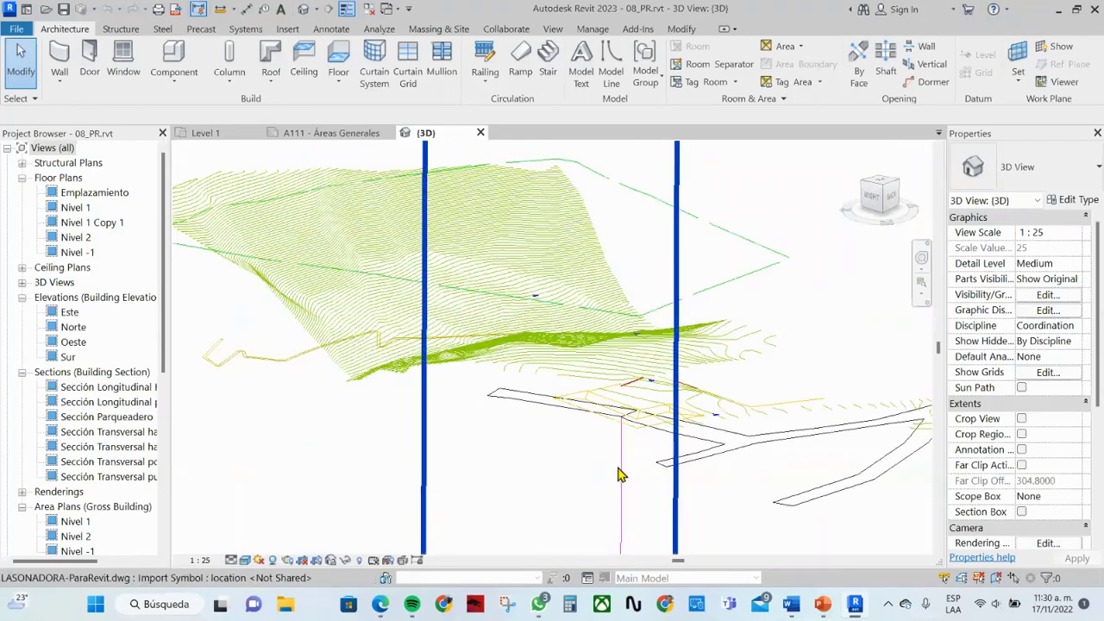
scroll(623, 440, up, 5)
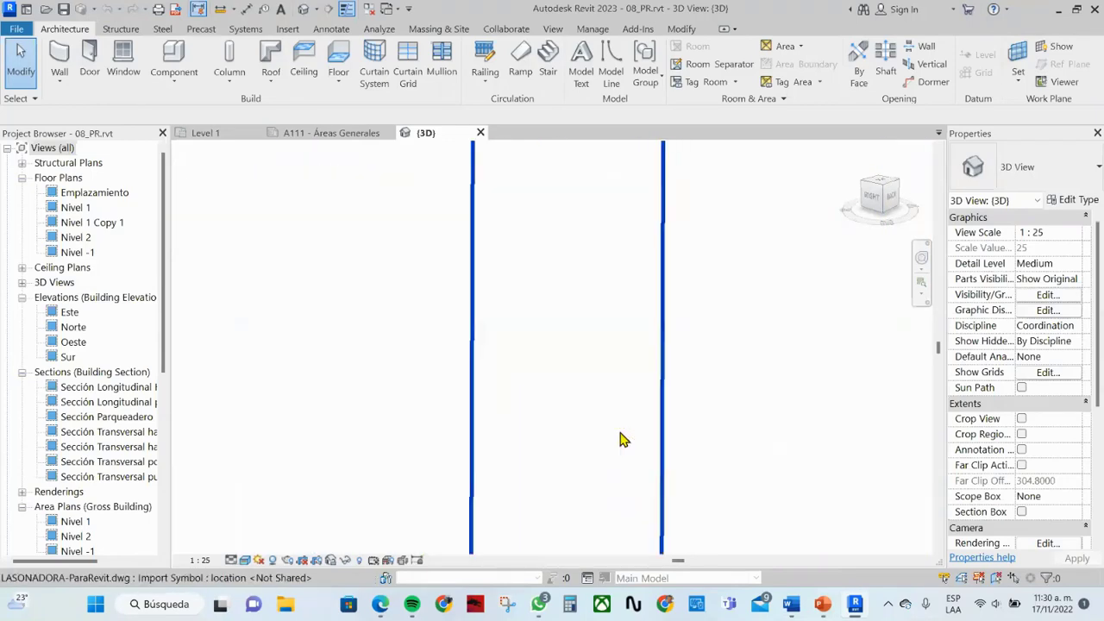
scroll(623, 444, up, 2)
scroll(623, 448, up, 2)
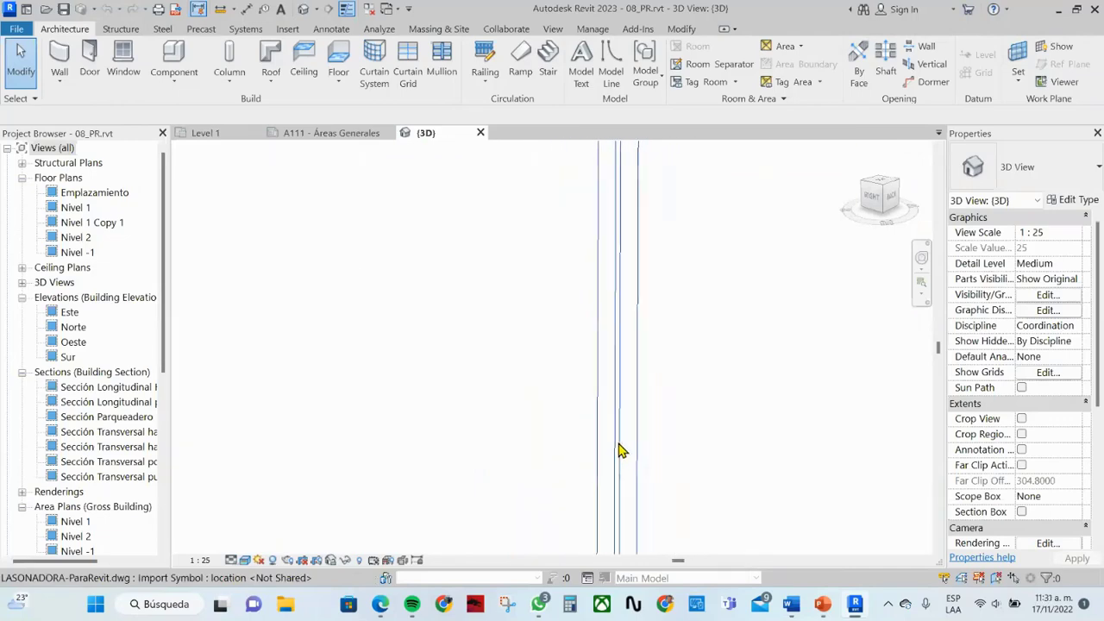
click(621, 449)
right_click(620, 444)
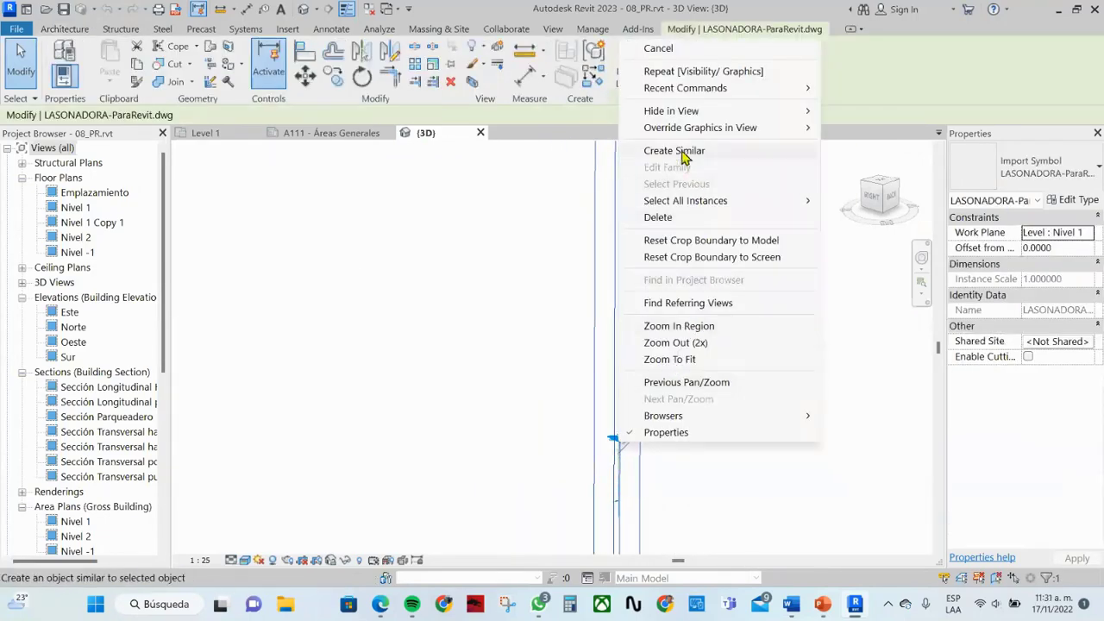
mouse_move(671, 110)
click(865, 112)
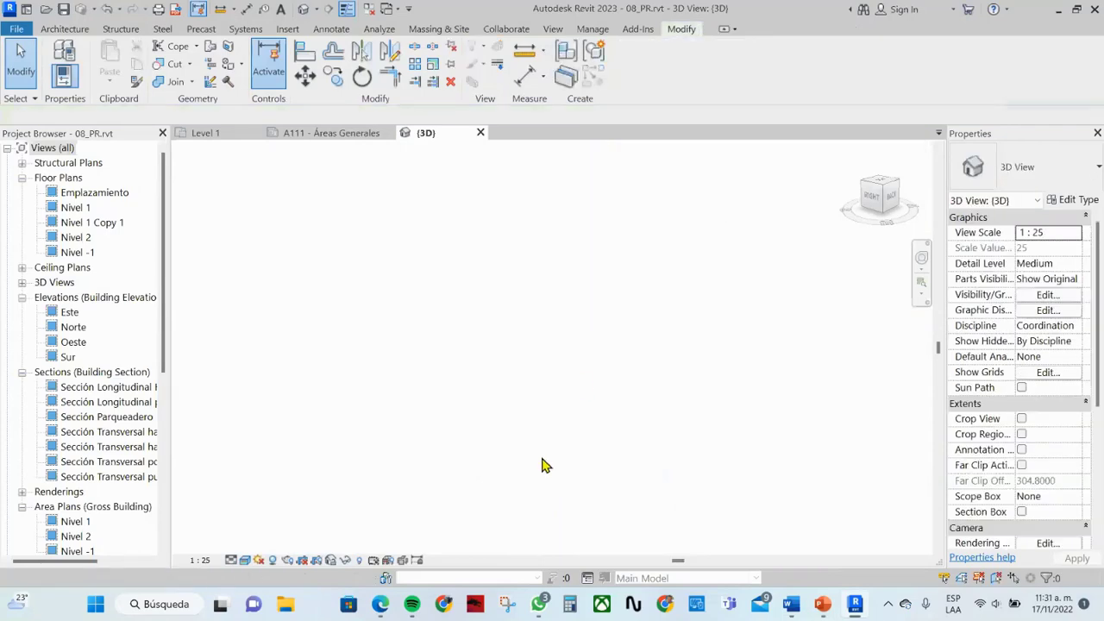
Orbit to a top-down site view and select the left, EDIFICIO_A and EDIFICIO_C linked buildings
mouse_move(564, 380)
shift+middle_down()
mouse_move(163, 536)
mouse_move(448, 466)
mouse_move(332, 369)
mouse_move(513, 332)
shift+middle_up()
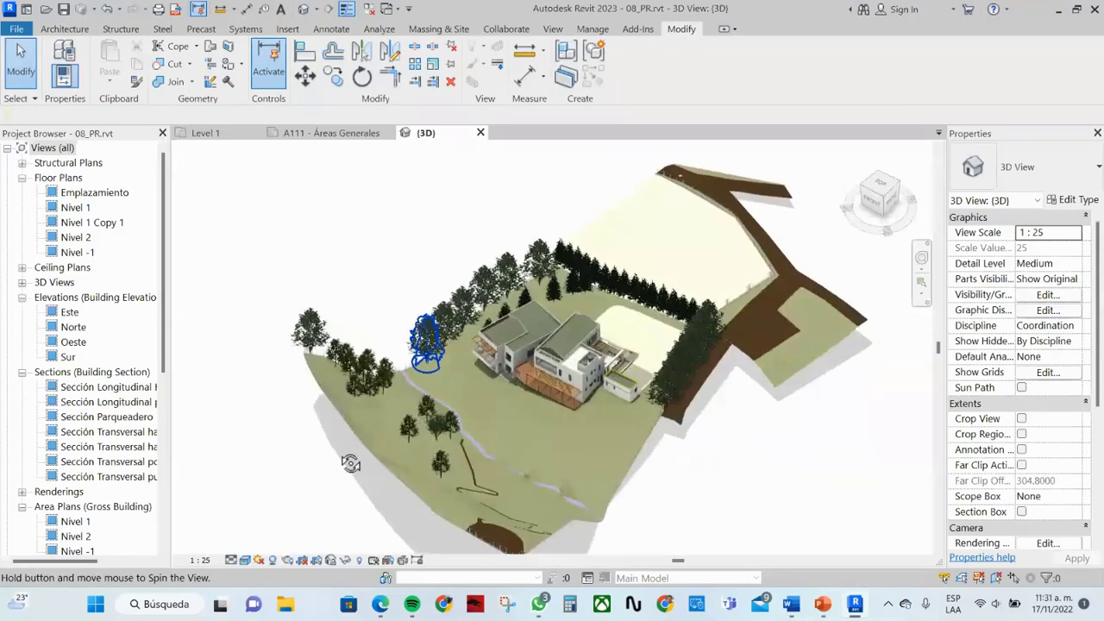
scroll(509, 360, up, 5)
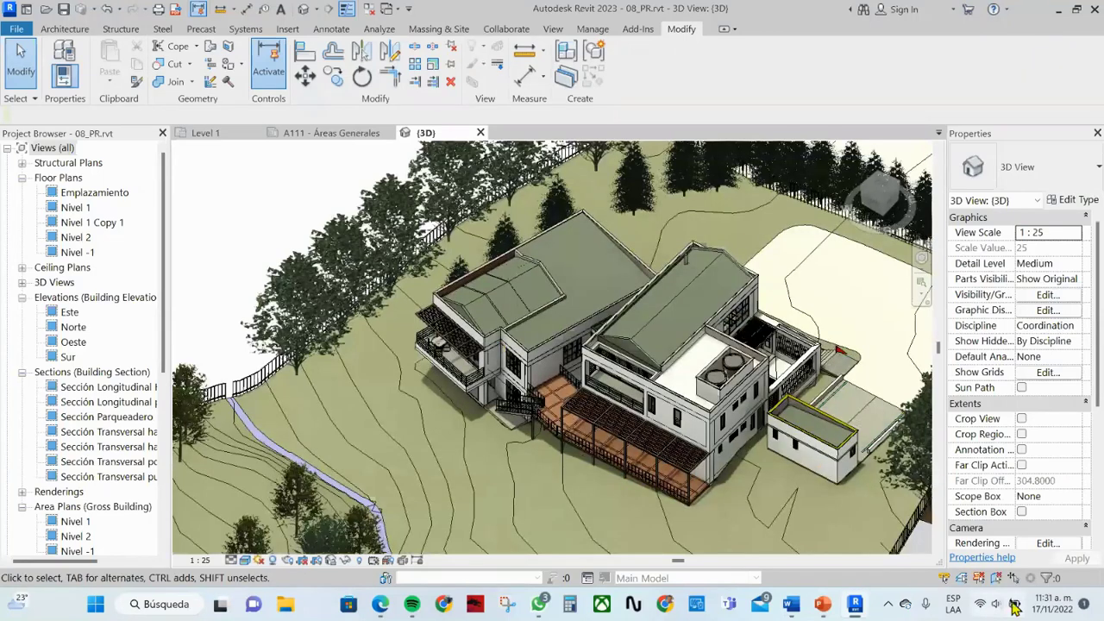
click(503, 357)
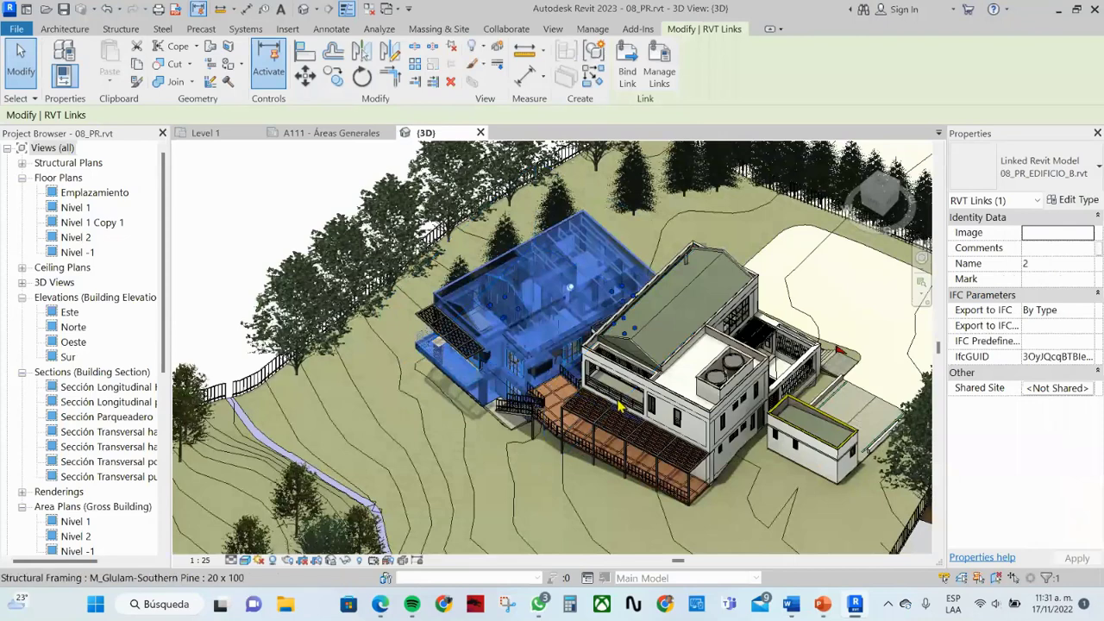
click(681, 412)
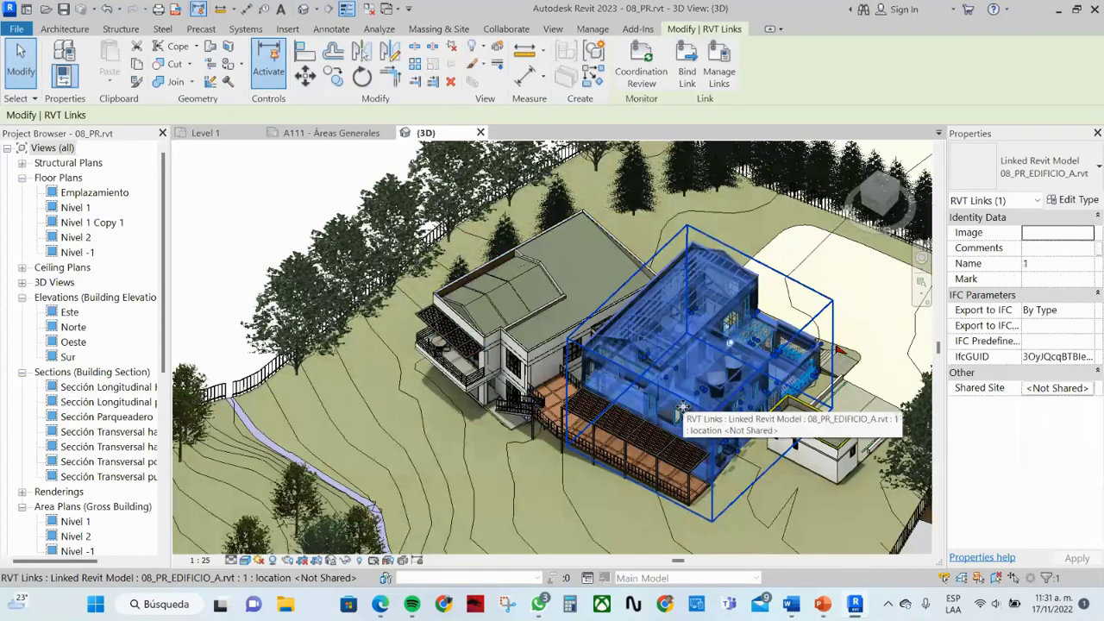
click(810, 455)
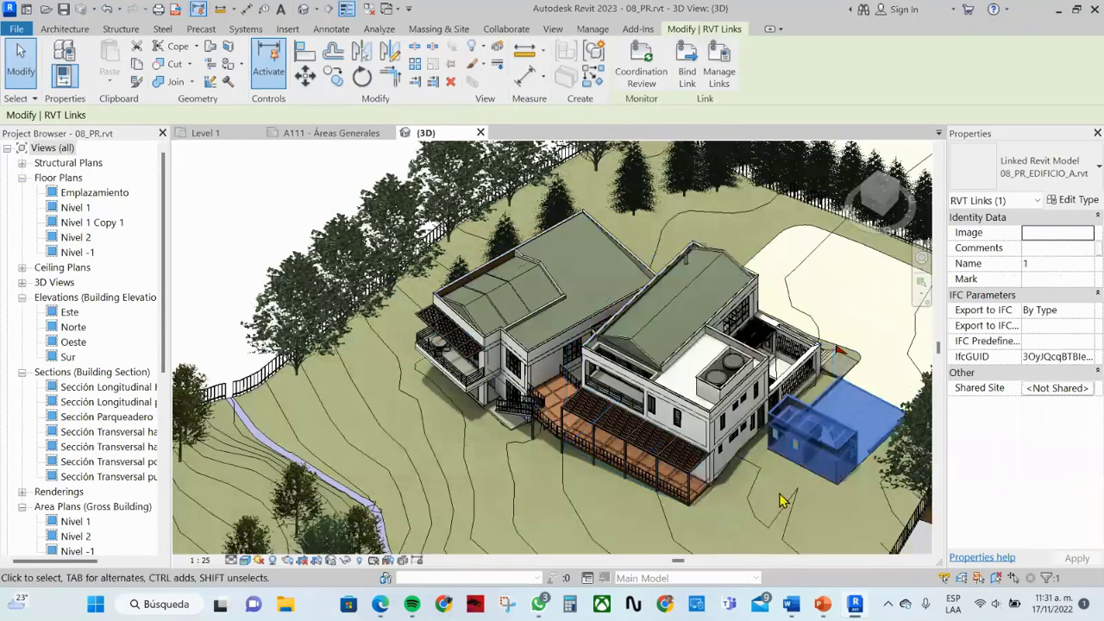
Inspect EDIFICIO_A around the house, then open the Sección Transversal por el portón section
mouse_move(776, 518)
shift+middle_down()
mouse_move(678, 555)
mouse_move(524, 529)
mouse_move(475, 468)
mouse_move(500, 446)
mouse_move(738, 483)
mouse_move(757, 381)
mouse_move(731, 429)
mouse_move(798, 457)
shift+middle_up()
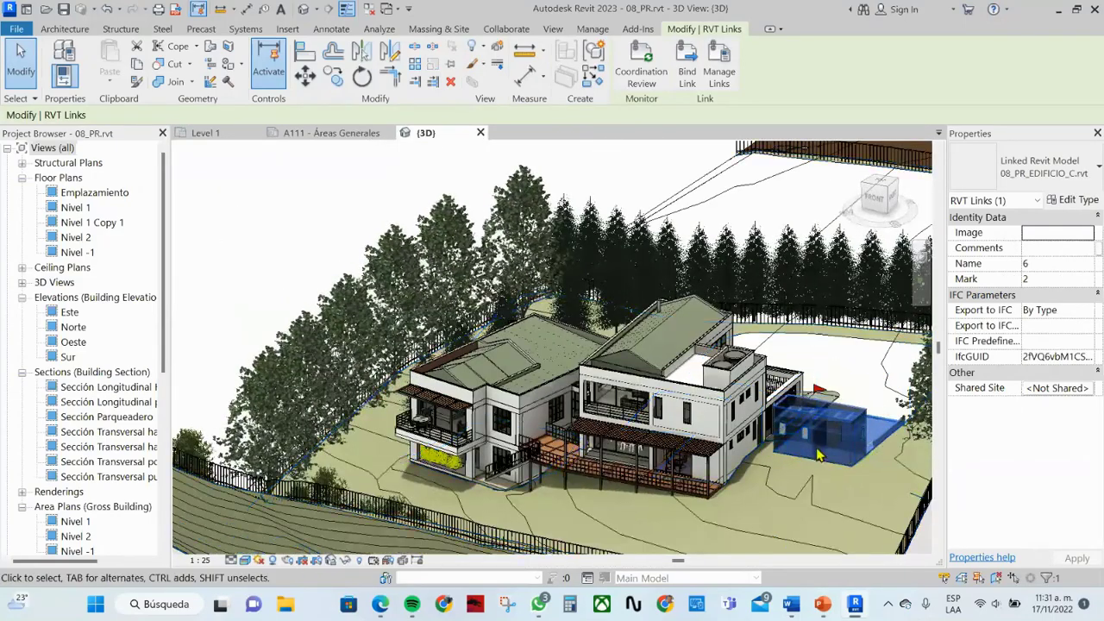
scroll(720, 489, up, 3)
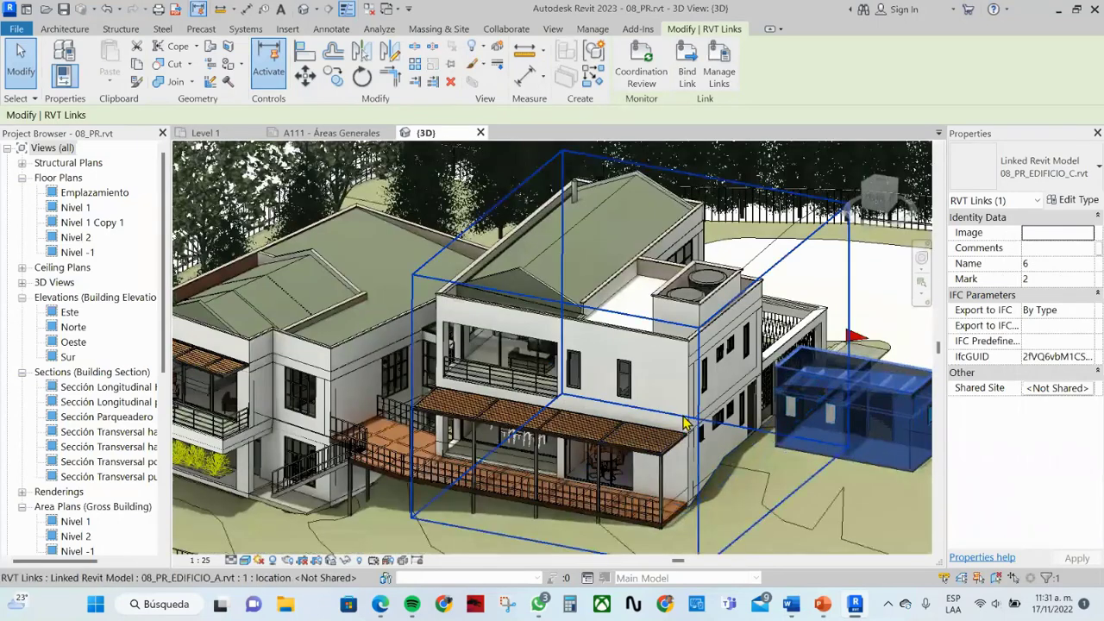
scroll(685, 423, down, 3)
click(742, 406)
mouse_move(742, 405)
shift+middle_down()
mouse_move(765, 490)
mouse_move(692, 406)
shift+middle_up()
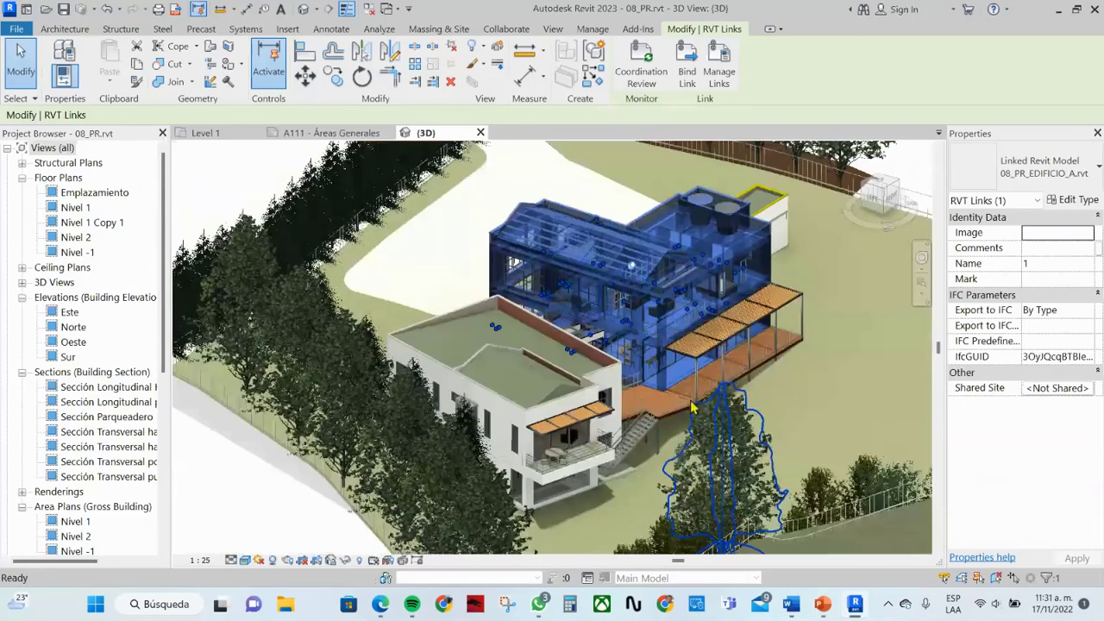
scroll(693, 407, up, 3)
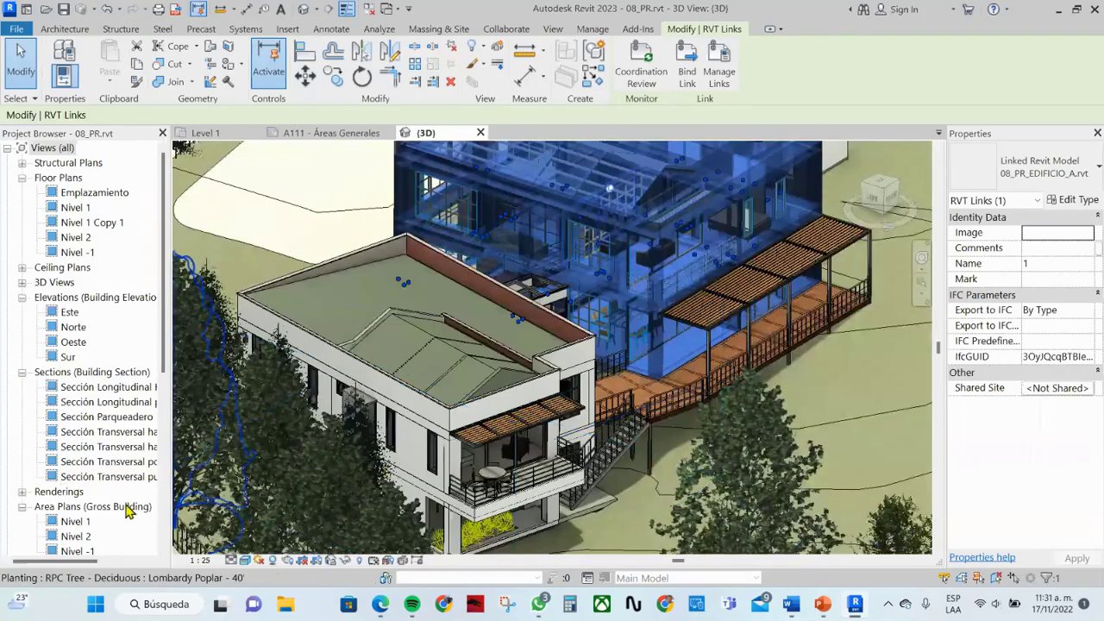
click(86, 467)
double_click(86, 467)
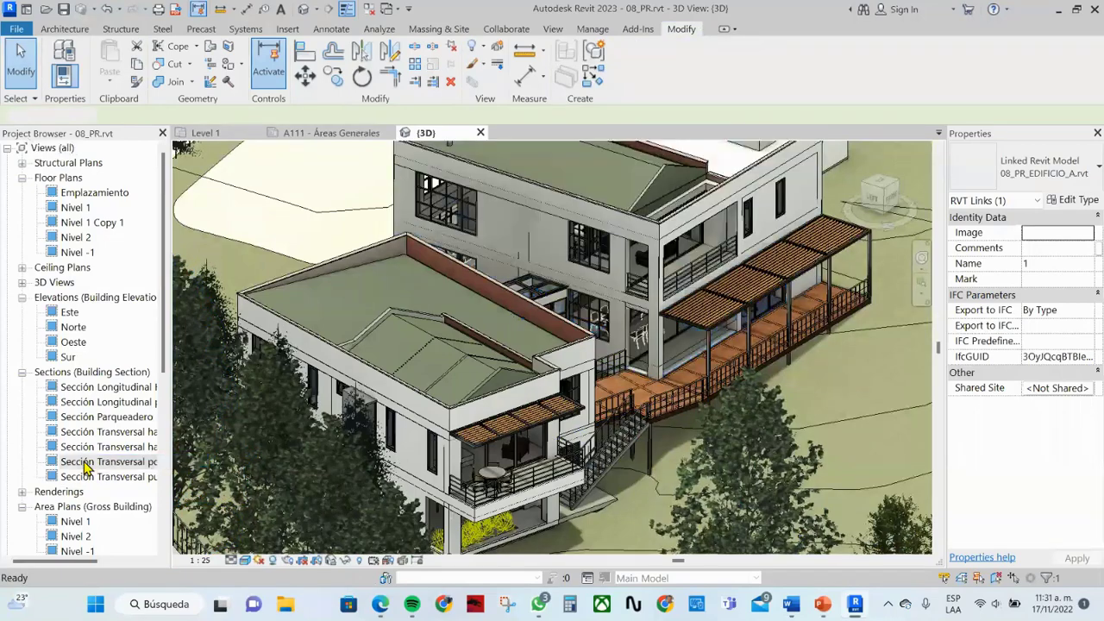
Try the Consistent Colors visual style on the portón section, then return it to Hidden Line
click(254, 316)
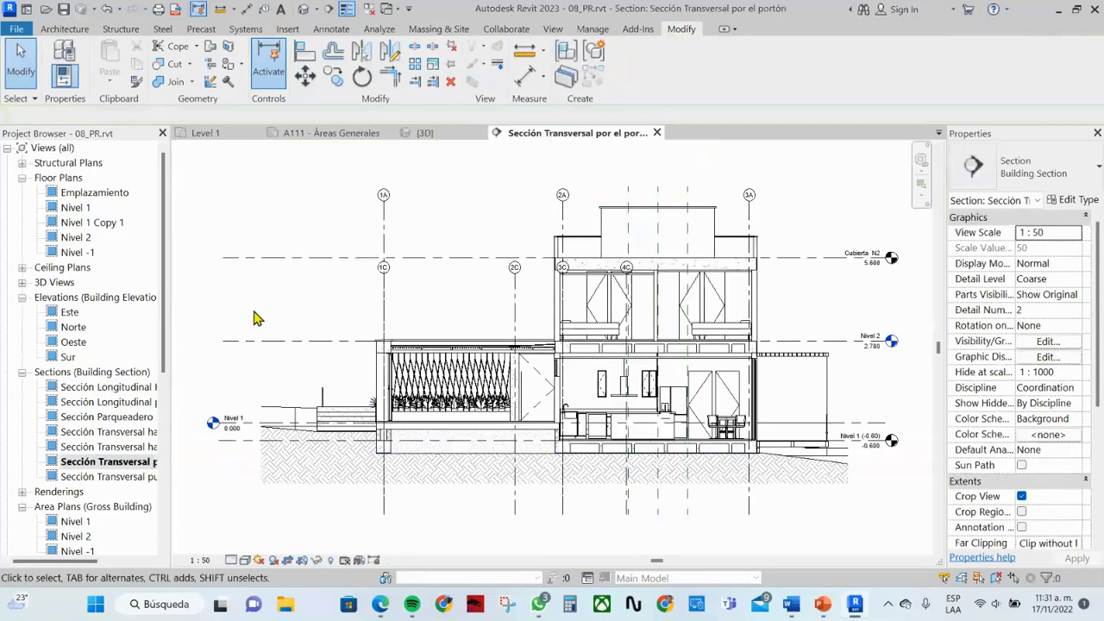
scroll(623, 352, up, 2)
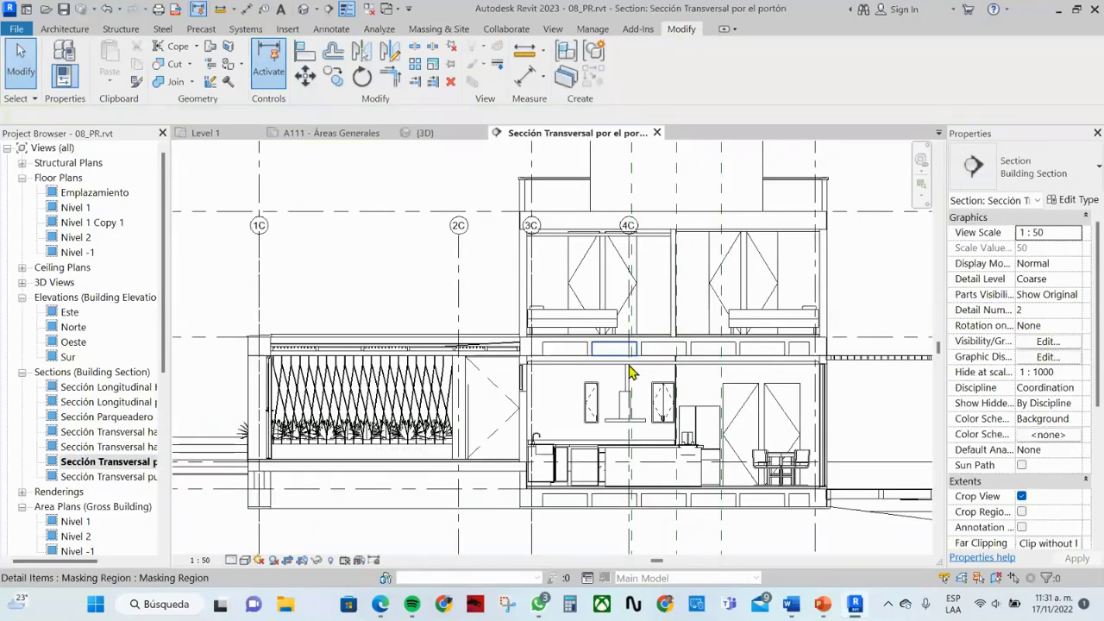
click(246, 561)
click(258, 530)
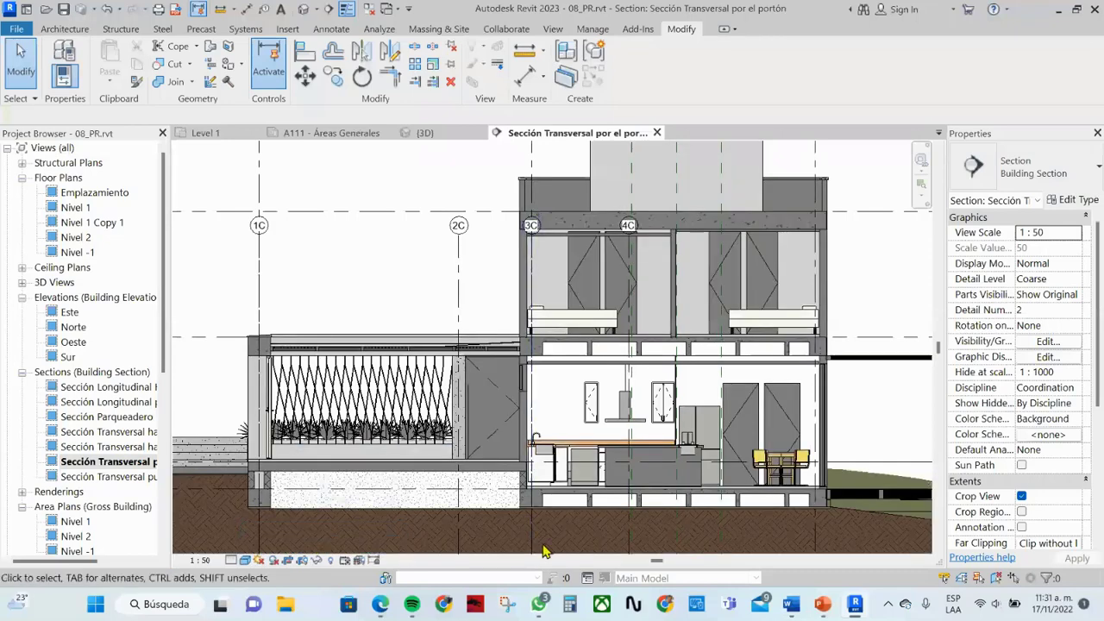
scroll(514, 544, down, 2)
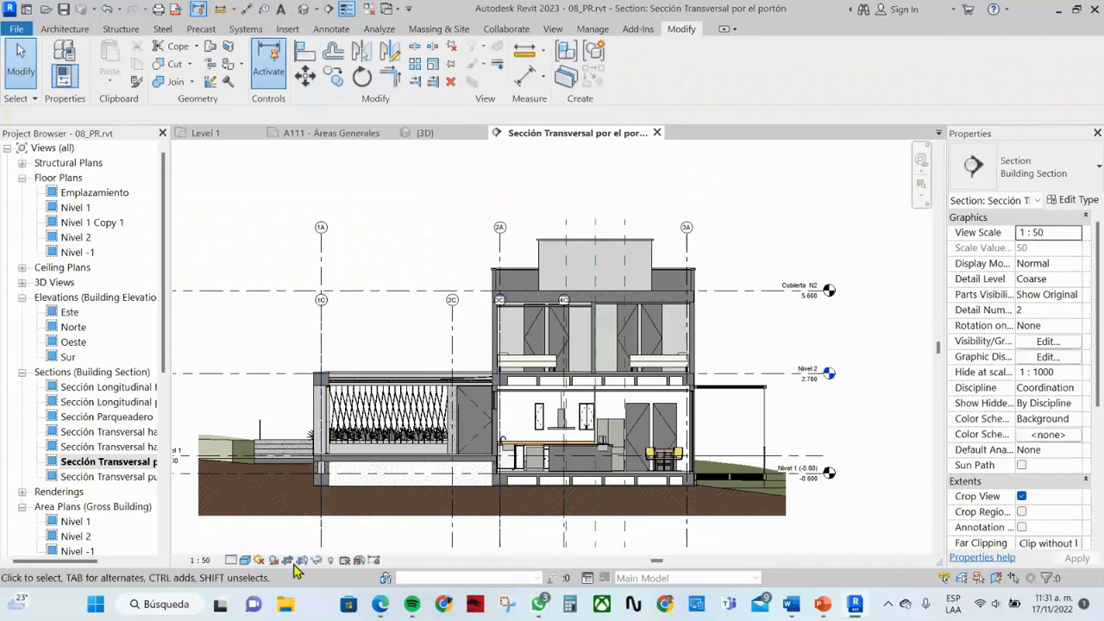
click(247, 561)
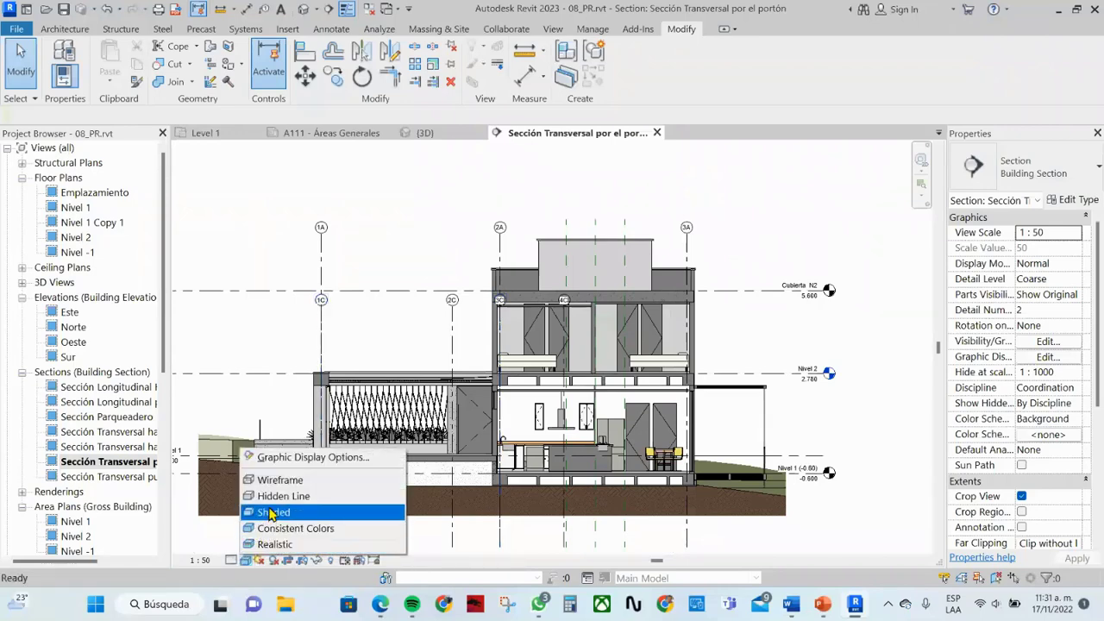
click(269, 495)
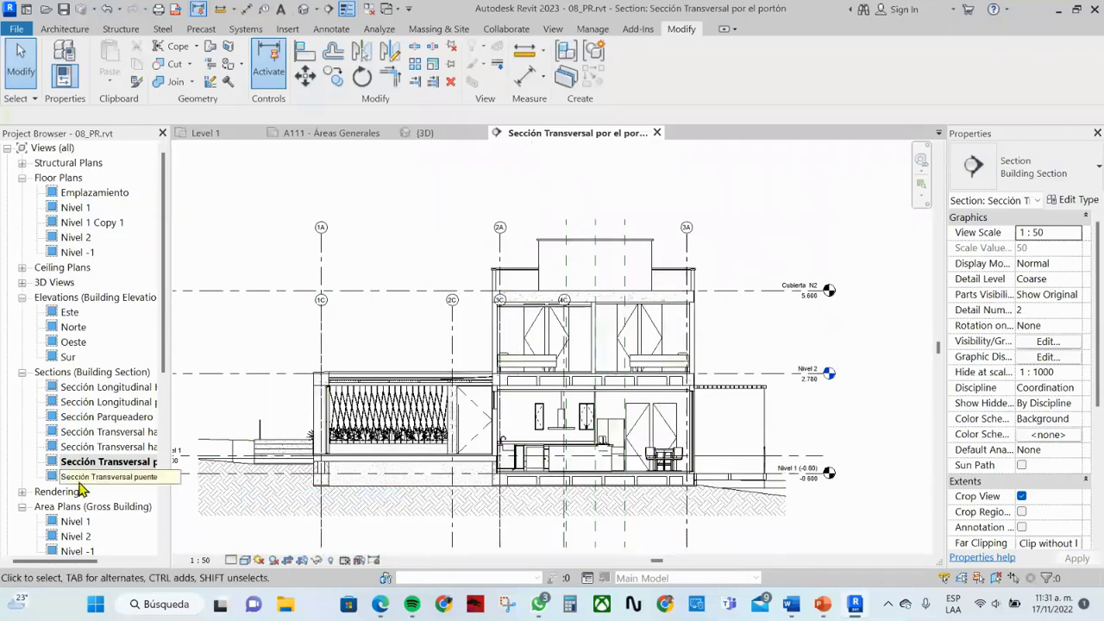
Open the Sección Transversal habitación ppl section and sheet A100 - Localización
double_click(86, 432)
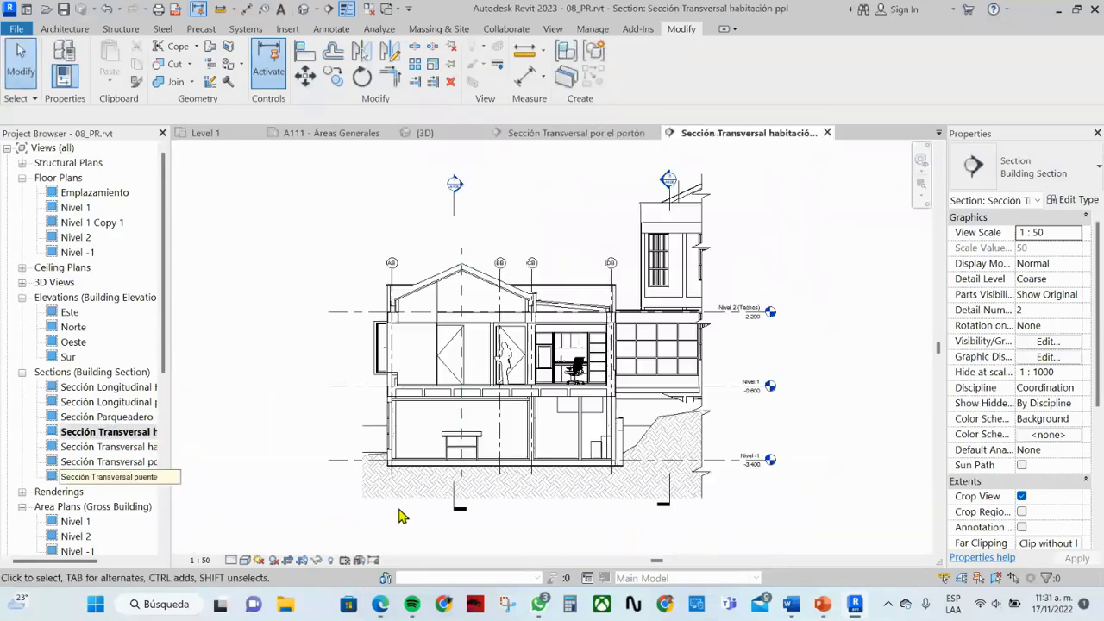
scroll(69, 465, down, 7)
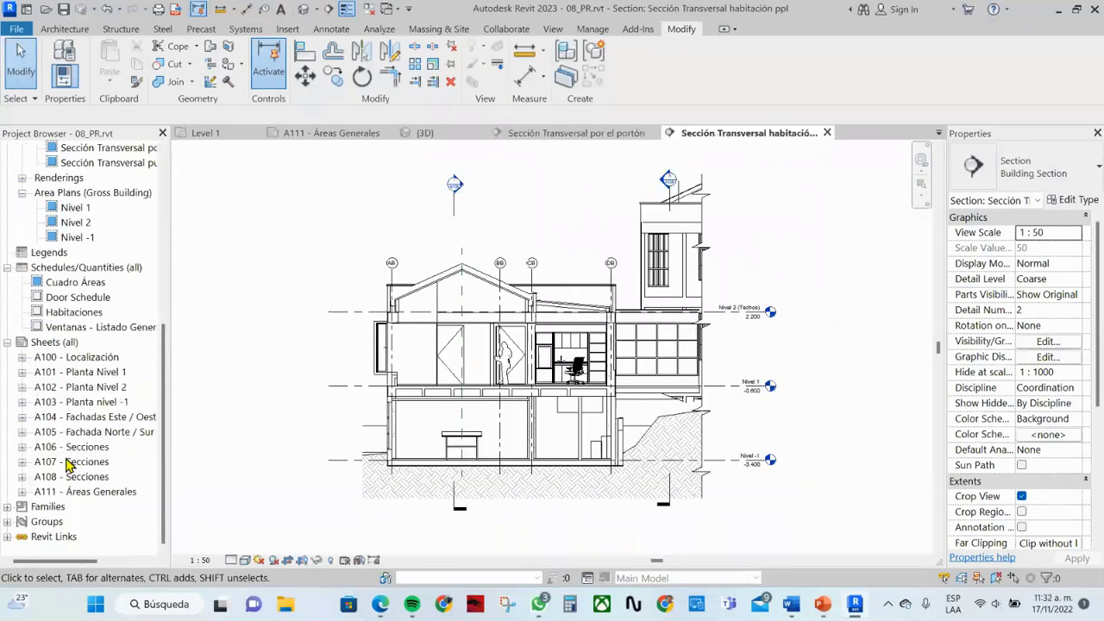
double_click(79, 358)
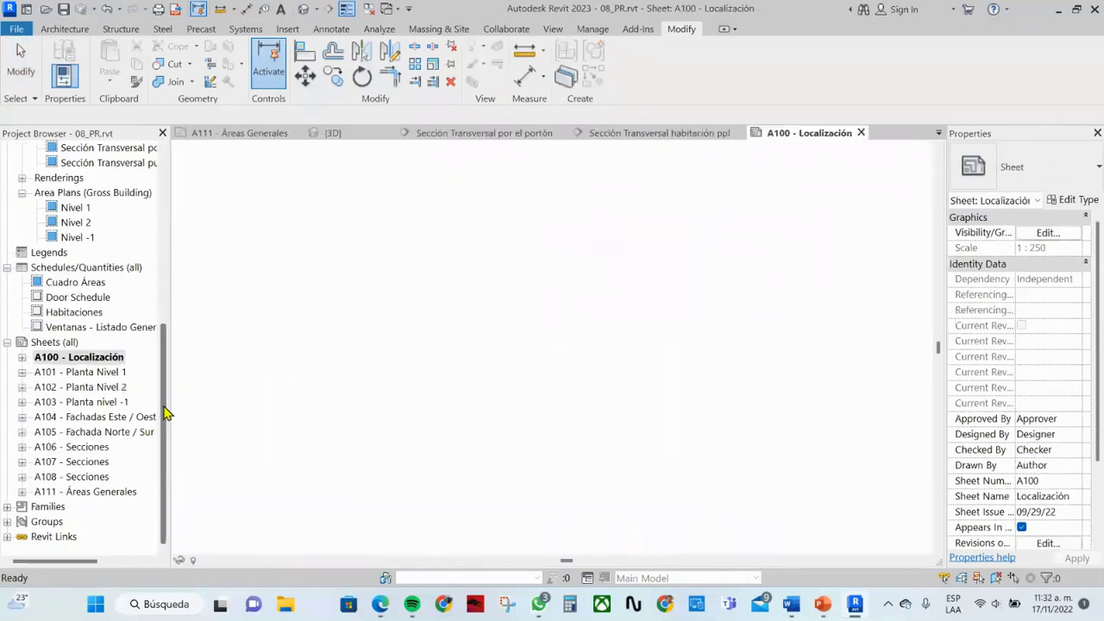
Pan and zoom across the site plan on sheet A100
scroll(243, 441, up, 6)
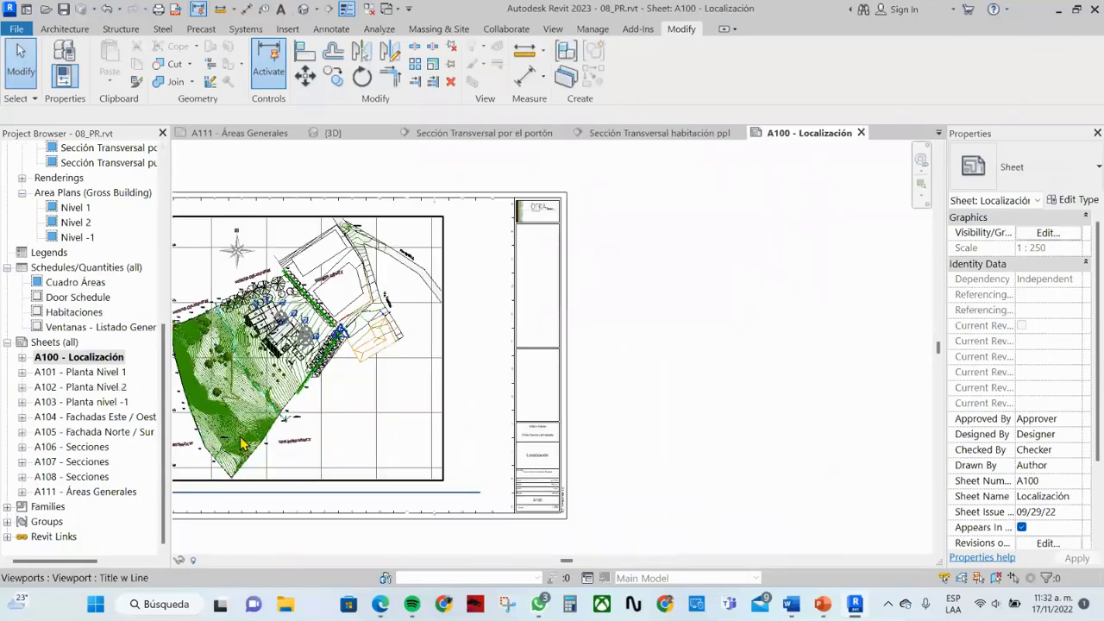
middle_drag(336, 310, 362, 303)
scroll(362, 304, up, 1)
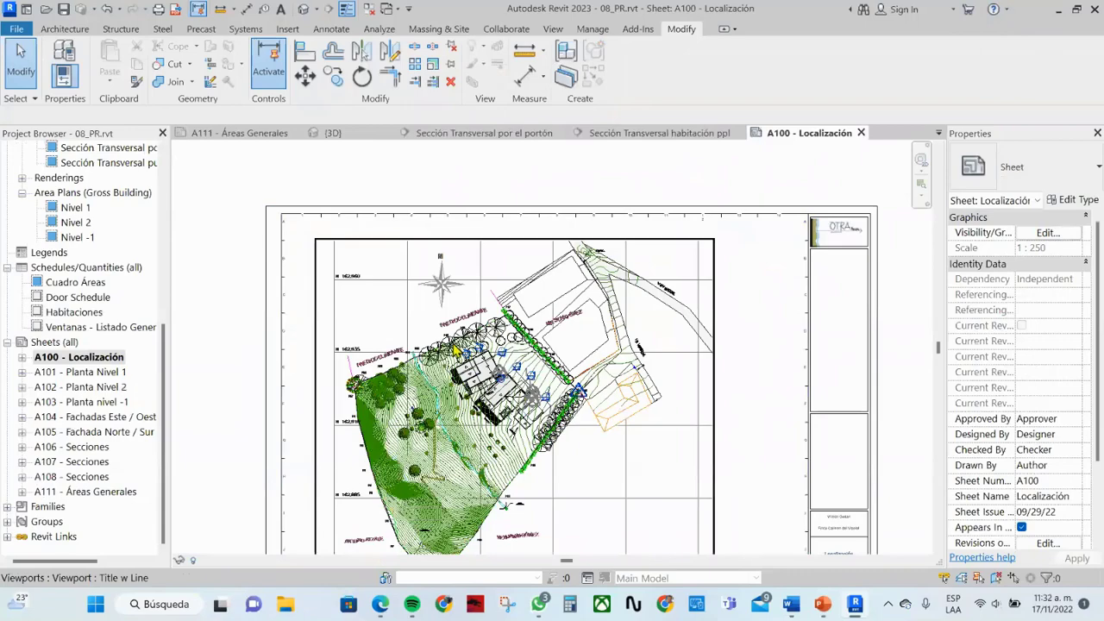
scroll(455, 351, up, 2)
scroll(455, 351, up, 2)
middle_drag(455, 351, 479, 248)
scroll(479, 248, up, 1)
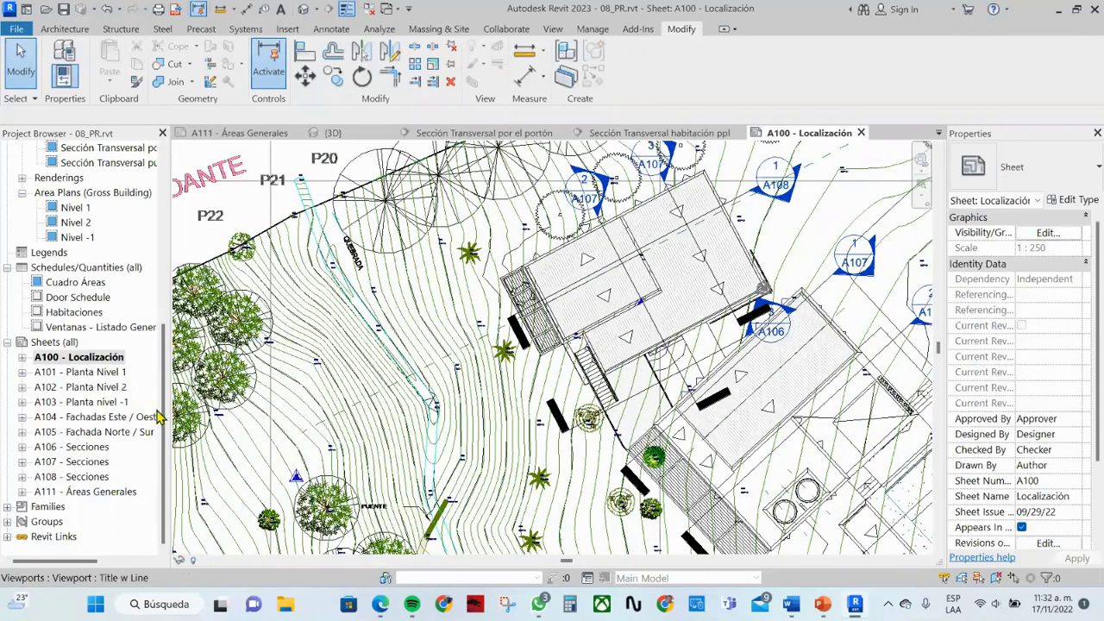
Open sheets A101 through A105 in turn, then sheet A111 - Áreas Generales
double_click(82, 371)
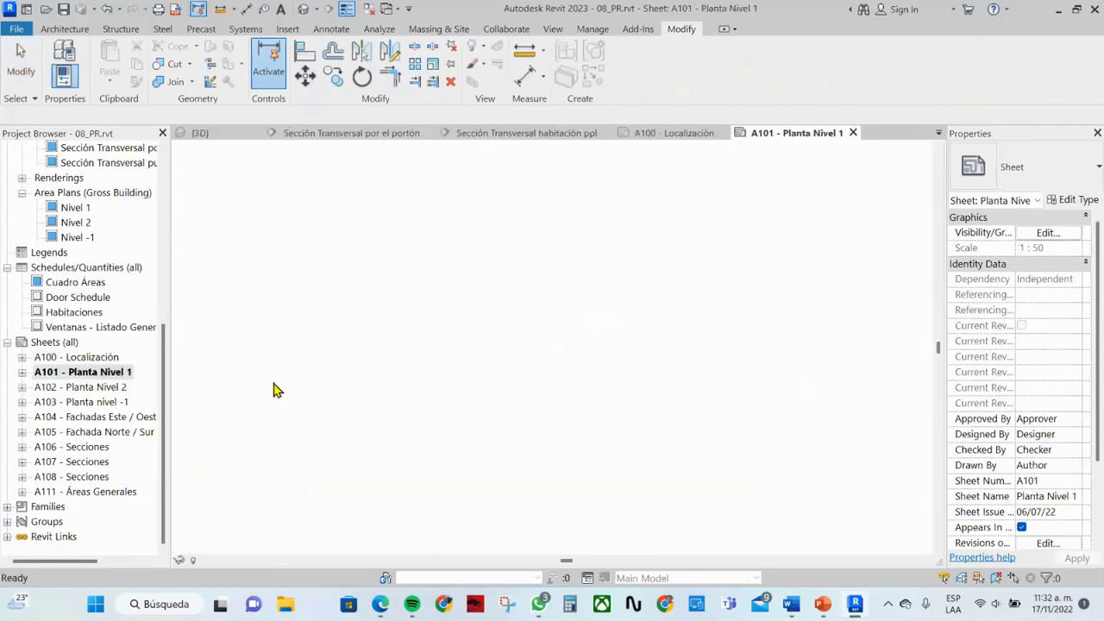
double_click(93, 388)
click(97, 403)
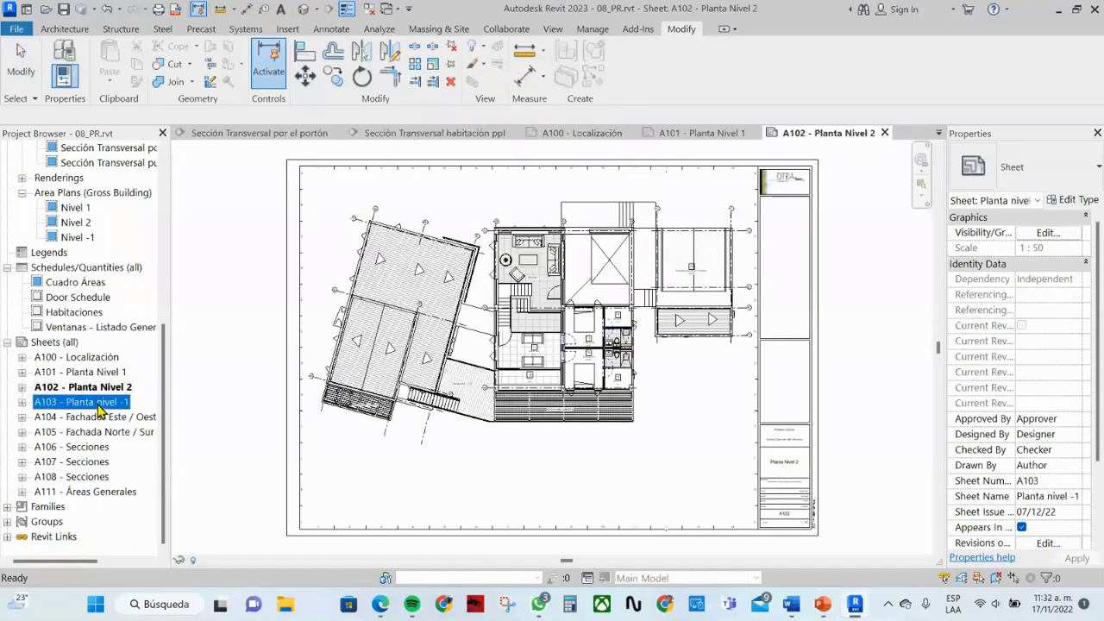
double_click(97, 403)
double_click(100, 418)
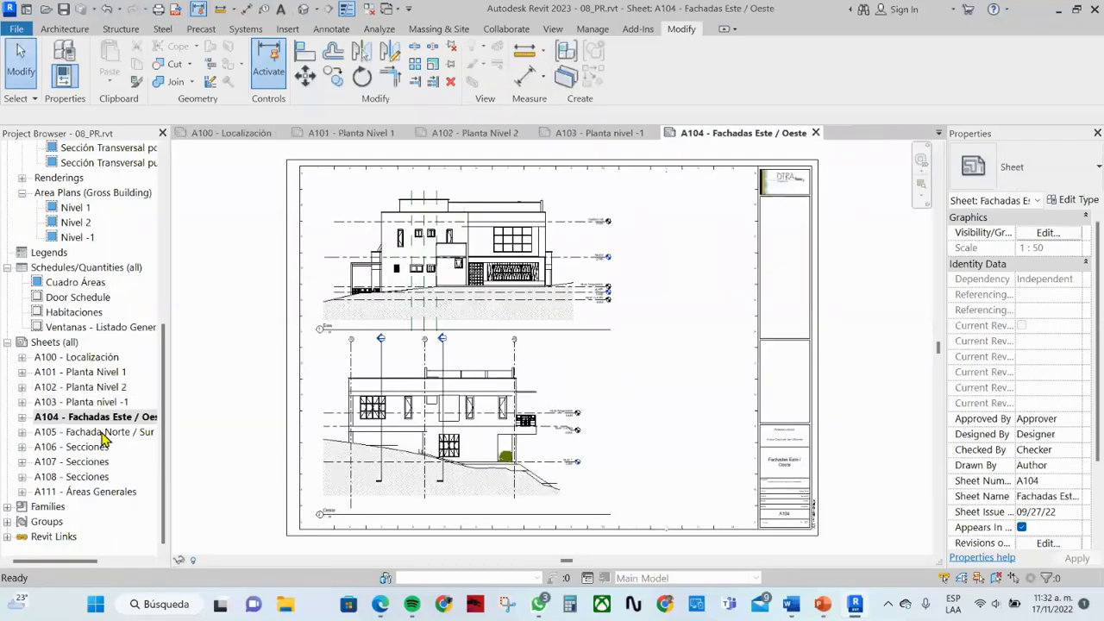
double_click(101, 433)
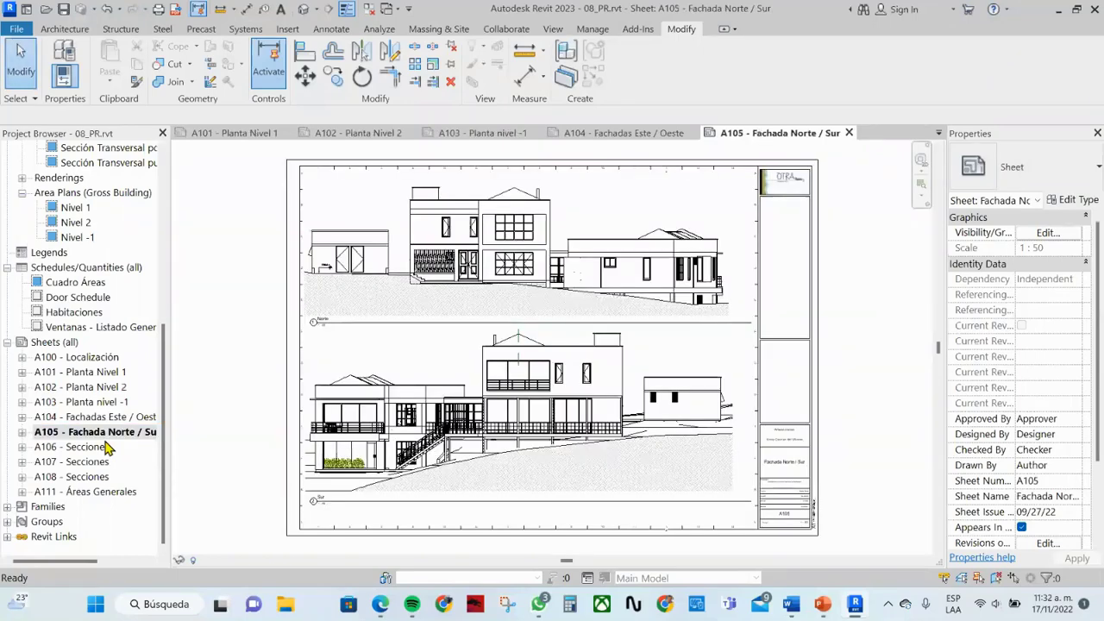
click(49, 448)
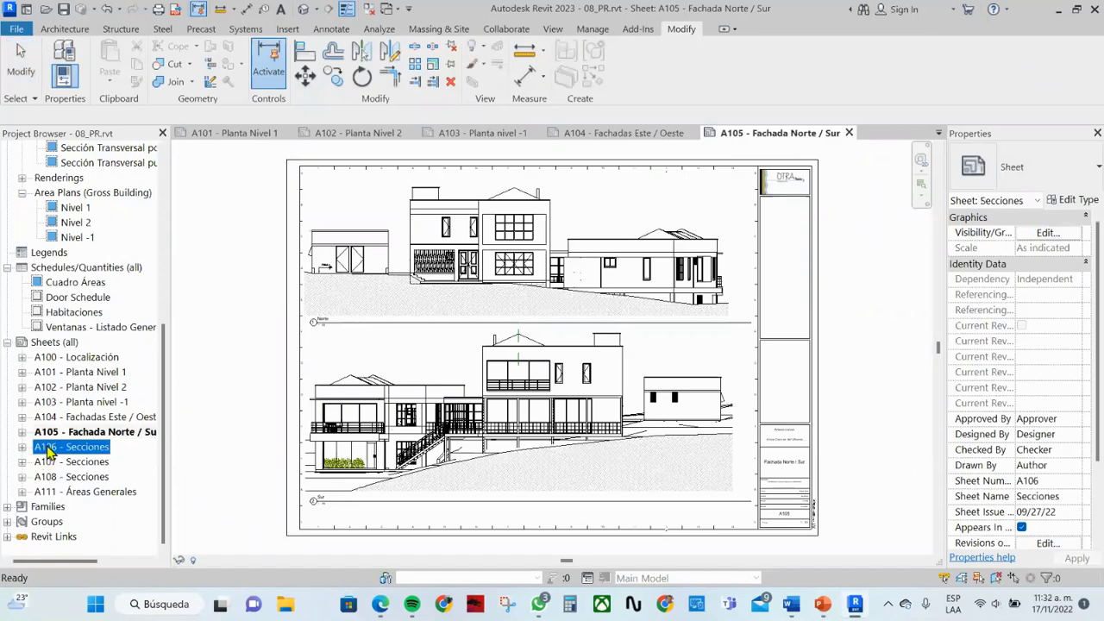
double_click(54, 493)
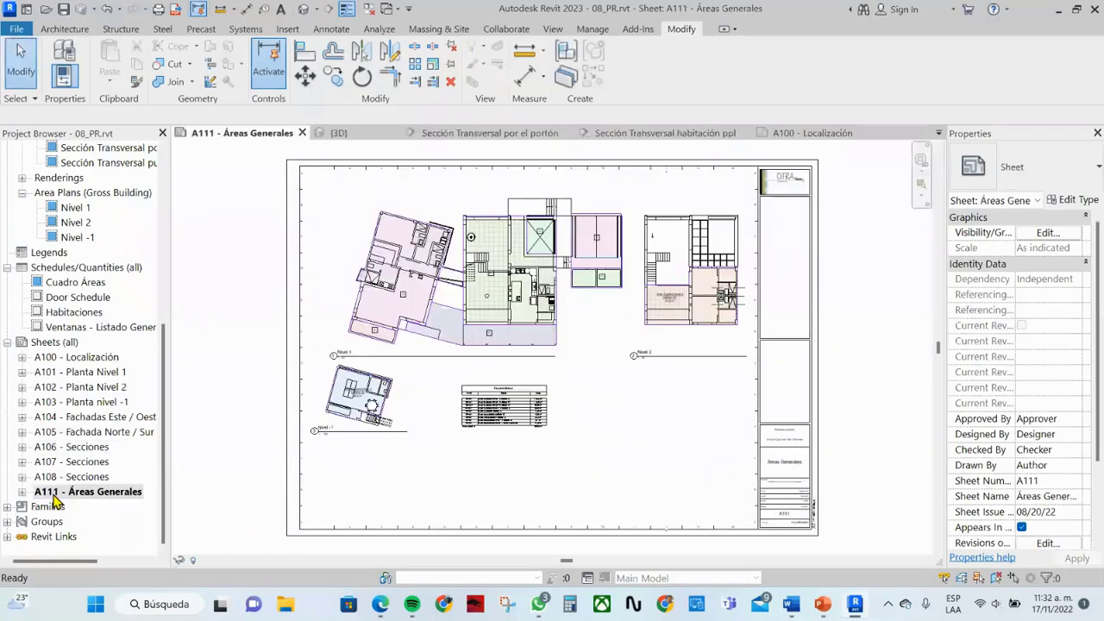
scroll(533, 422, up, 4)
scroll(532, 422, up, 3)
scroll(414, 434, up, 1)
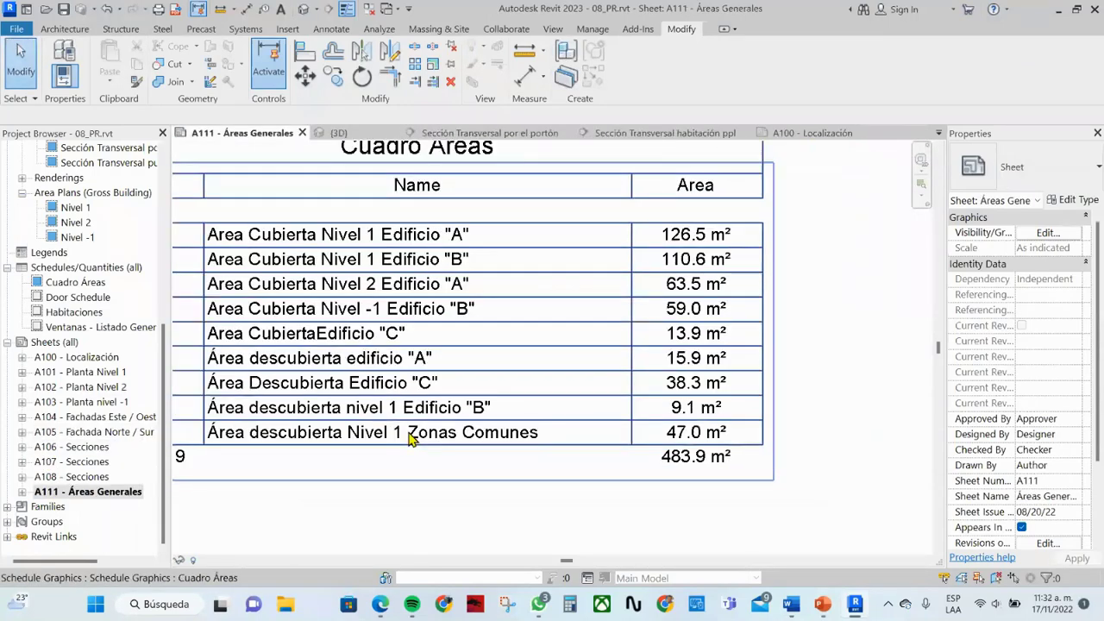
scroll(681, 297, down, 2)
scroll(672, 345, down, 2)
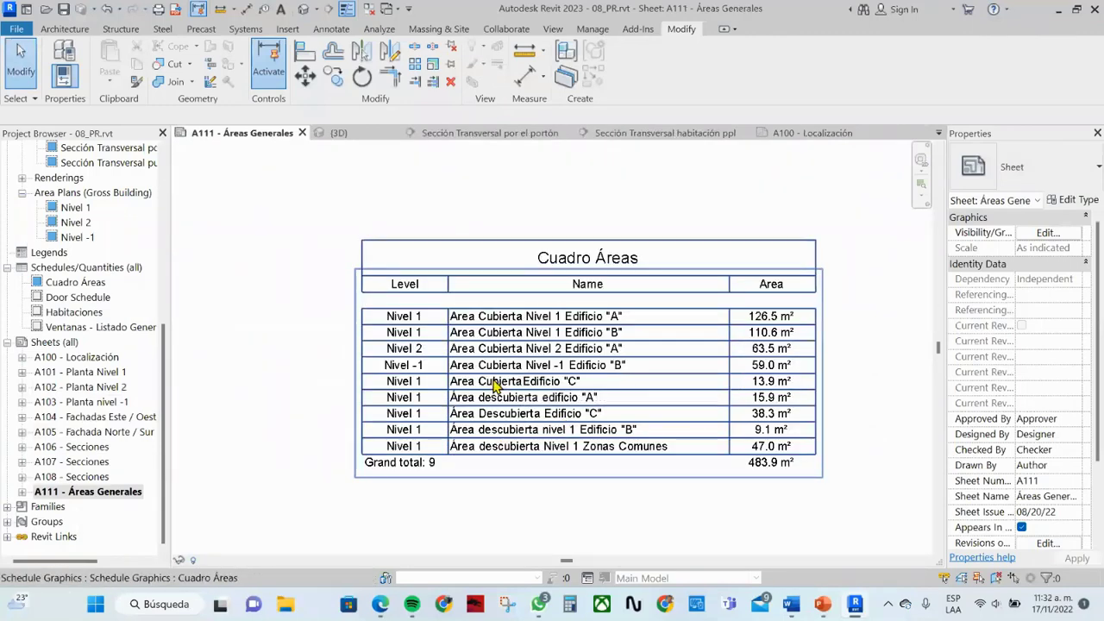
scroll(492, 381, down, 3)
scroll(481, 435, down, 1)
scroll(482, 435, down, 2)
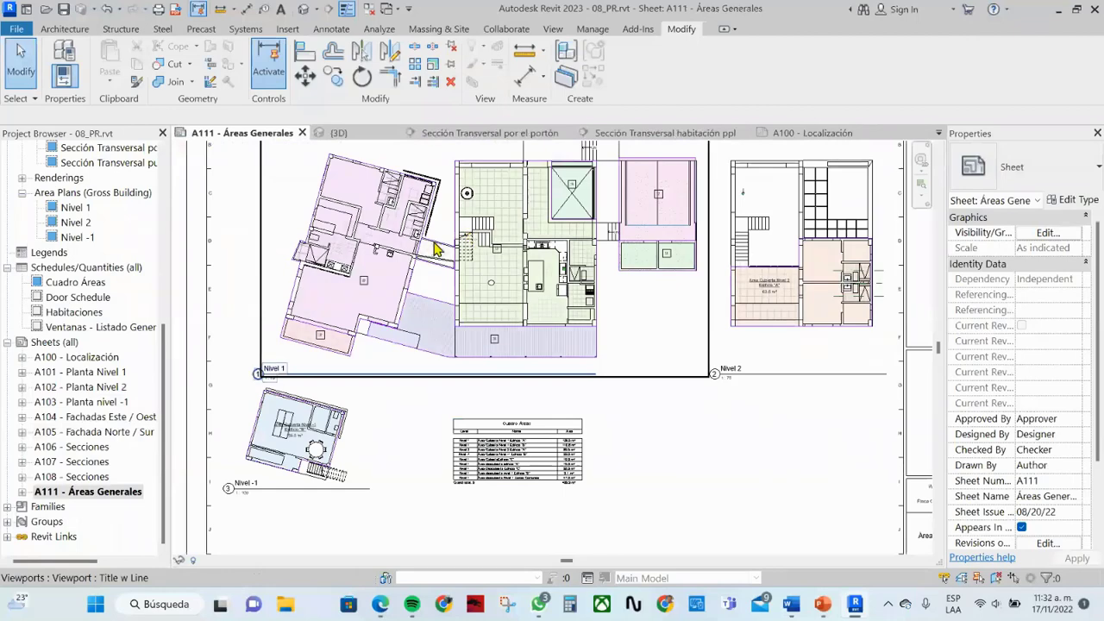
scroll(435, 250, down, 1)
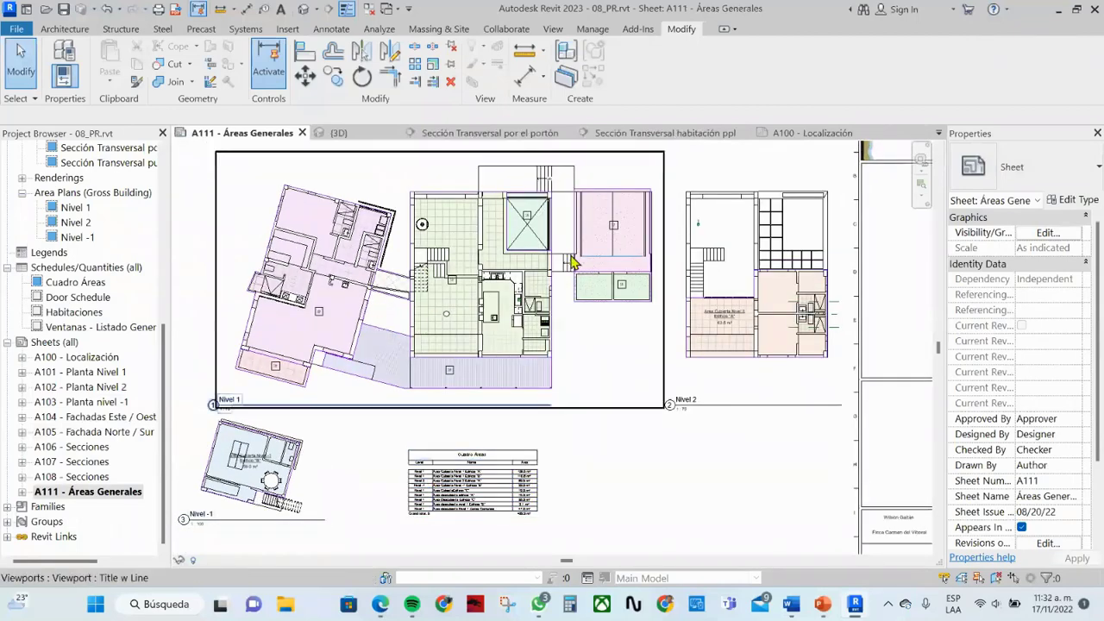
scroll(572, 263, up, 5)
middle_drag(591, 278, 535, 490)
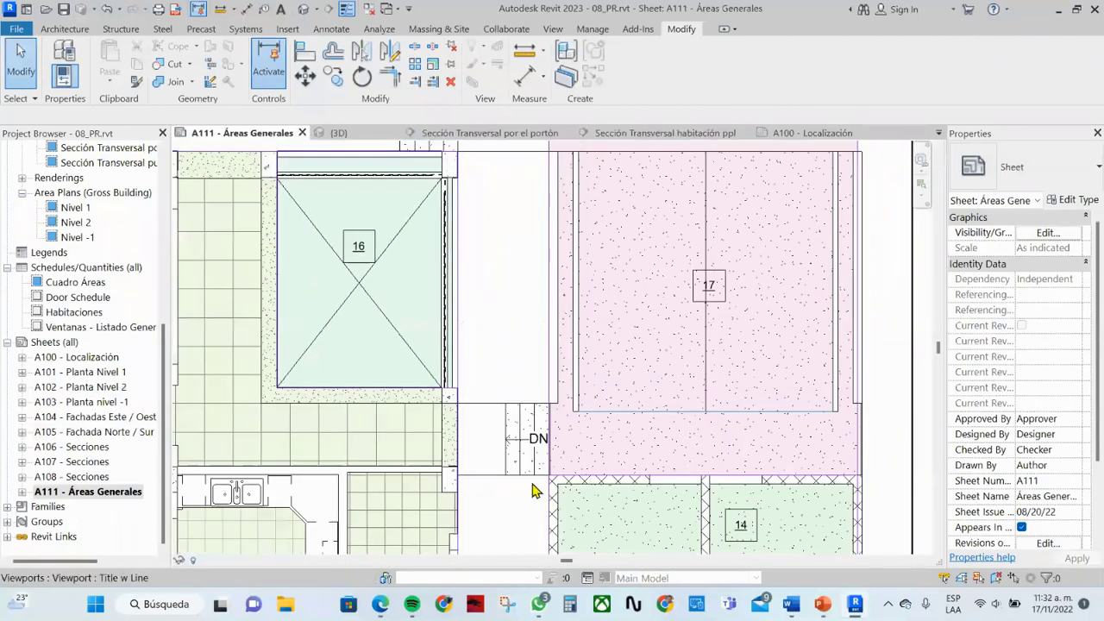
scroll(356, 253, down, 3)
scroll(362, 311, down, 1)
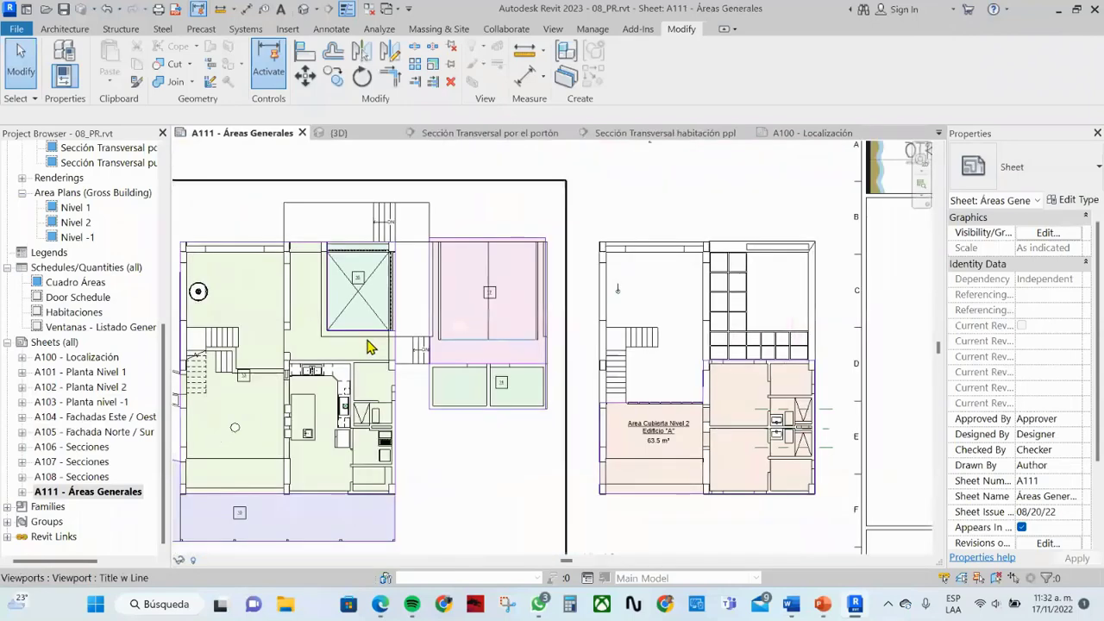
scroll(366, 345, down, 3)
scroll(369, 379, up, 1)
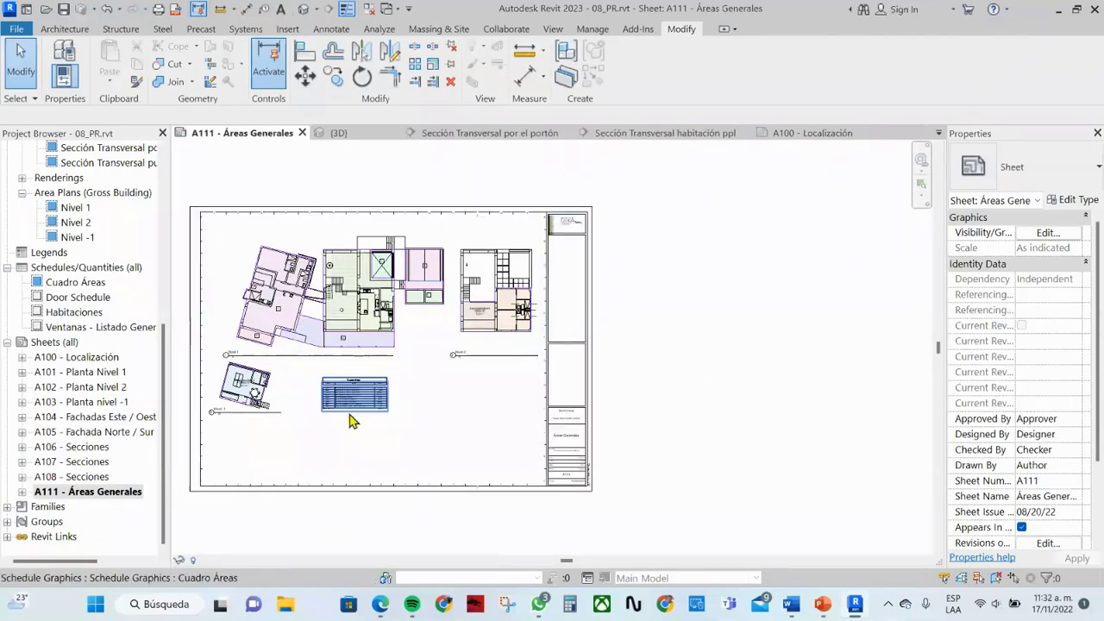
scroll(304, 436, up, 2)
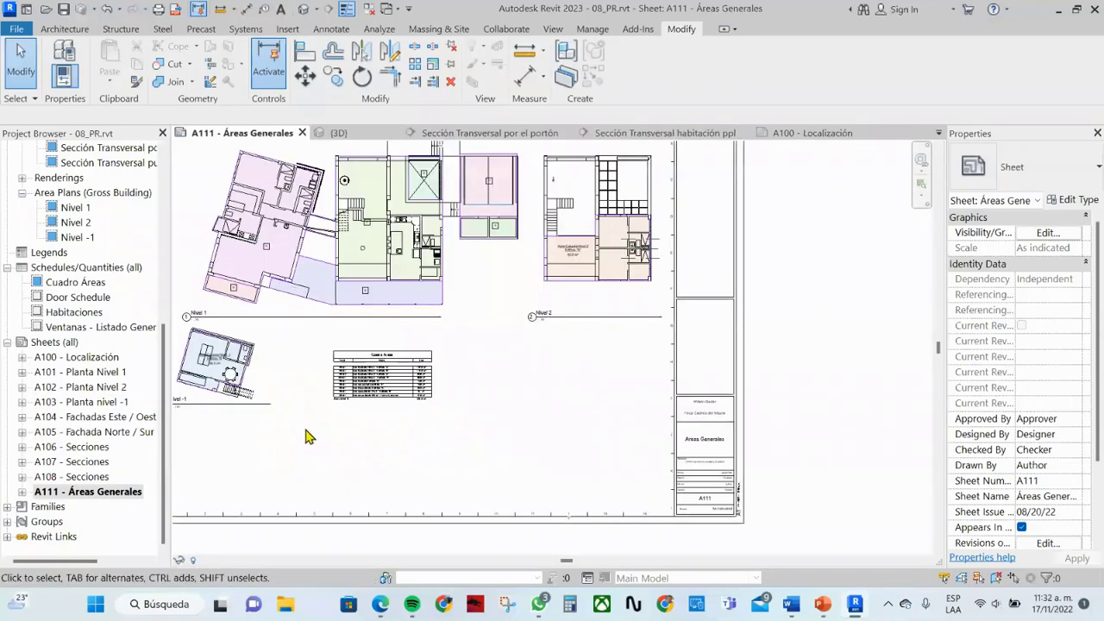
scroll(362, 394, up, 2)
scroll(530, 388, up, 2)
scroll(443, 387, up, 2)
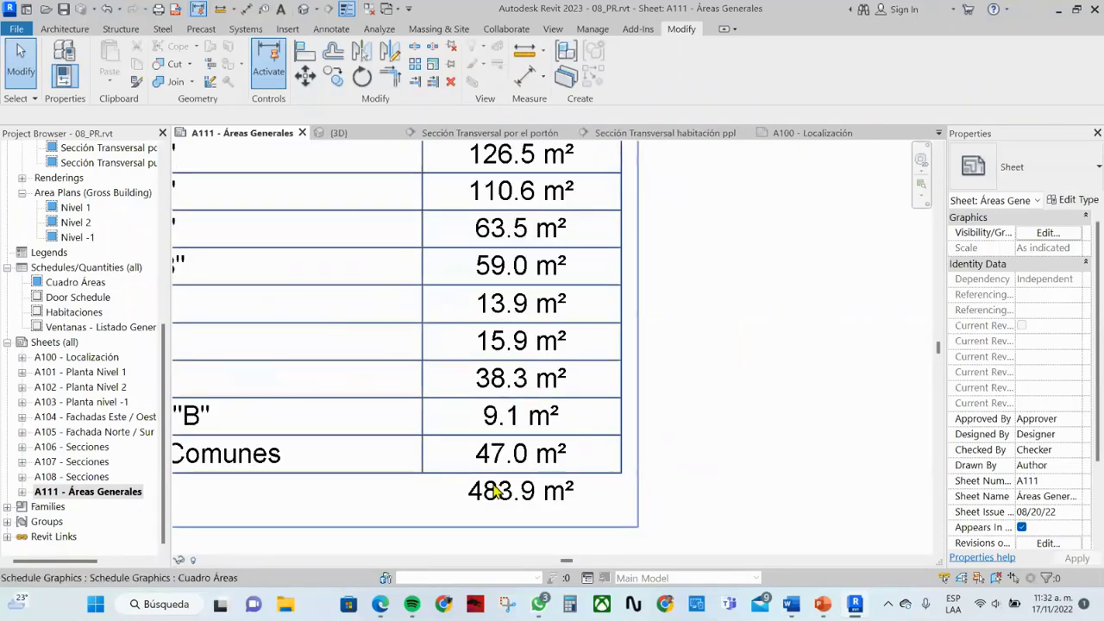
scroll(500, 422, down, 2)
scroll(495, 419, down, 2)
middle_drag(492, 419, 440, 503)
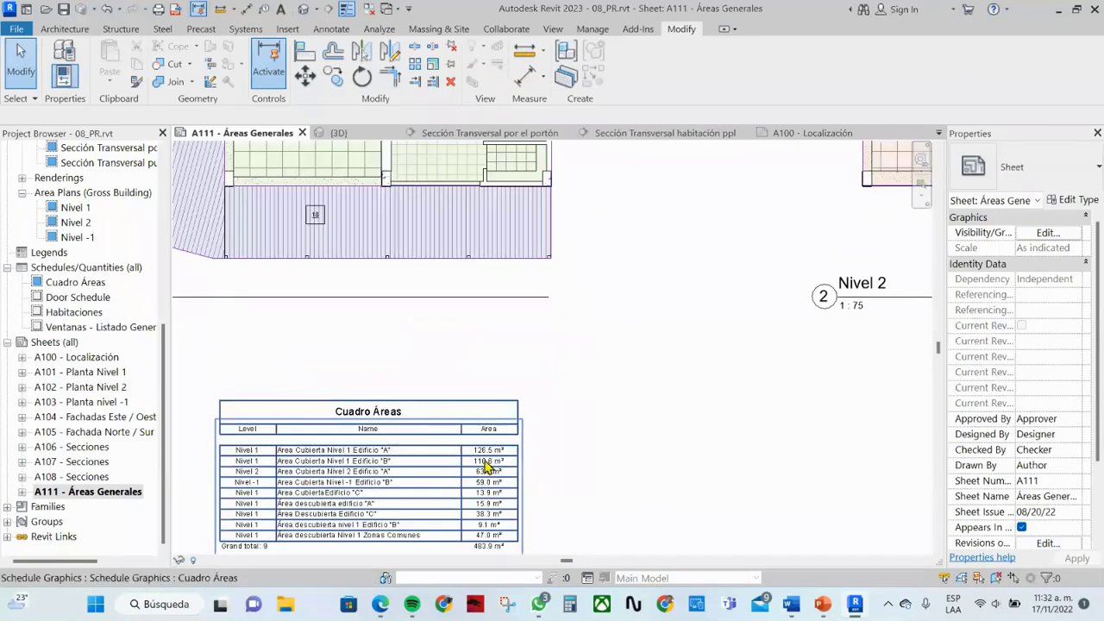
scroll(444, 465, down, 1)
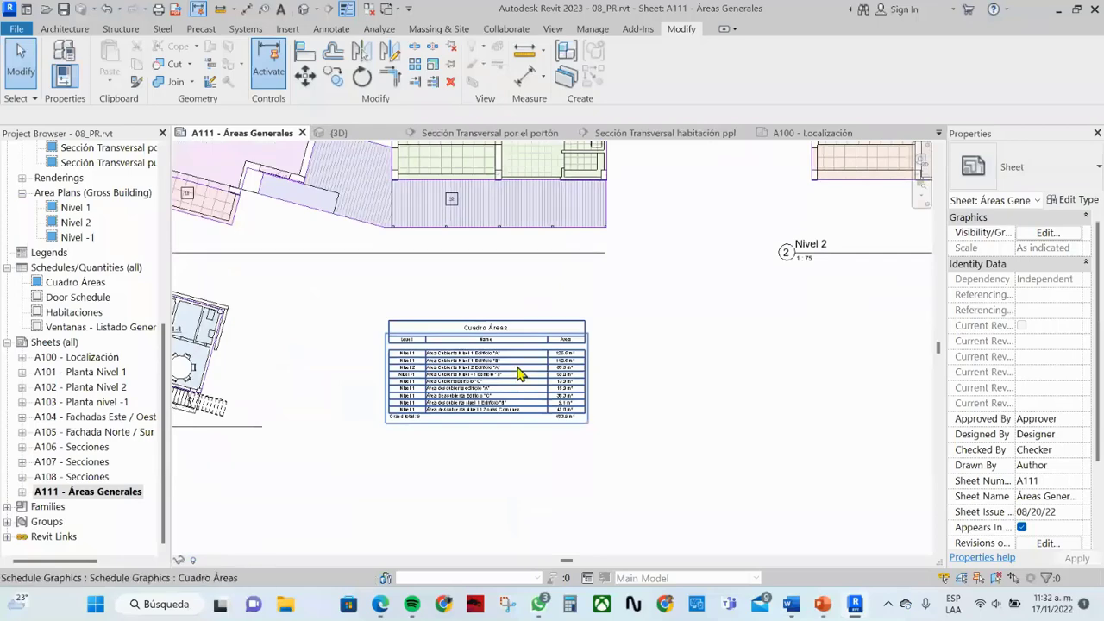
scroll(530, 388, down, 1)
middle_drag(536, 391, 565, 496)
scroll(569, 505, up, 2)
scroll(569, 507, down, 2)
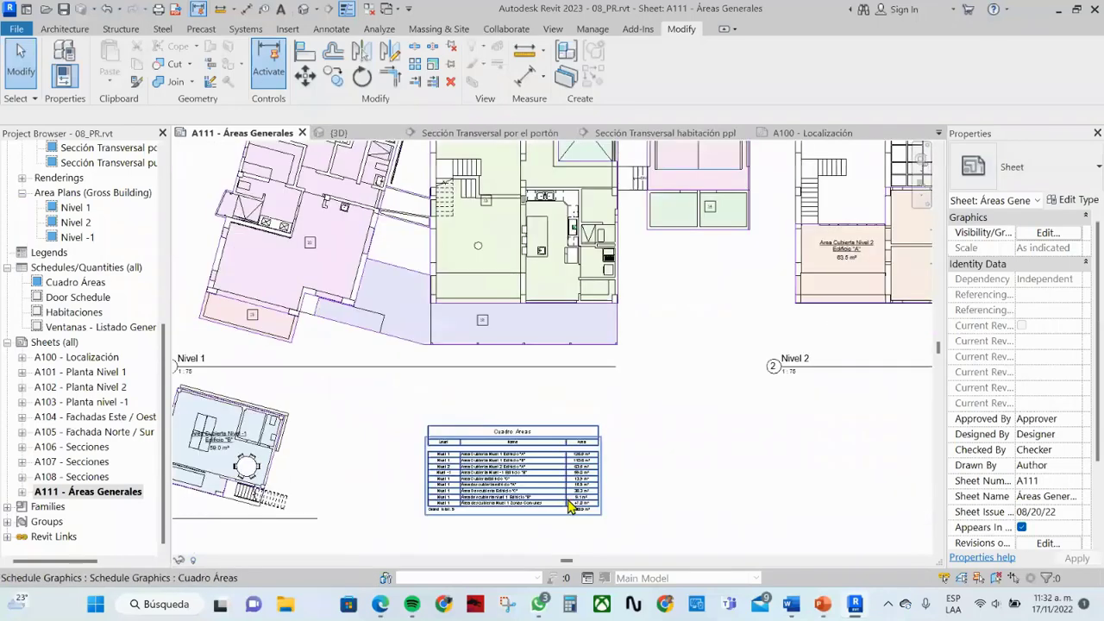
scroll(569, 507, down, 1)
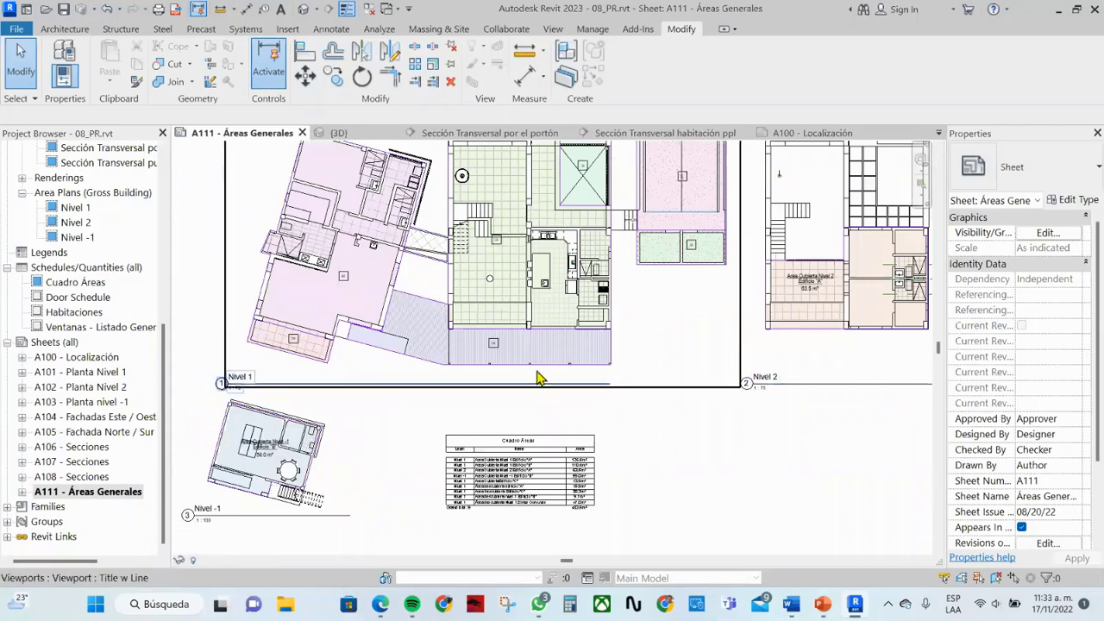
scroll(537, 372, down, 2)
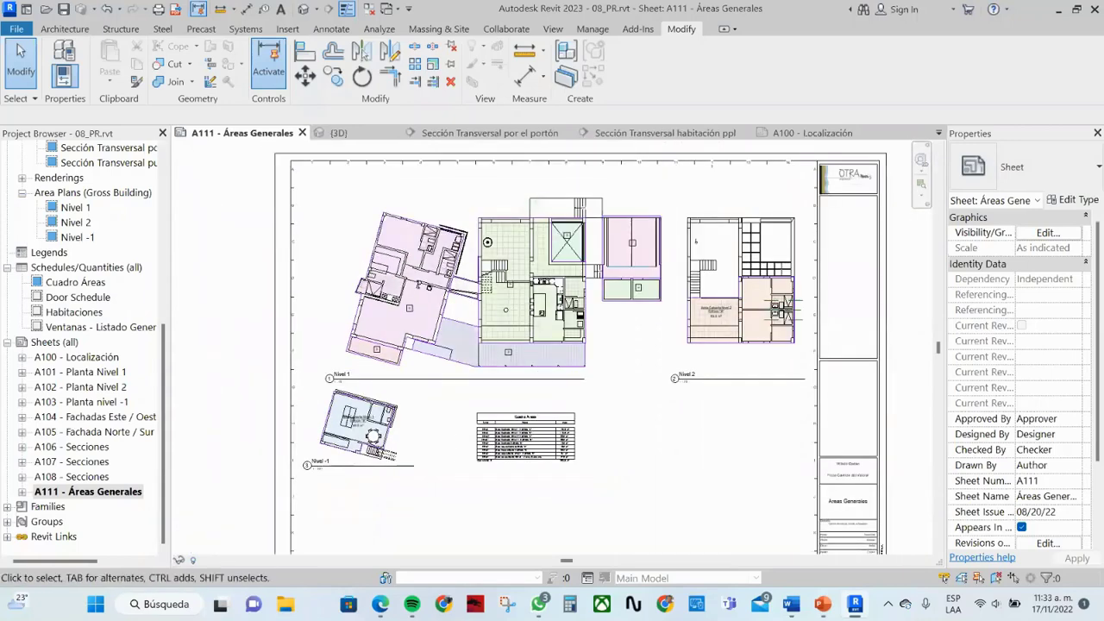
Switch to the PowerPoint deck, revisit slide 5 (Módulo 3), then return to slide 6 (Módulo 4)
key(alt+Tab)
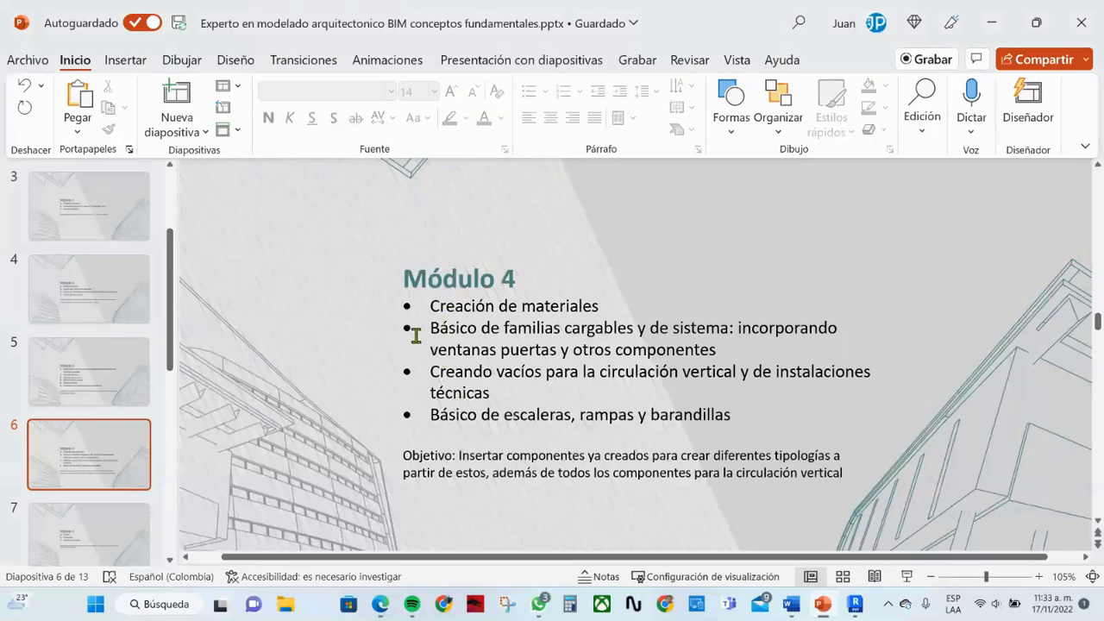
scroll(416, 335, up, 2)
scroll(415, 336, up, 2)
scroll(416, 338, up, 1)
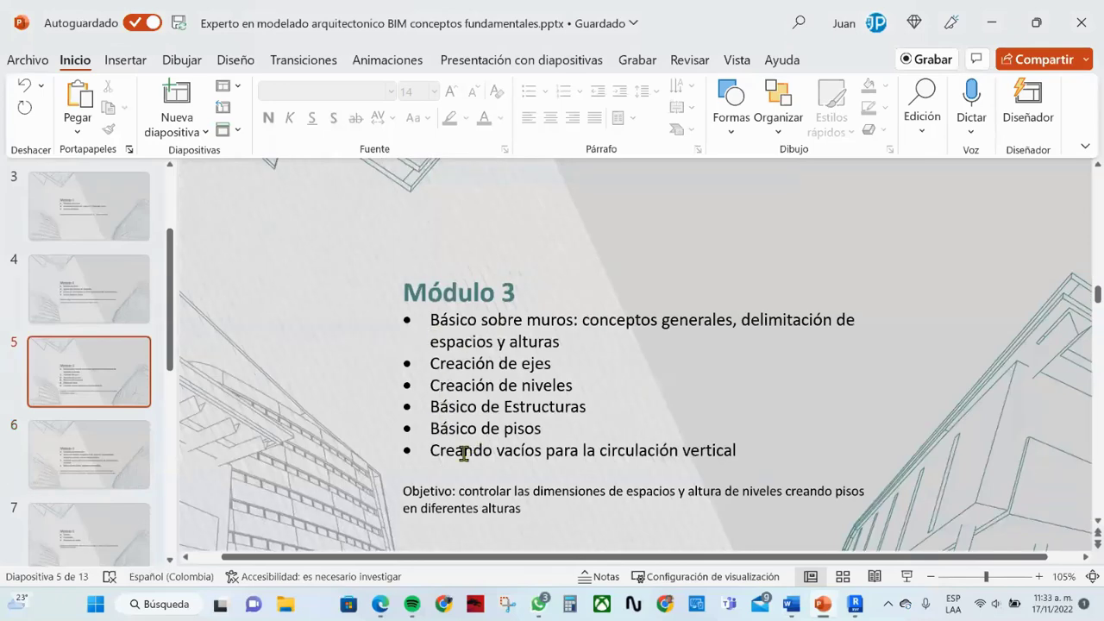
scroll(463, 452, down, 1)
scroll(463, 453, down, 2)
scroll(463, 453, up, 2)
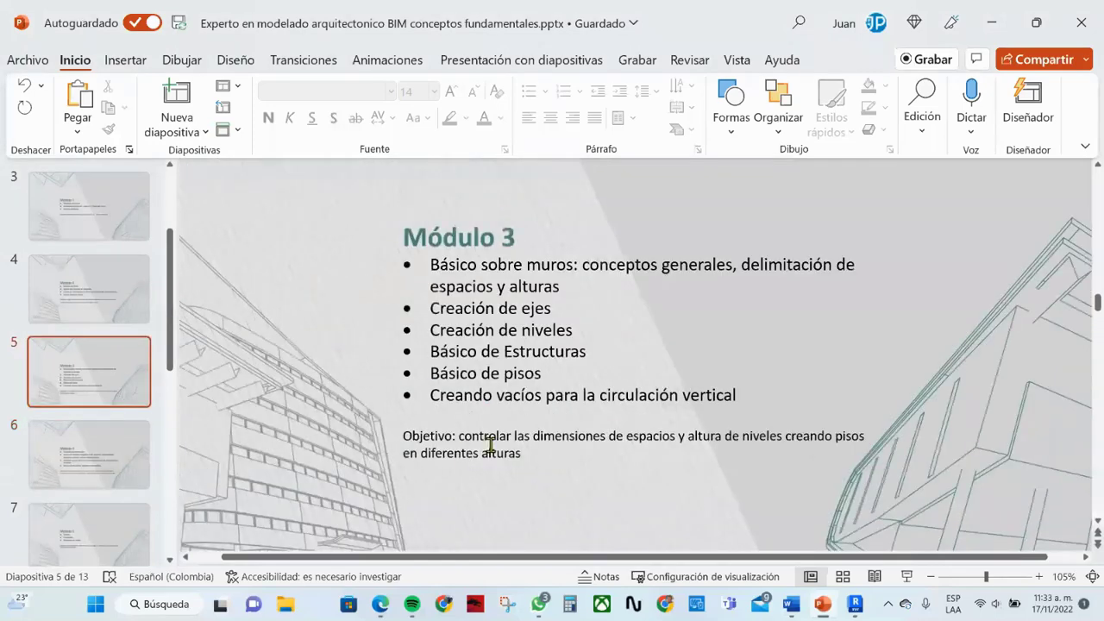
scroll(480, 431, down, 2)
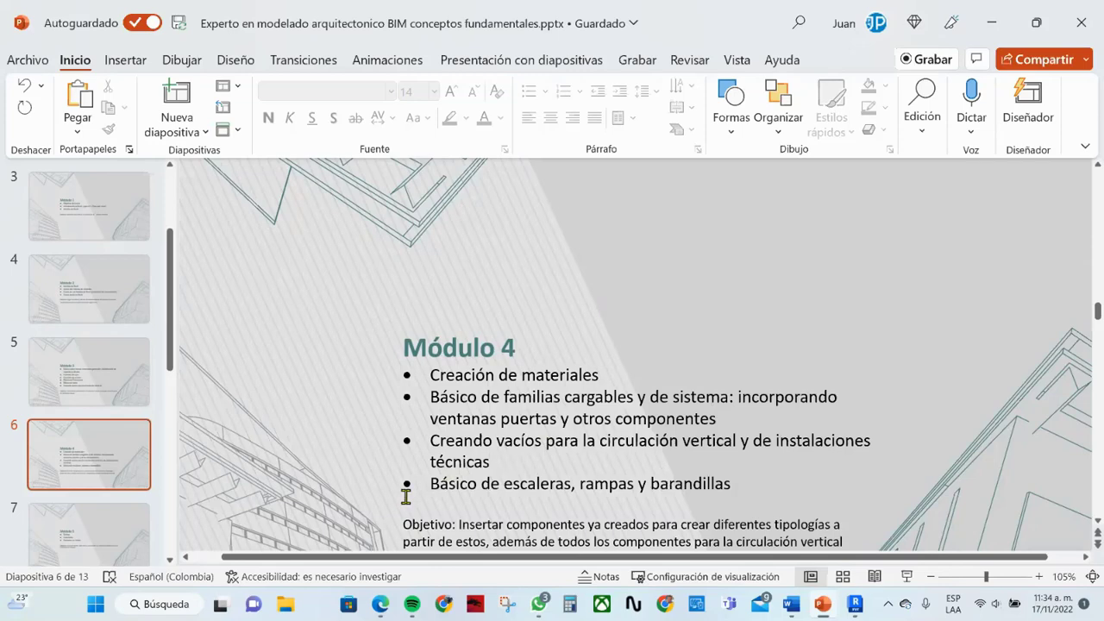
Scroll the deck to slide 7 (Módulo 5), then return to Revit sheet A111 with nothing selected
scroll(406, 497, down, 3)
scroll(402, 497, down, 2)
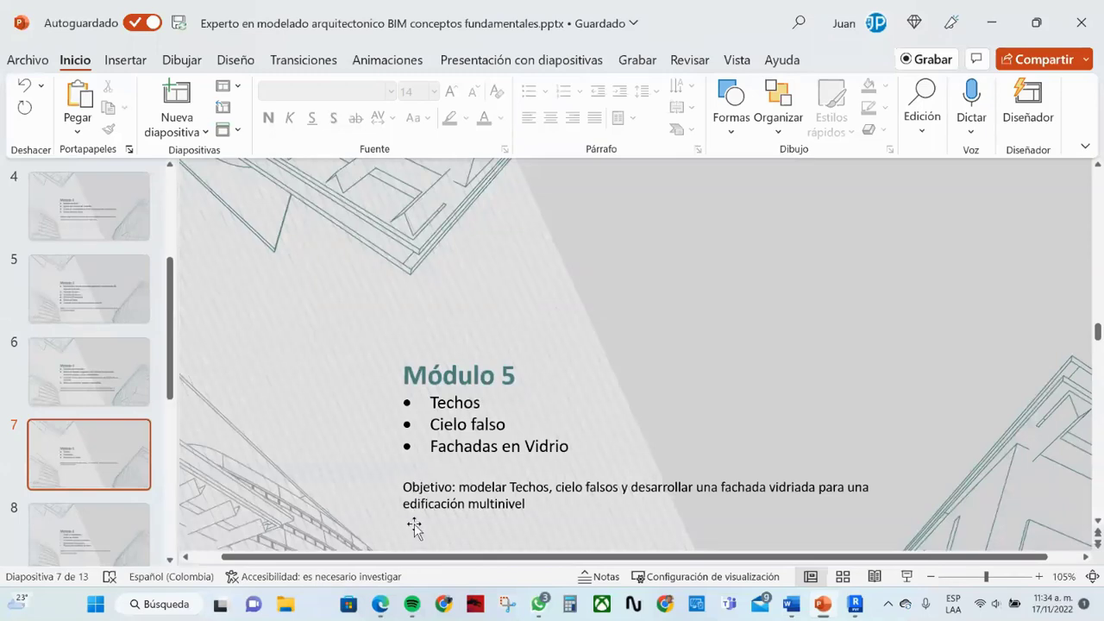
click(854, 604)
key(Escape)
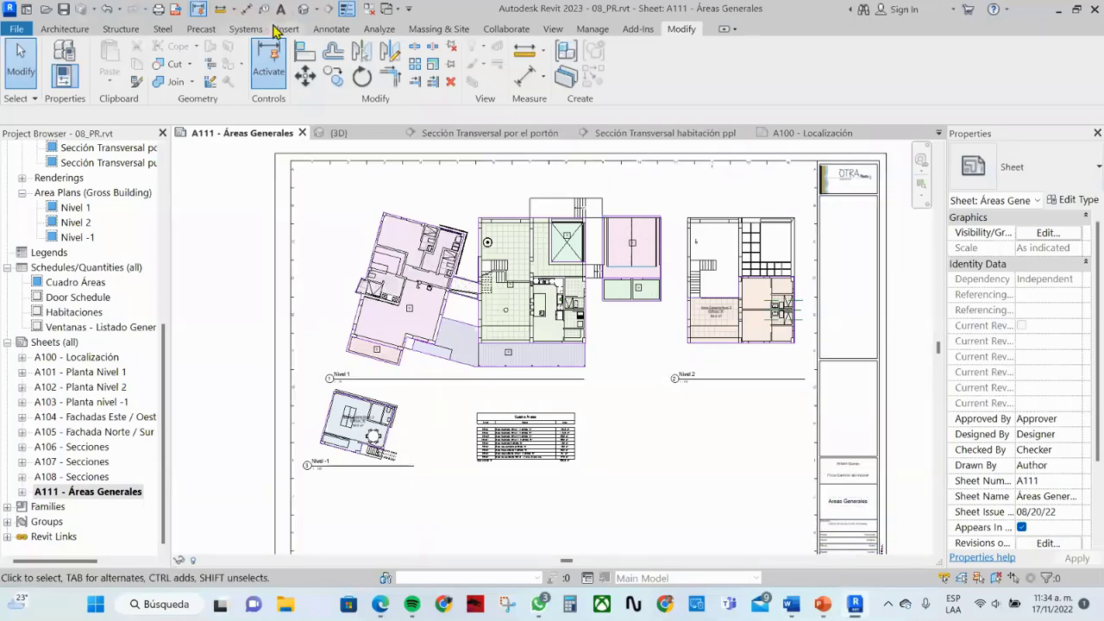
Switch to the {3D} view and select the linked model 08_PR_EDIFICIO_B.rvt
click(303, 9)
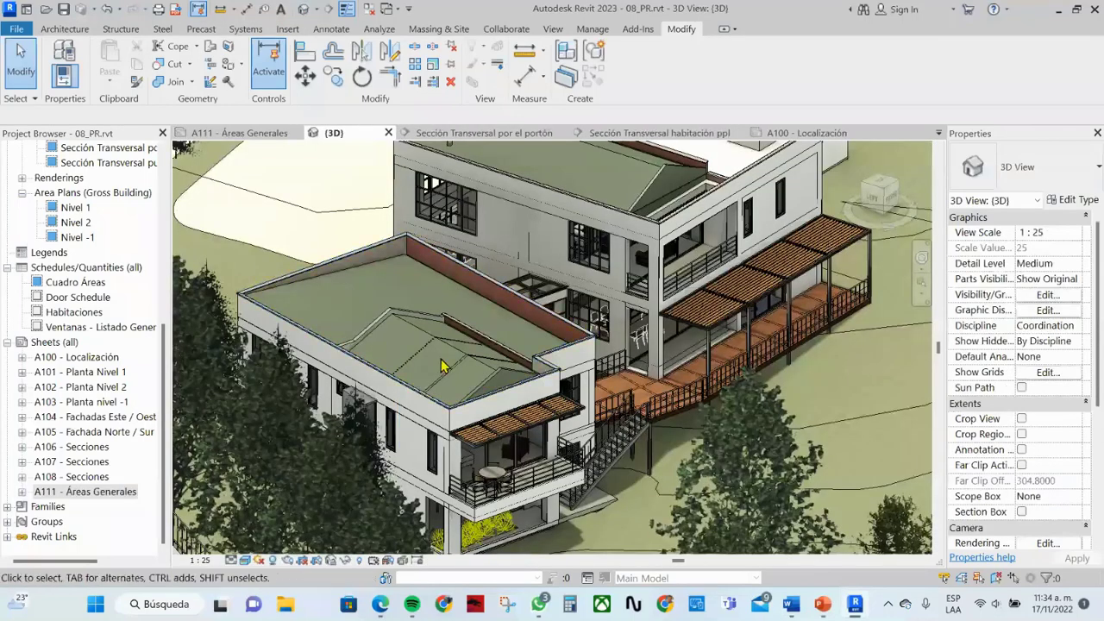
scroll(453, 405, up, 3)
scroll(453, 422, up, 2)
click(458, 419)
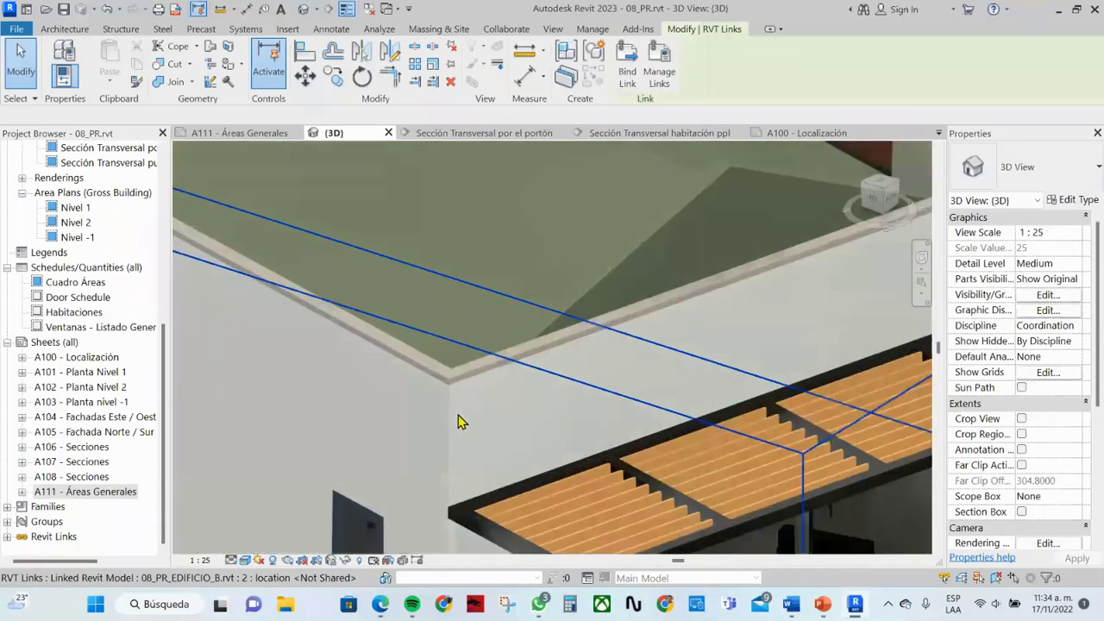
scroll(458, 414, up, 2)
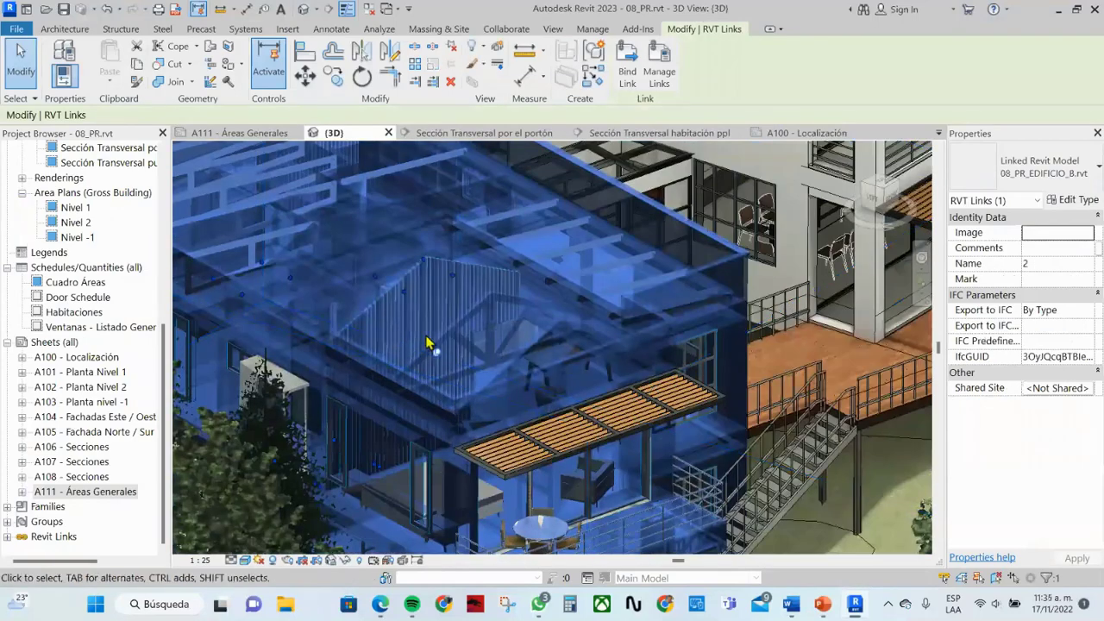
scroll(448, 379, up, 3)
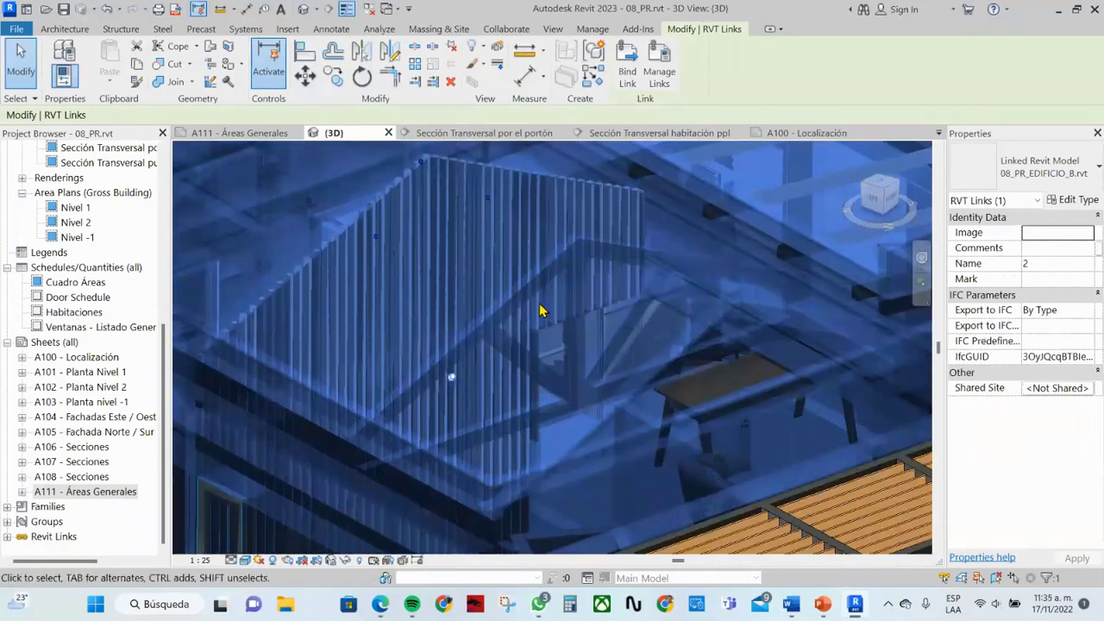
Pan and zoom around the linked building to inspect its slatted wall and roof
middle_drag(543, 290, 630, 468)
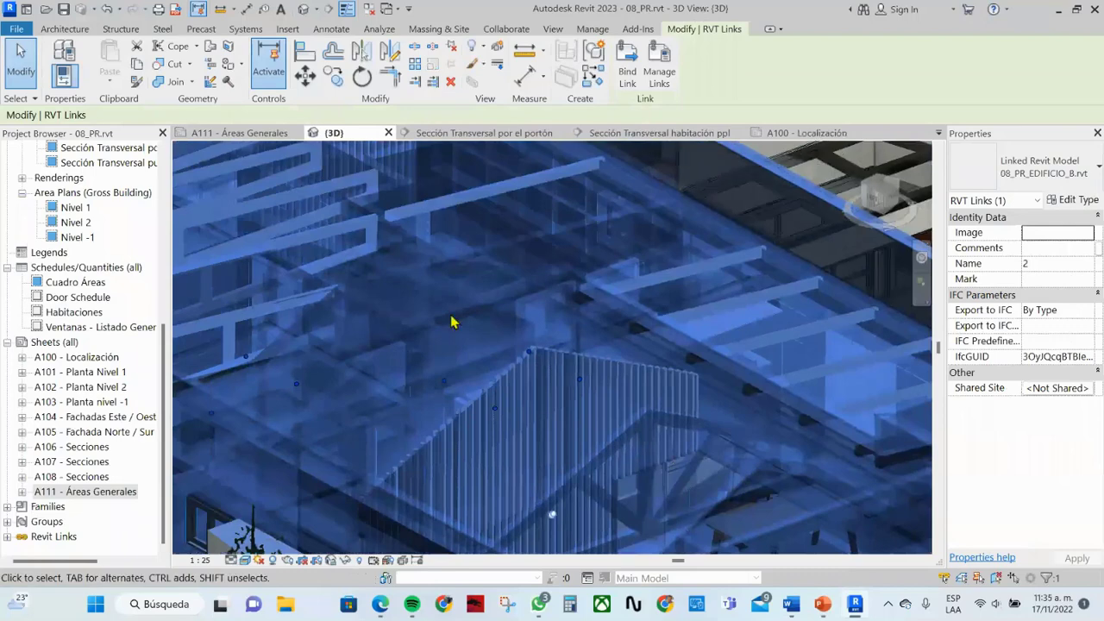
mouse_move(451, 320)
middle_down()
mouse_move(629, 424)
mouse_move(759, 457)
middle_up()
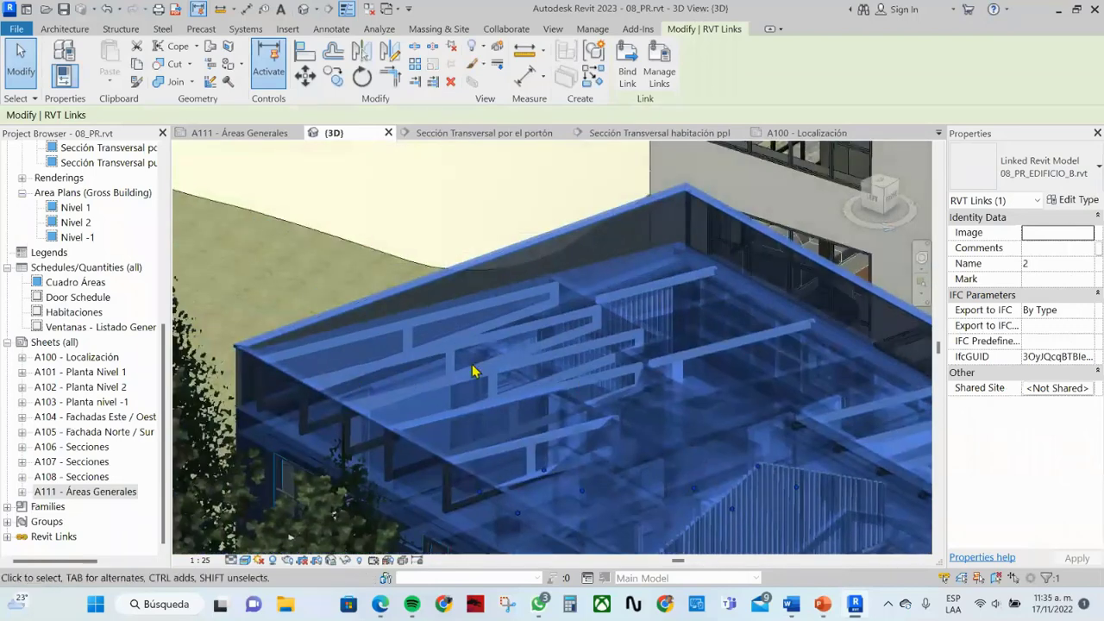
scroll(629, 306, up, 2)
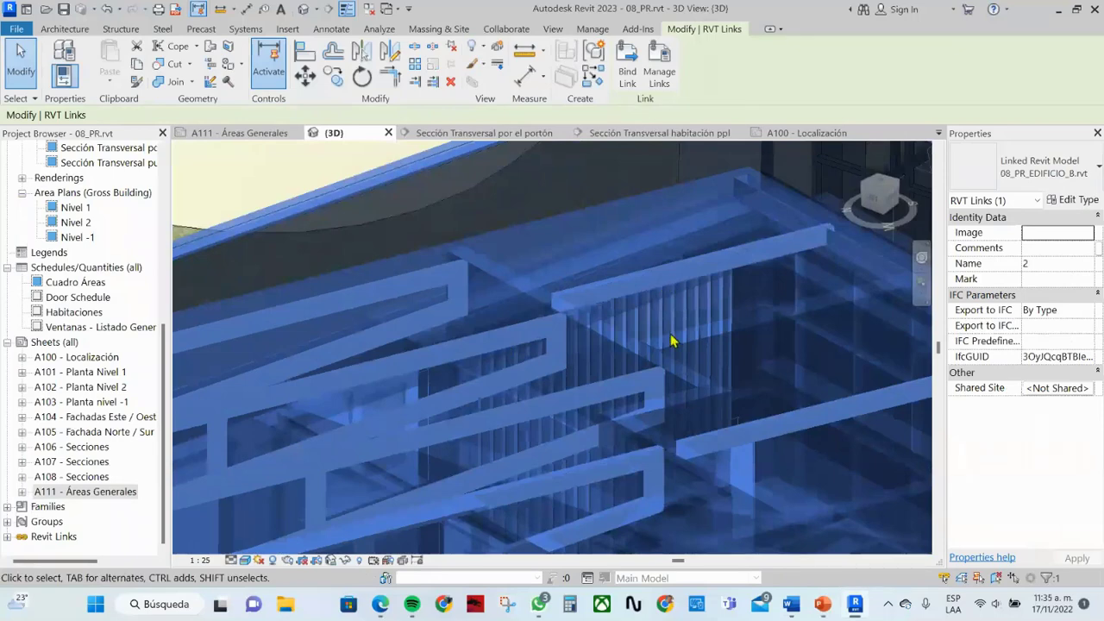
scroll(670, 344, down, 2)
middle_drag(650, 354, 600, 194)
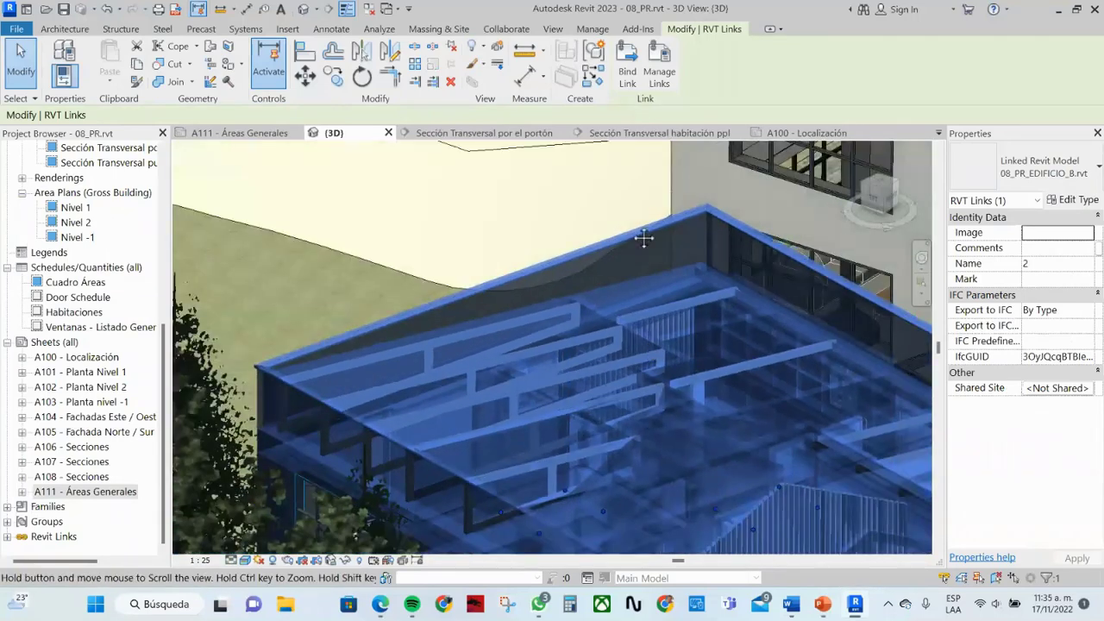
scroll(601, 276, down, 3)
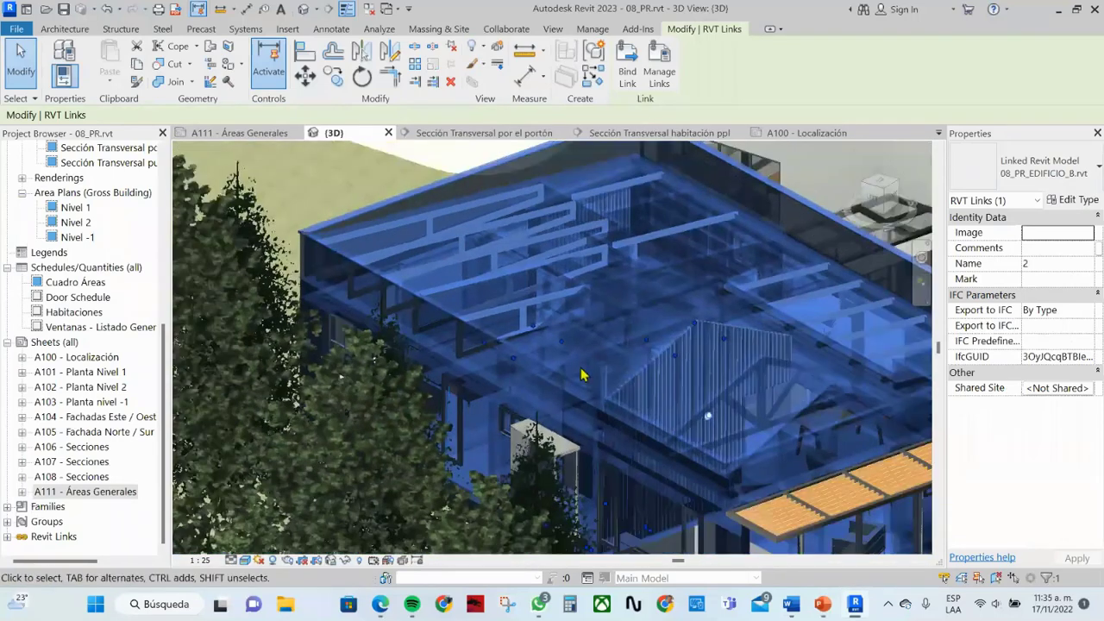
scroll(602, 420, down, 2)
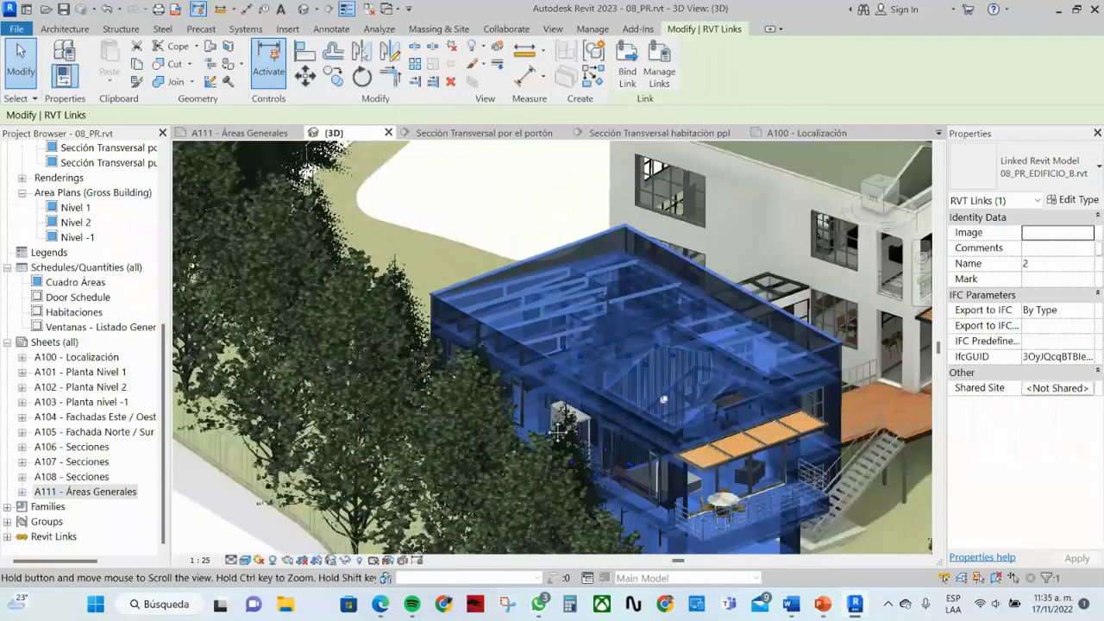
mouse_move(759, 336)
middle_down()
mouse_move(641, 330)
mouse_move(625, 477)
middle_up()
scroll(642, 329, up, 5)
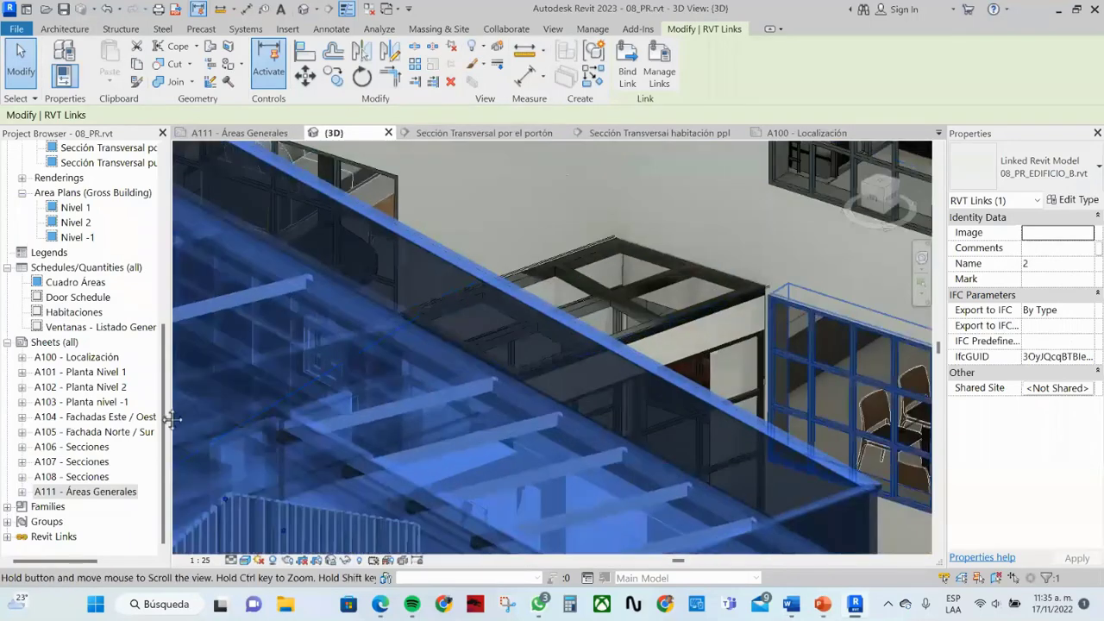
click(624, 477)
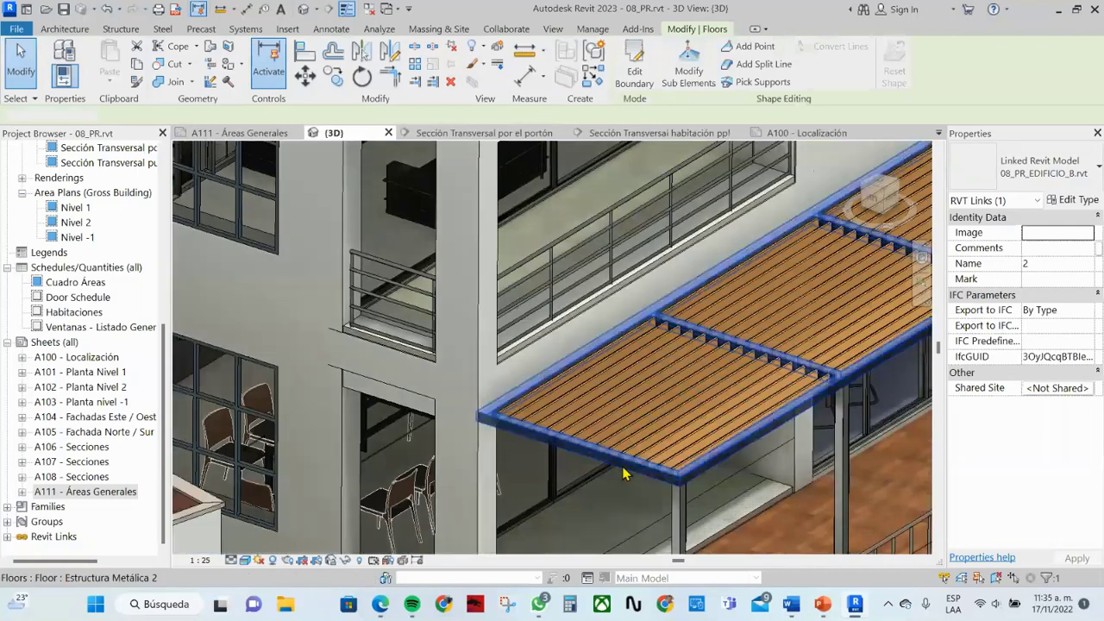
scroll(624, 477, down, 2)
middle_drag(624, 477, 499, 498)
scroll(492, 465, up, 3)
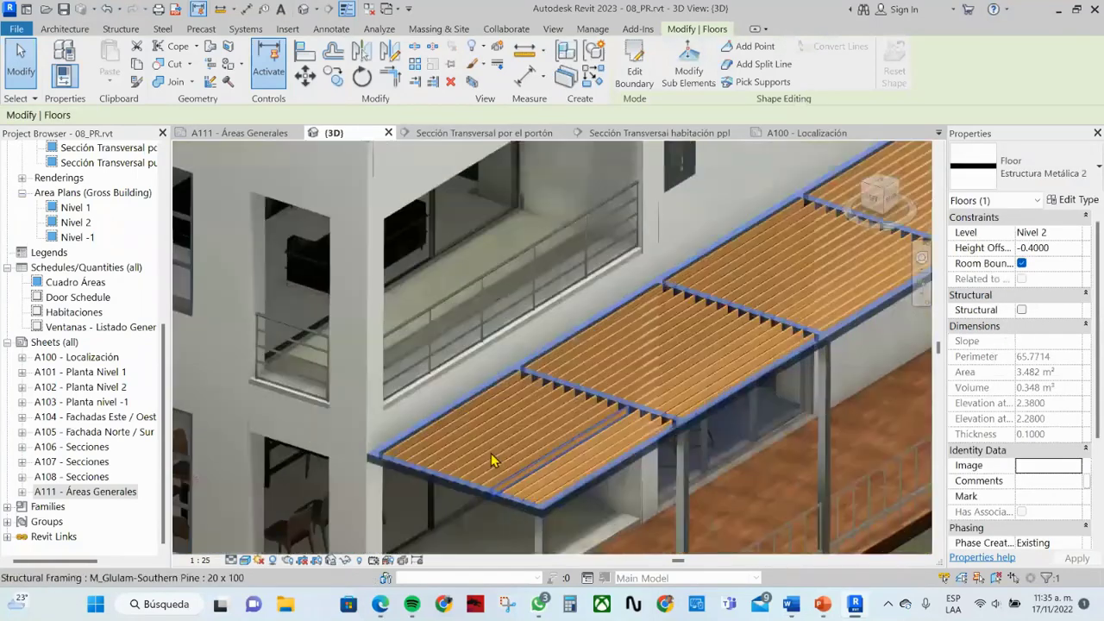
scroll(557, 377, up, 3)
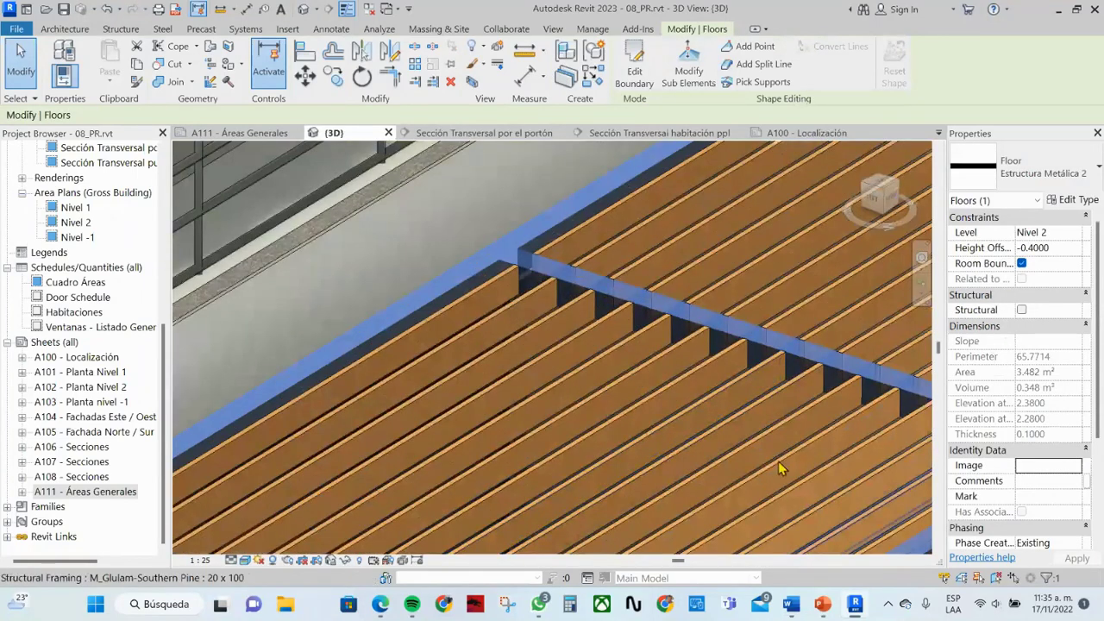
scroll(809, 440, down, 2)
scroll(809, 440, down, 1)
scroll(802, 441, down, 1)
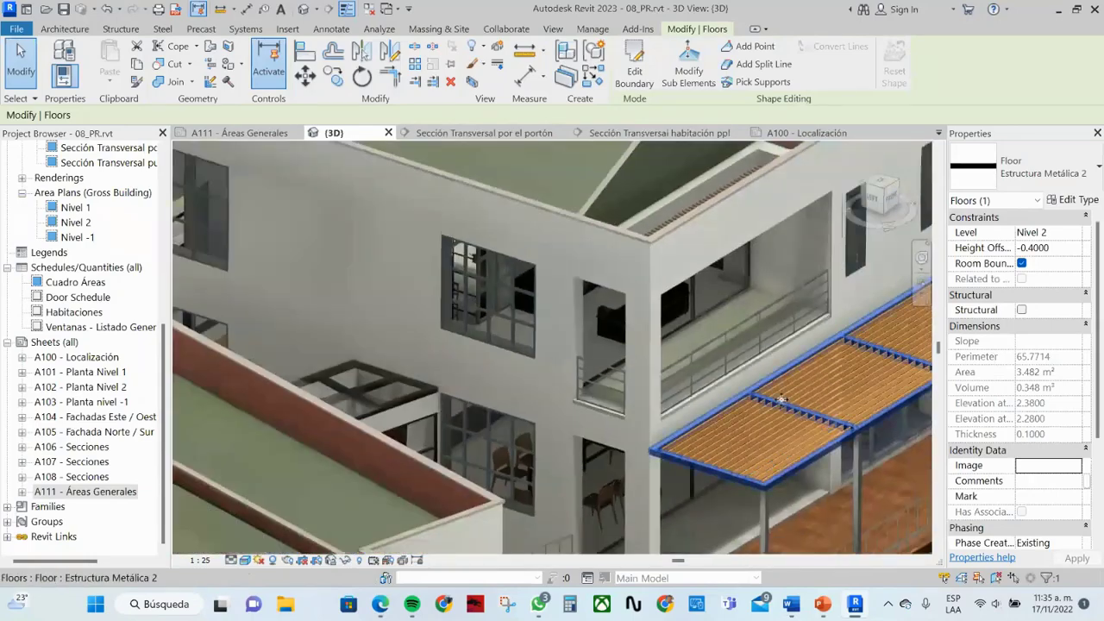
scroll(738, 388, down, 1)
scroll(738, 388, down, 2)
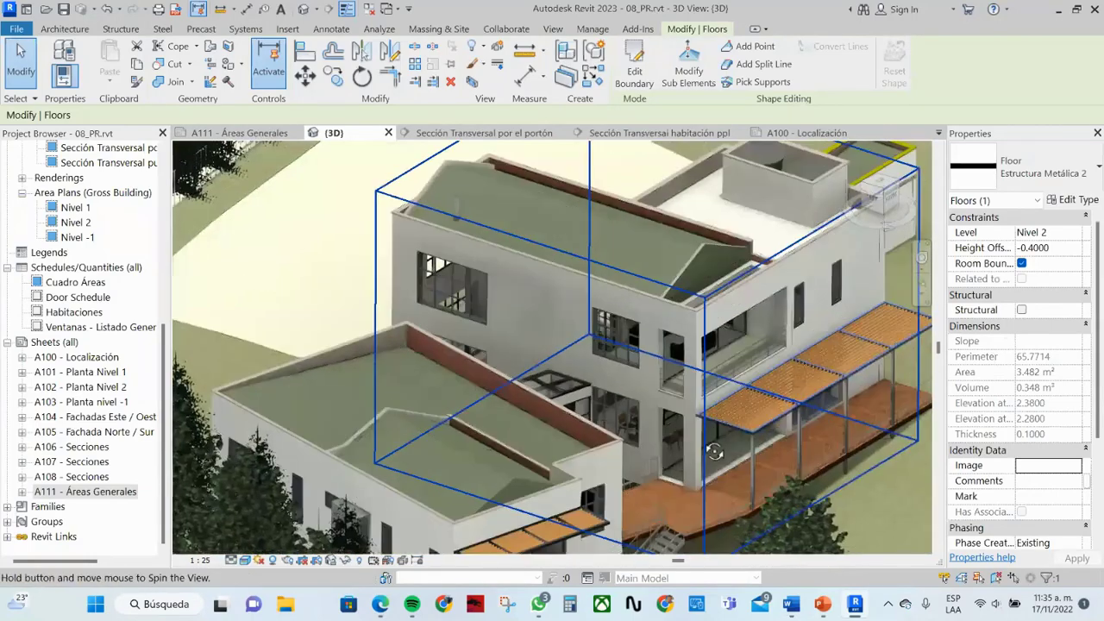
mouse_move(738, 388)
shift+middle_down()
mouse_move(721, 414)
mouse_move(655, 327)
shift+middle_up()
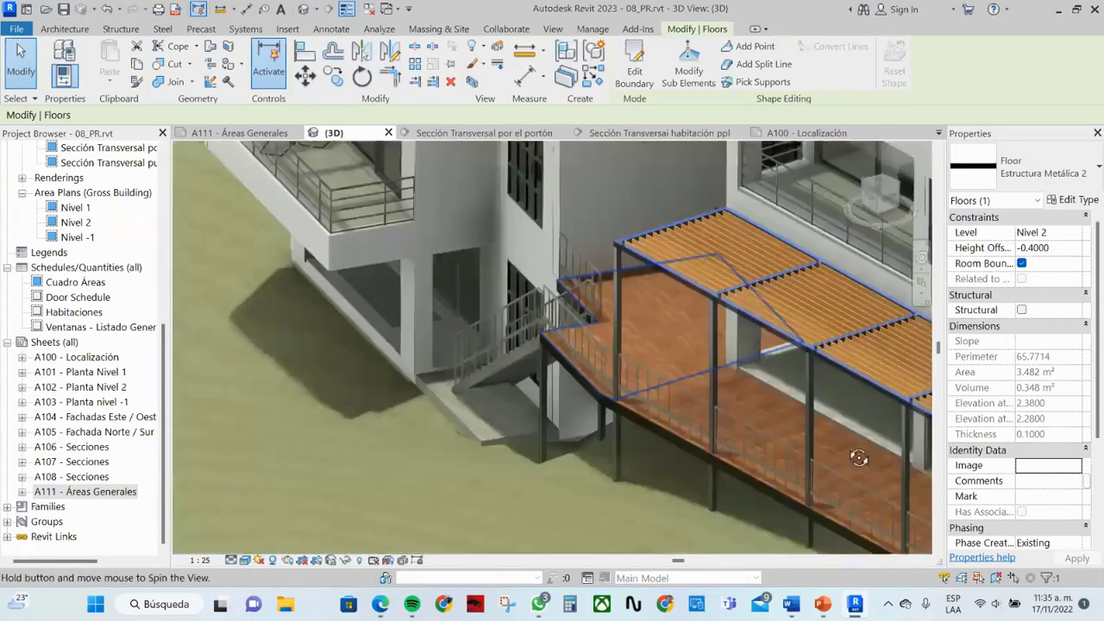
scroll(634, 290, up, 2)
scroll(633, 290, down, 1)
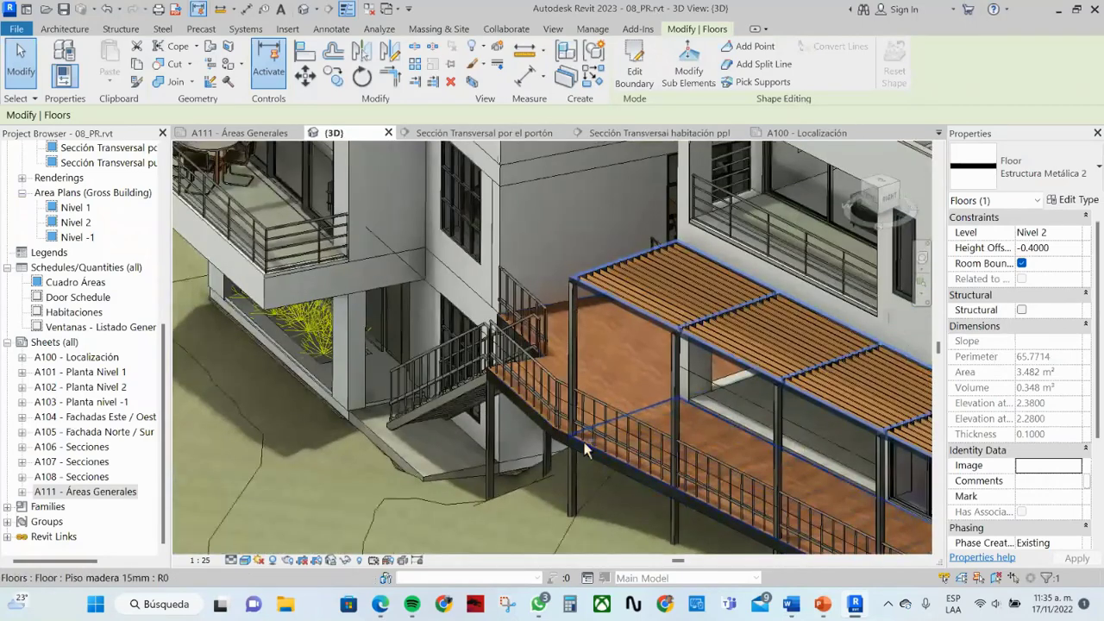
shift+middle_drag(588, 450, 625, 476)
scroll(625, 476, up, 3)
scroll(551, 371, up, 2)
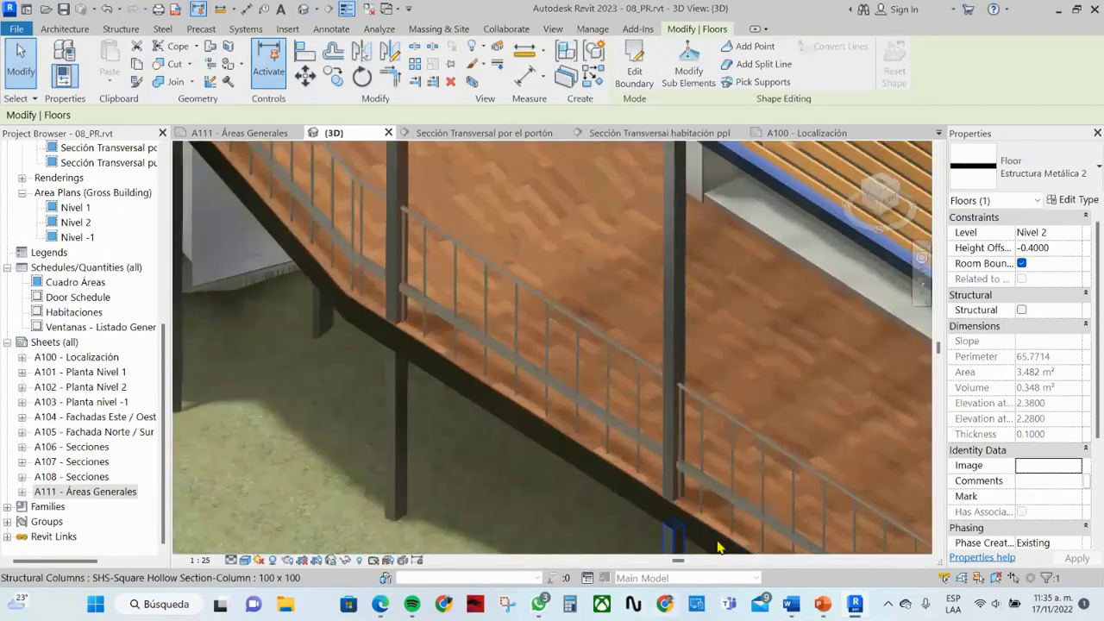
Set the 3D view to Hidden Line and orbit the building to a new angle
click(245, 559)
click(265, 499)
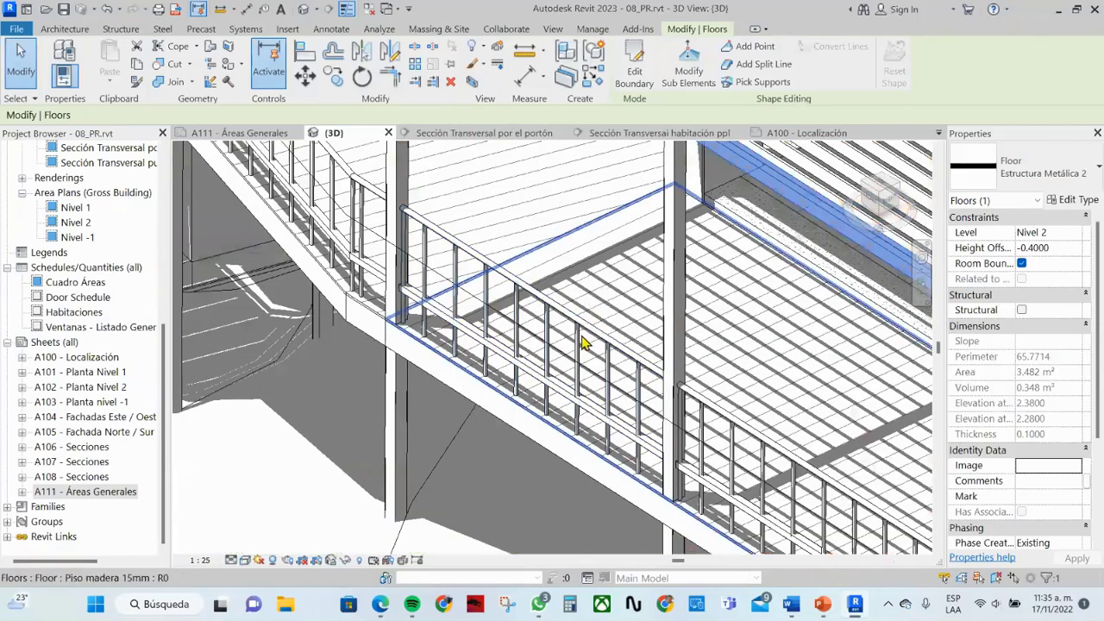
scroll(578, 350, down, 3)
scroll(578, 379, down, 3)
mouse_move(569, 405)
shift+middle_down()
mouse_move(591, 494)
mouse_move(545, 449)
shift+middle_up()
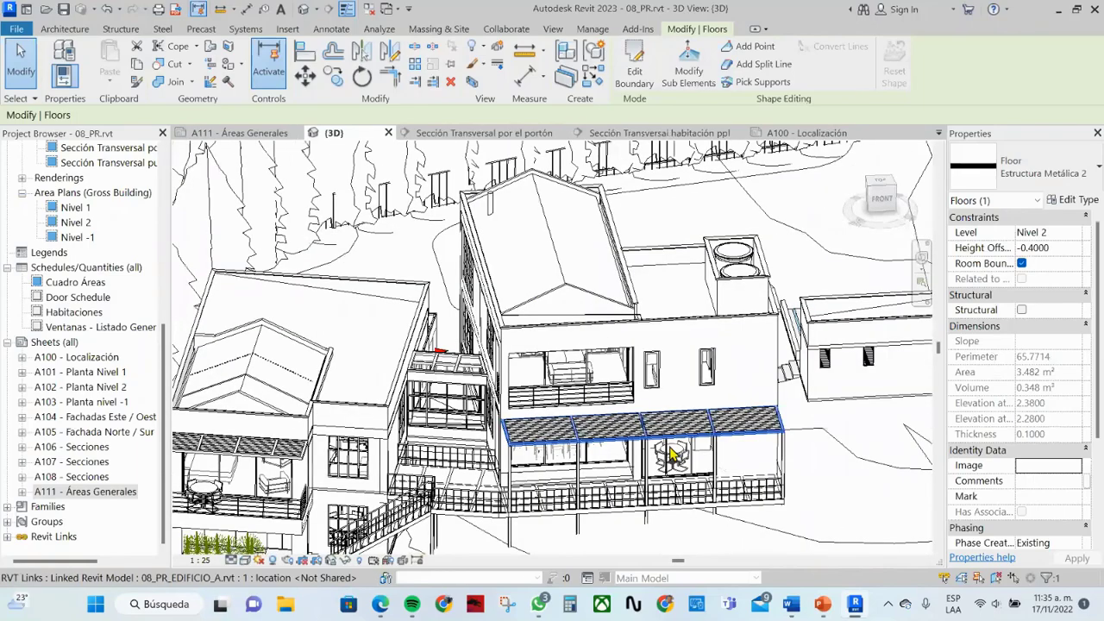
Turn on shadows and start a still Solar Study dated 5/09/2021, 12:32 p.m
click(238, 562)
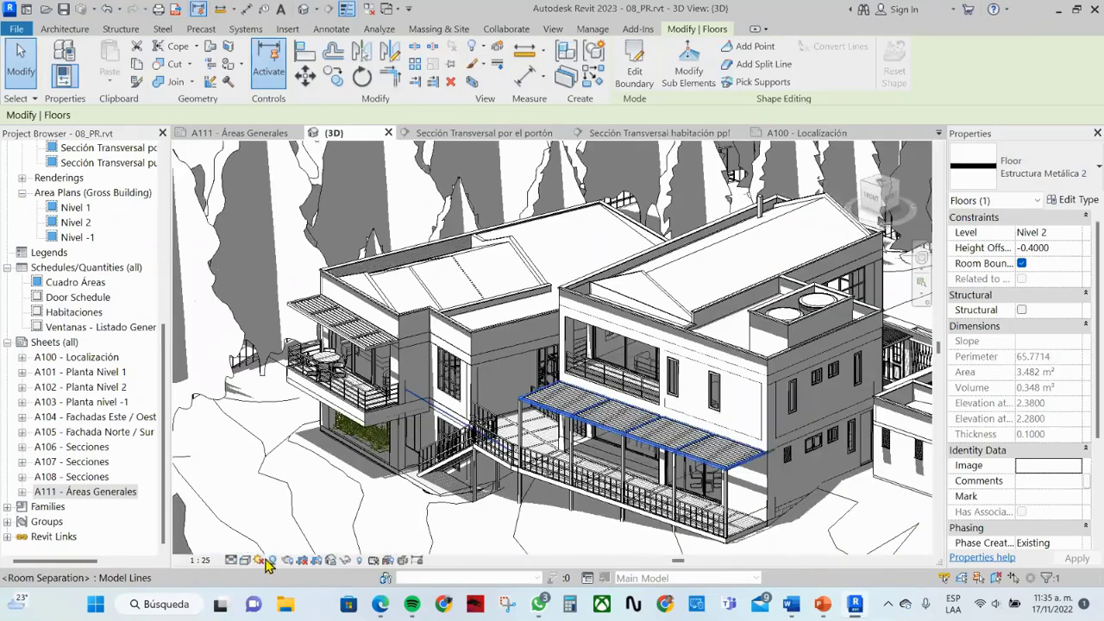
click(259, 560)
click(274, 546)
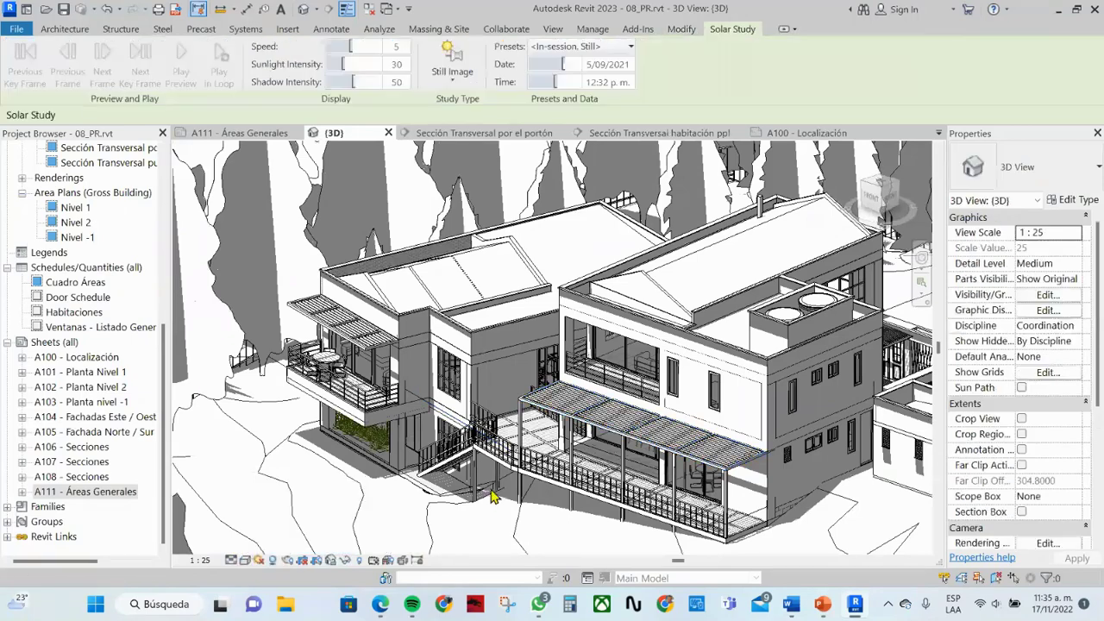
scroll(496, 493, down, 5)
scroll(496, 494, down, 3)
scroll(494, 492, down, 2)
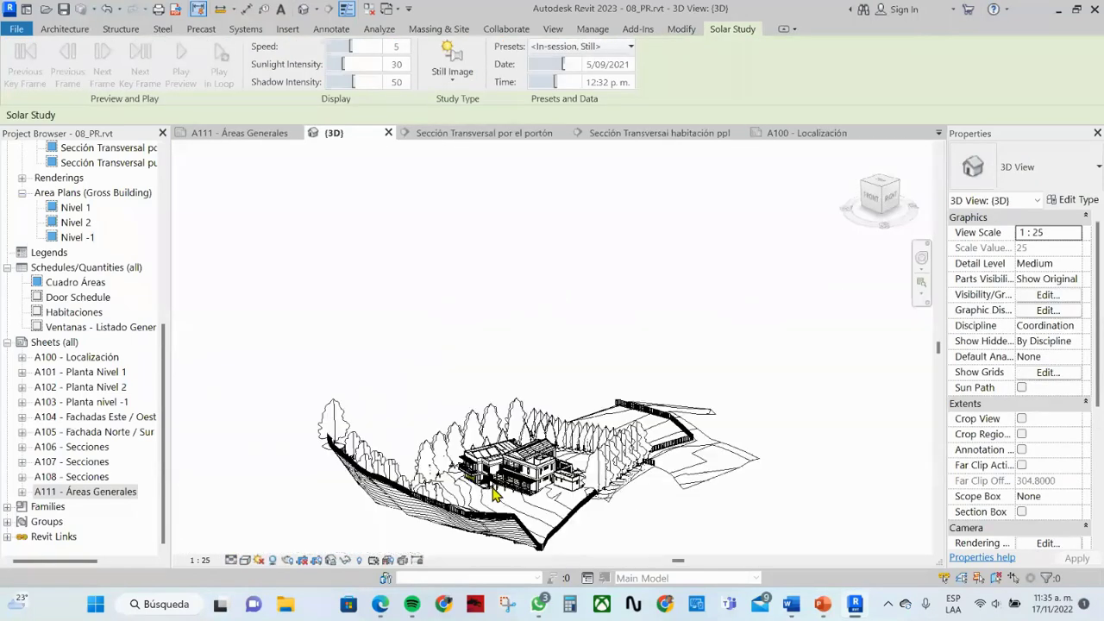
click(258, 561)
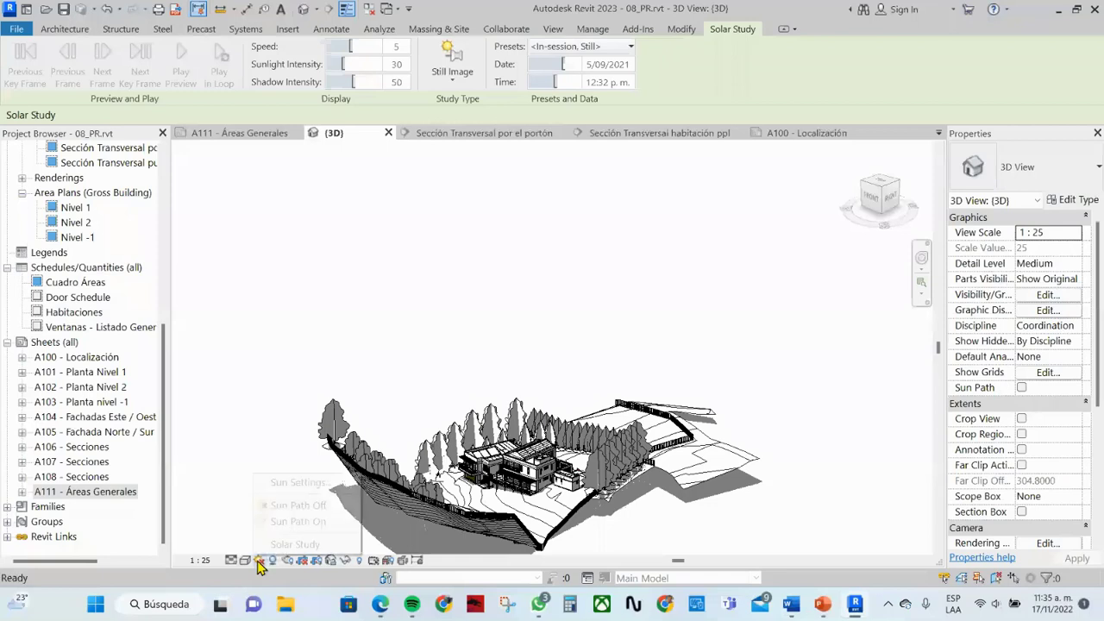
click(283, 545)
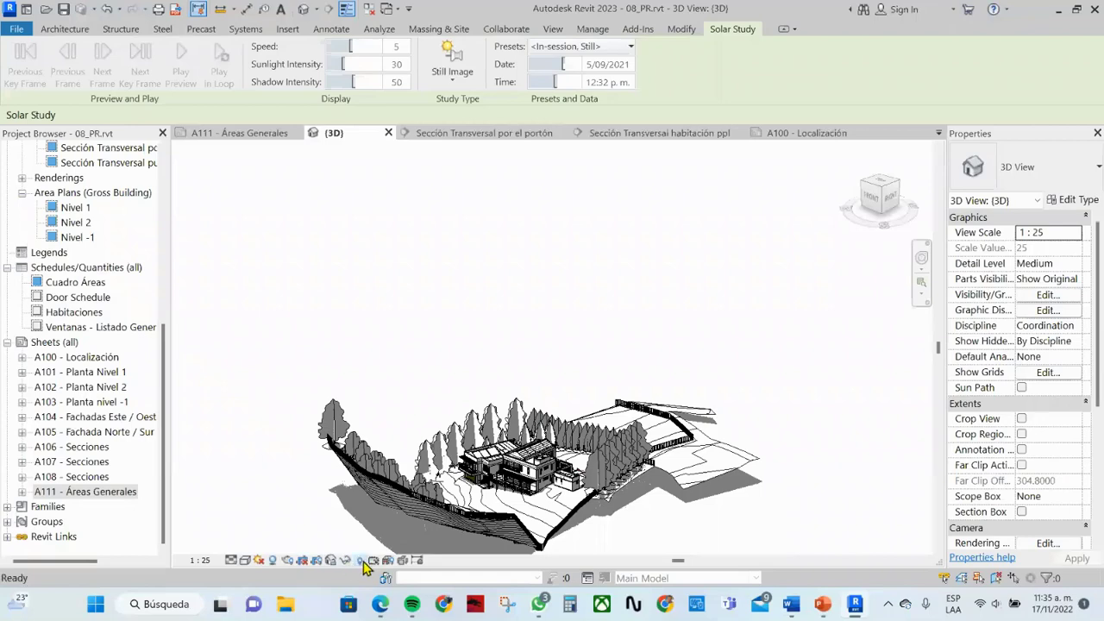
With Reveal Hidden Elements (RH) on, switch Sun Path On, then close Reveal Hidden Elements
key(r)
key(h)
scroll(443, 470, down, 5)
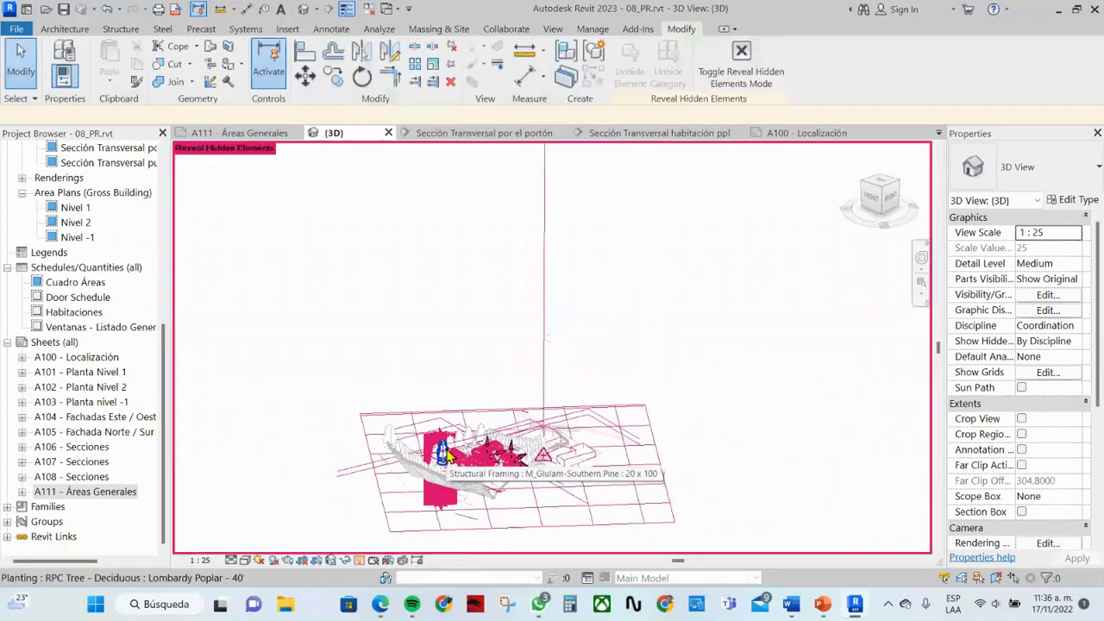
scroll(446, 457, up, 1)
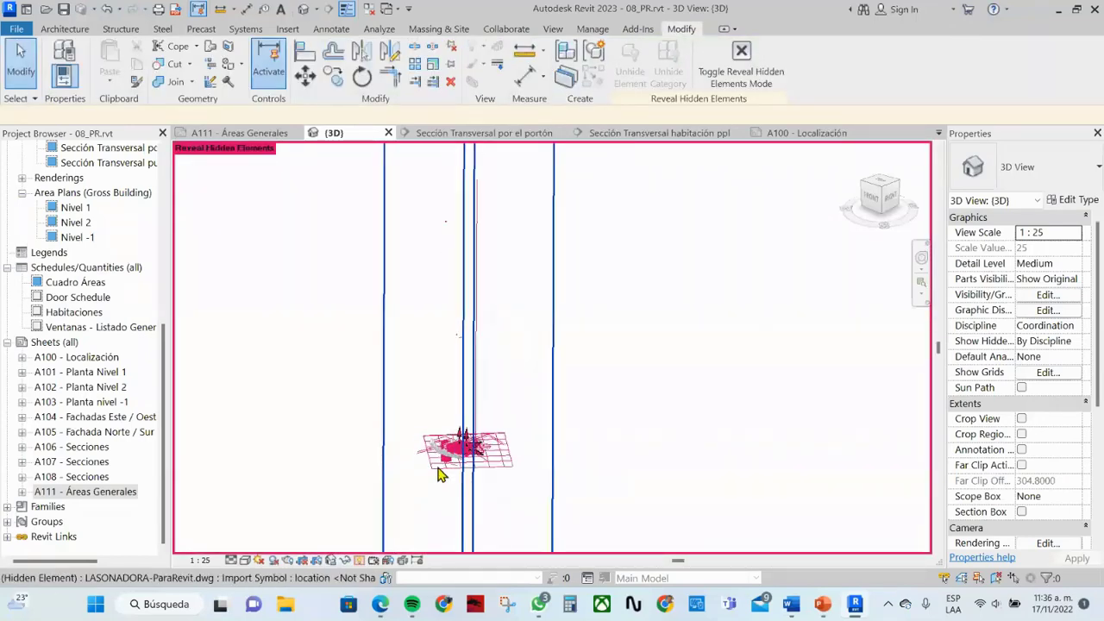
scroll(435, 473, up, 2)
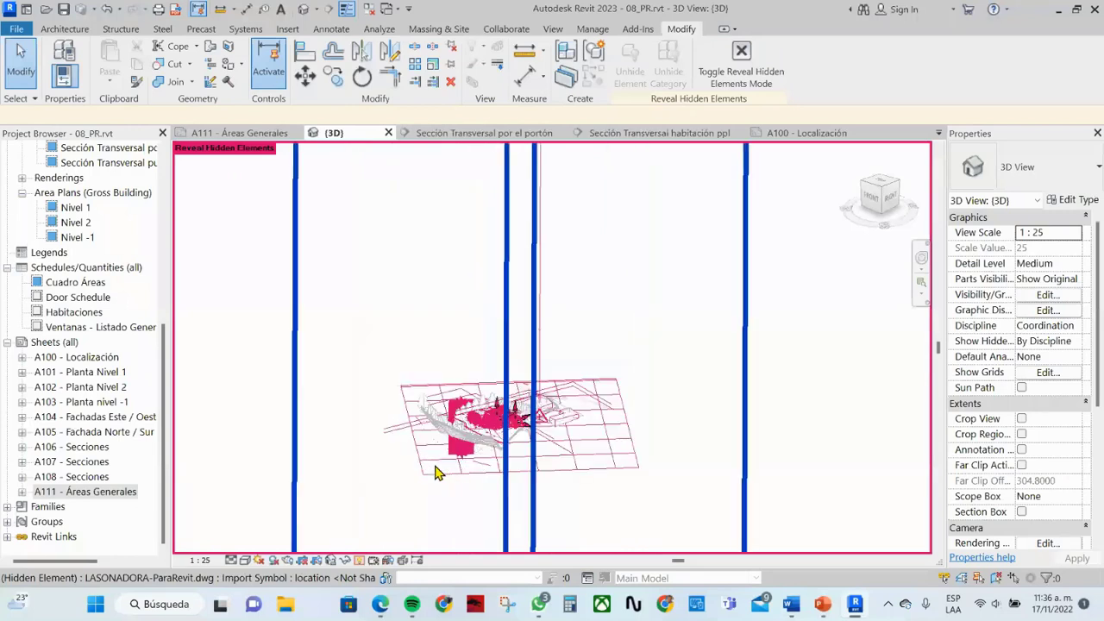
click(259, 560)
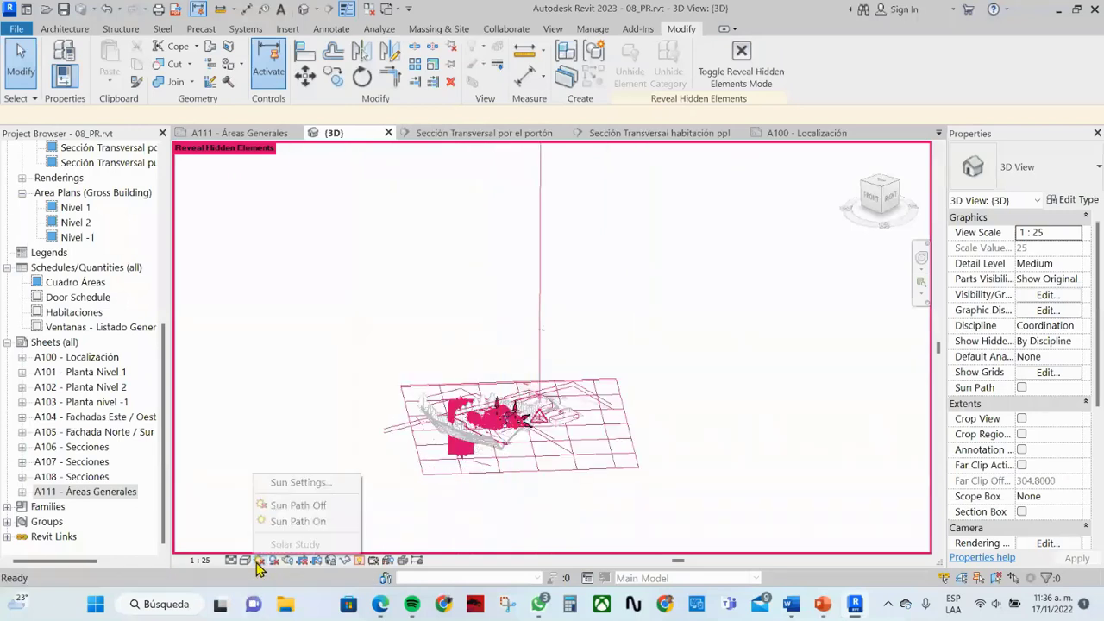
click(292, 524)
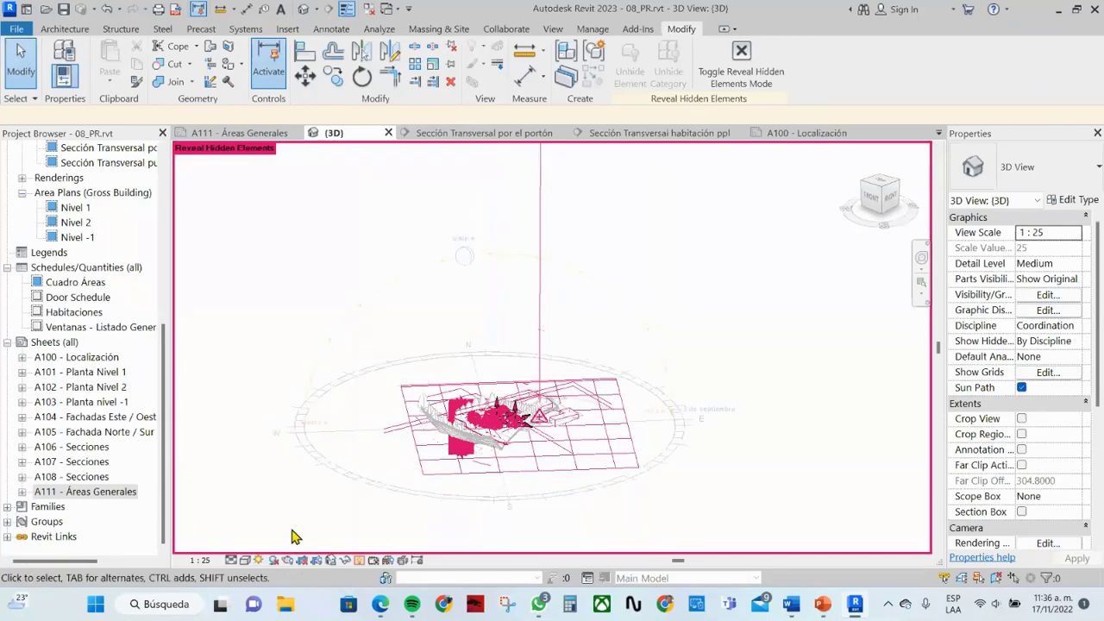
click(362, 561)
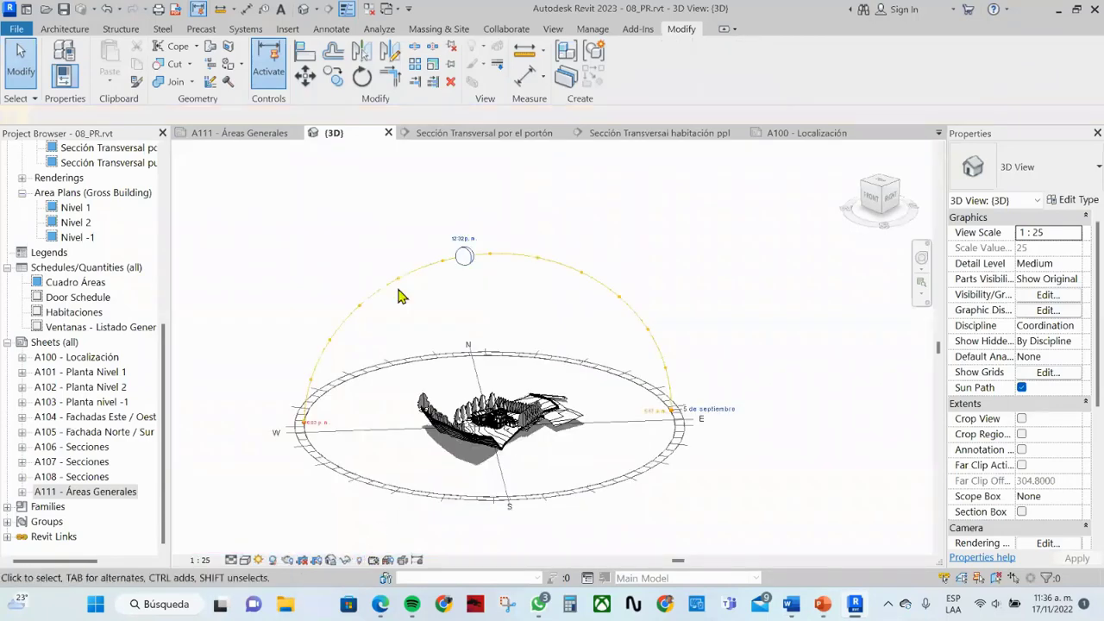
Zoom and orbit over the shadowed house and trees, then switch to the PowerPoint deck
scroll(466, 319, up, 3)
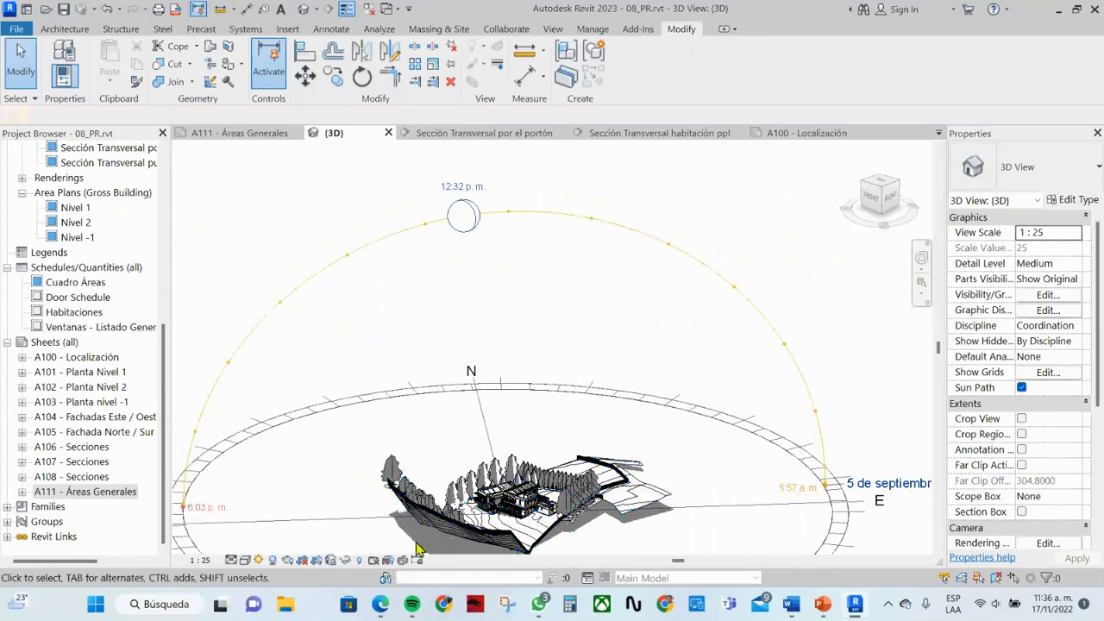
shift+middle_drag(421, 549, 450, 390)
scroll(517, 432, up, 5)
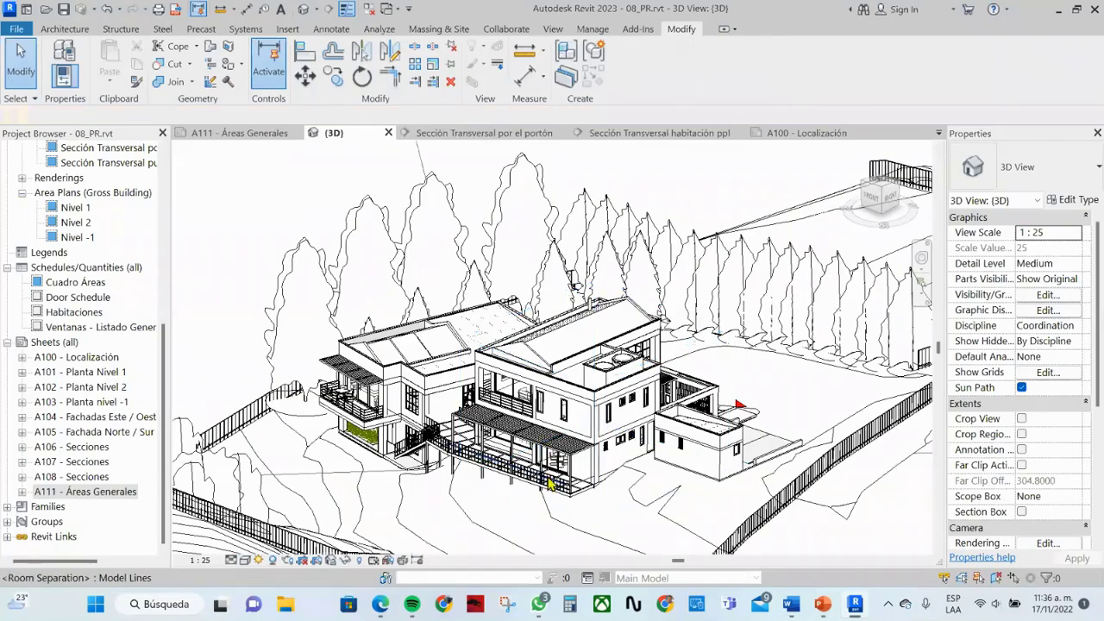
scroll(550, 487, up, 2)
scroll(550, 487, up, 1)
scroll(550, 488, up, 1)
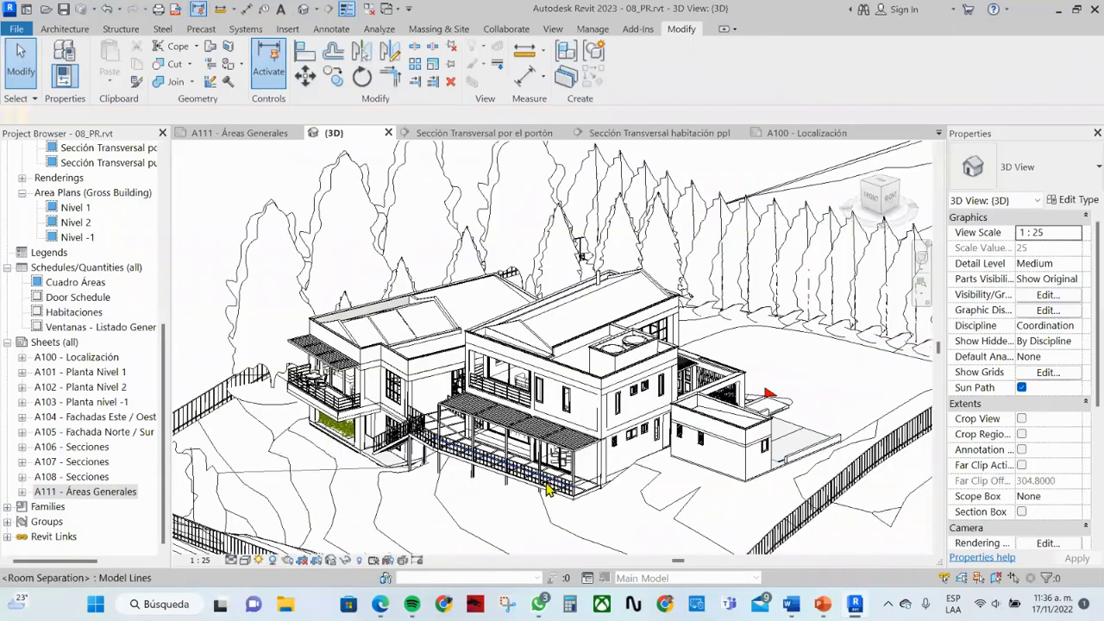
scroll(547, 489, up, 1)
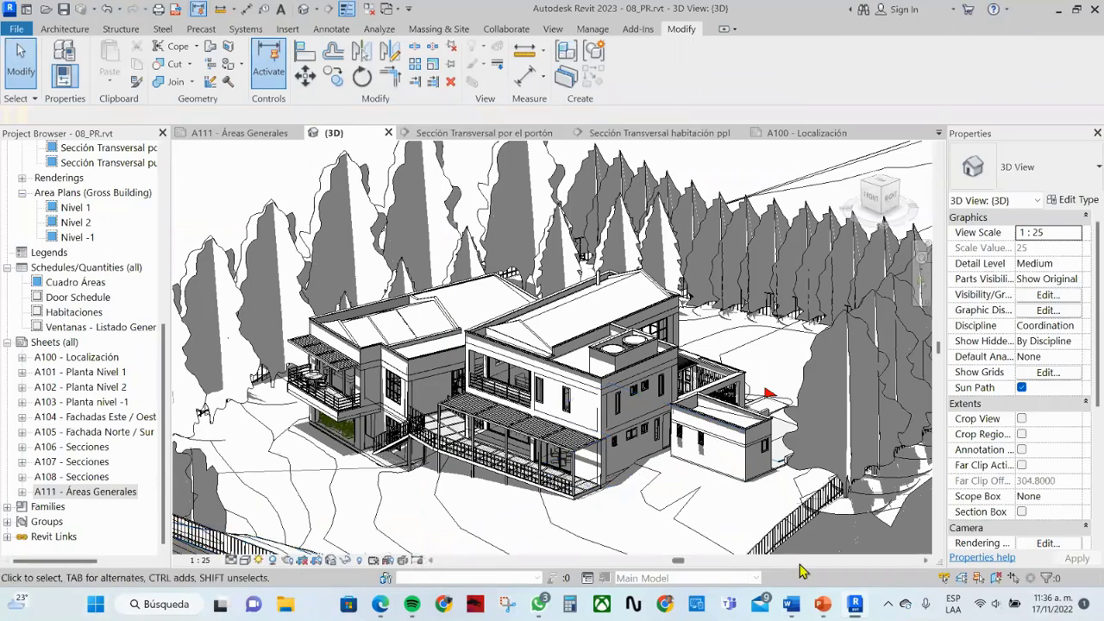
click(823, 605)
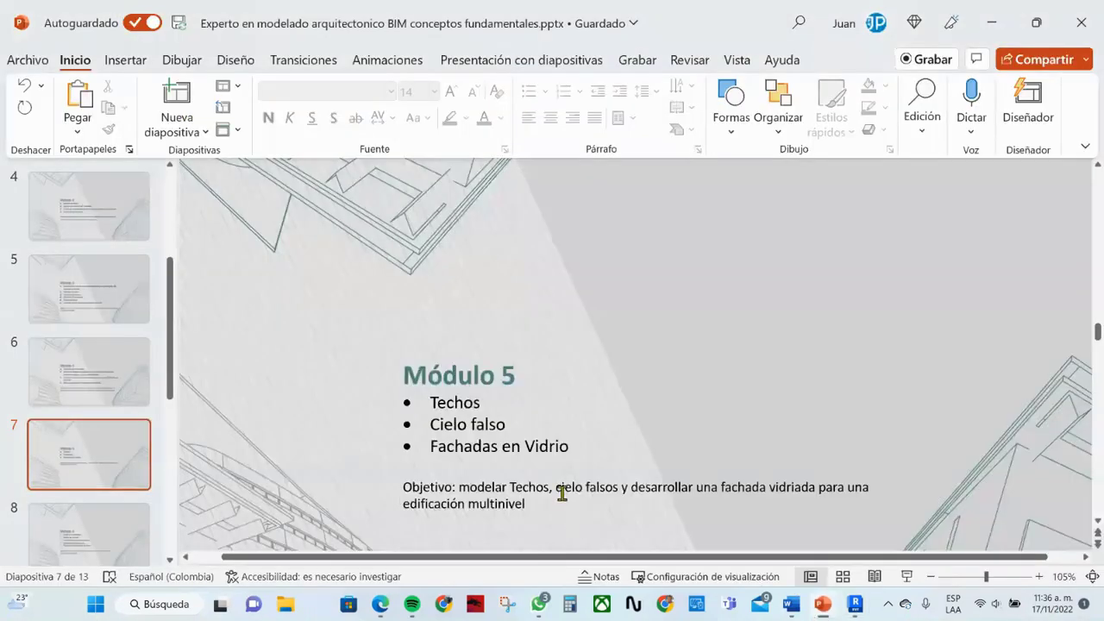
Scroll from slide 7 to slide 8, Módulo 6, Cotas y anotaciones through Planos y documentos
scroll(561, 493, down, 3)
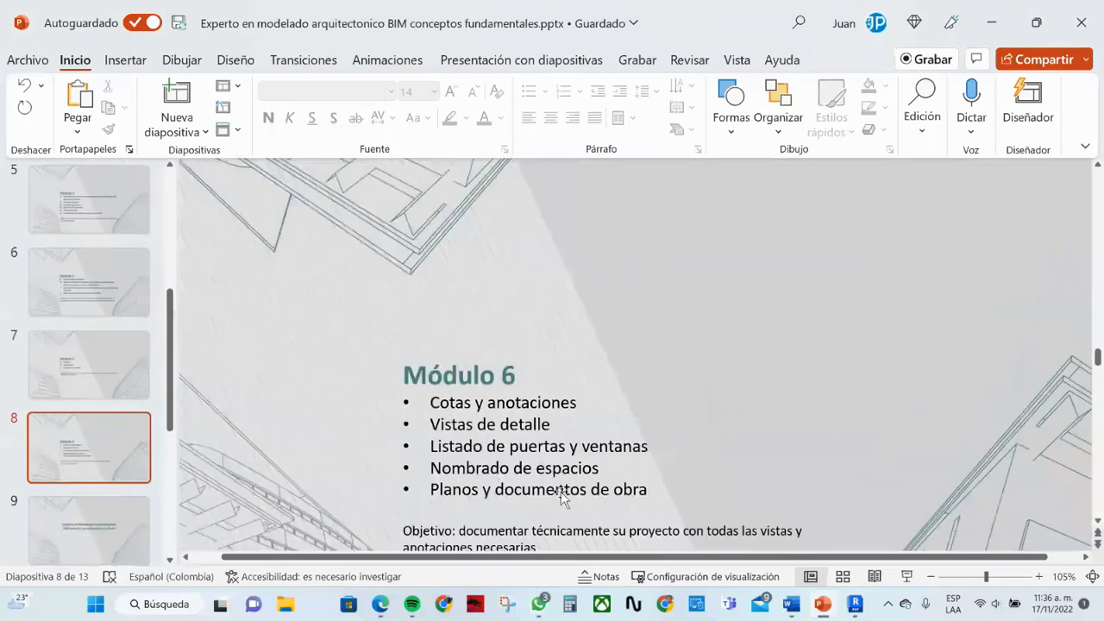
scroll(562, 496, down, 1)
scroll(561, 496, down, 1)
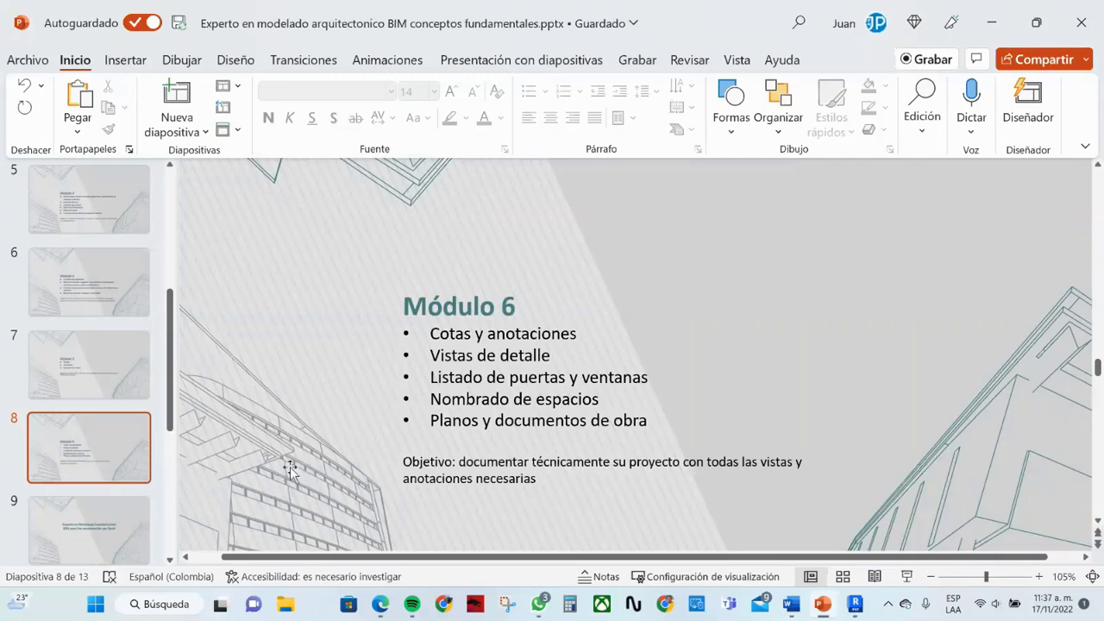
Scroll back through the deck to slide 4, Módulo 2, on interface, units and measuring
scroll(293, 466, up, 1)
scroll(295, 466, up, 2)
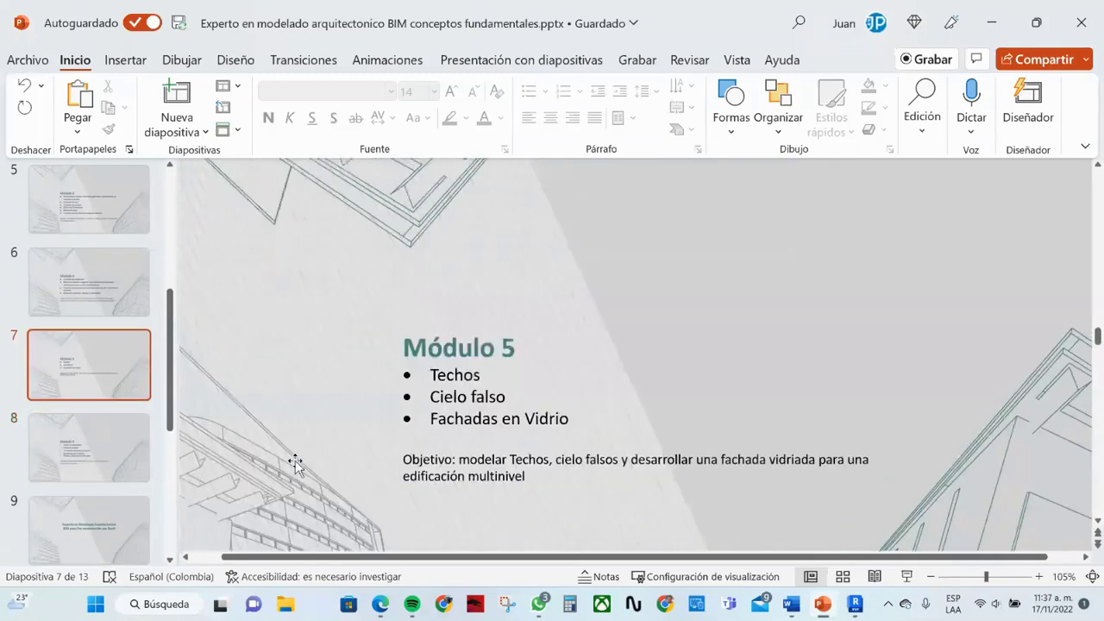
scroll(295, 465, up, 1)
scroll(295, 466, up, 2)
scroll(295, 465, up, 1)
scroll(295, 465, up, 2)
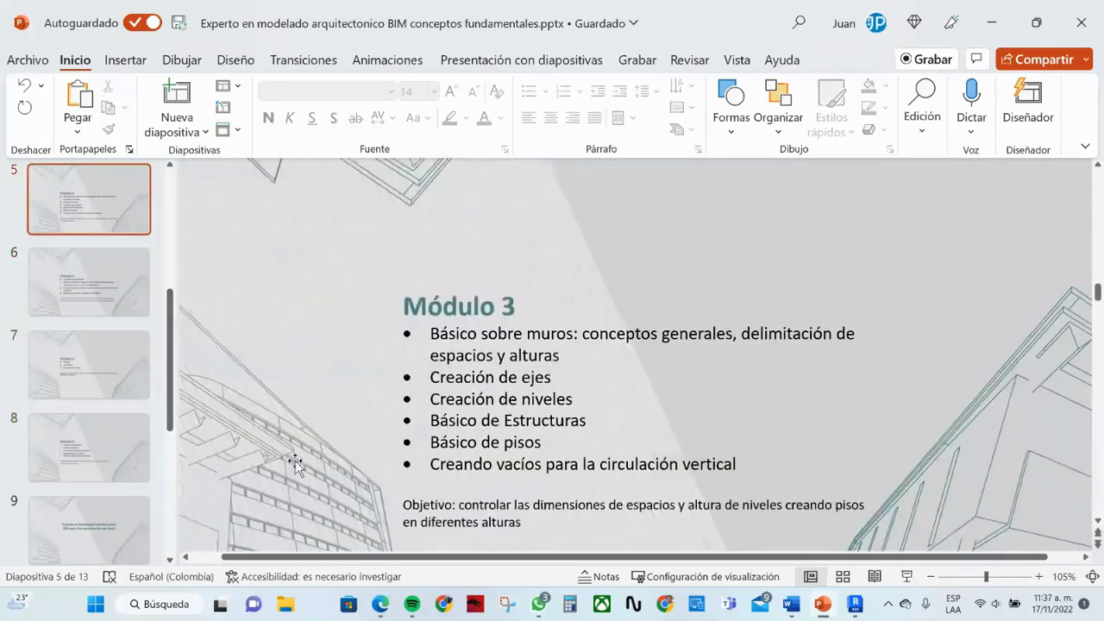
scroll(295, 466, up, 1)
scroll(295, 466, up, 2)
scroll(295, 466, down, 2)
scroll(295, 465, down, 1)
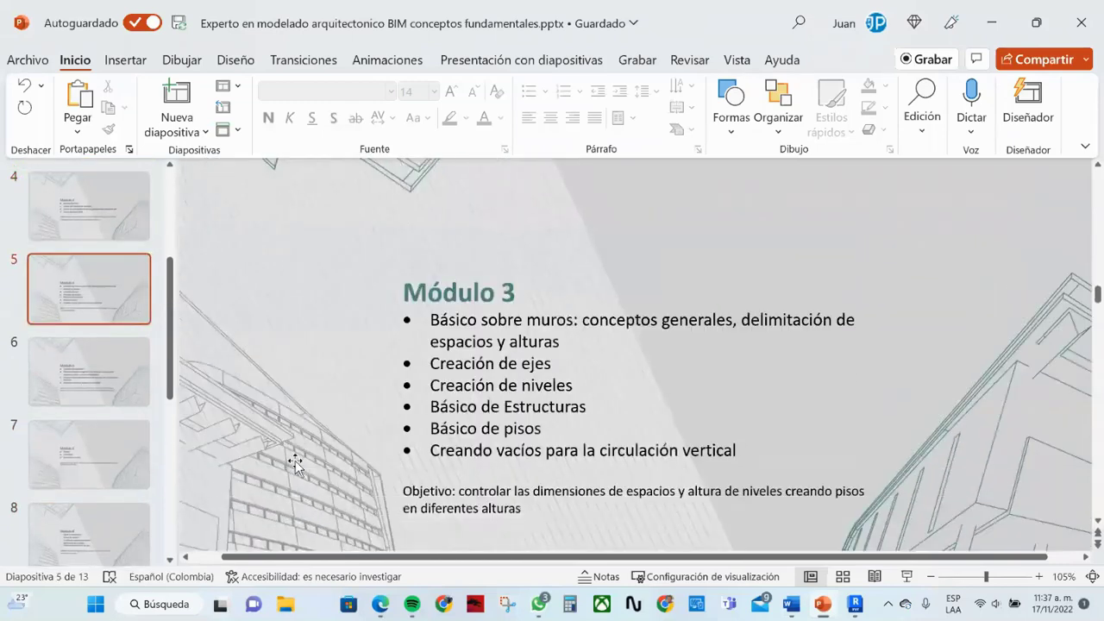
scroll(295, 466, up, 2)
scroll(295, 465, up, 2)
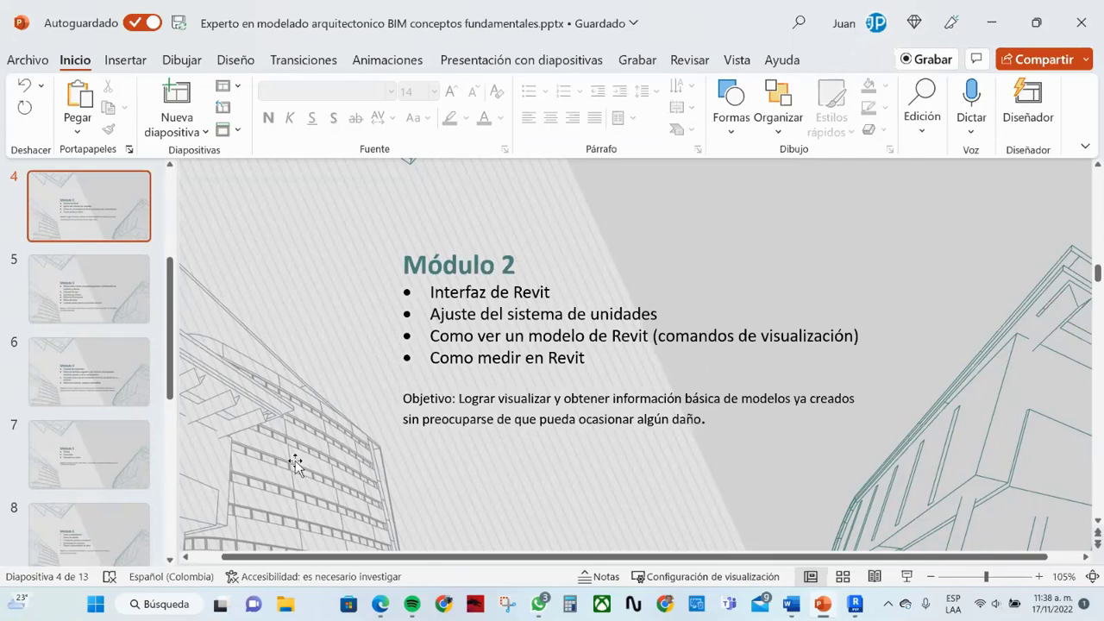
Review slide 10, Módulo 1 on topography, then return to Revit's shadowed {3D} view
scroll(228, 415, down, 5)
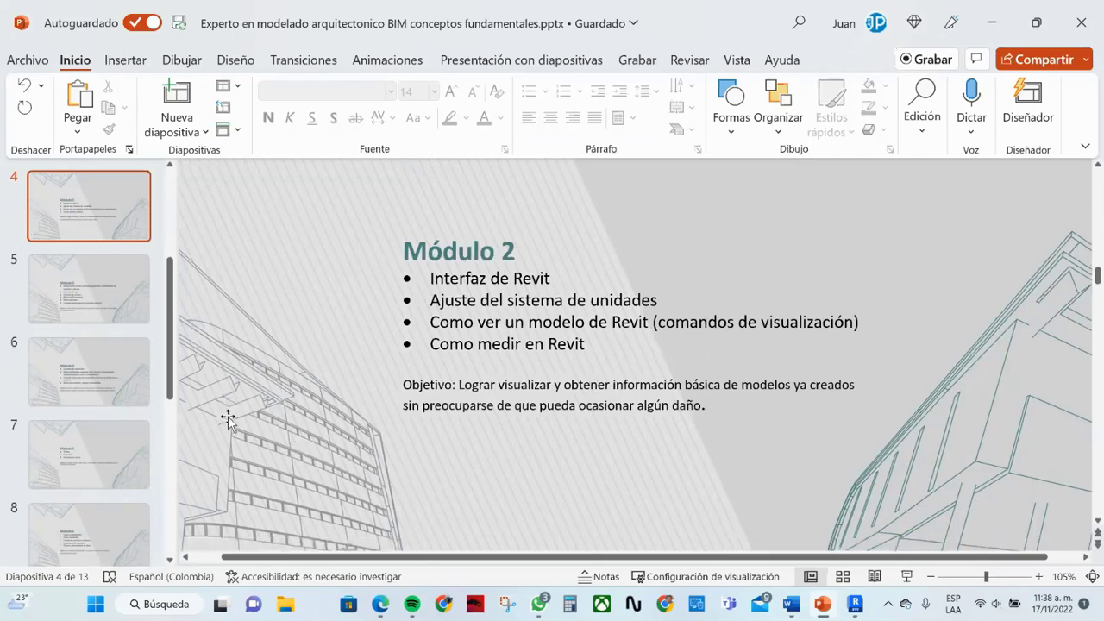
scroll(228, 416, down, 5)
scroll(227, 419, down, 2)
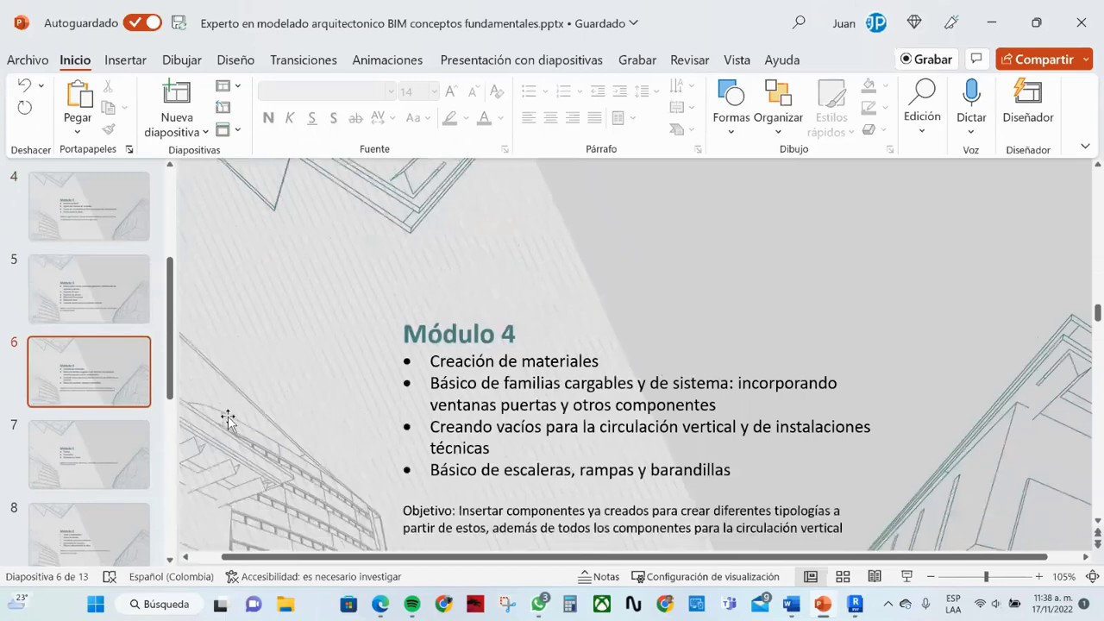
scroll(228, 419, down, 1)
scroll(227, 419, down, 3)
scroll(228, 419, down, 3)
scroll(228, 419, down, 3)
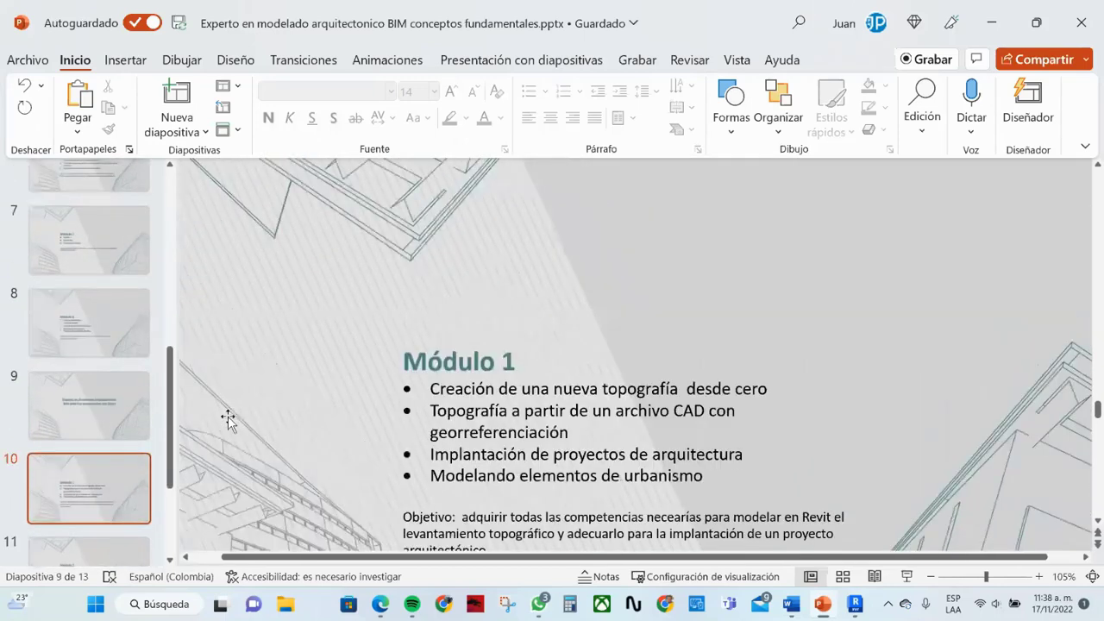
scroll(227, 419, up, 2)
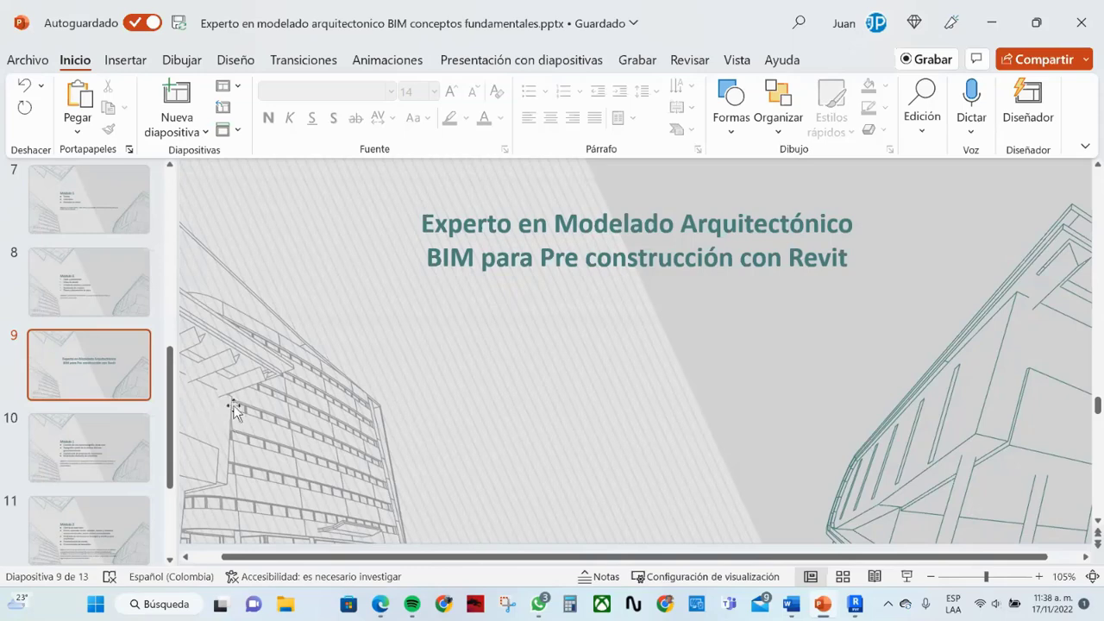
scroll(234, 412, down, 3)
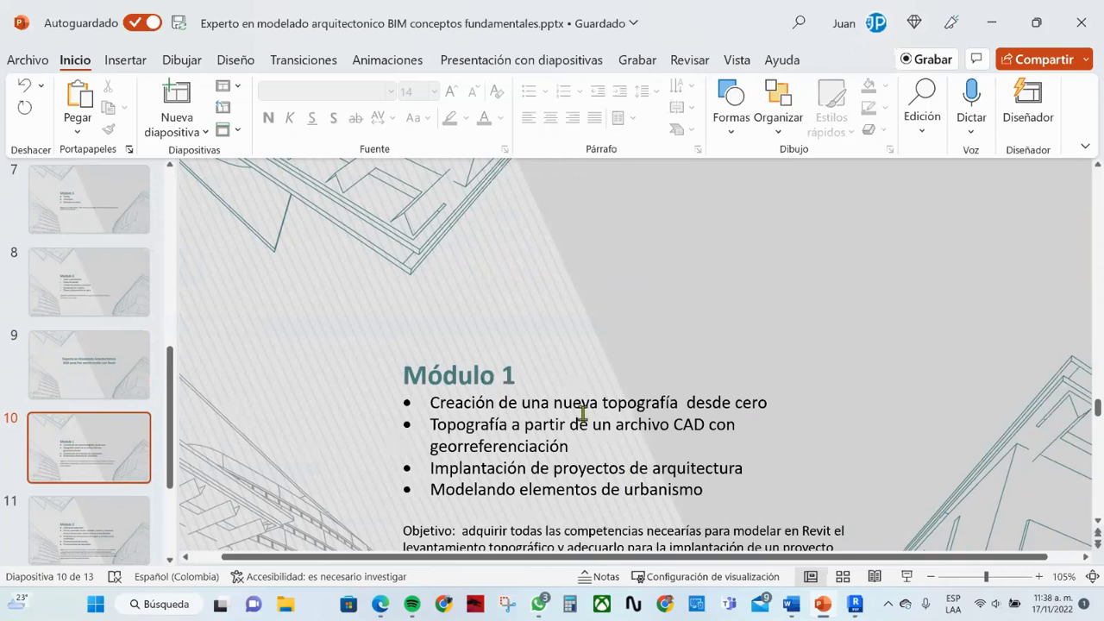
scroll(562, 405, down, 1)
scroll(567, 439, down, 1)
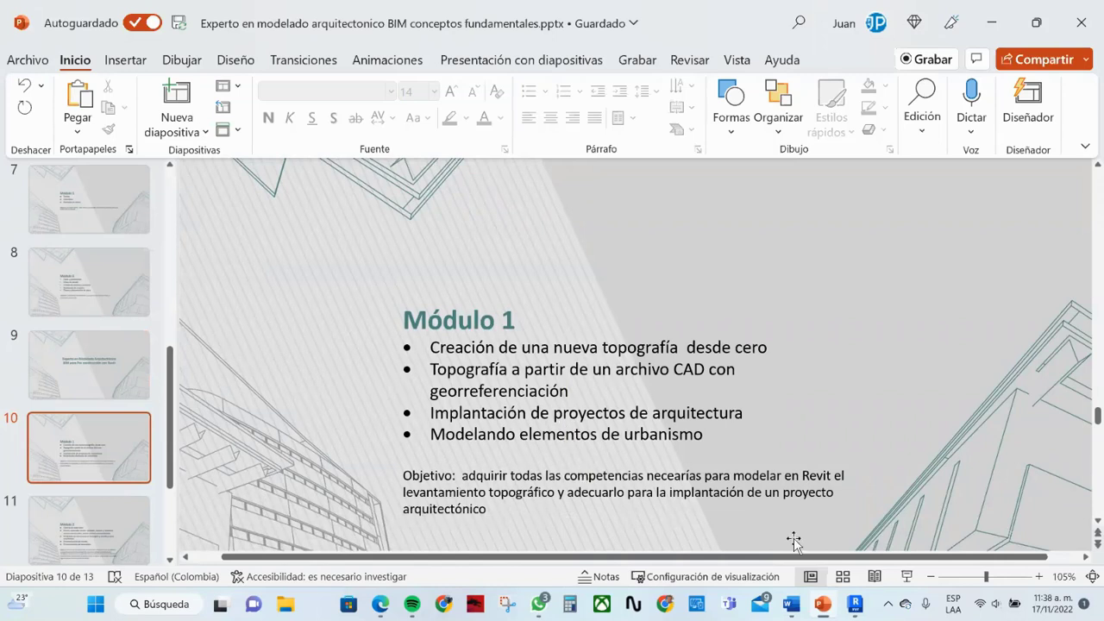
click(854, 605)
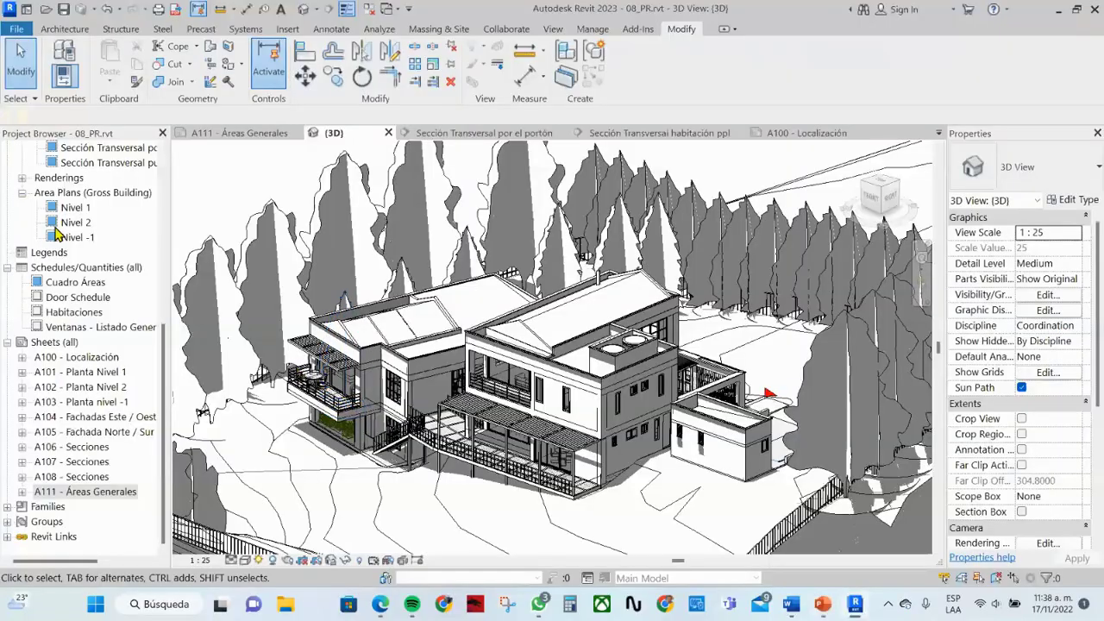
Open the Emplazamiento floor plan from the Project Browser
scroll(62, 226, up, 1)
scroll(65, 215, up, 8)
click(76, 195)
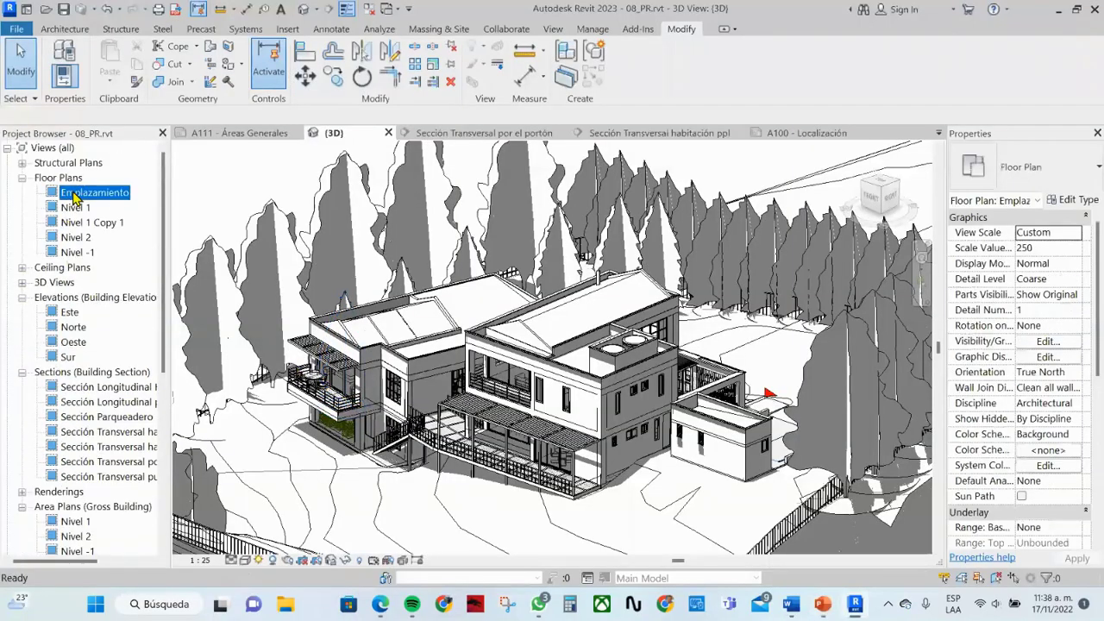
click(76, 195)
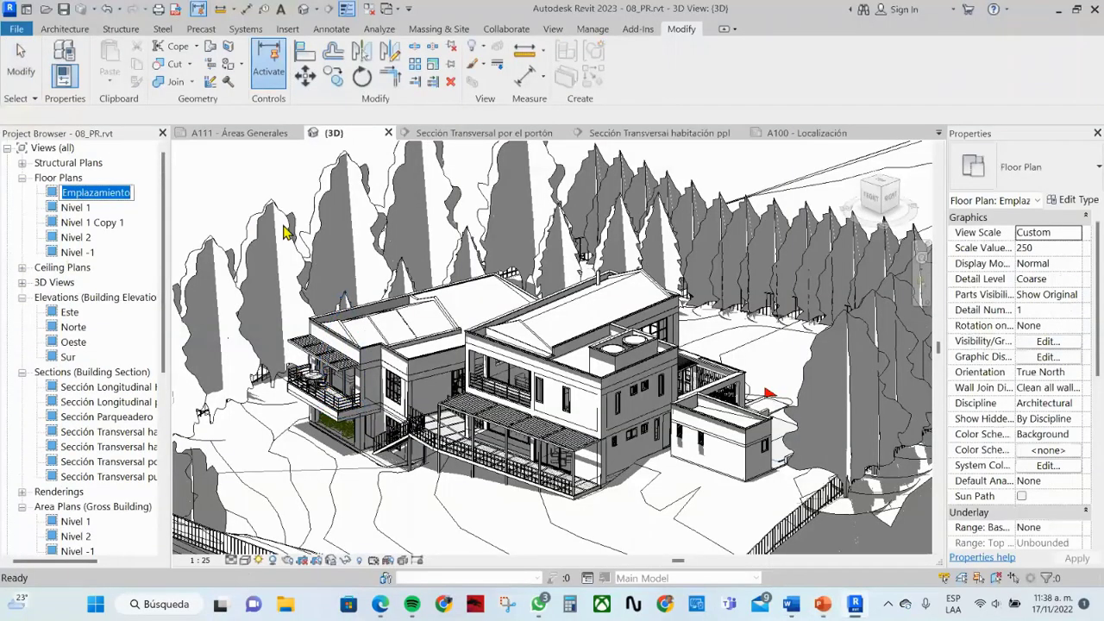
click(66, 224)
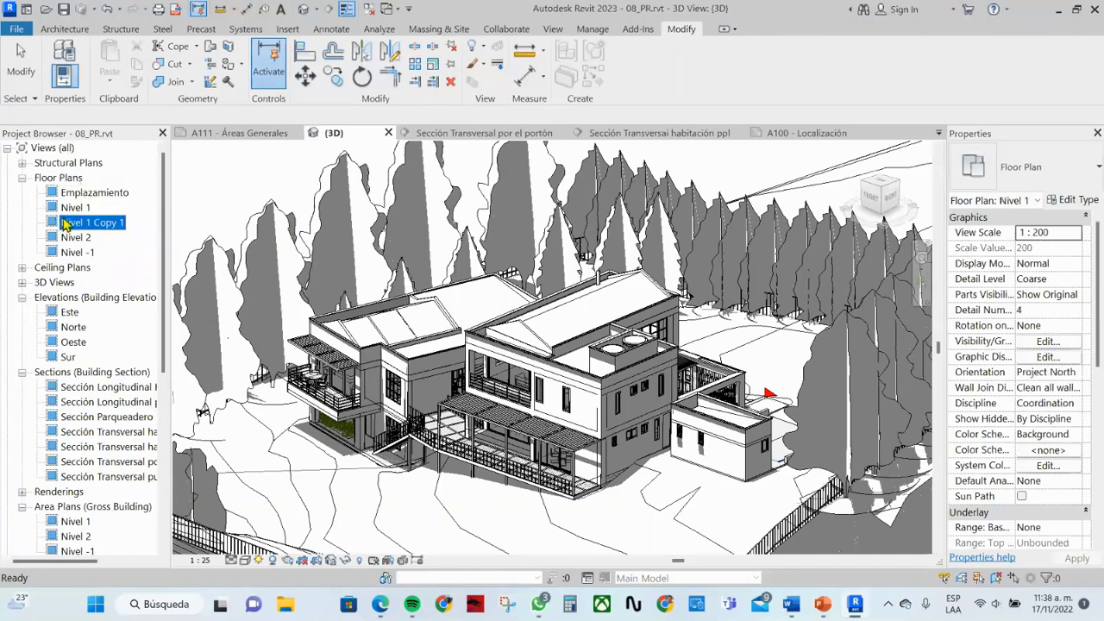
double_click(68, 193)
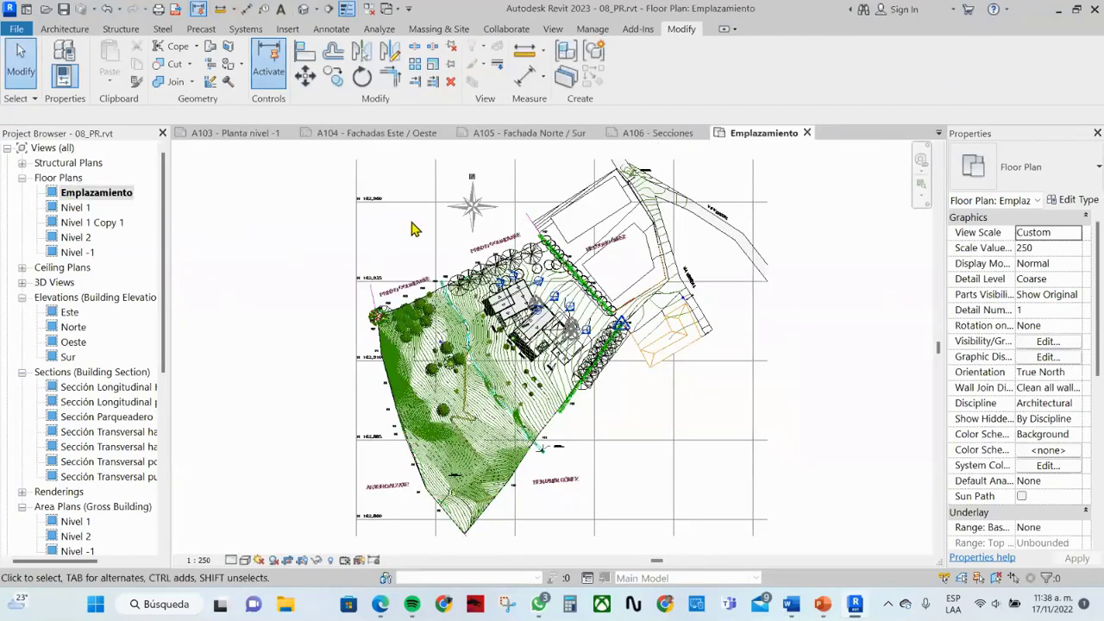
Zoom and pan the site plan to the N 162,960 grid line near the north arrow
scroll(422, 222, up, 2)
scroll(495, 211, up, 2)
middle_drag(500, 209, 773, 315)
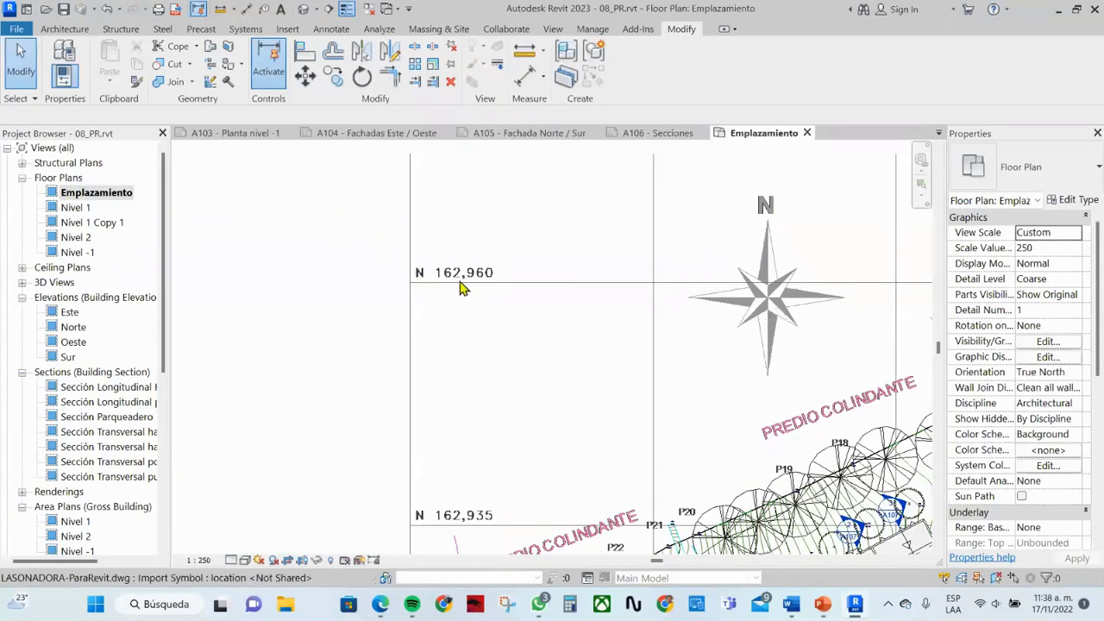
scroll(458, 286, down, 2)
scroll(685, 416, up, 2)
scroll(686, 415, up, 2)
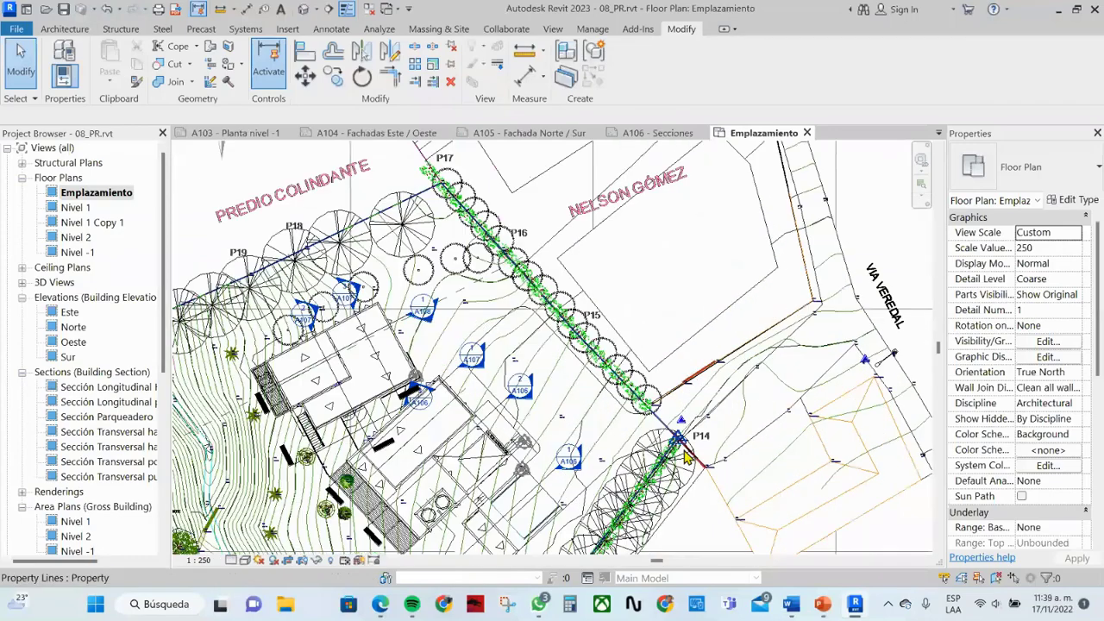
scroll(685, 415, up, 2)
scroll(686, 416, up, 1)
scroll(685, 416, up, 2)
middle_drag(685, 423, 641, 458)
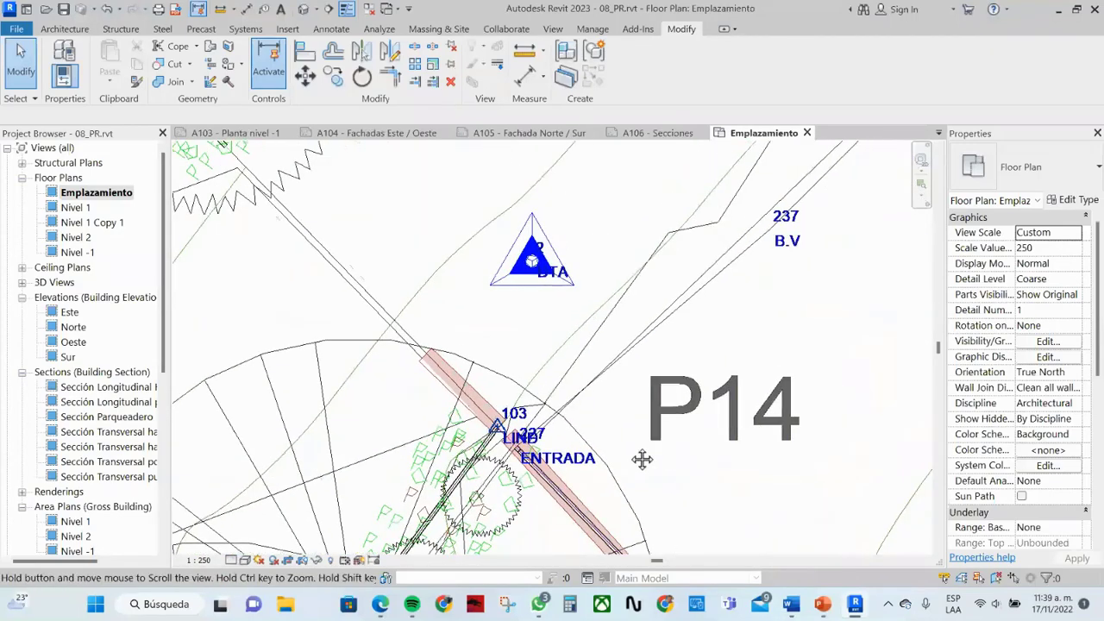
scroll(641, 458, down, 2)
scroll(560, 380, down, 1)
scroll(561, 380, down, 2)
scroll(517, 362, down, 2)
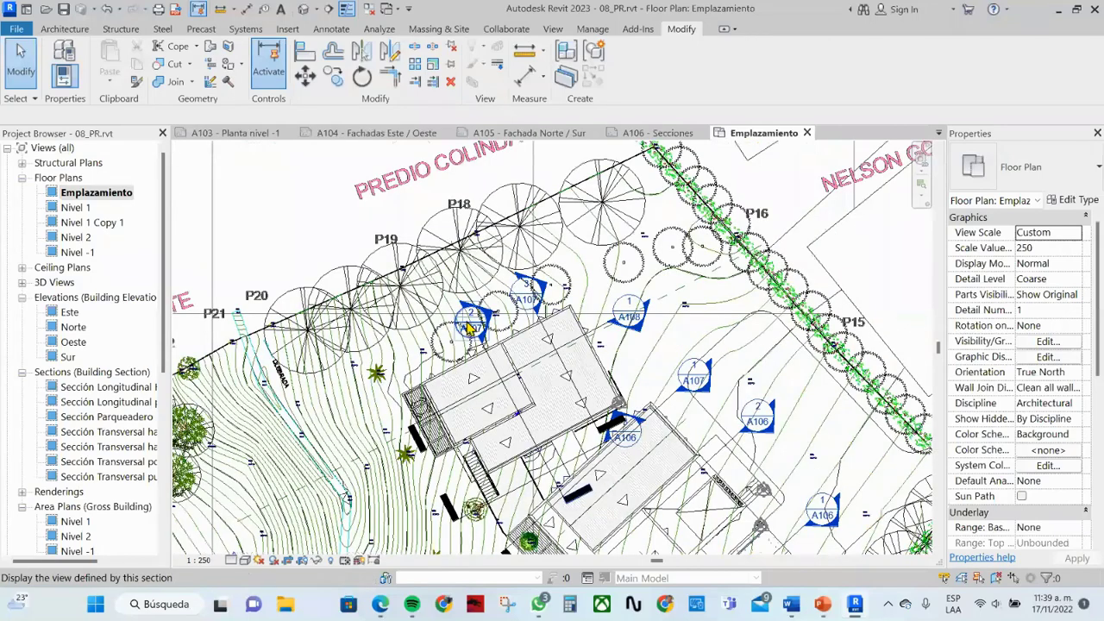
scroll(431, 354, down, 1)
middle_drag(374, 340, 569, 388)
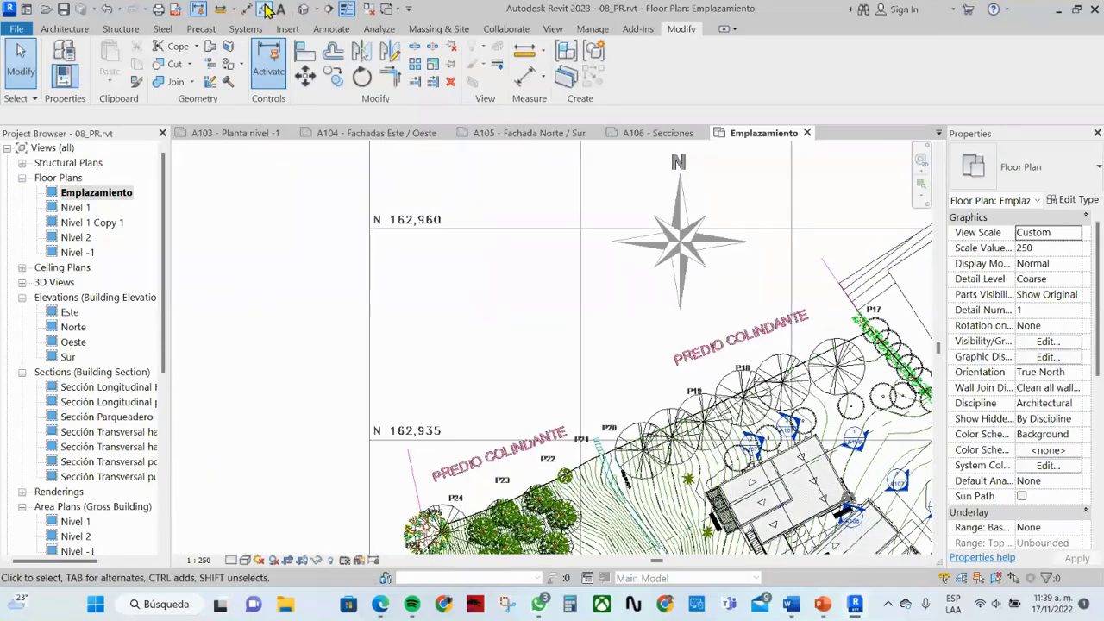
Place a Spot Coordinate on the N 162,960 grid line with its label just above
click(331, 29)
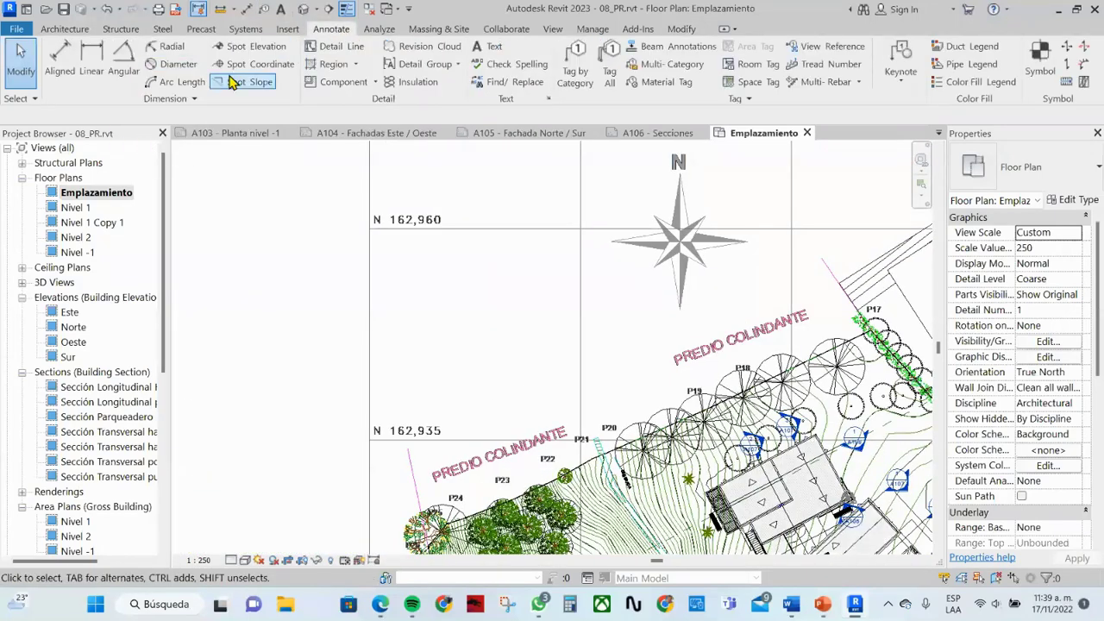
click(250, 64)
click(474, 228)
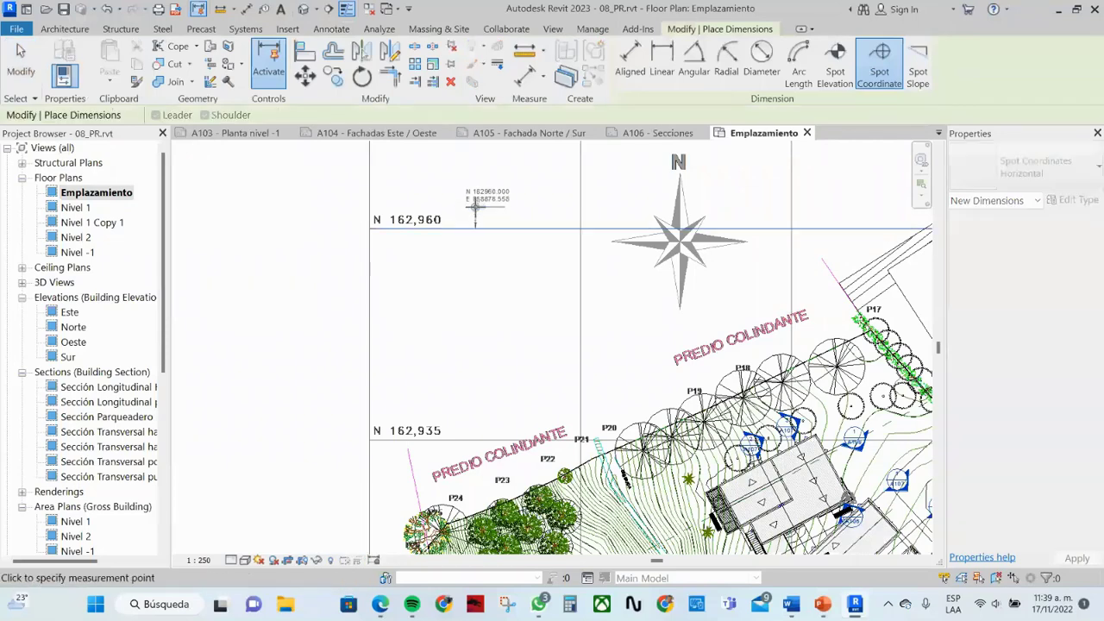
click(496, 200)
Check the N 162960.000 / E 858878.558 label up close, then zoom out over the site
scroll(413, 161, up, 5)
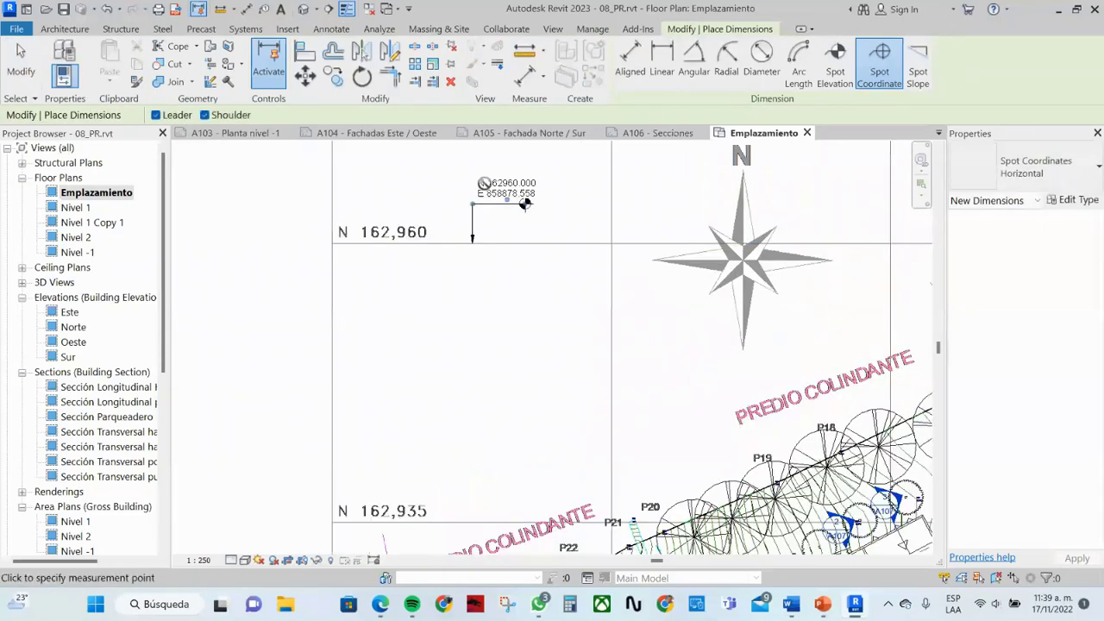
middle_drag(377, 160, 430, 232)
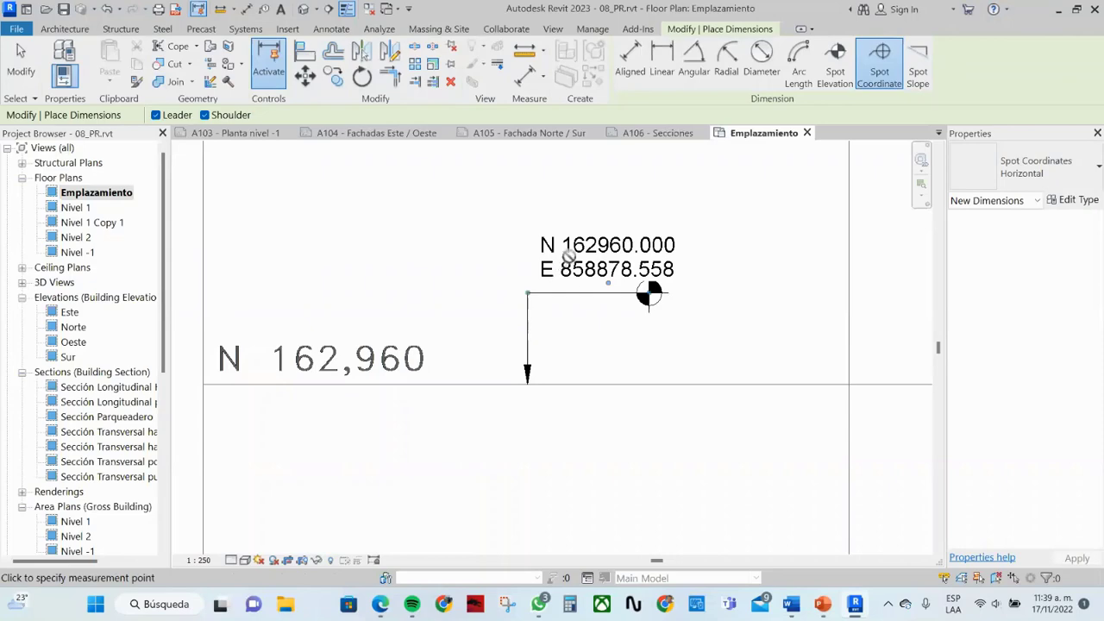
scroll(397, 386, down, 2)
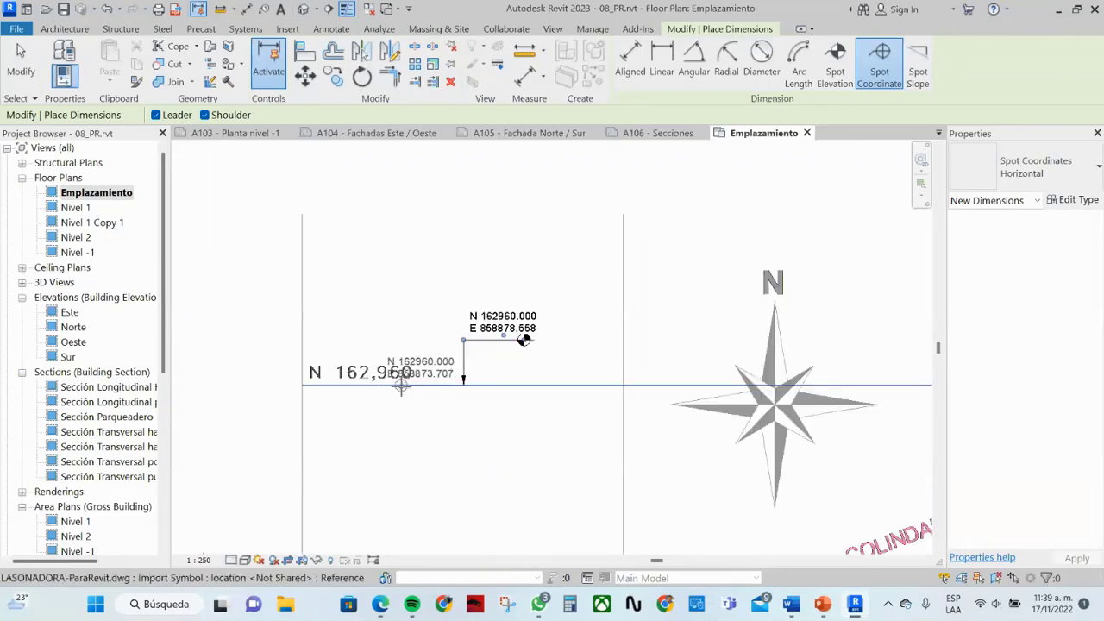
scroll(405, 388, down, 2)
scroll(362, 345, down, 2)
mouse_move(341, 320)
middle_down()
mouse_move(332, 242)
mouse_move(351, 313)
middle_up()
scroll(323, 239, down, 1)
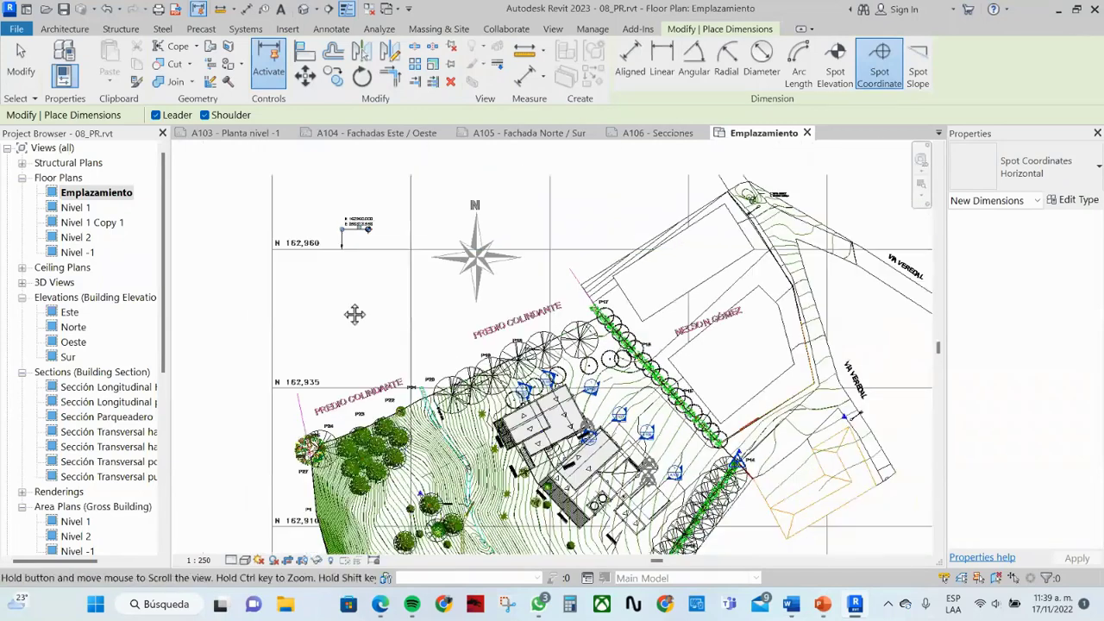
scroll(352, 313, down, 1)
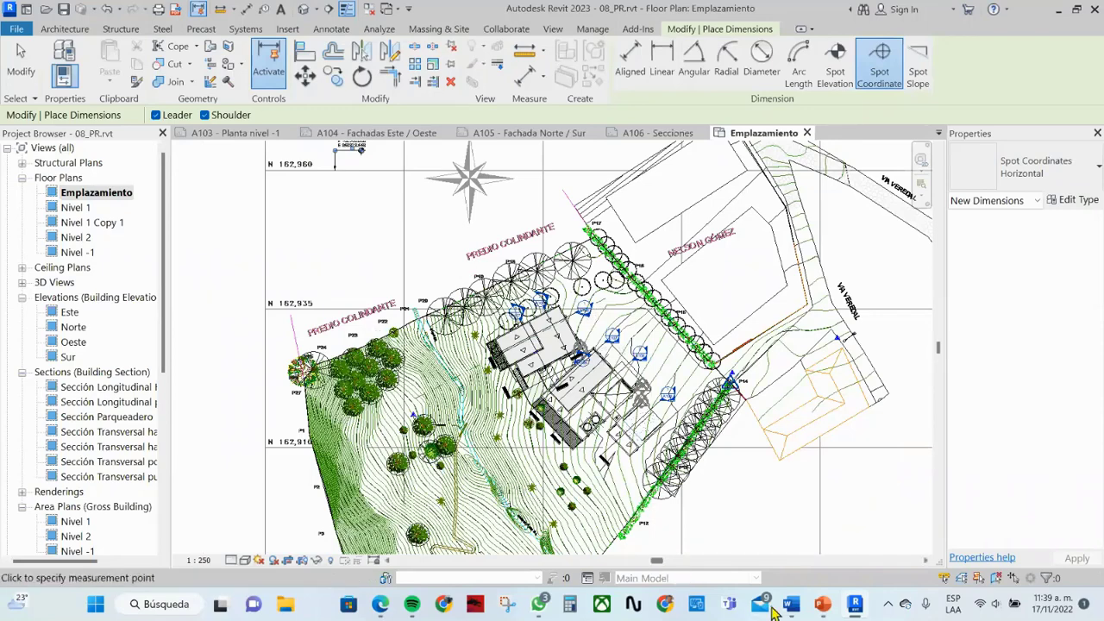
mouse_move(822, 604)
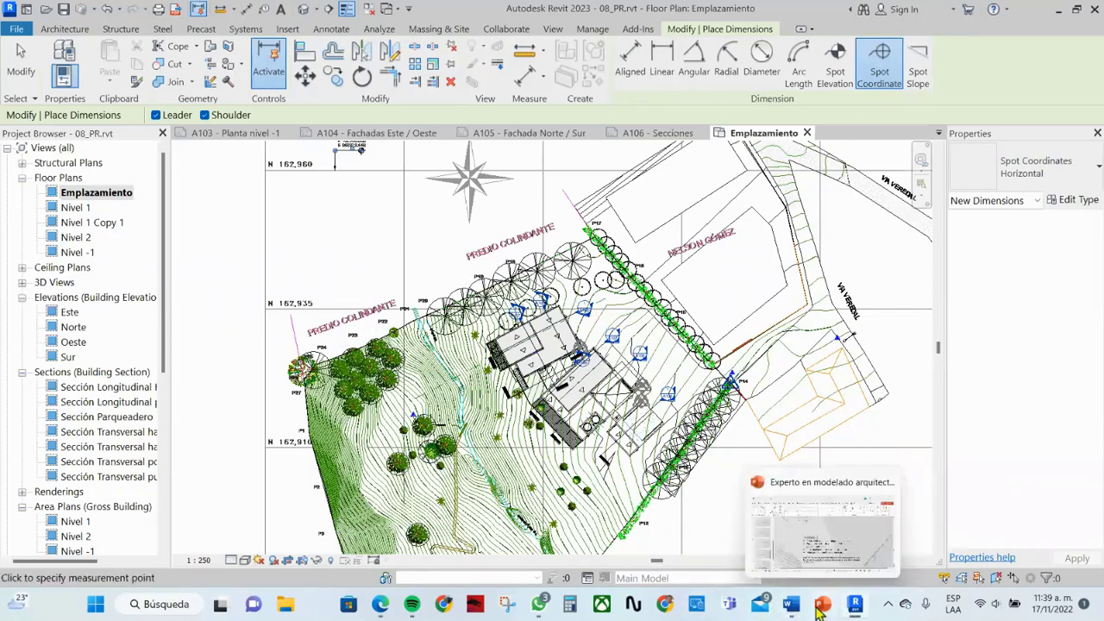
Bring the BIM course presentation to the front and go to slide 11, Módulo 2
click(819, 605)
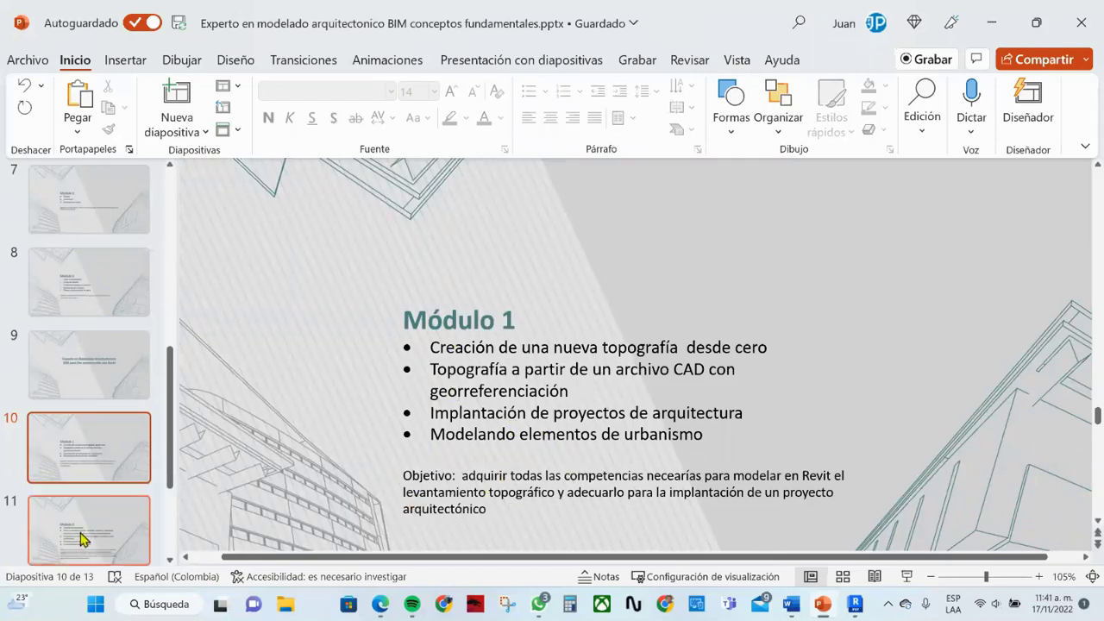
click(83, 539)
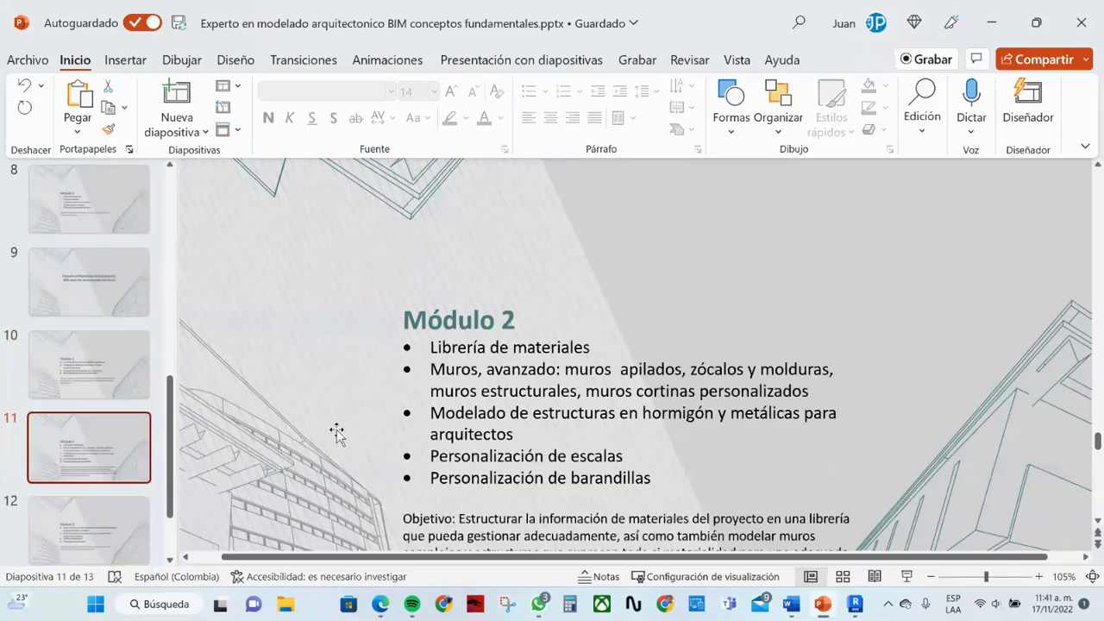
Read the Módulo 2 objective, then move on to slide 12, Módulo 3 on areas and quantity tables
scroll(336, 433, down, 1)
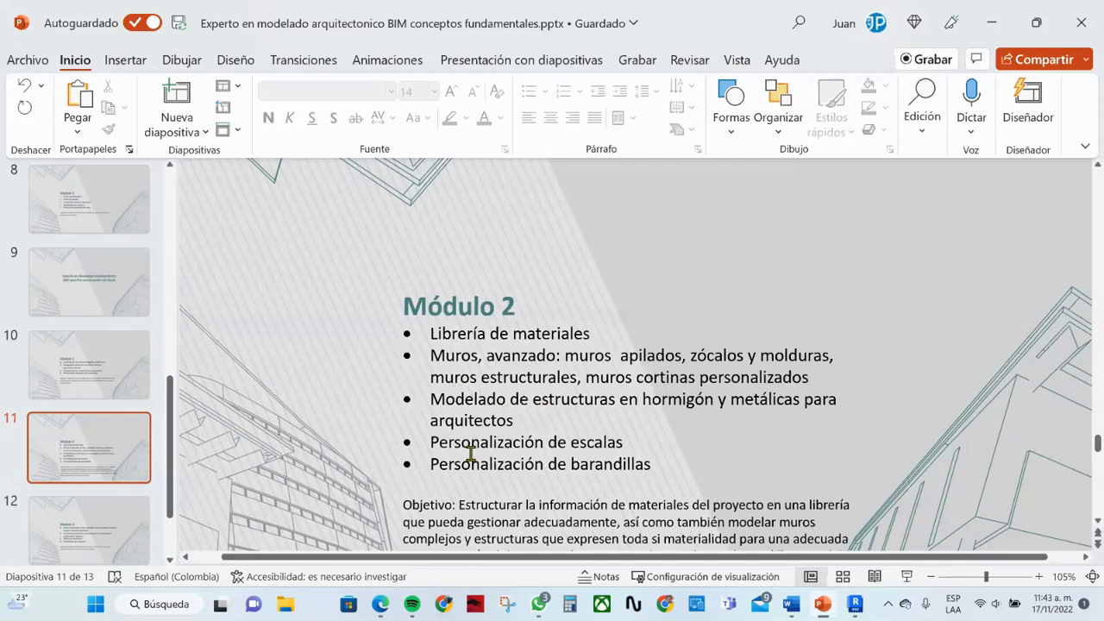
scroll(470, 526, down, 1)
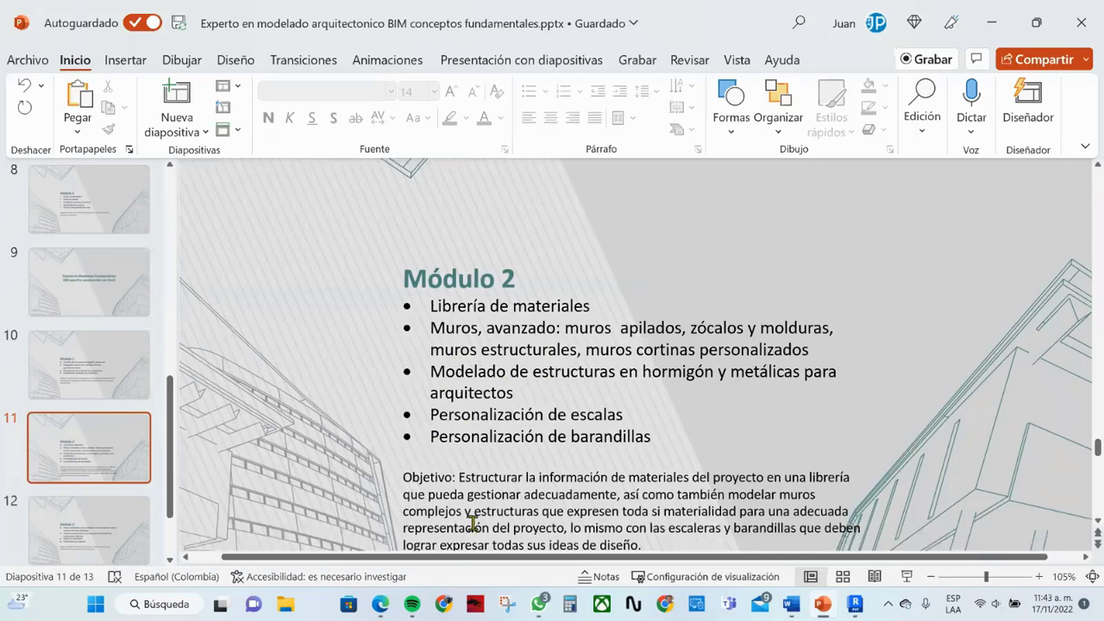
scroll(487, 491, down, 1)
scroll(492, 489, down, 1)
scroll(492, 489, down, 3)
Move on to slide 13, Módulo 4 on dimension styles, sheet templates, PDF printing and CAD export
scroll(492, 489, down, 1)
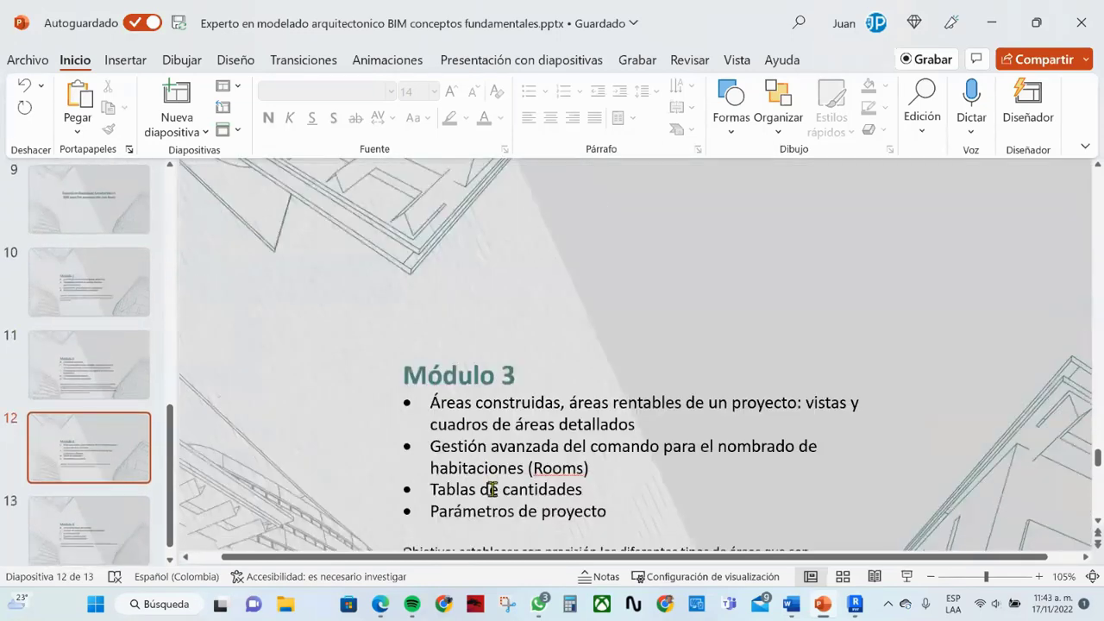
scroll(492, 489, down, 1)
scroll(491, 489, down, 1)
scroll(492, 488, down, 1)
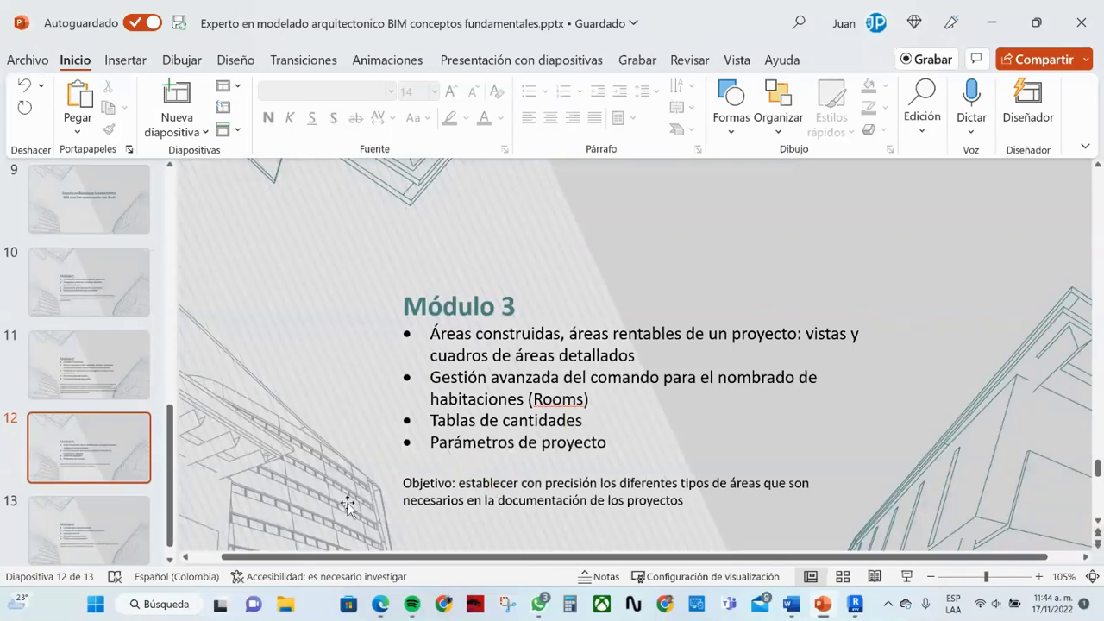
scroll(348, 504, down, 3)
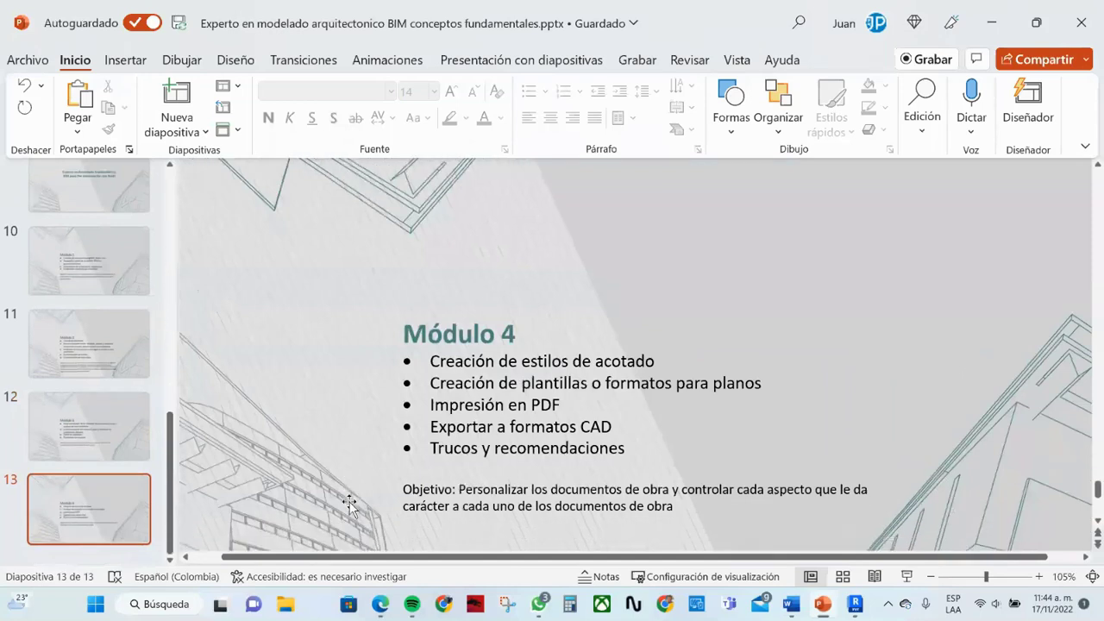
scroll(350, 505, down, 1)
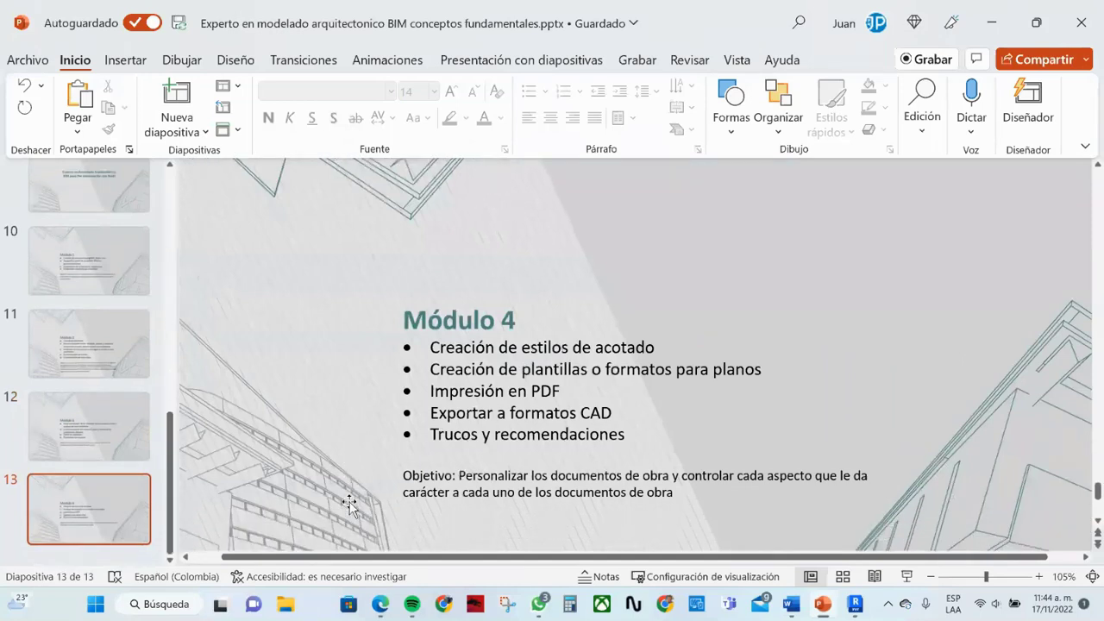
scroll(349, 504, down, 1)
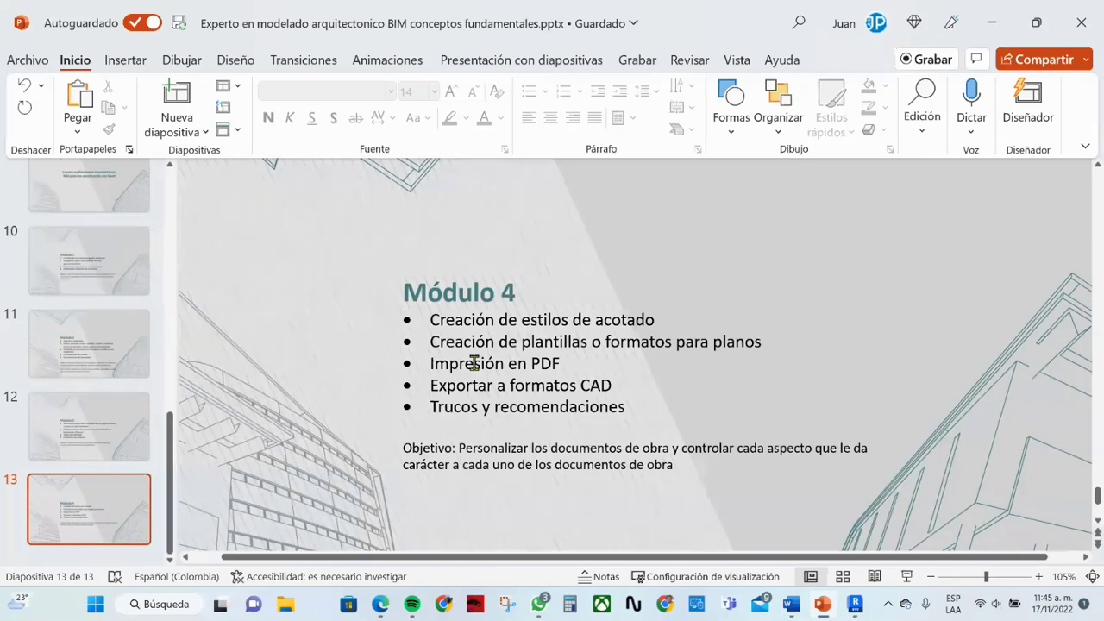
Return to Revit's Emplazamiento site plan in 08_PR.rvt
click(855, 609)
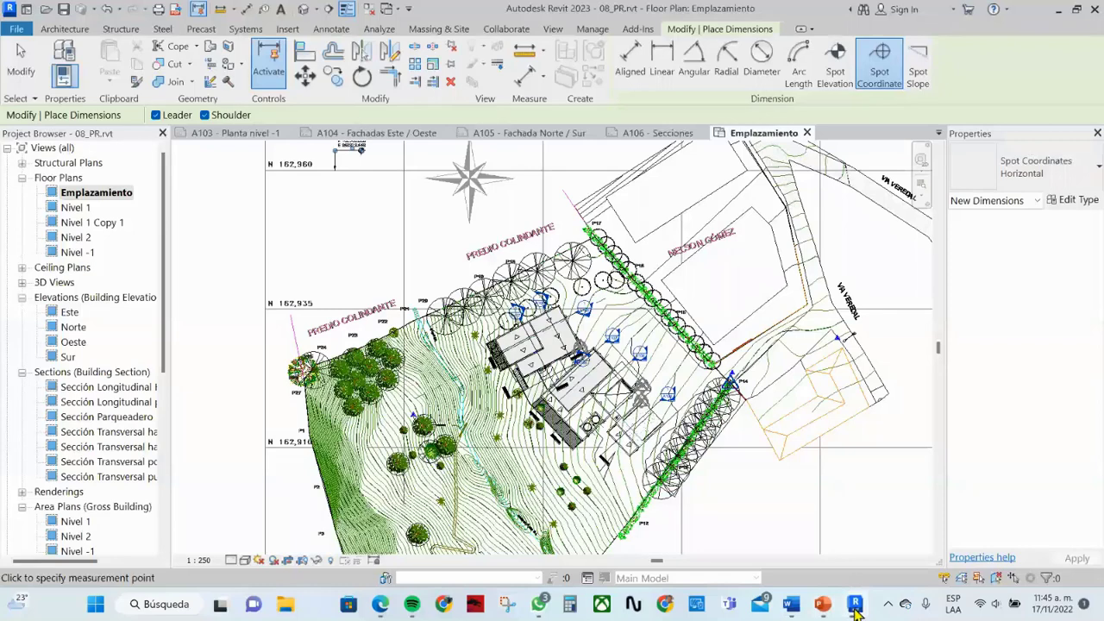